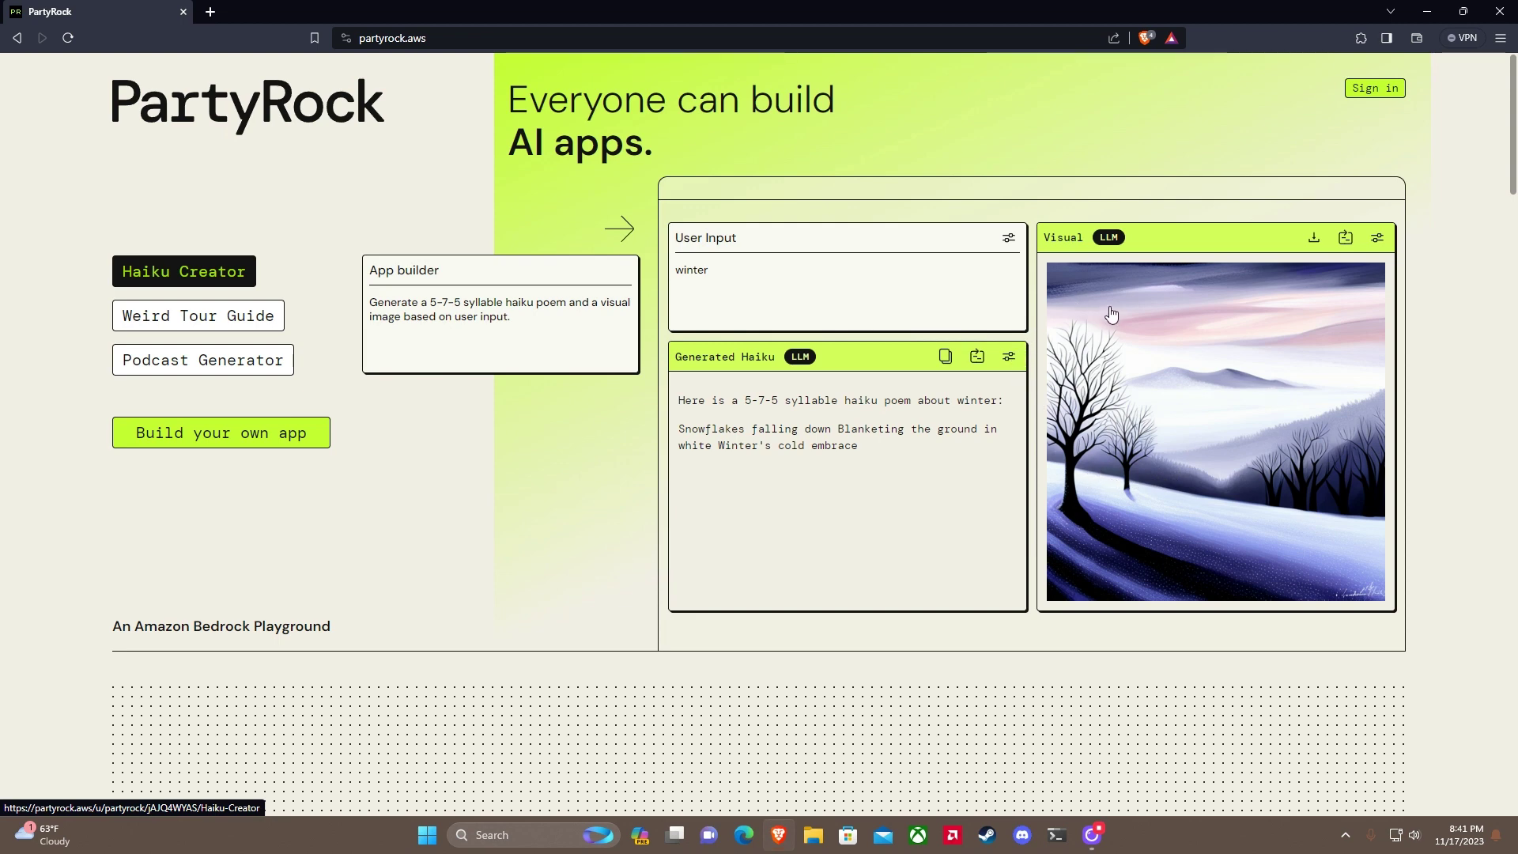
click(212, 318)
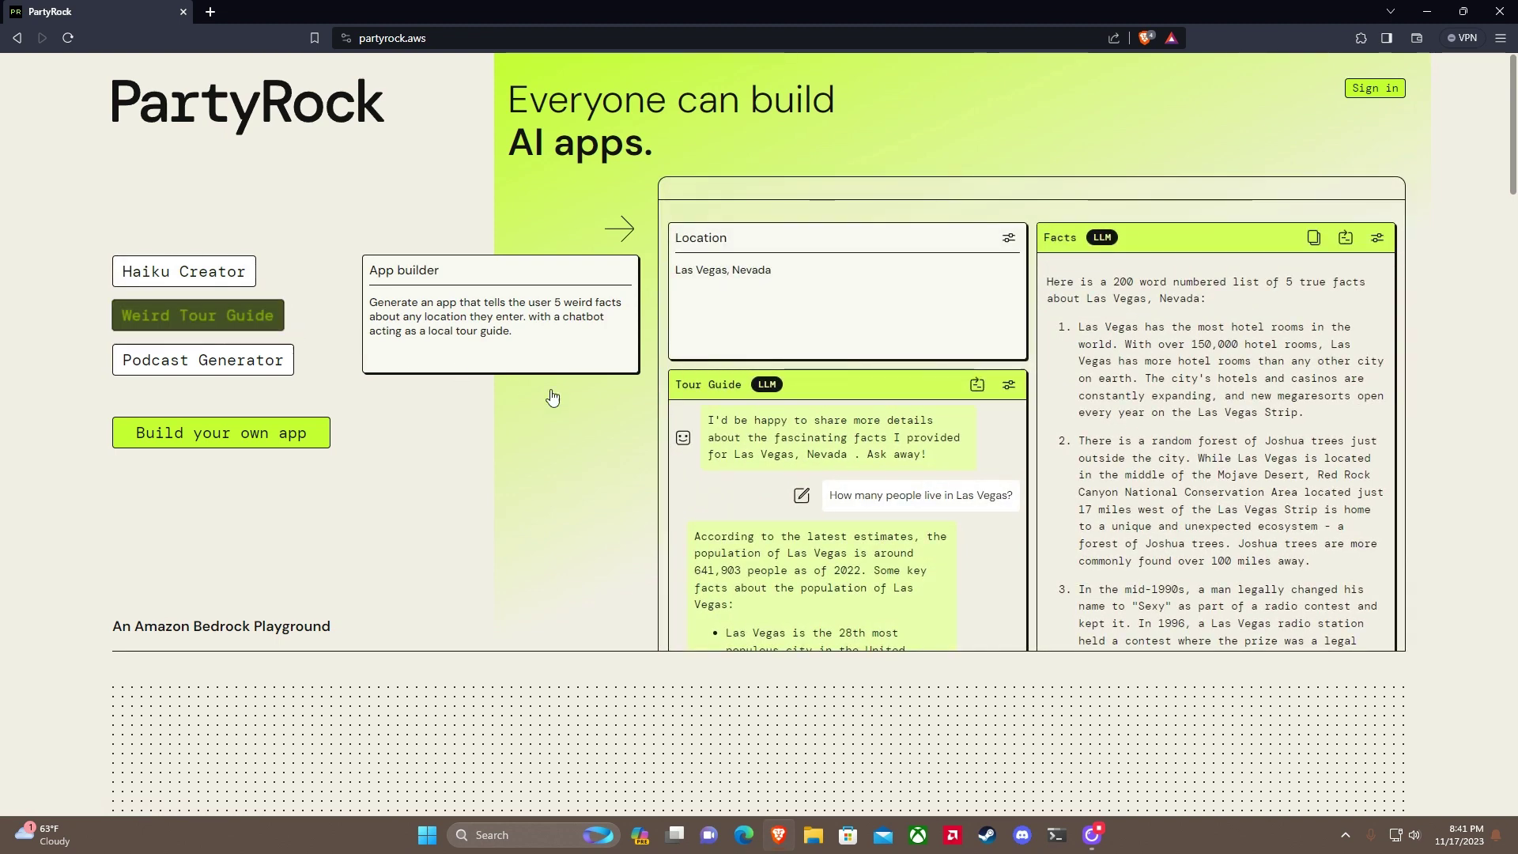
scroll(285, 317, down, 1)
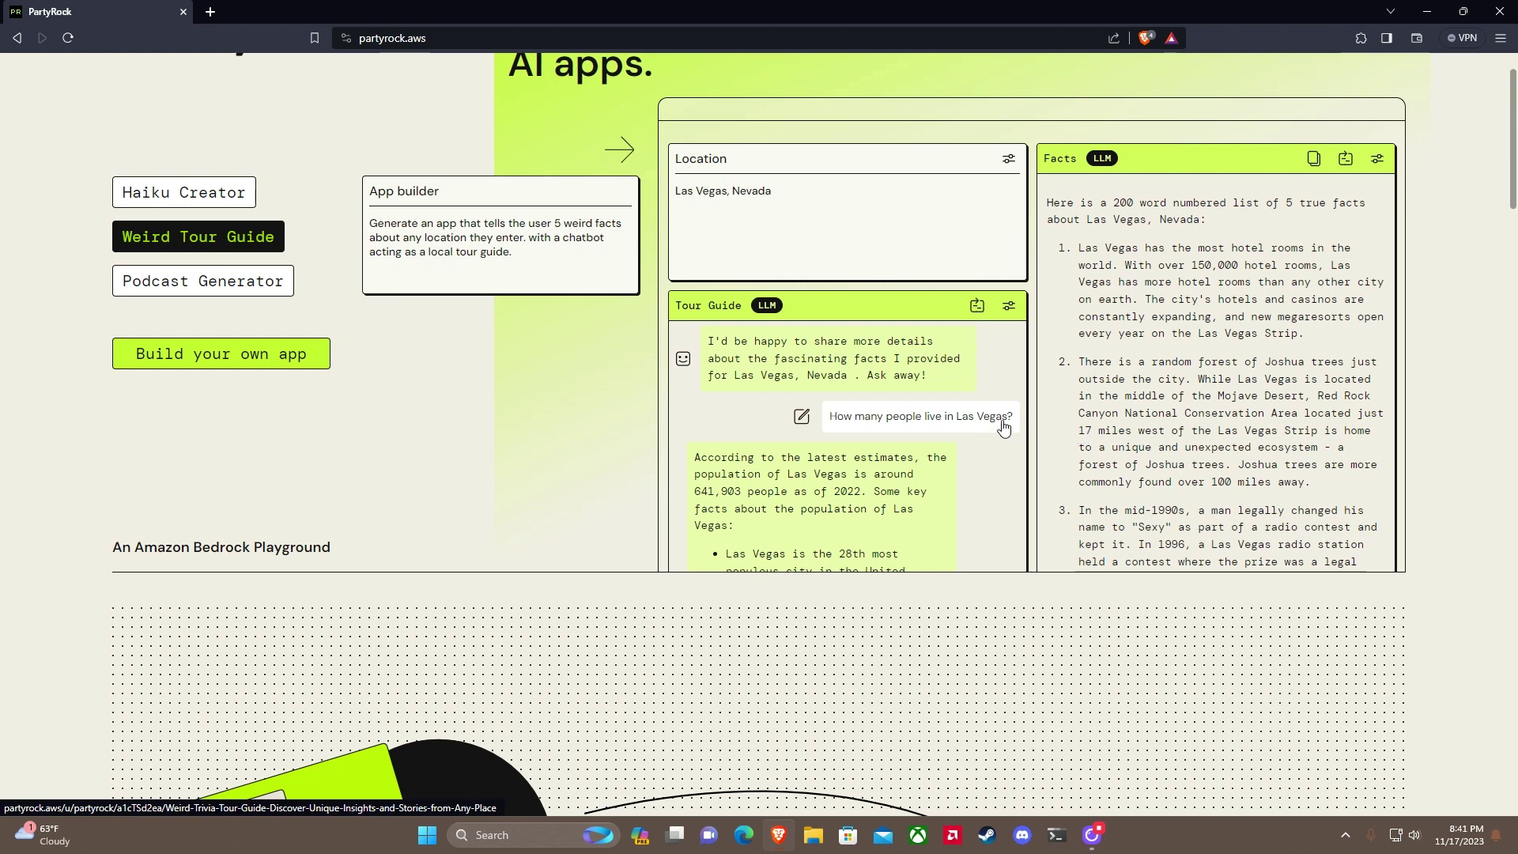
click(279, 286)
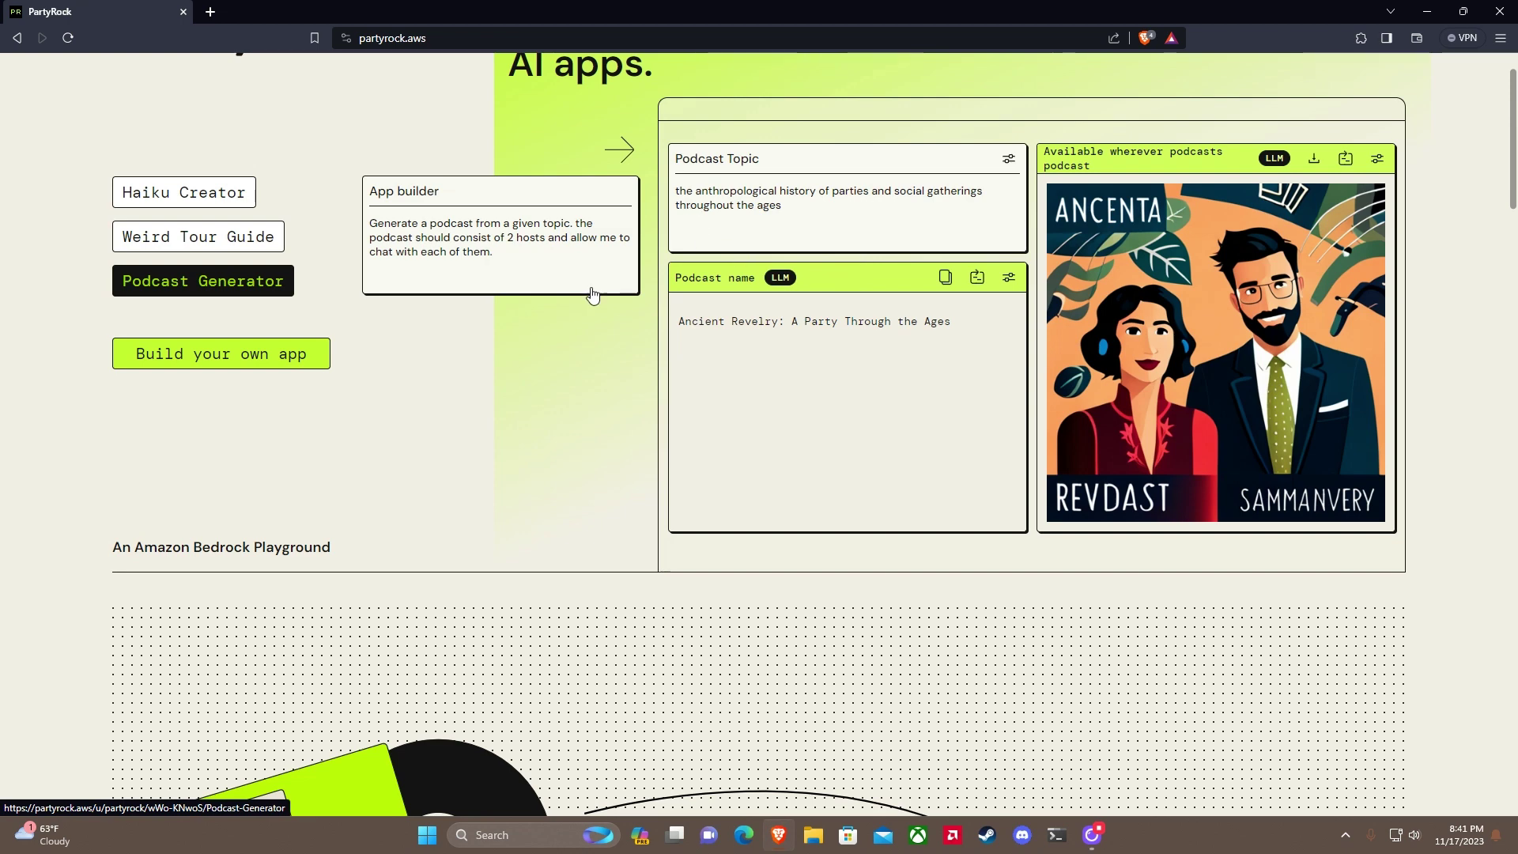
scroll(593, 295, down, 4)
scroll(591, 295, down, 10)
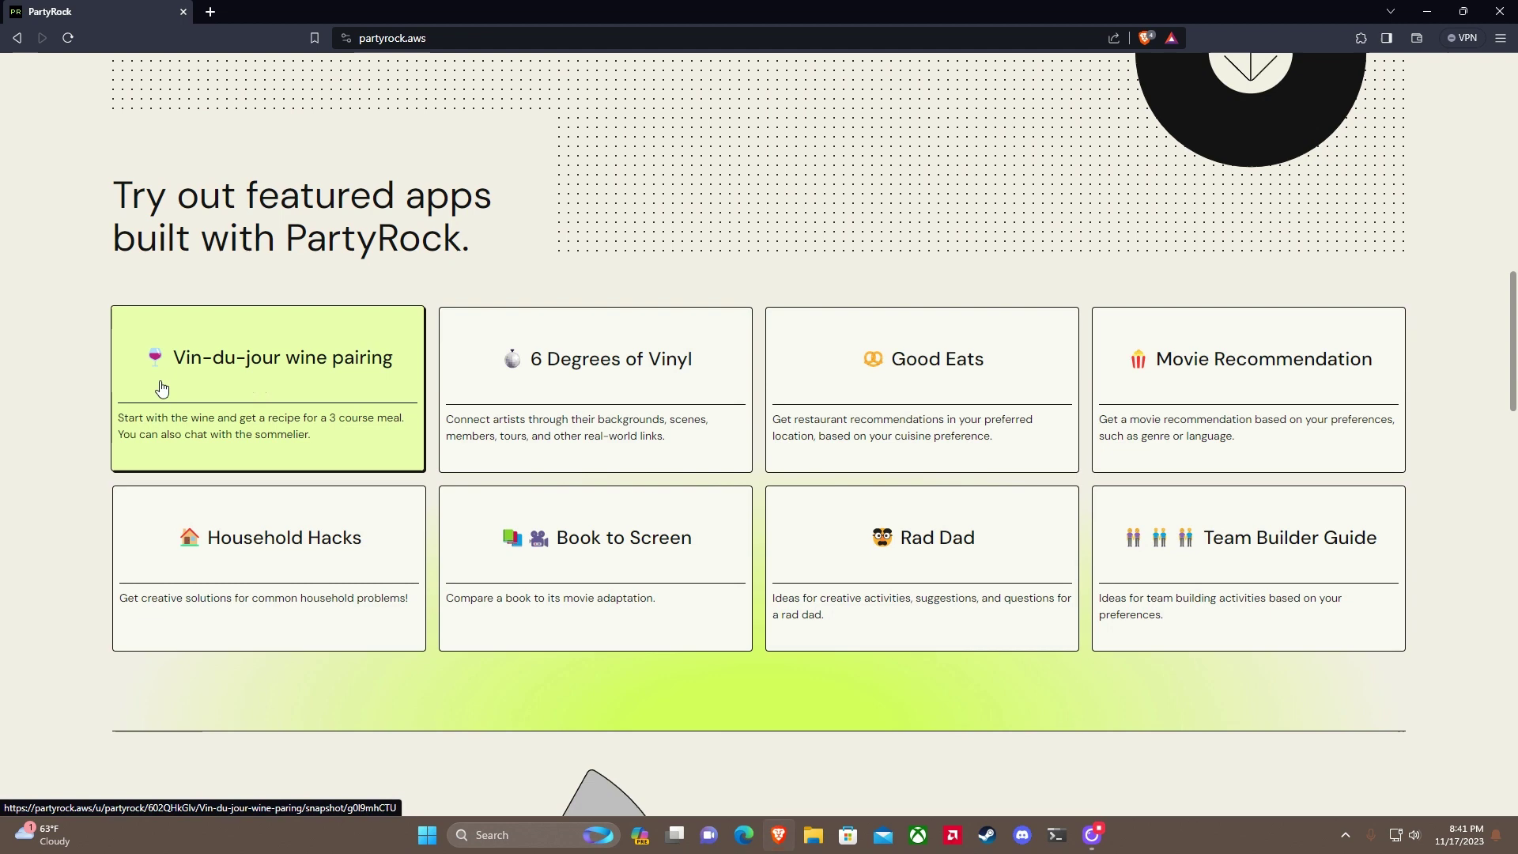
click(222, 363)
scroll(484, 395, down, 2)
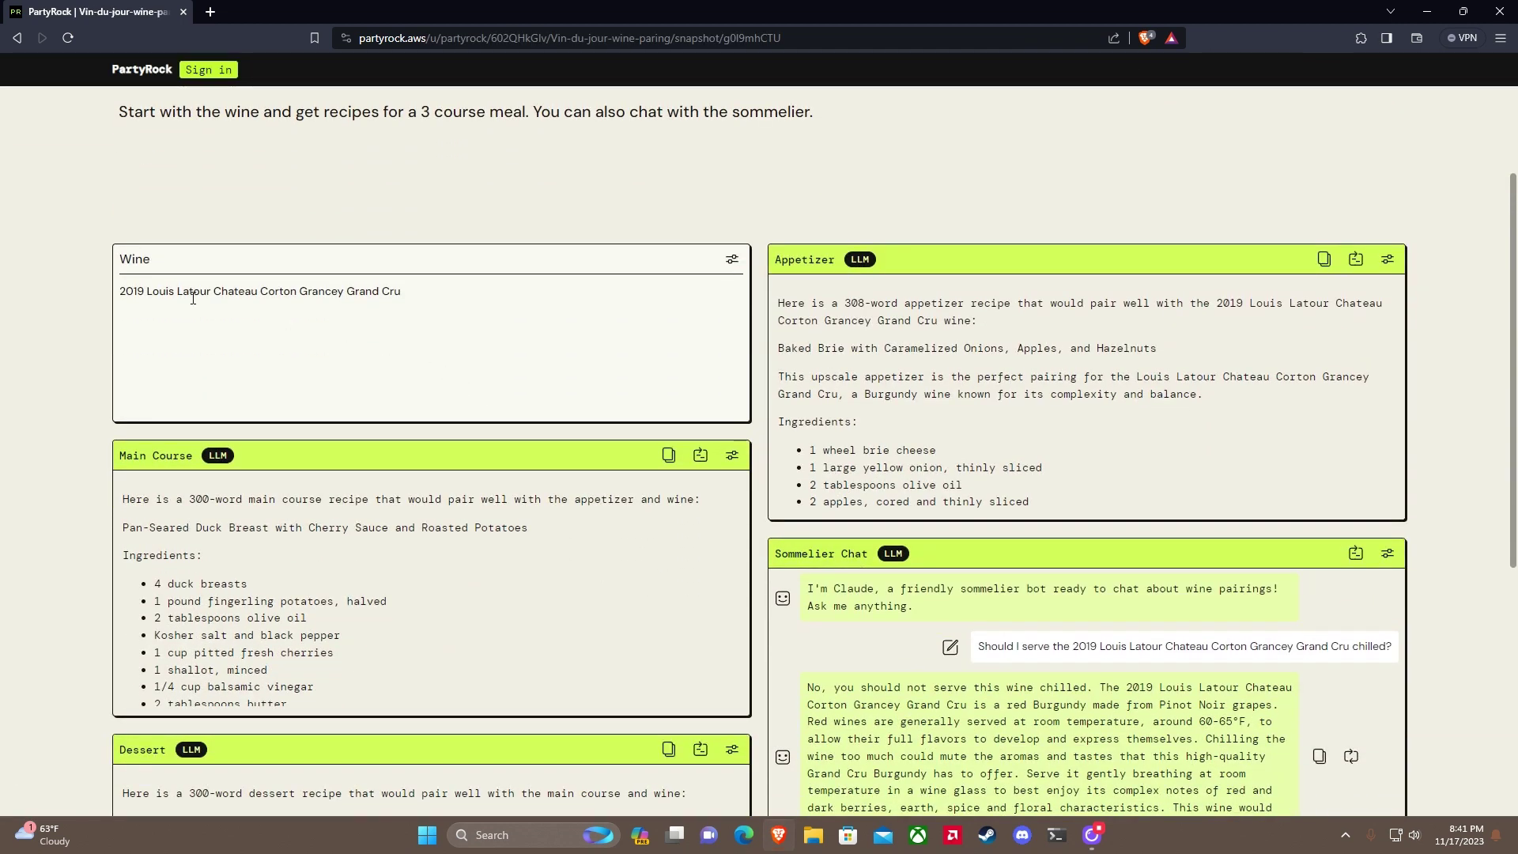
scroll(499, 350, up, 2)
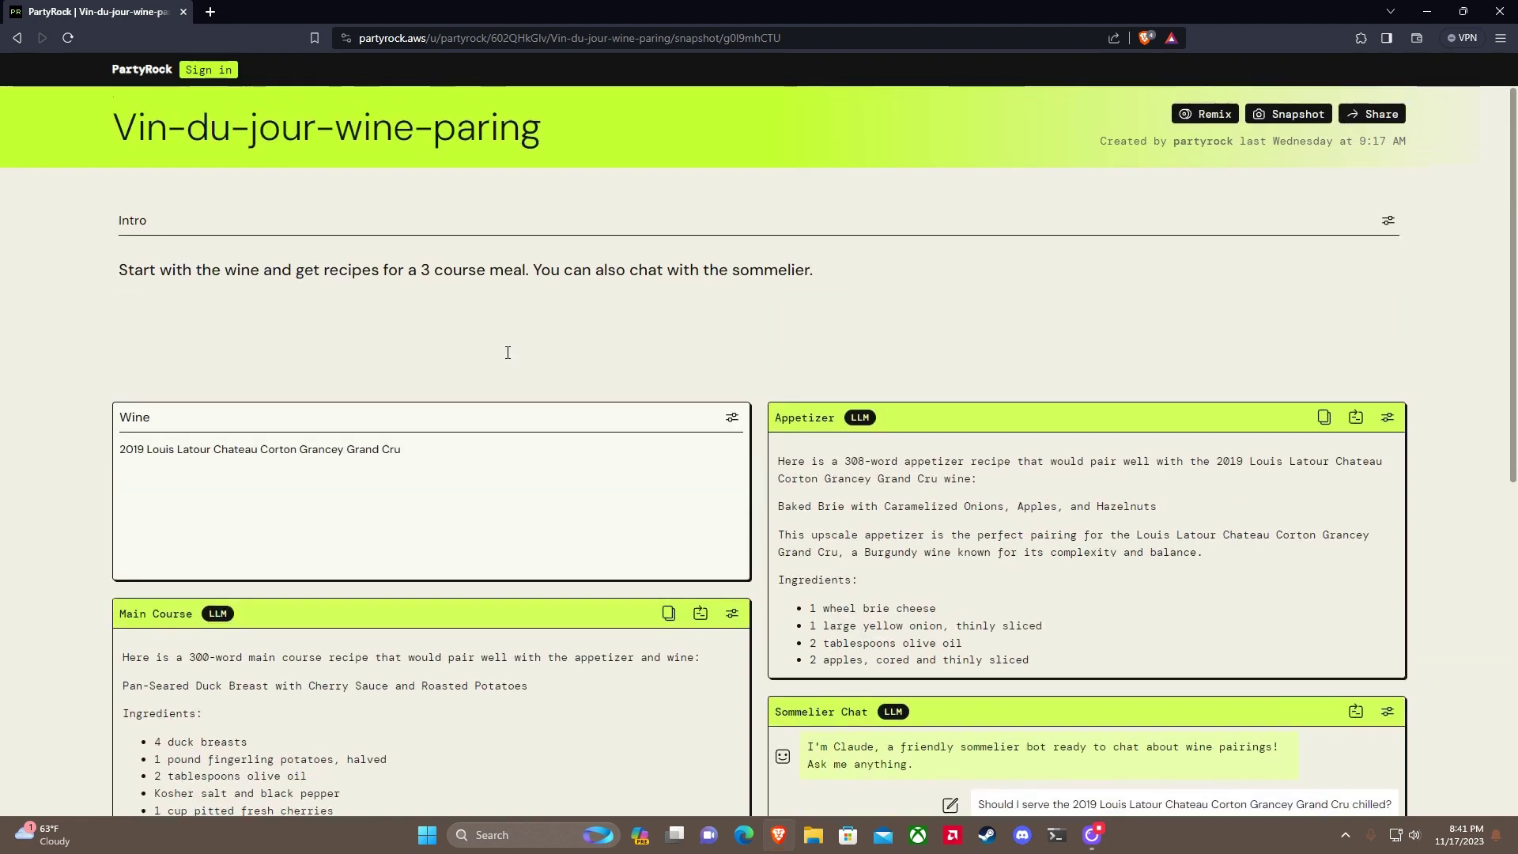
scroll(499, 350, down, 6)
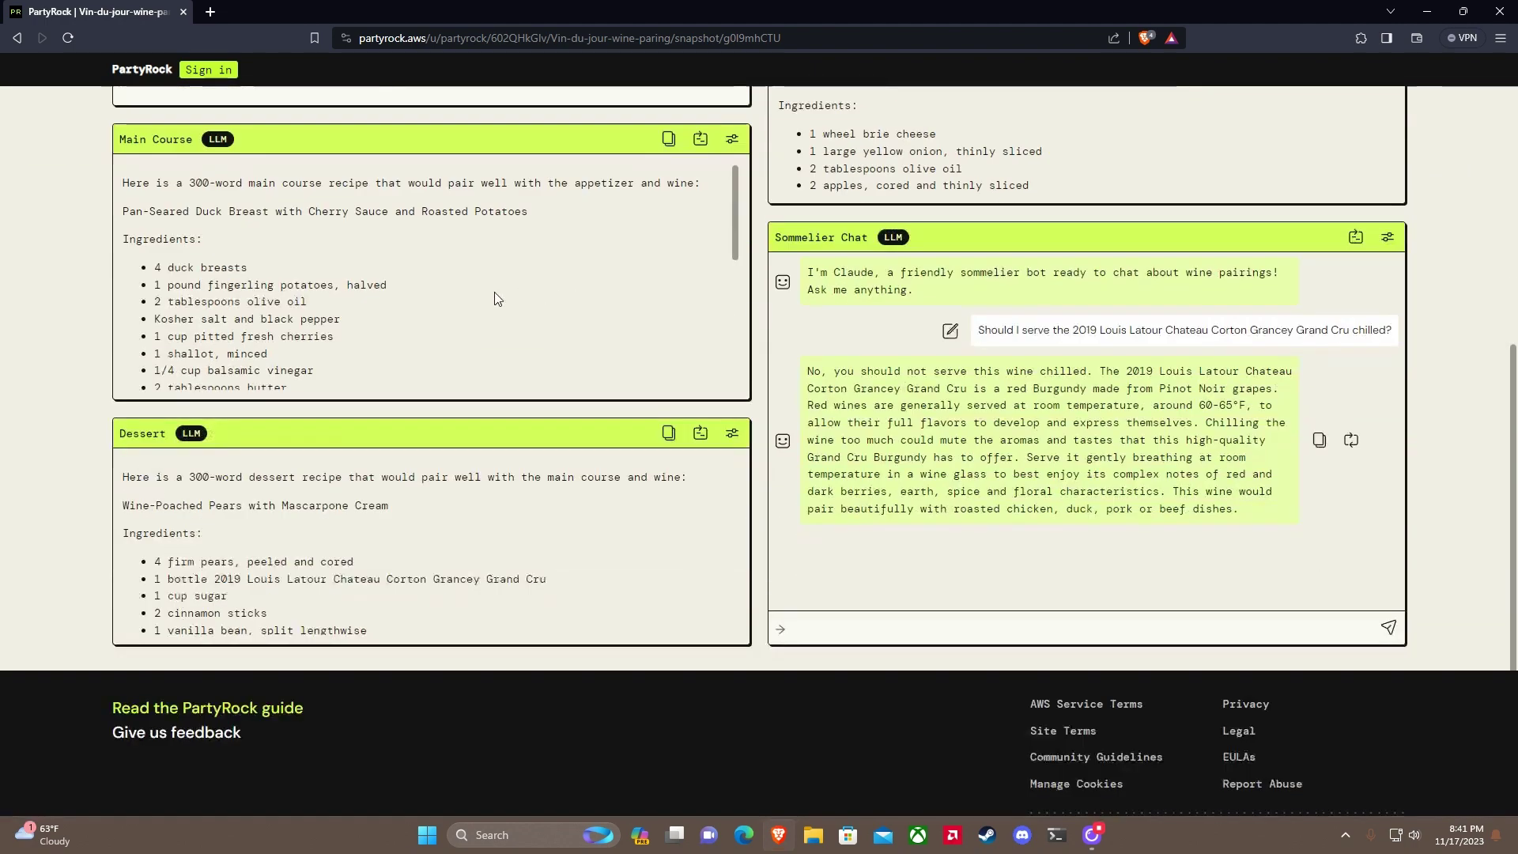
scroll(761, 314, up, 3)
scroll(791, 441, up, 3)
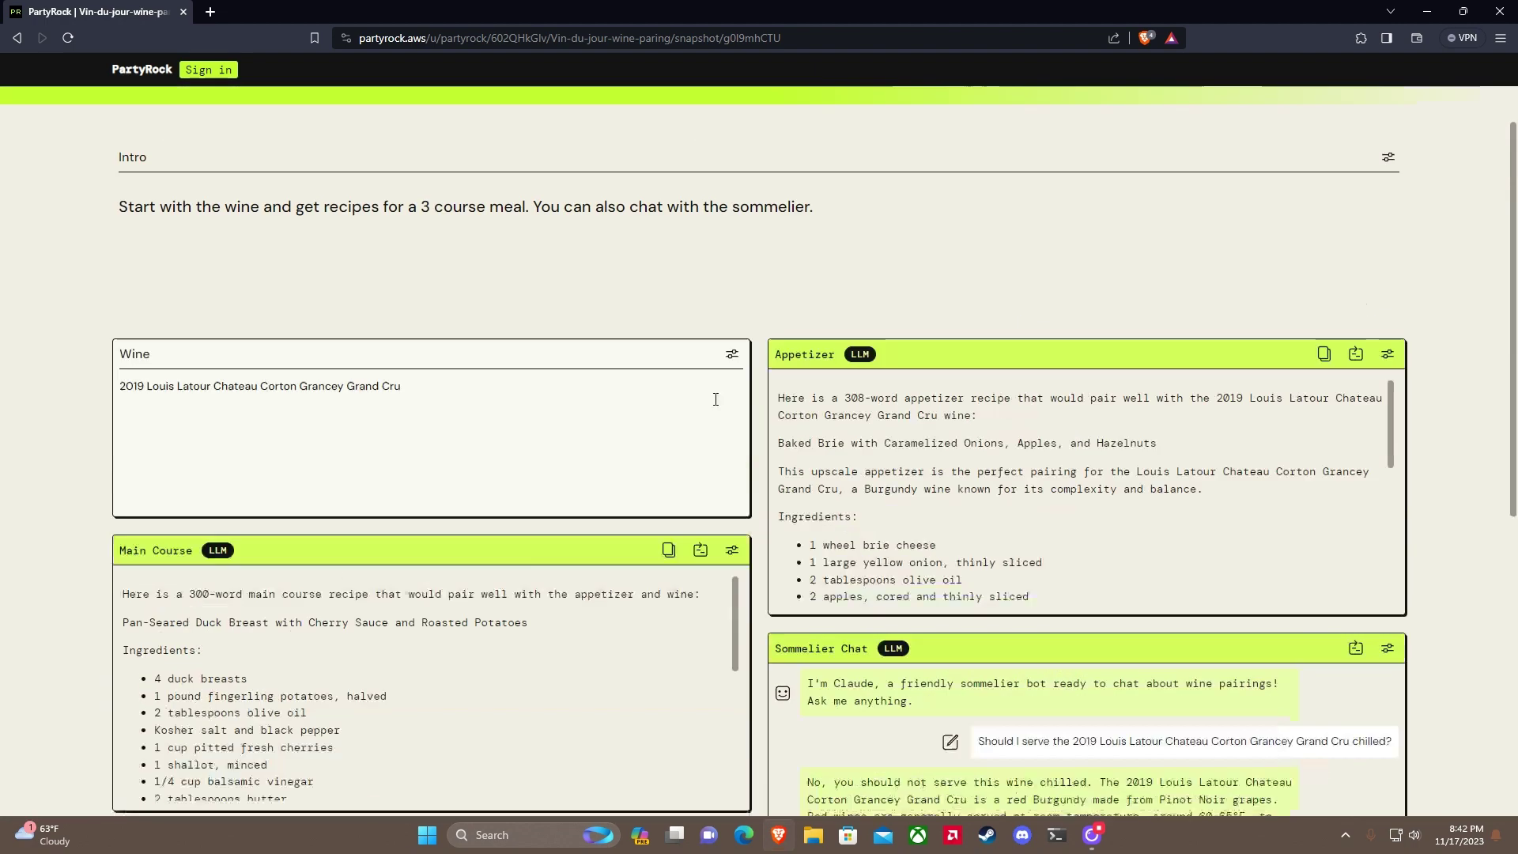
click(17, 38)
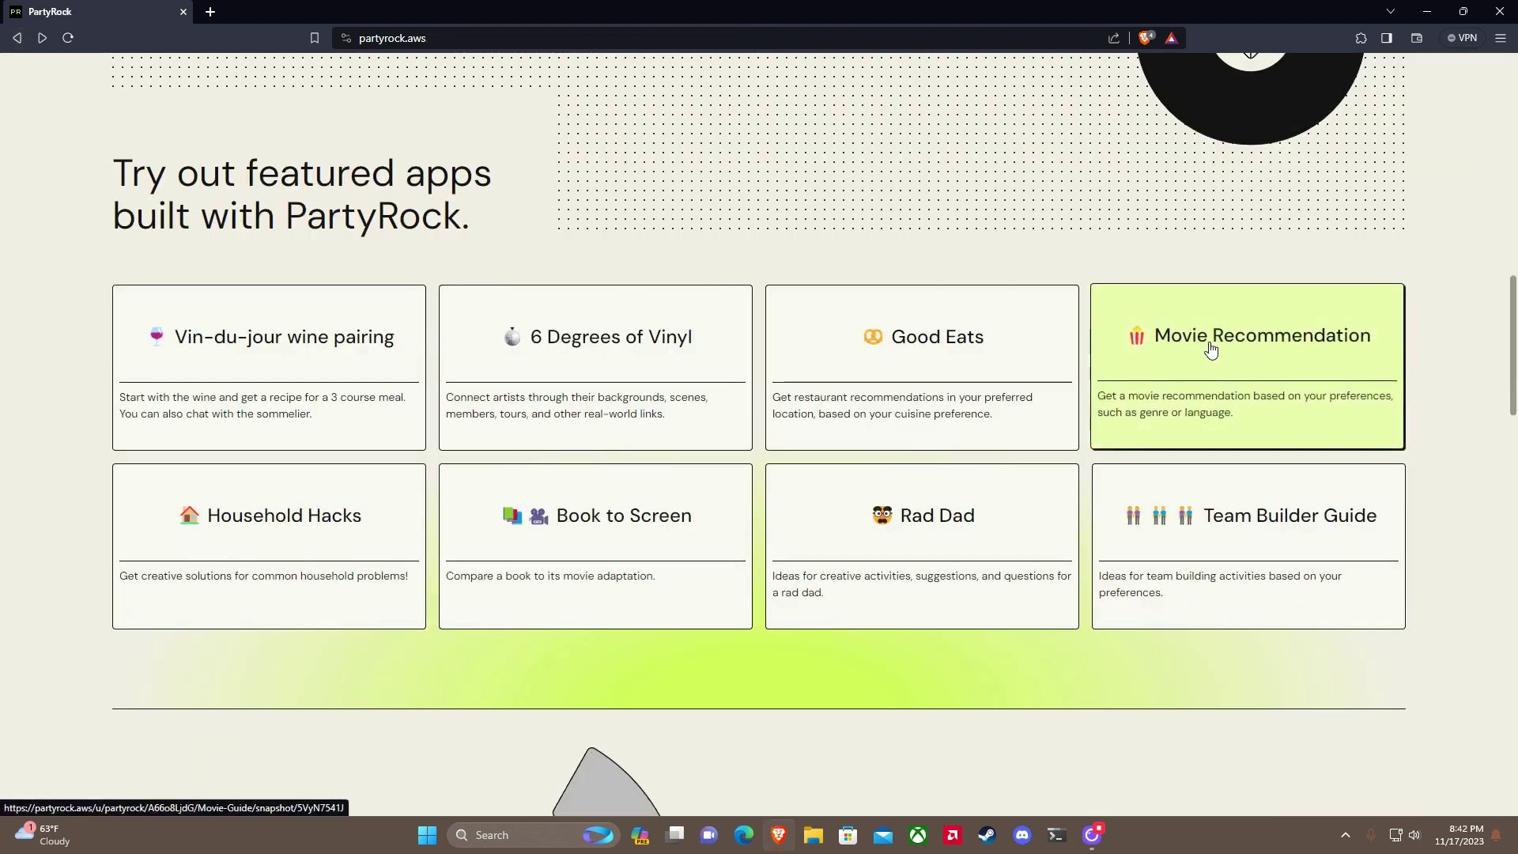
scroll(1429, 397, down, 6)
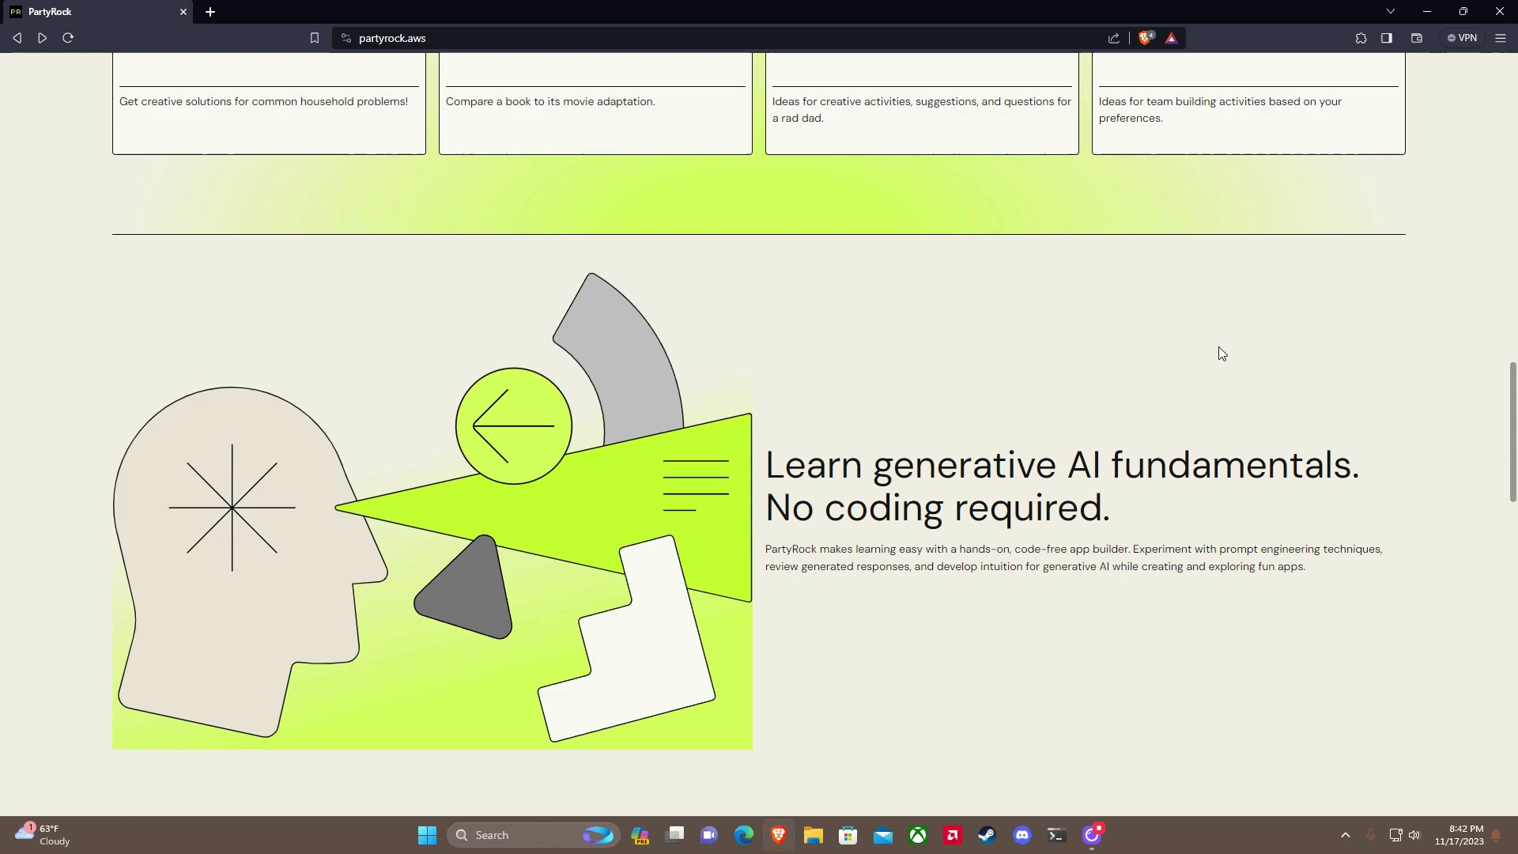
scroll(1218, 348, up, 18)
scroll(904, 273, up, 3)
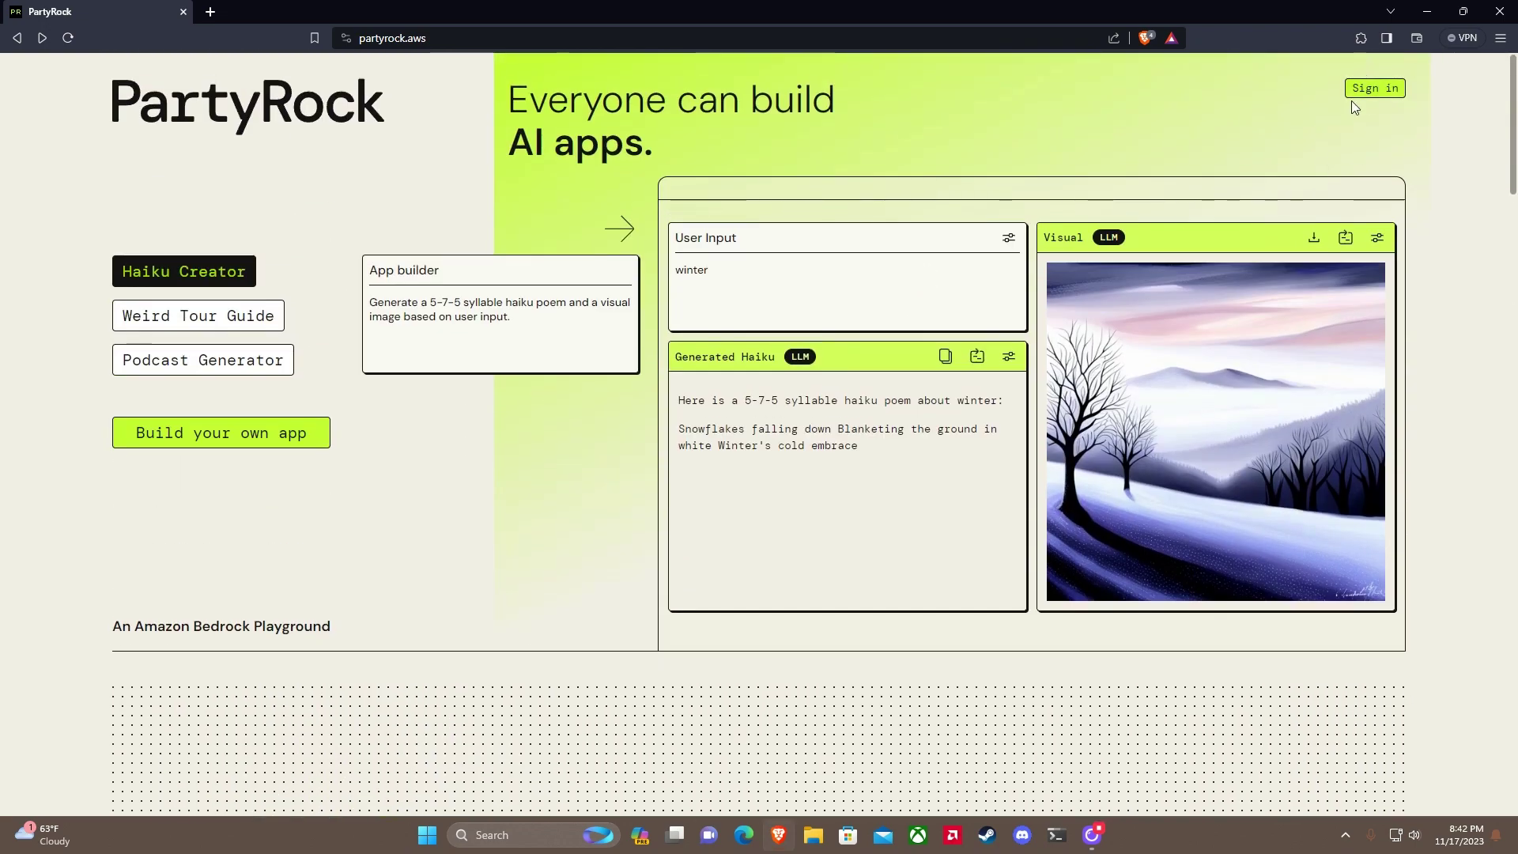
Step: Sign in to PartyRock using the Google account
click(1373, 88)
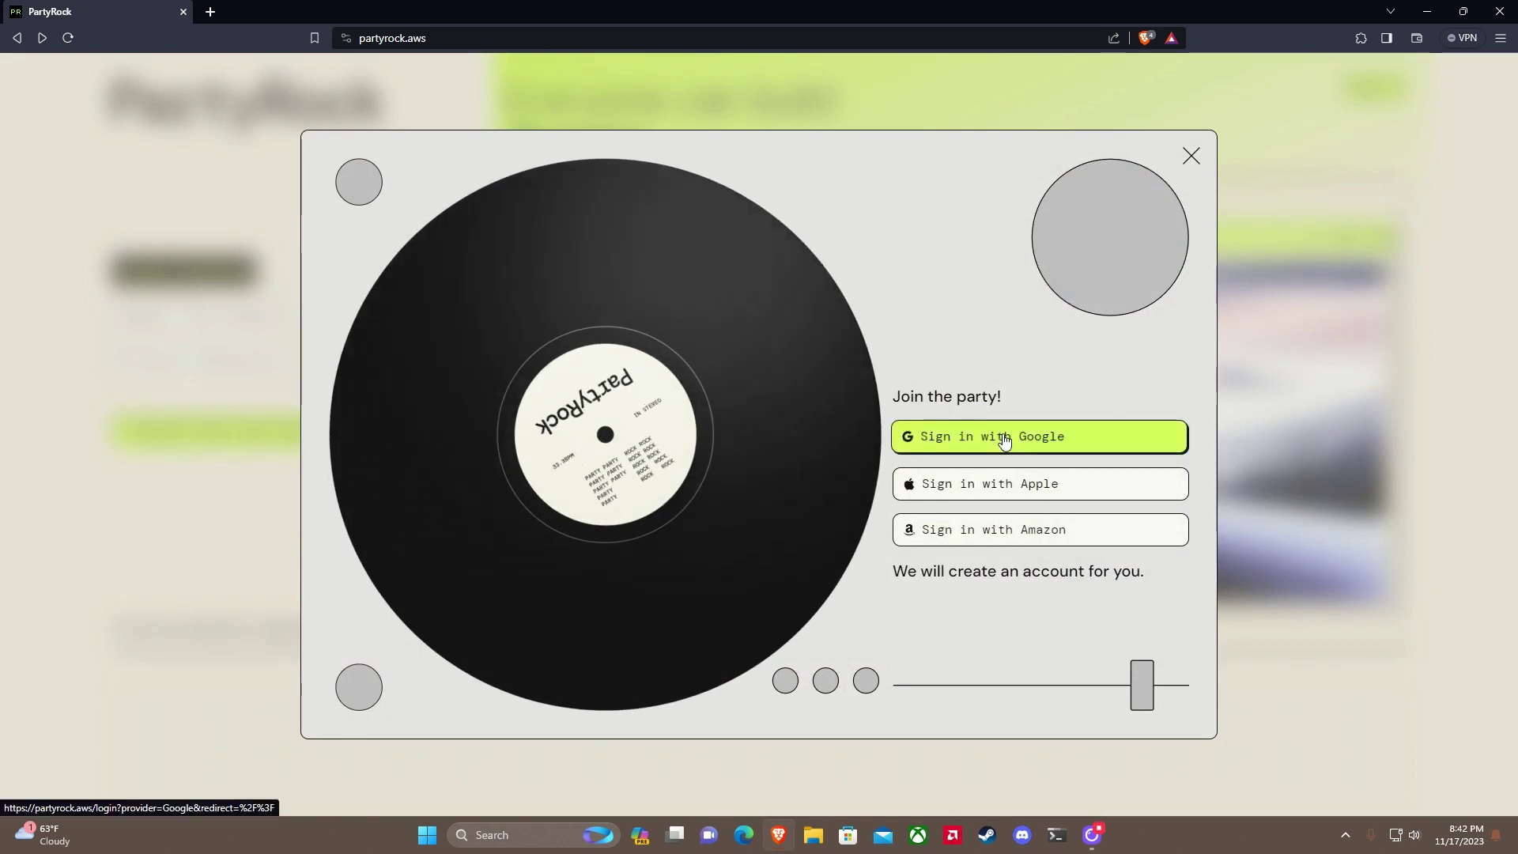
click(1004, 437)
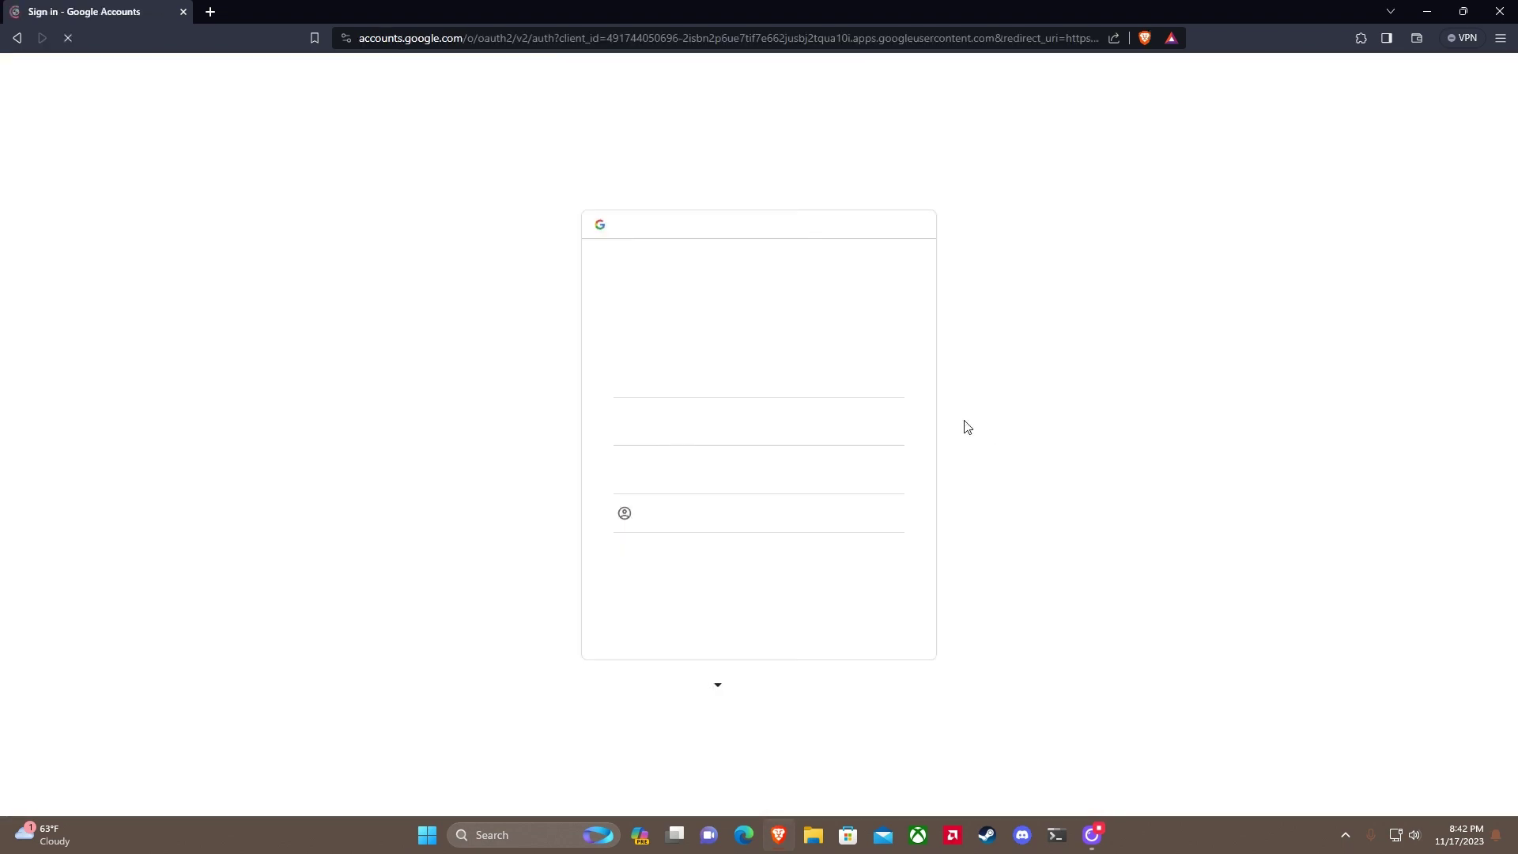
click(696, 460)
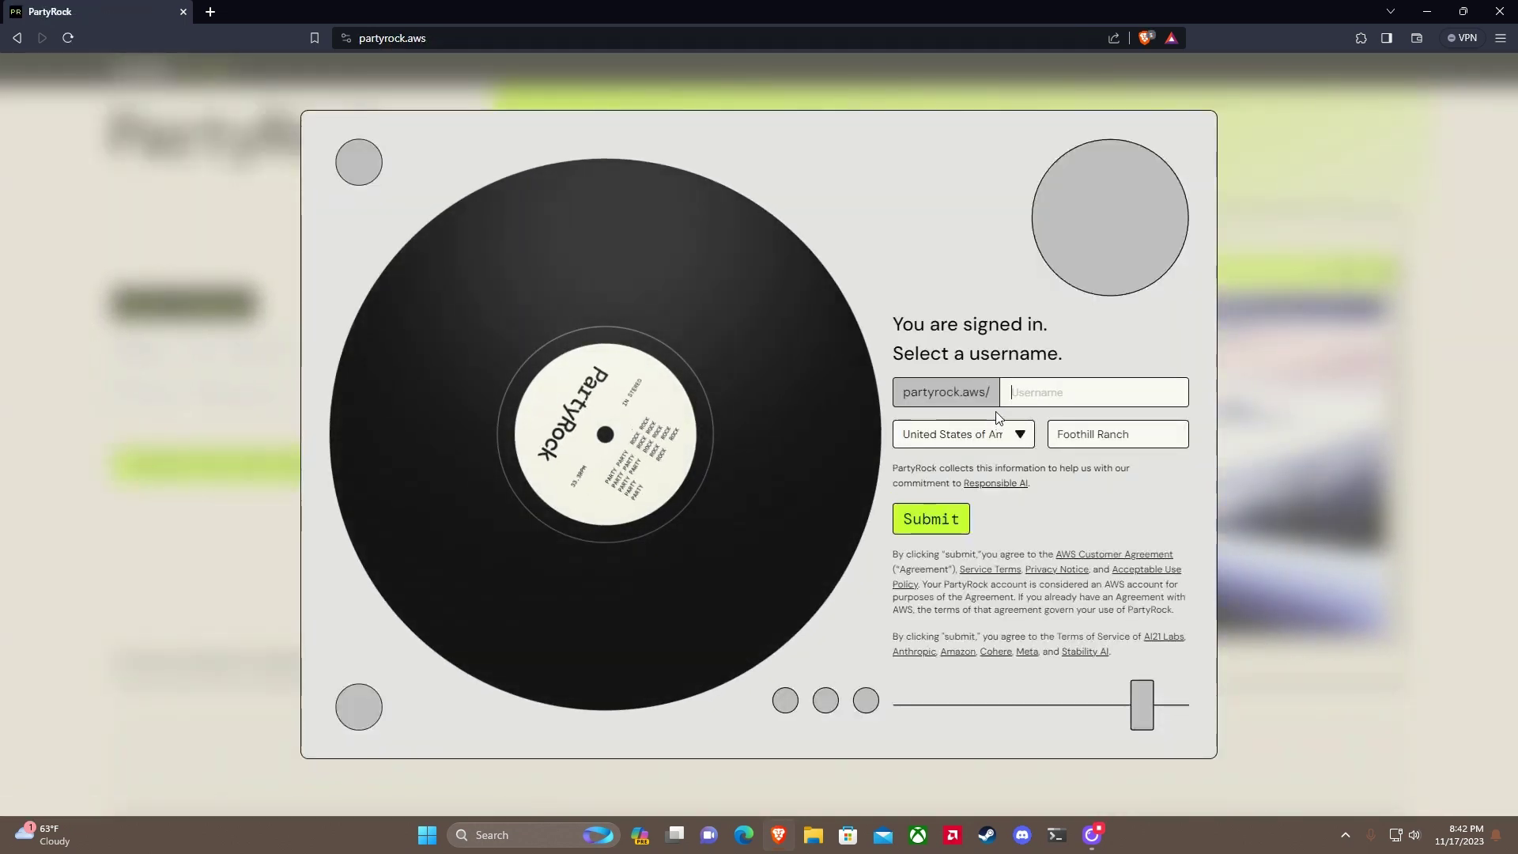
Step: Enter a username, replace the prefilled city Foothill Ranch with Lake Forest, and submit
click(1060, 393)
text(to)
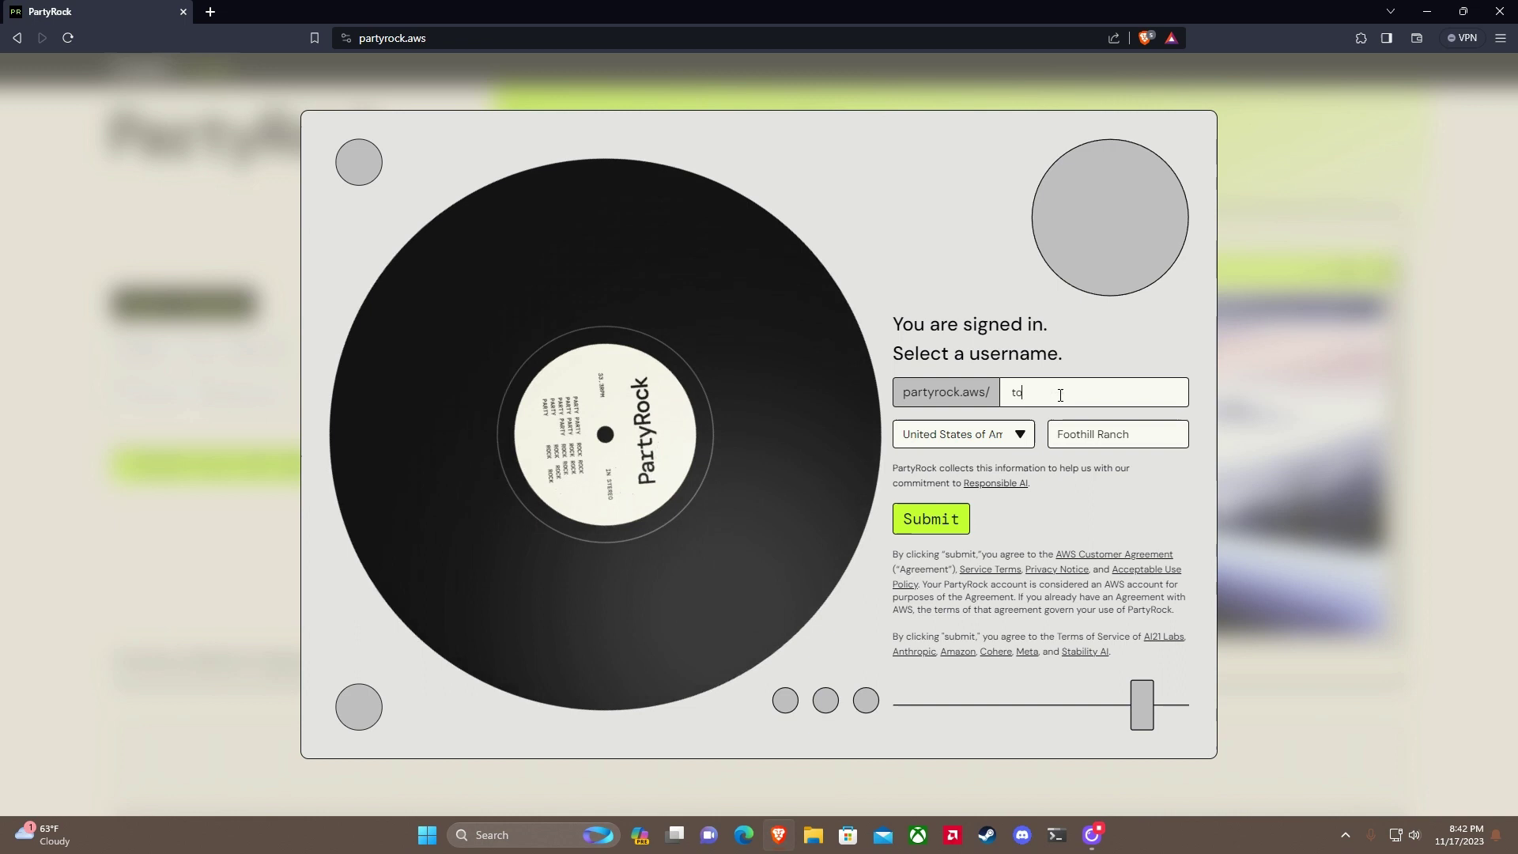
text(htaltech)
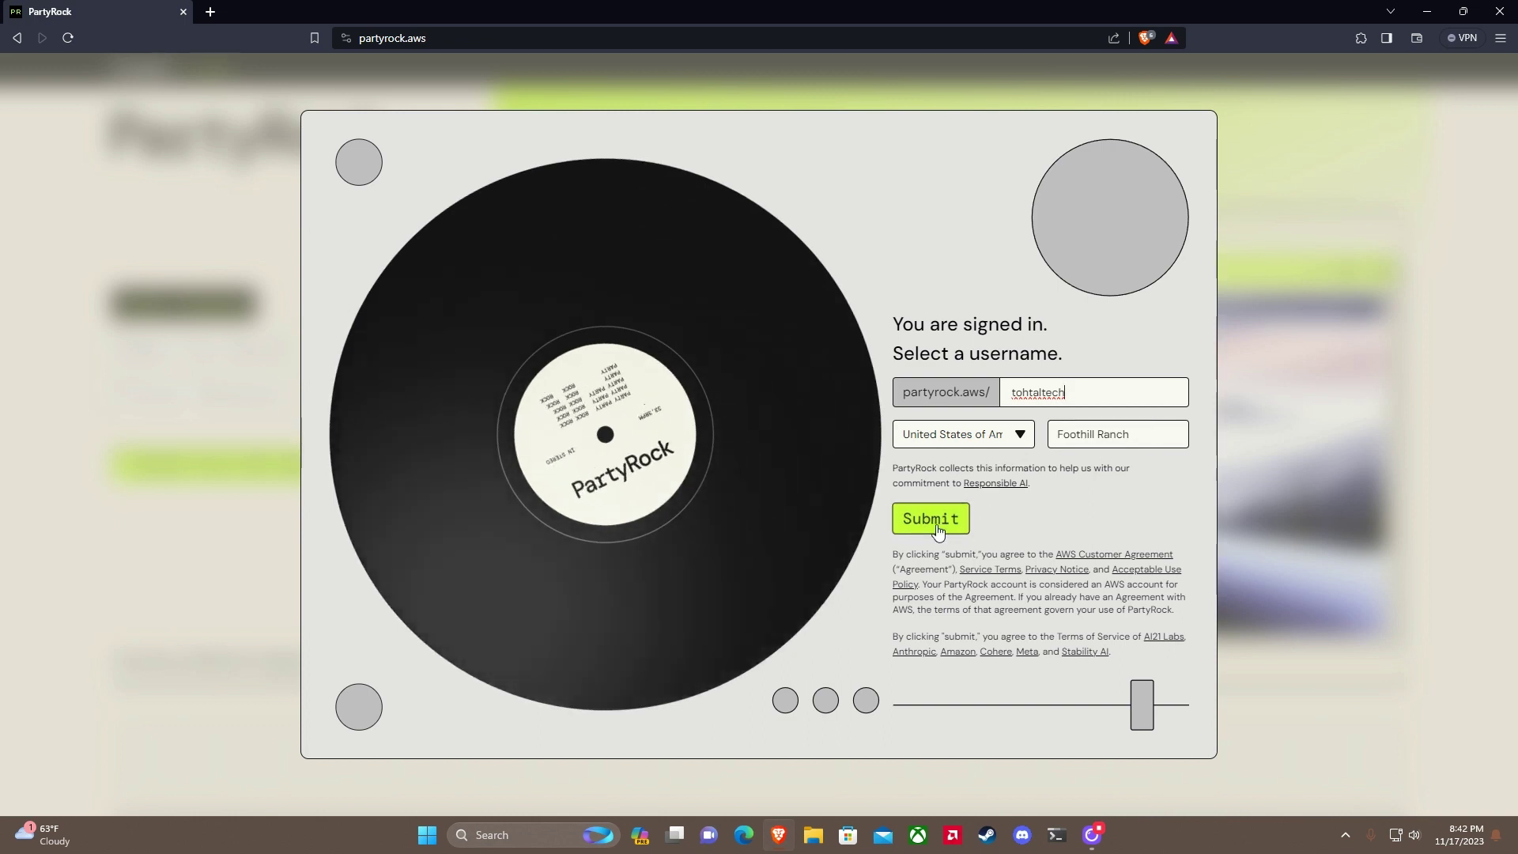
drag(1139, 434, 973, 440)
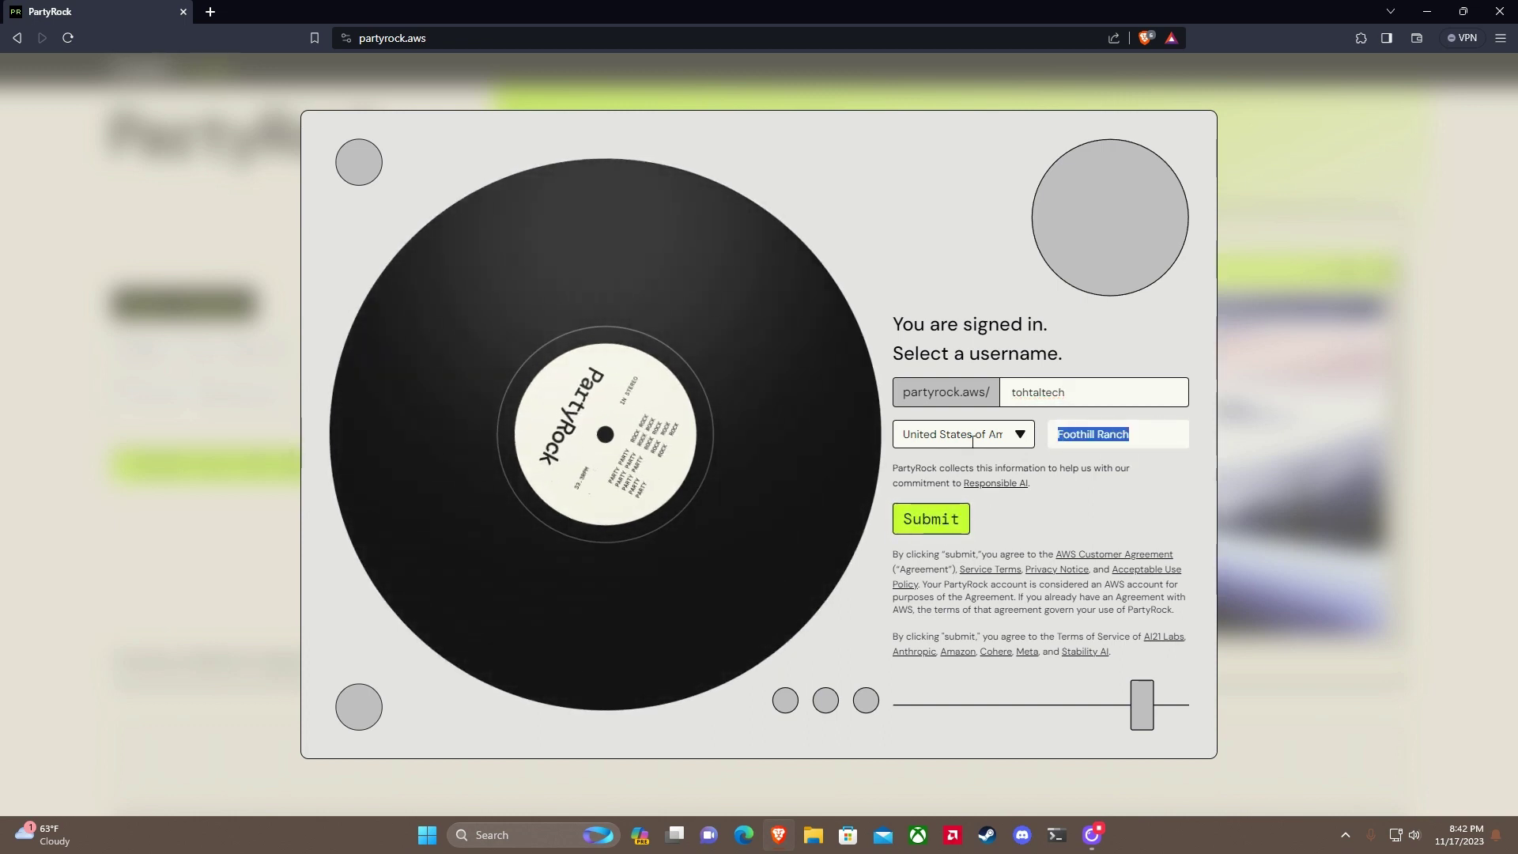
key(BackSpace)
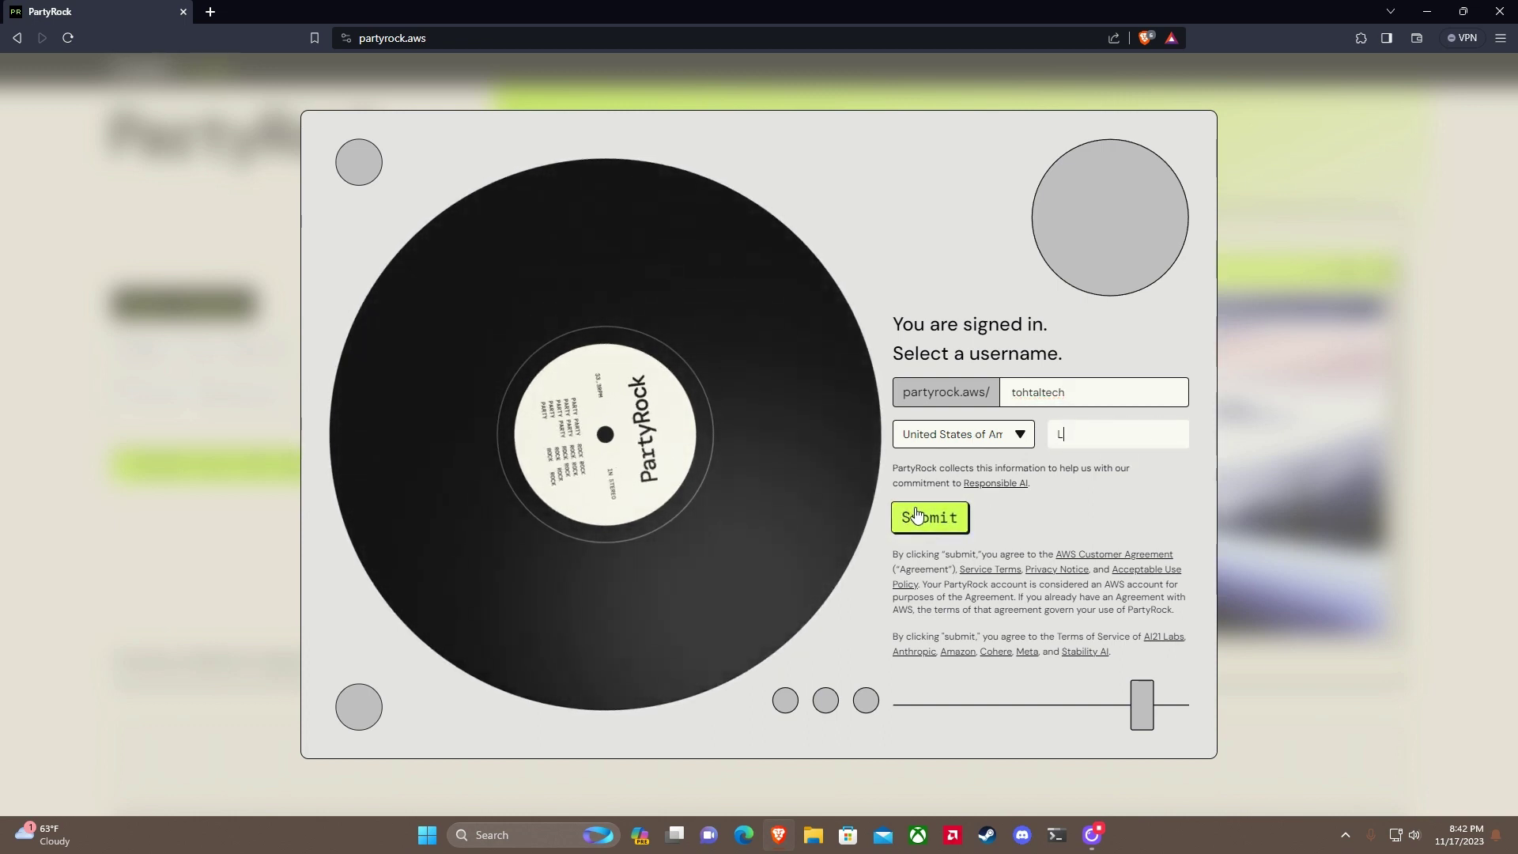
text(Lake Forest)
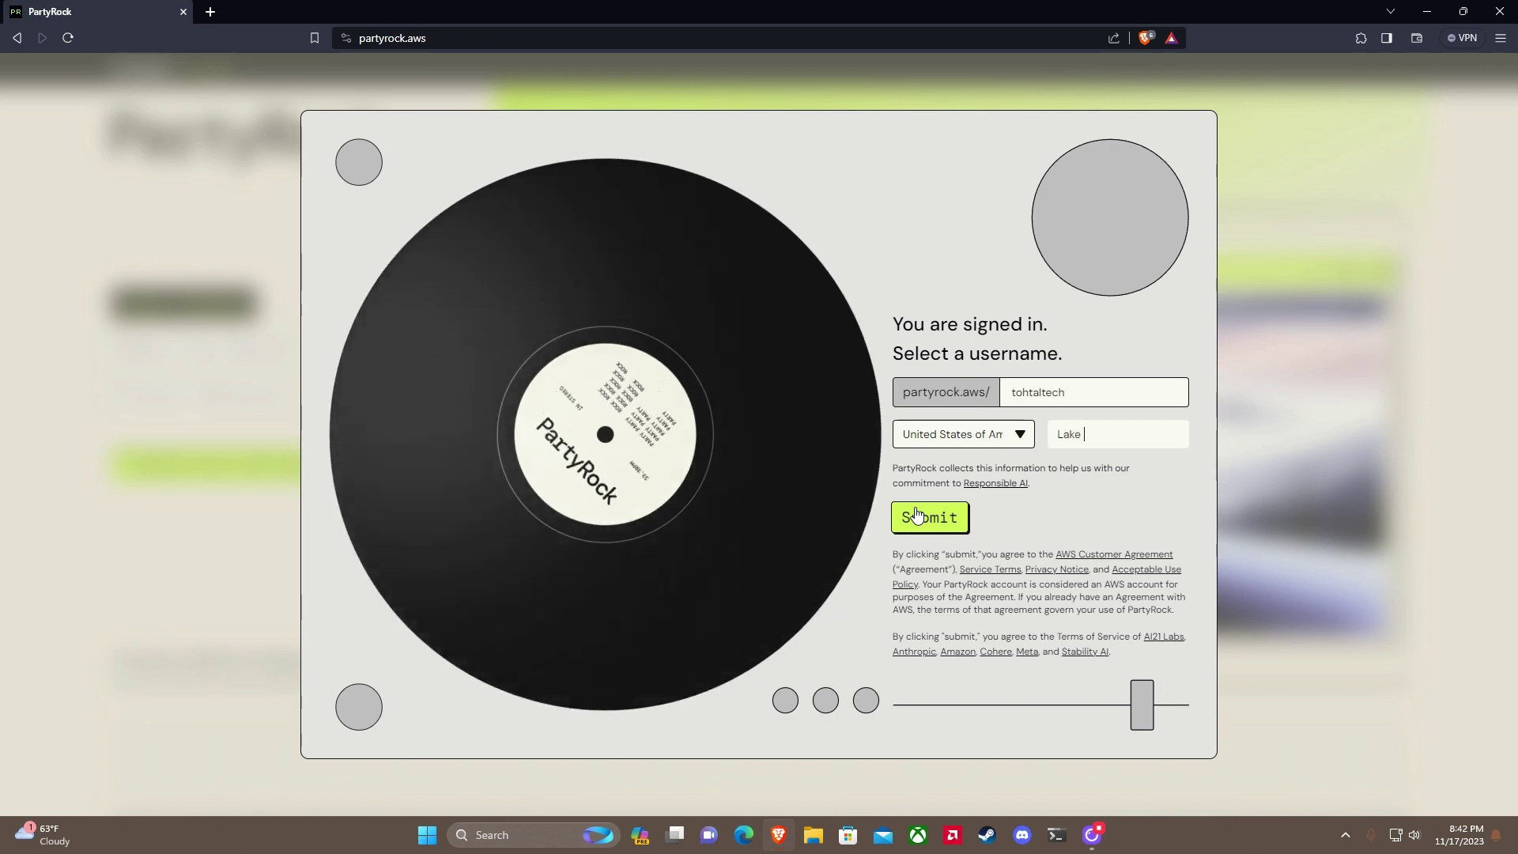
click(918, 515)
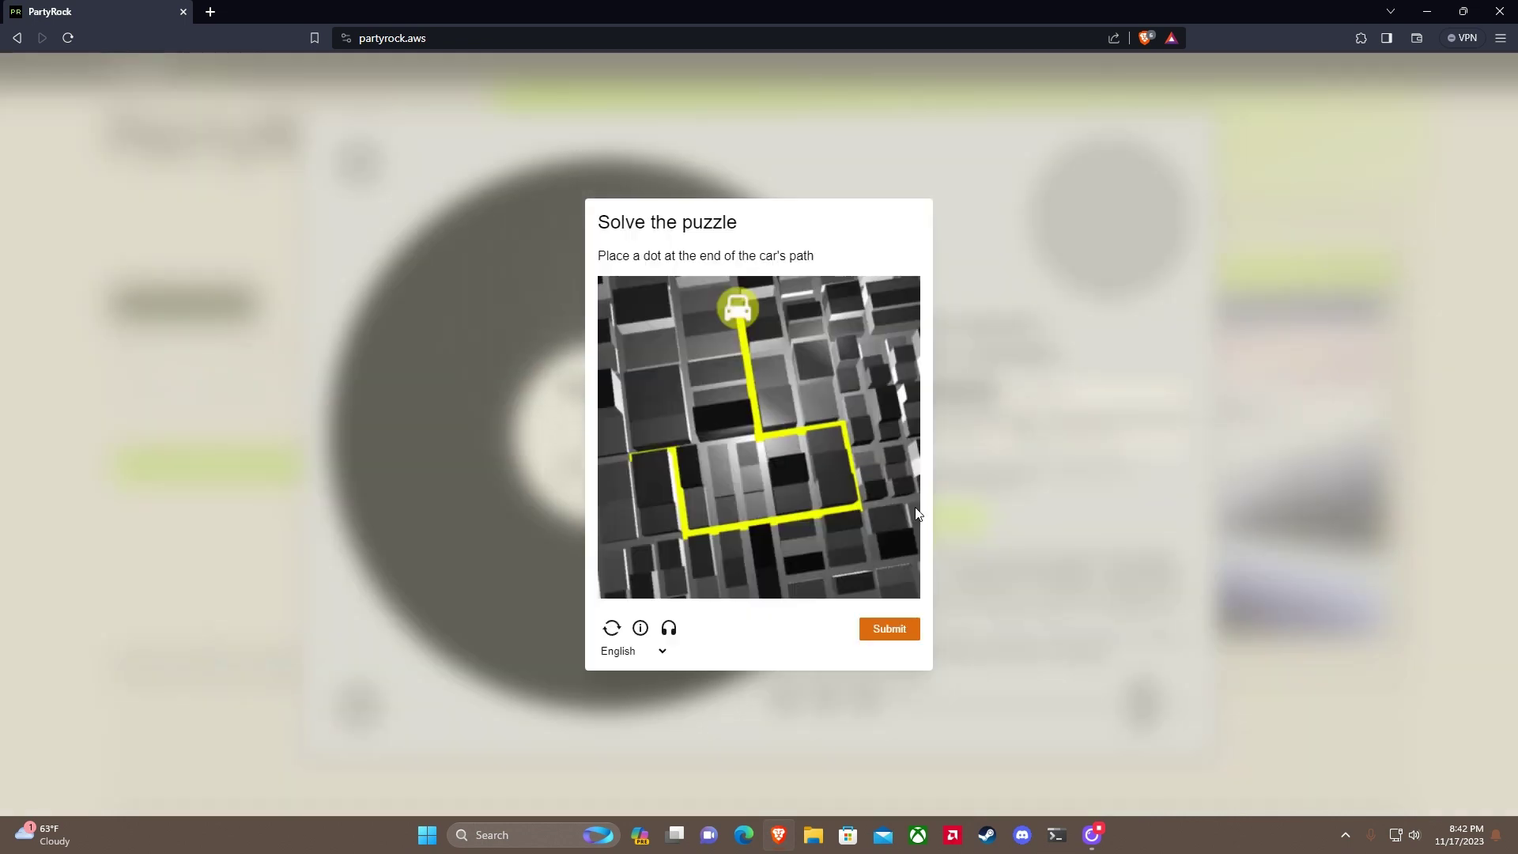
Step: Pass the car-path puzzle check, correcting the path's end point on the retry
click(670, 452)
click(888, 628)
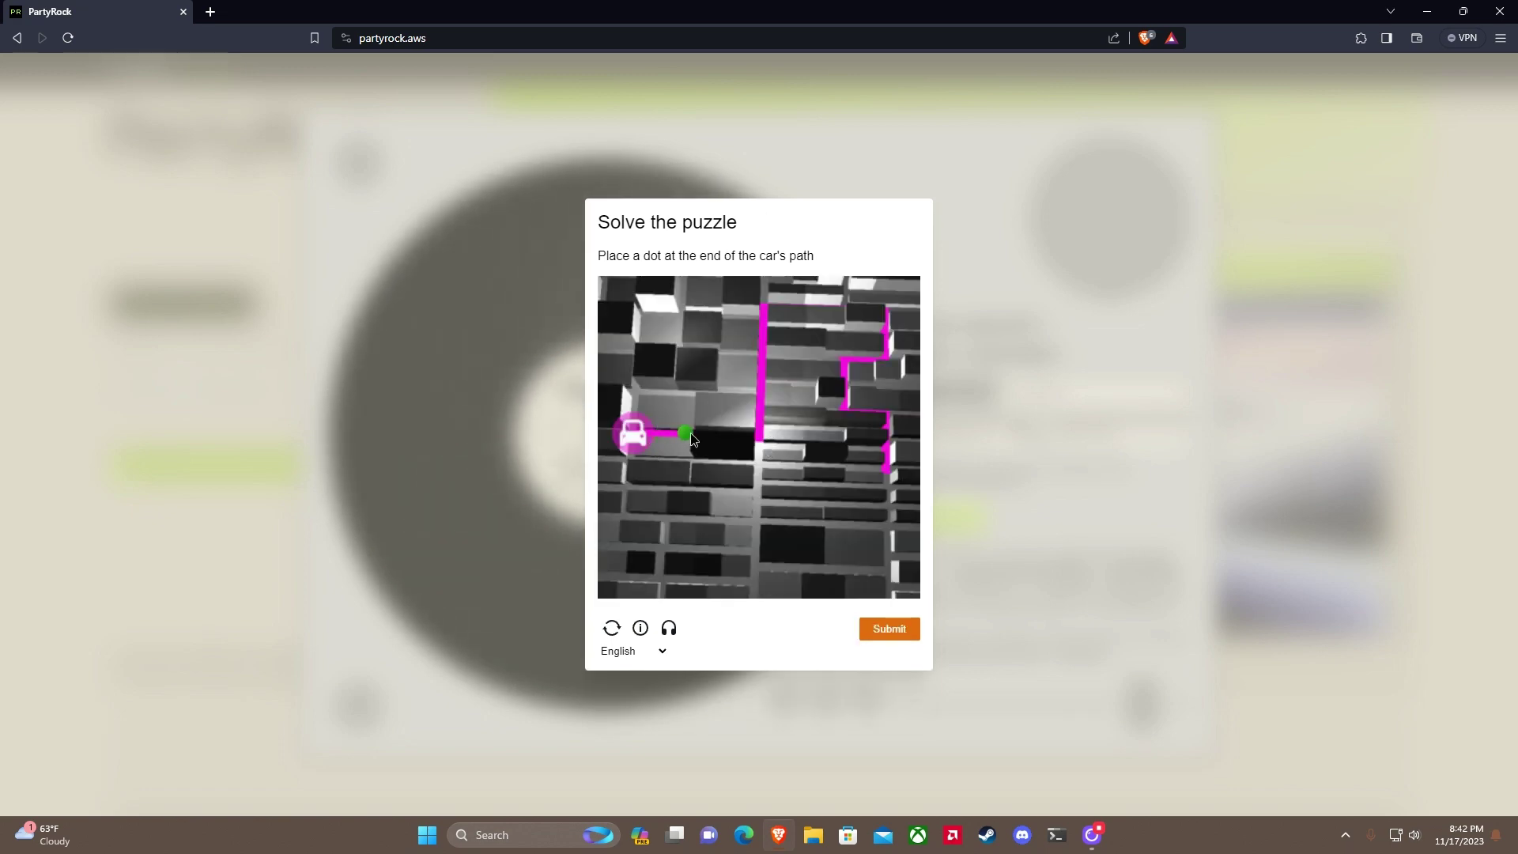
click(846, 290)
drag(868, 296, 891, 477)
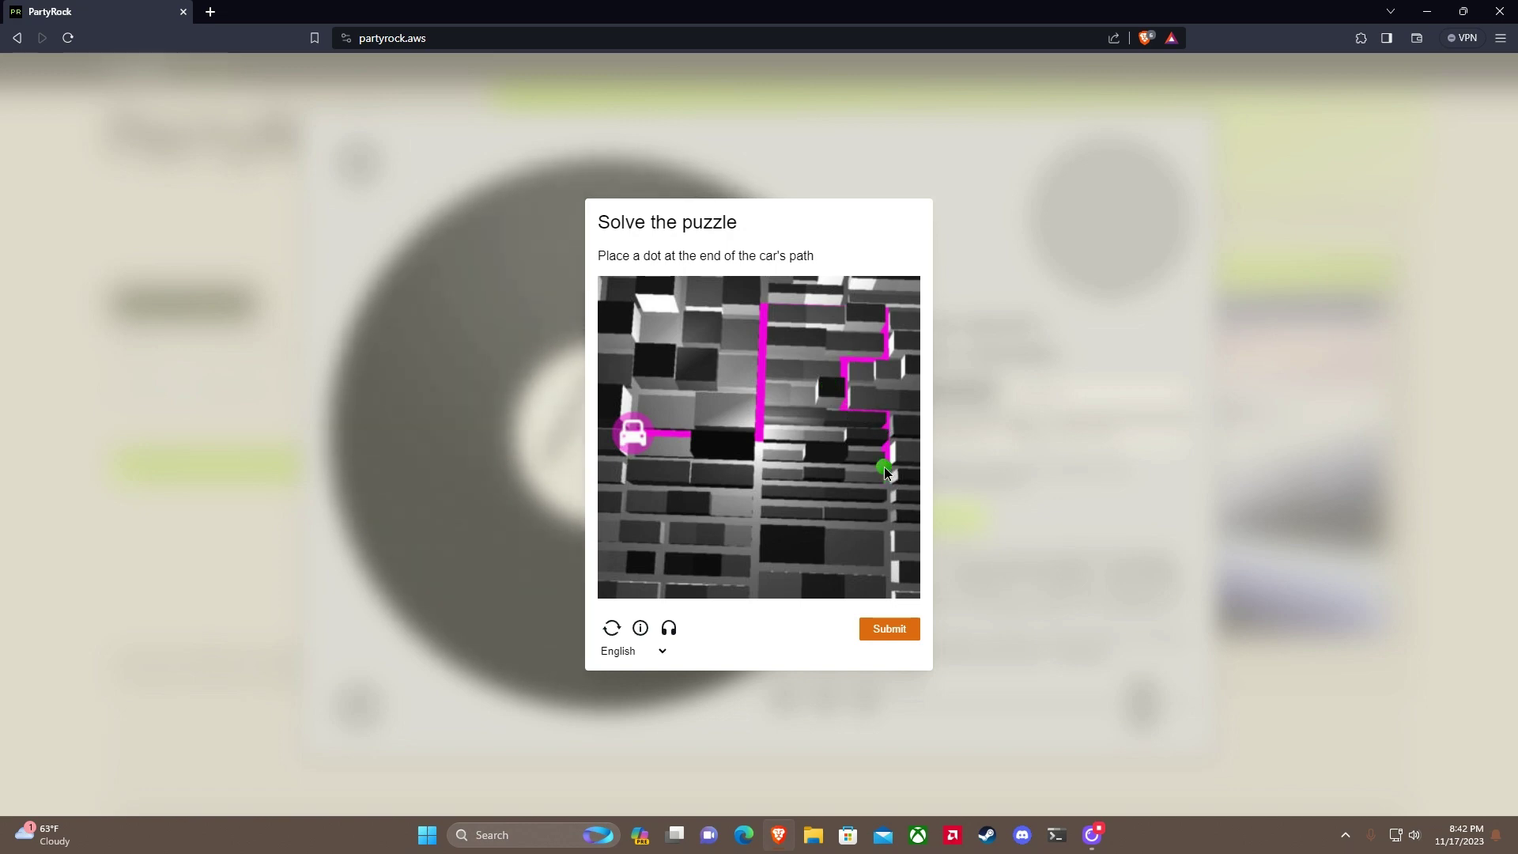
click(900, 631)
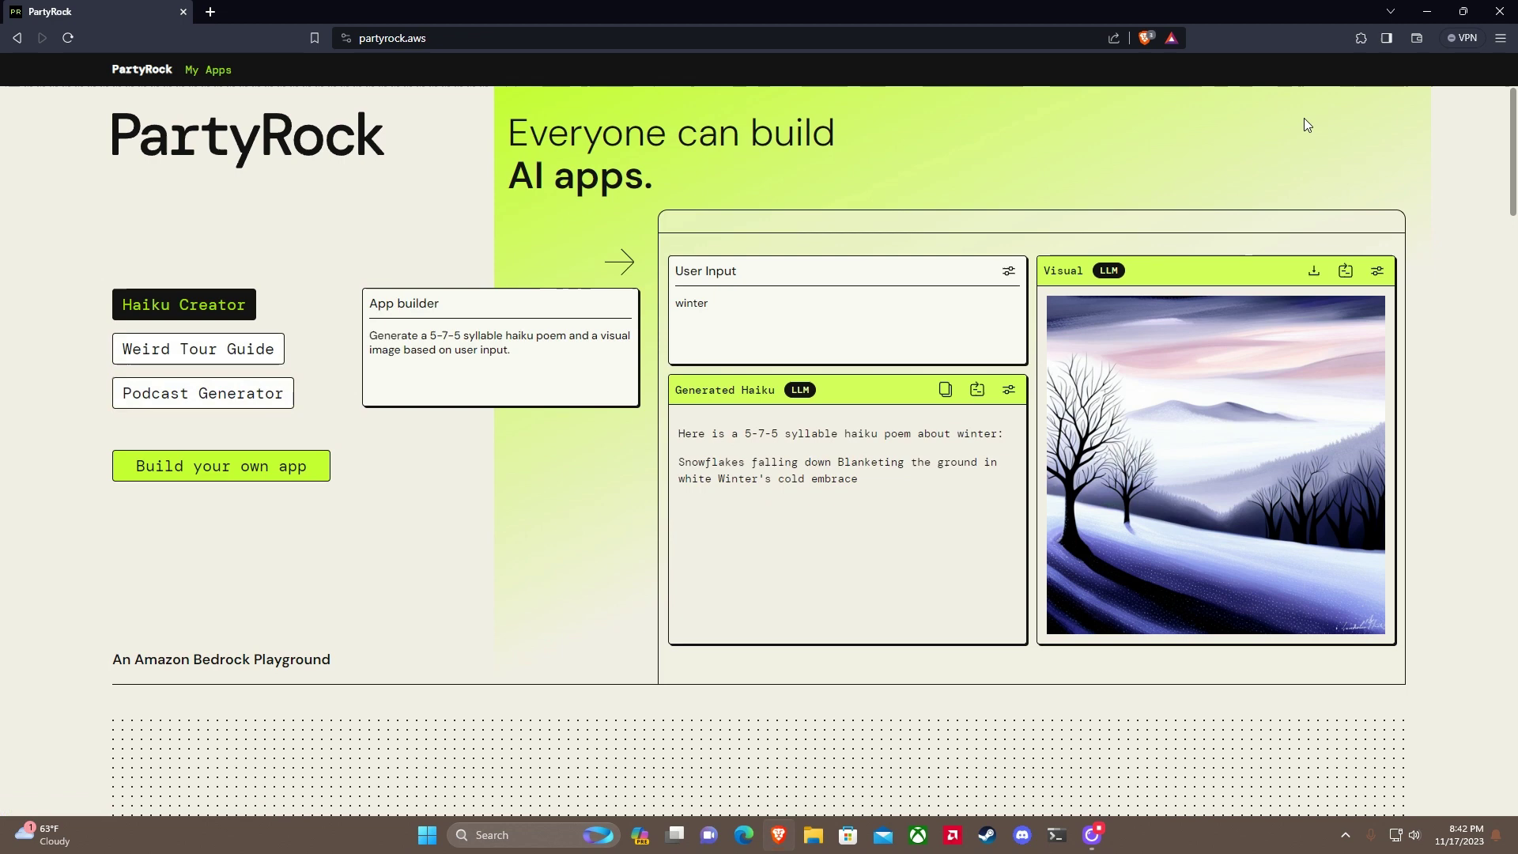
Step: Describe a home gardening helper in App builder and generate the GardenToolRecommender app
click(231, 468)
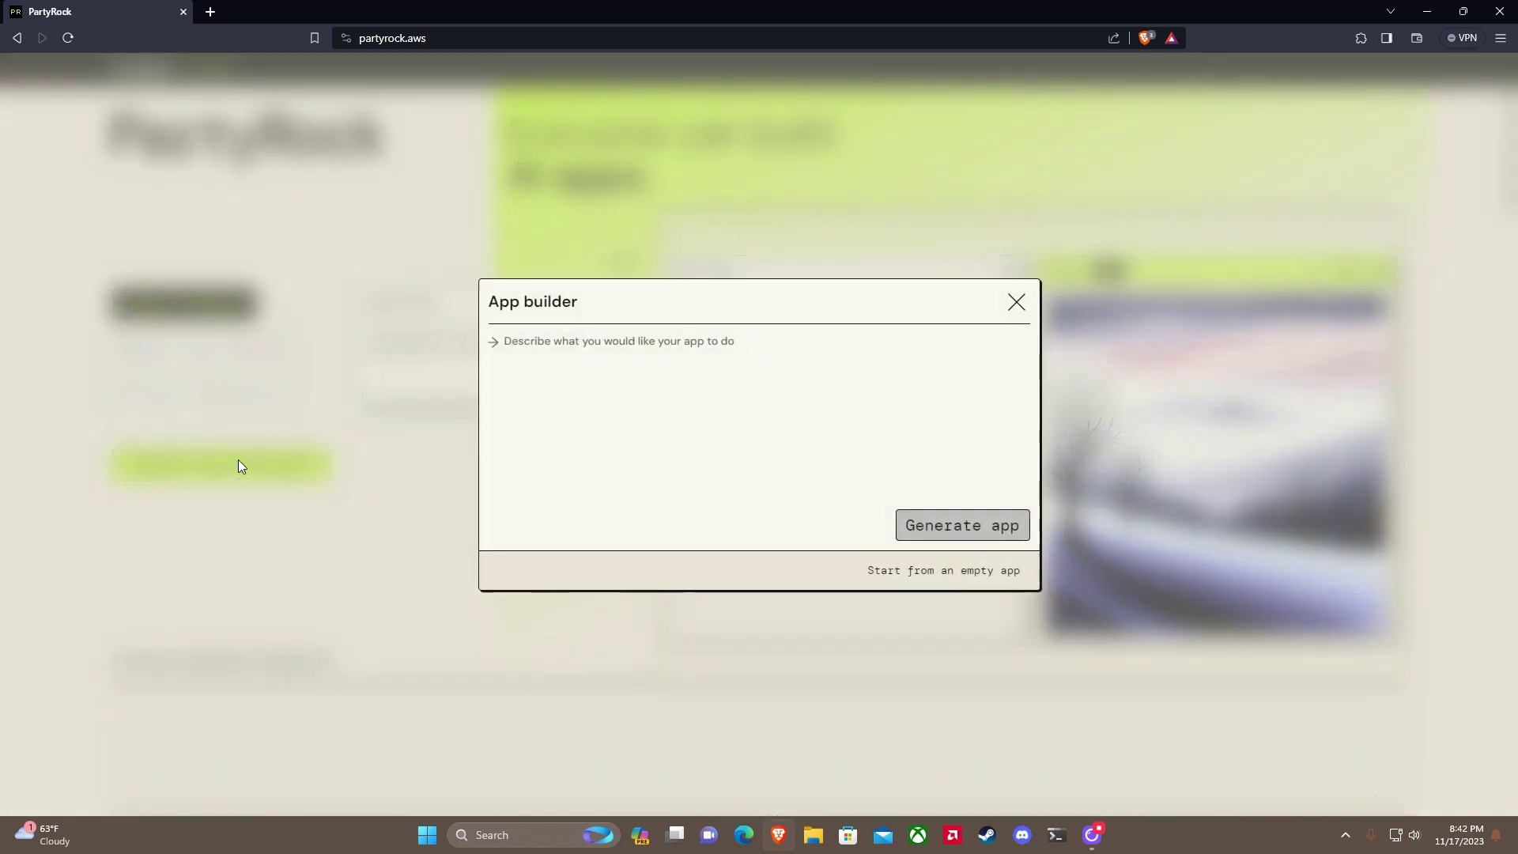
click(710, 356)
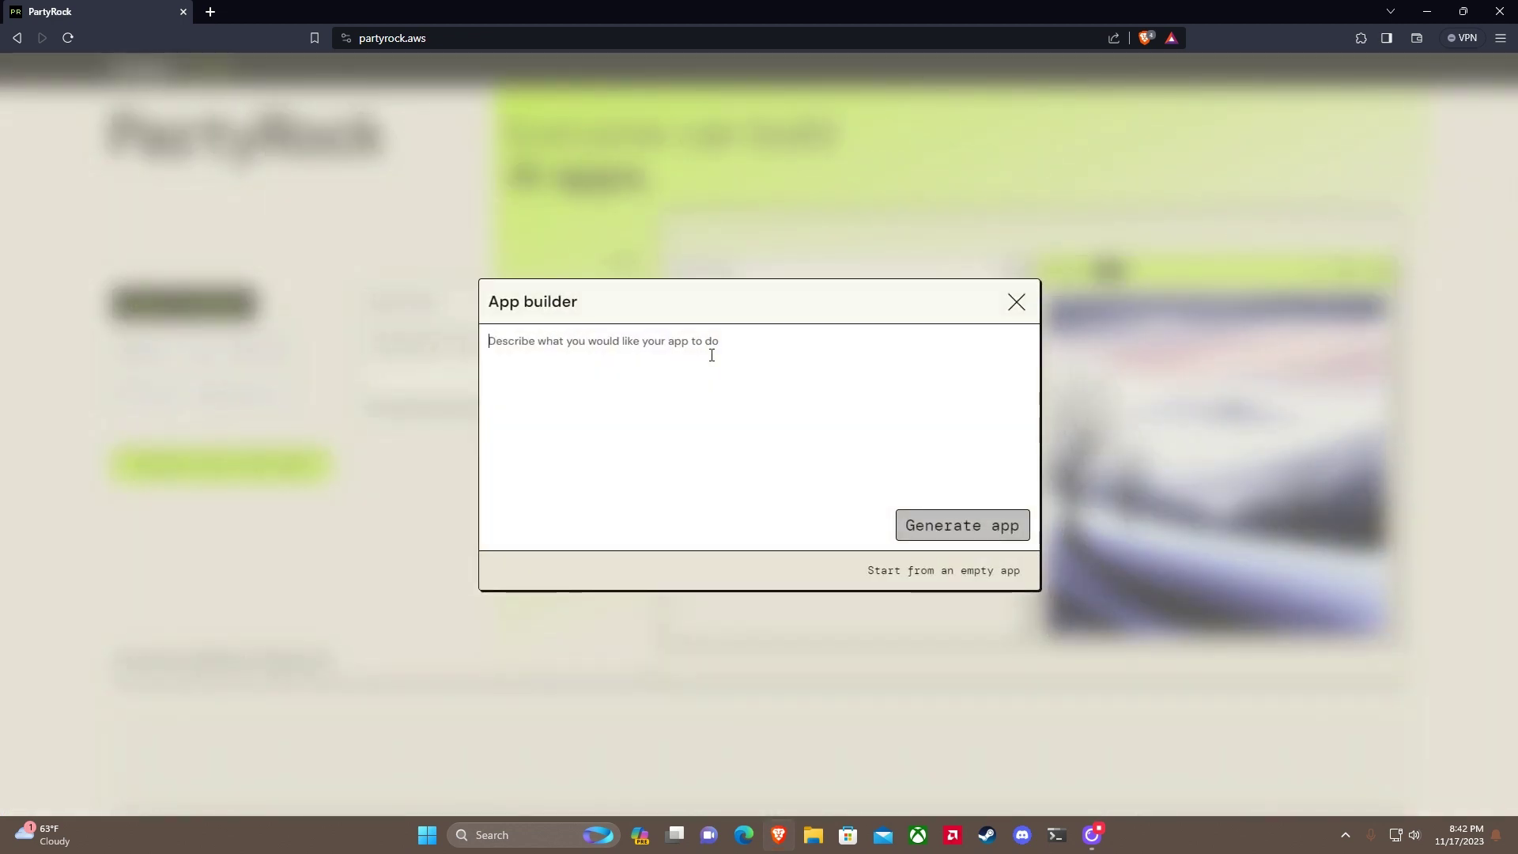
text(Gi)
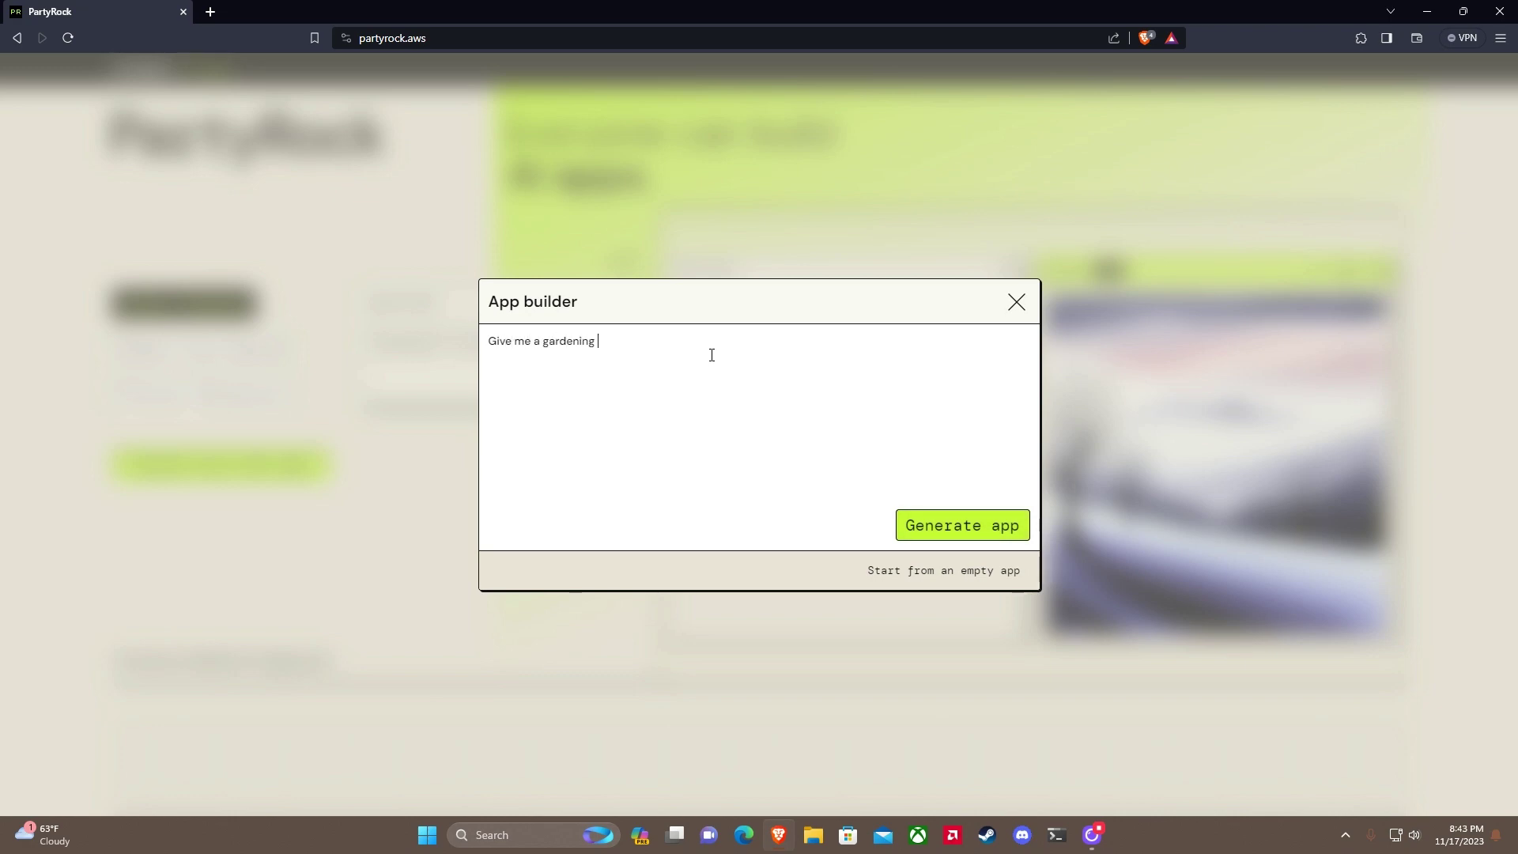
text(ve me a gardening tool to help me create the best home garden given my)
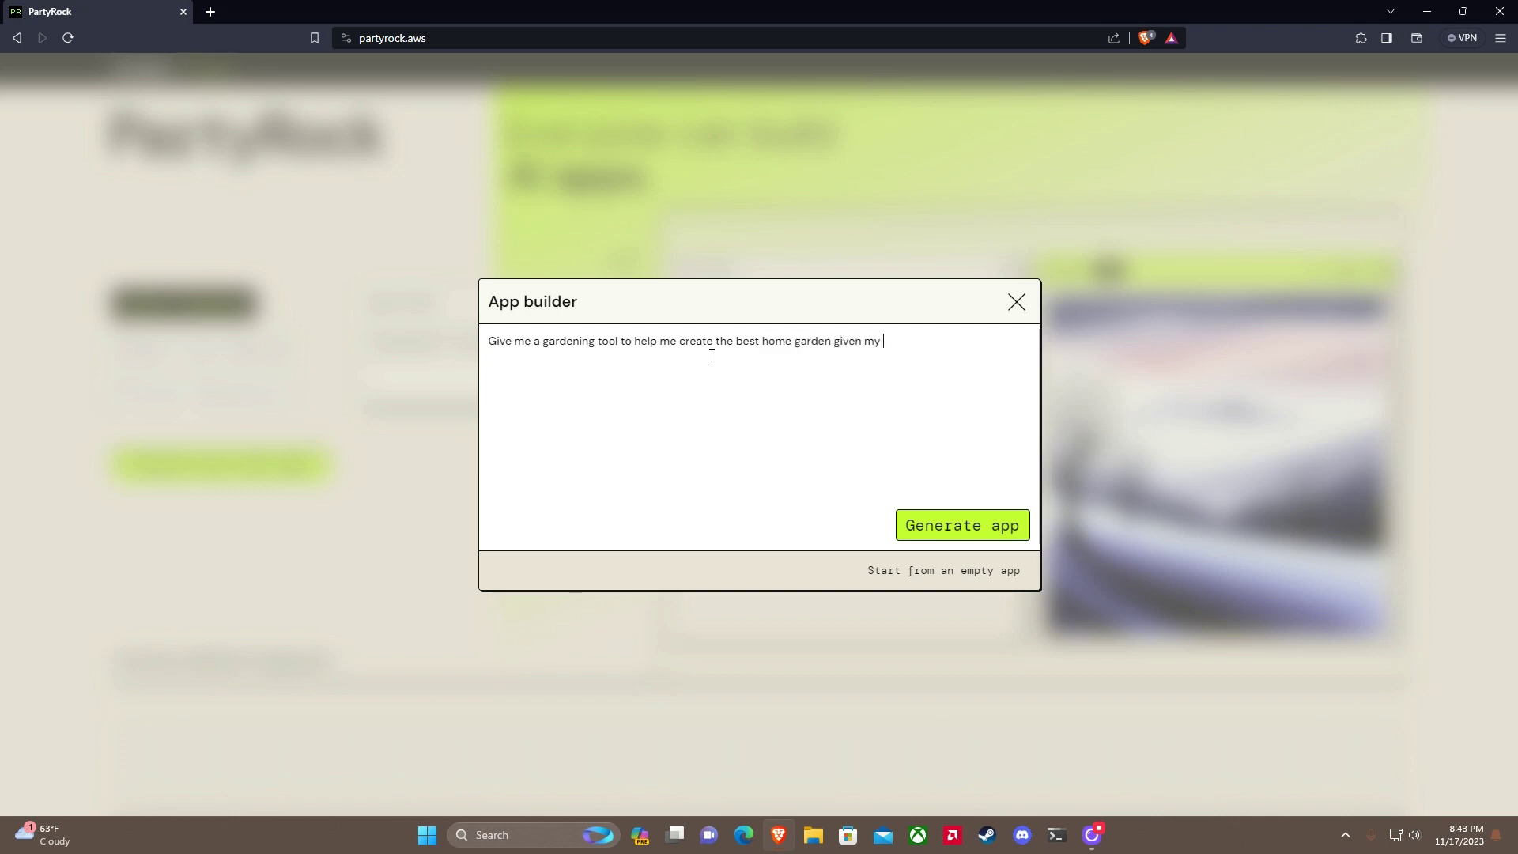
text(.)
click(961, 522)
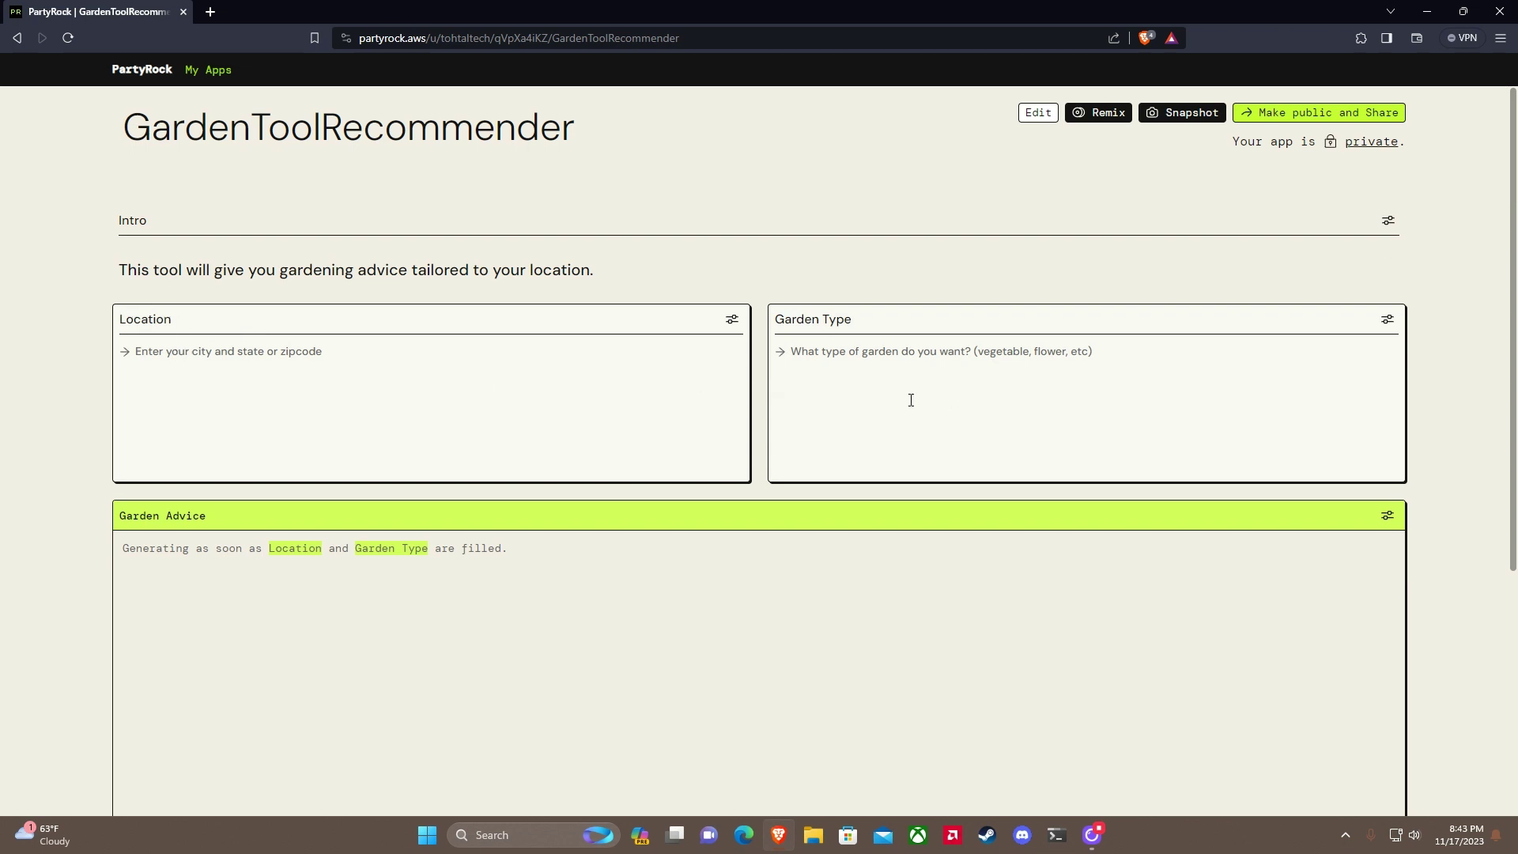
scroll(674, 357, down, 1)
scroll(674, 356, down, 1)
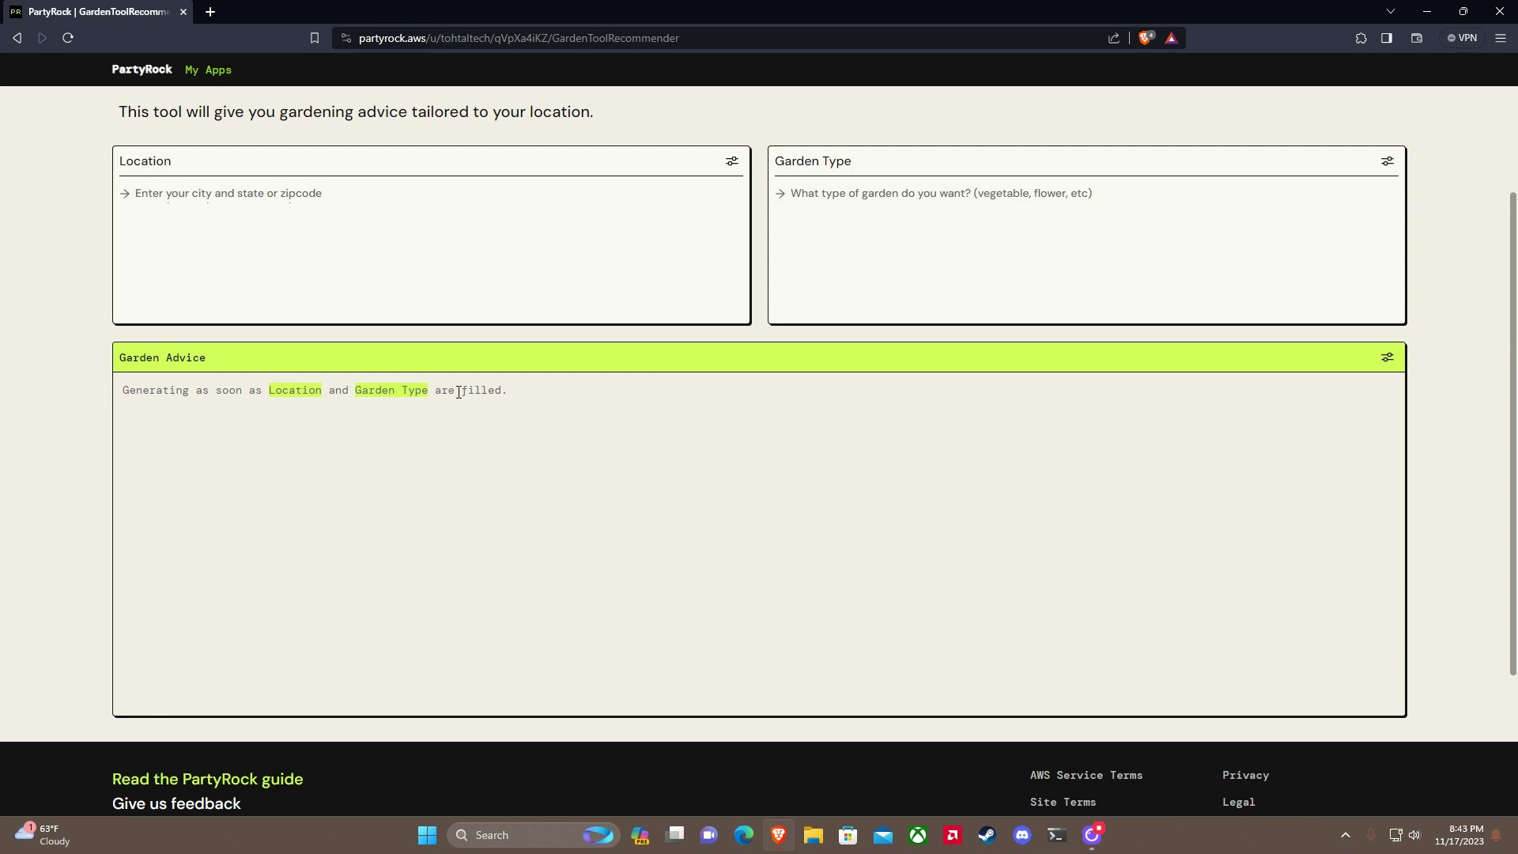
scroll(549, 417, up, 1)
scroll(870, 474, up, 1)
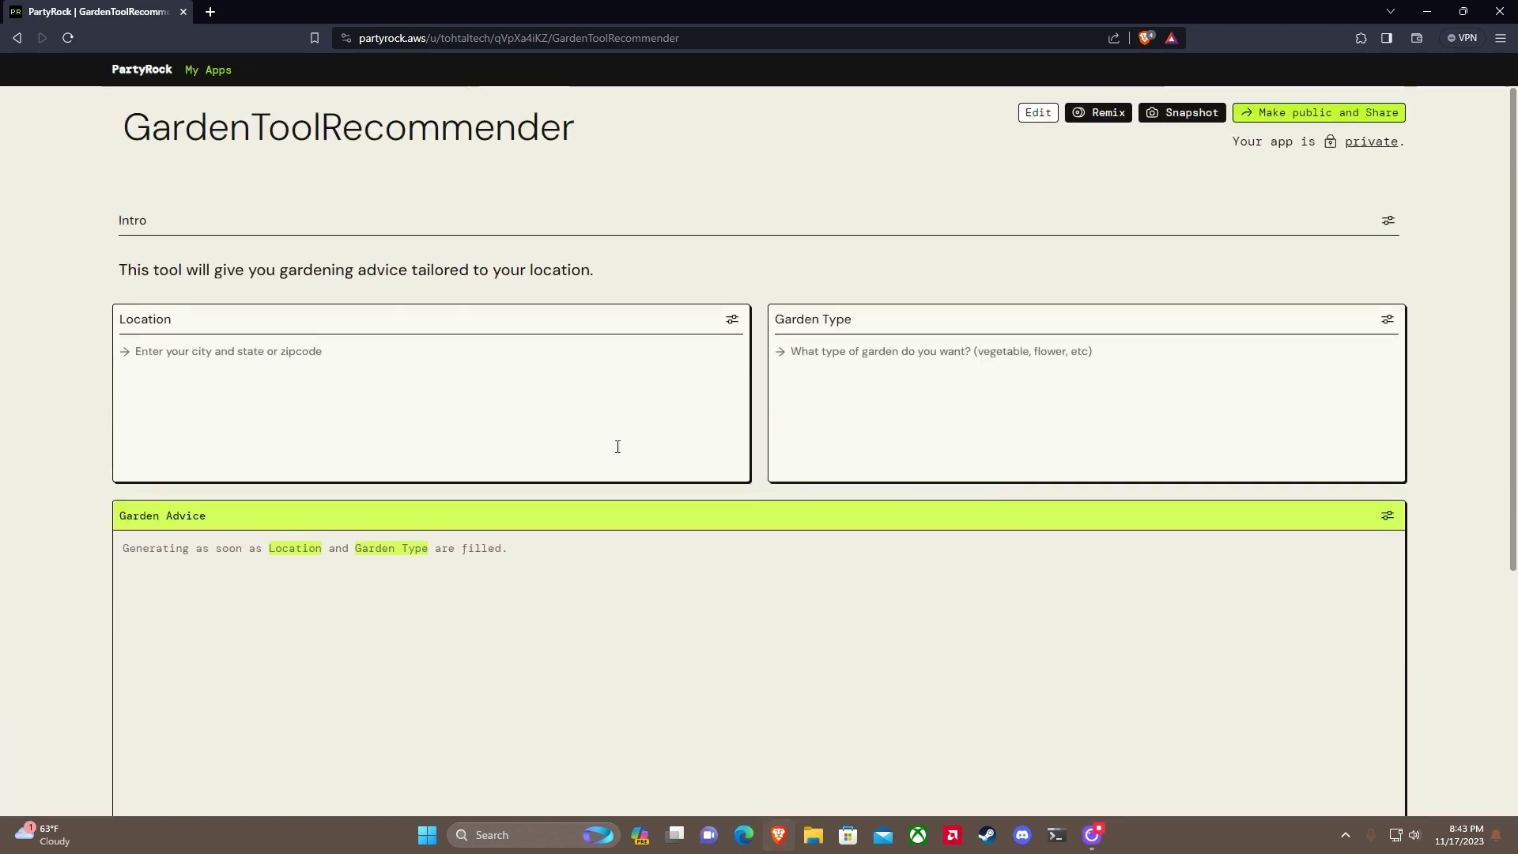
click(264, 355)
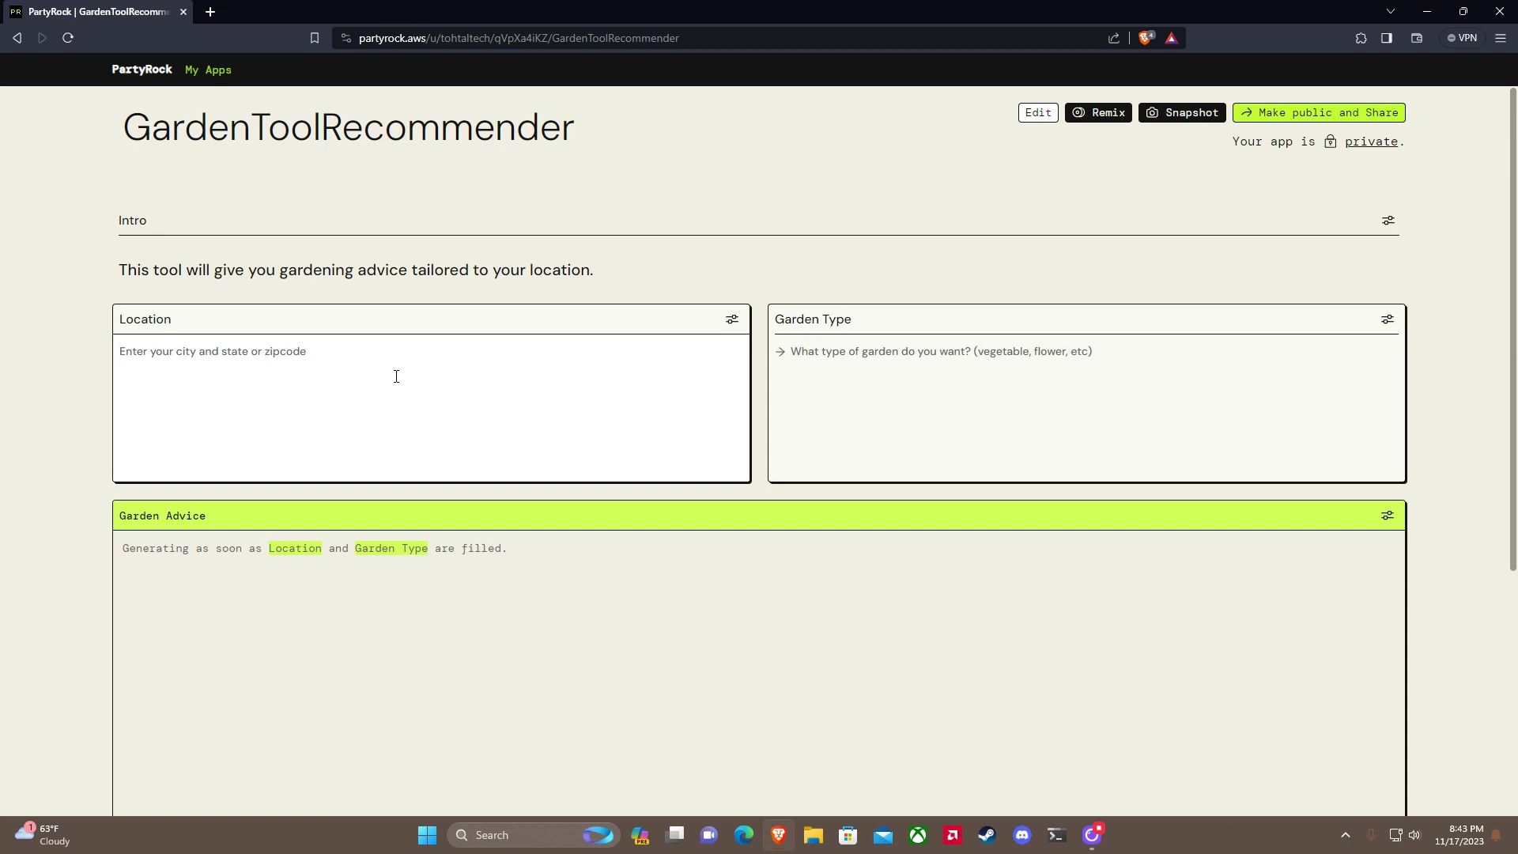
Step: Search Google in a new tab for 'zip code for los angeles'
click(209, 12)
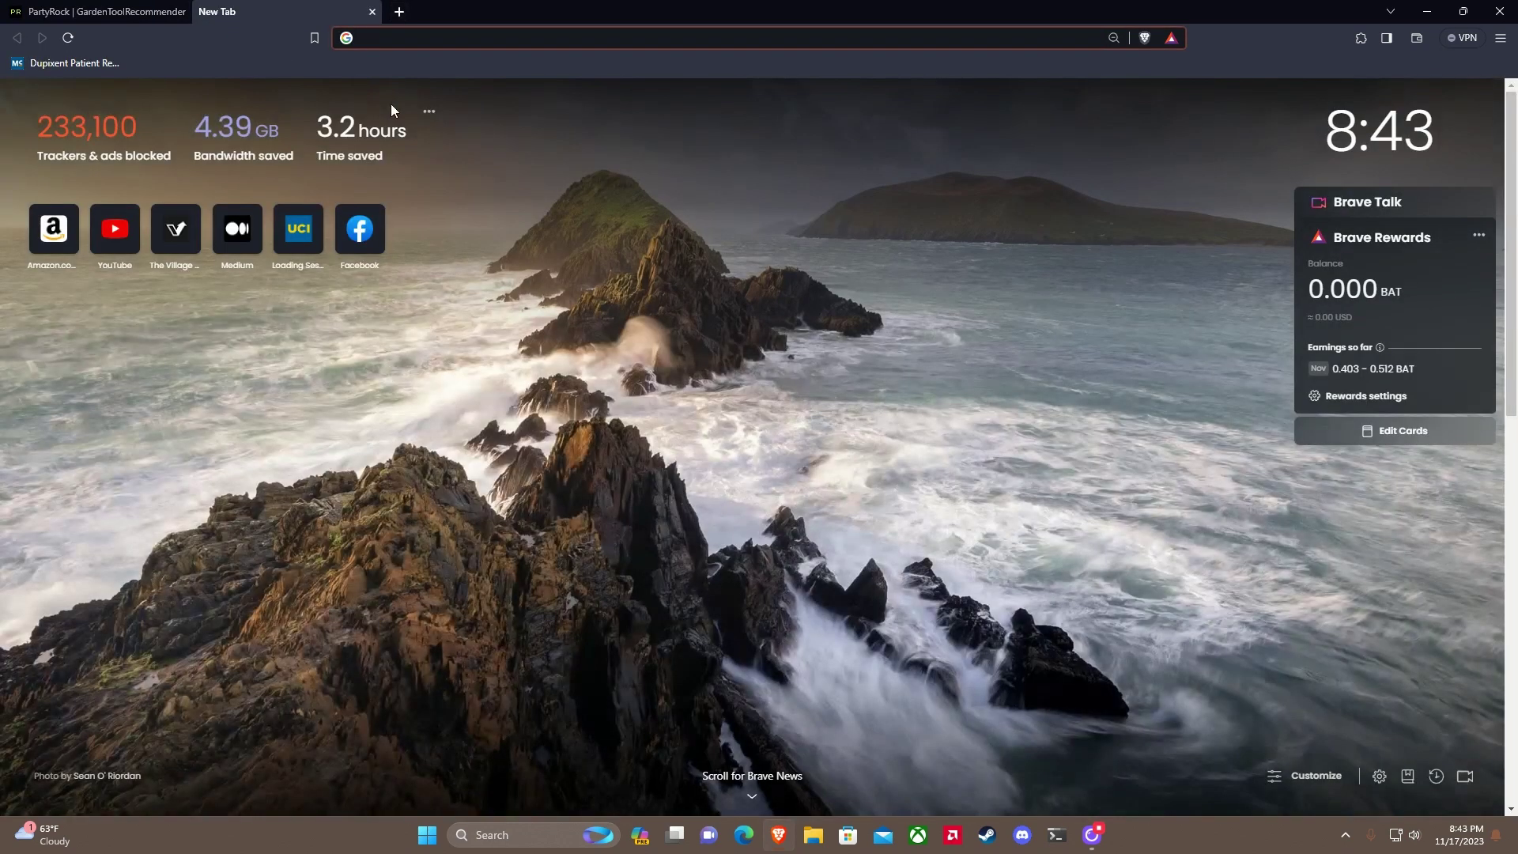
text(zi)
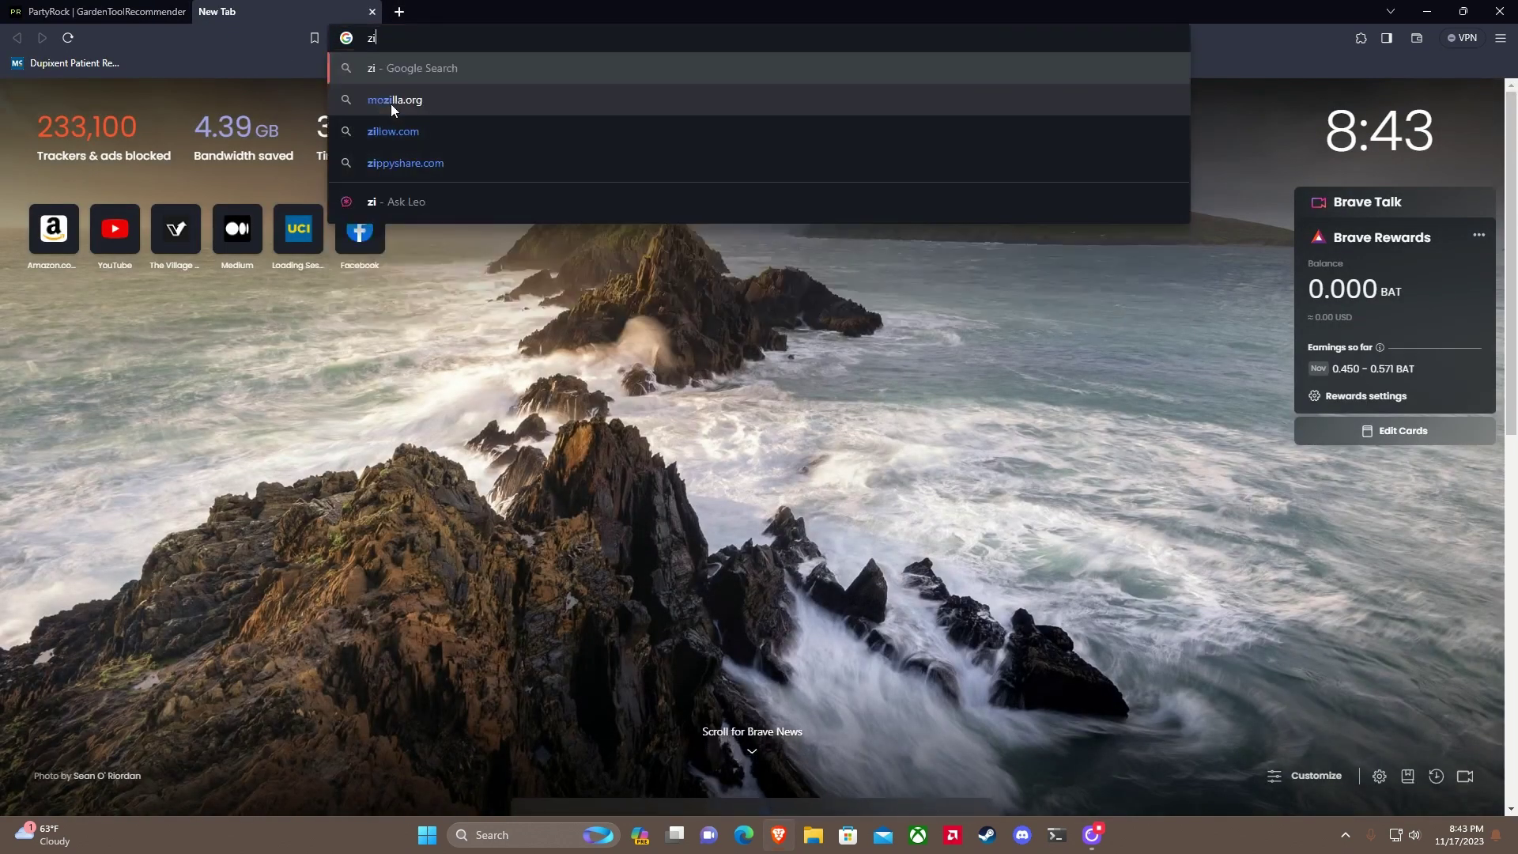
text(p code for los angeles)
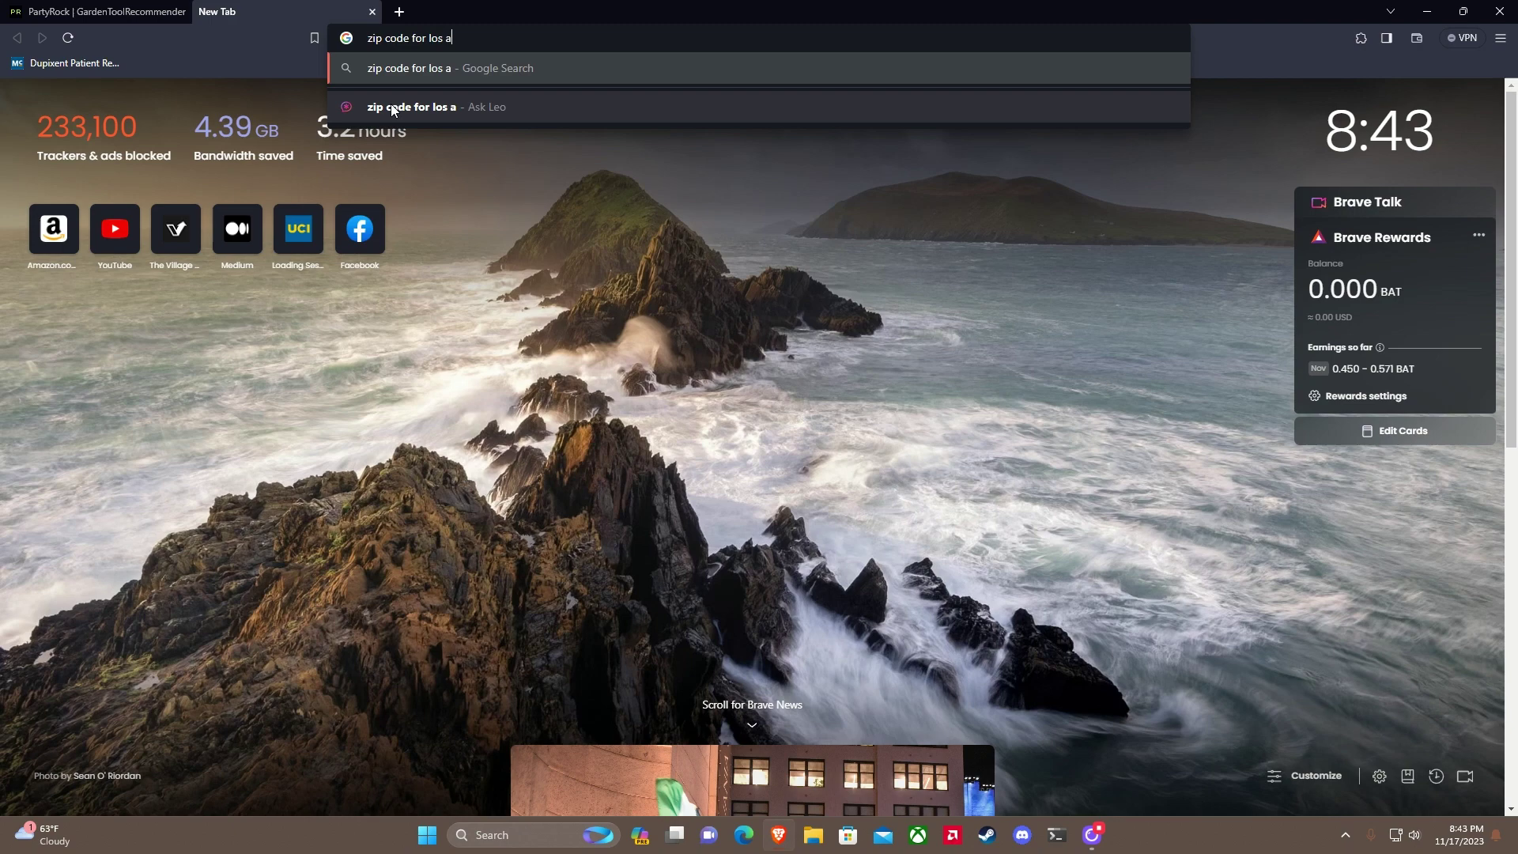
key(Return)
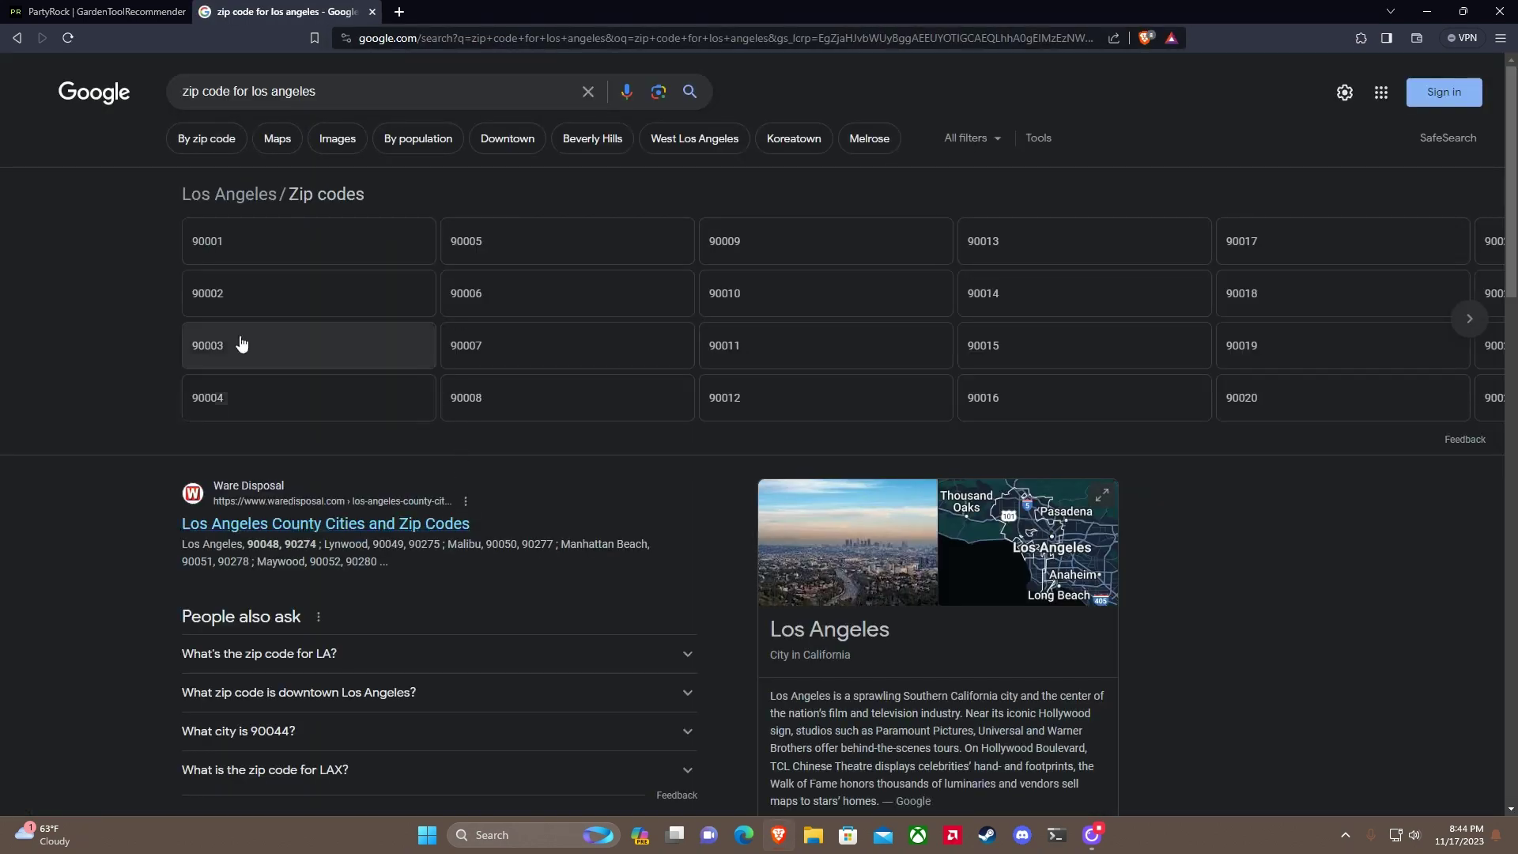
Step: Back in the app, enter Location 90001 and Garden Type 'Vegetable and flowers' to generate advice
click(372, 11)
text(900)
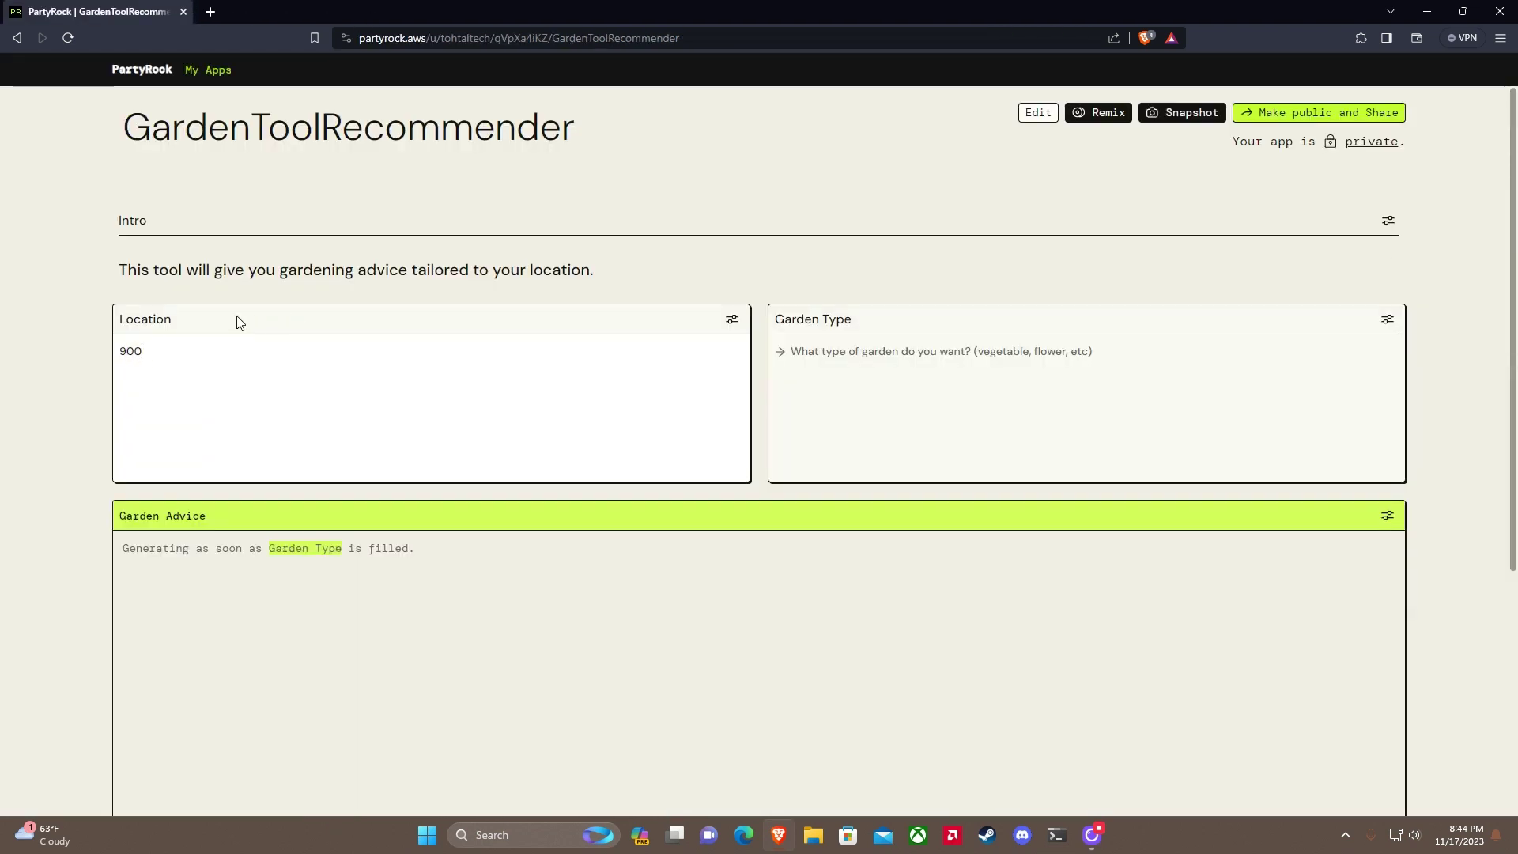
text(01)
key(Tab)
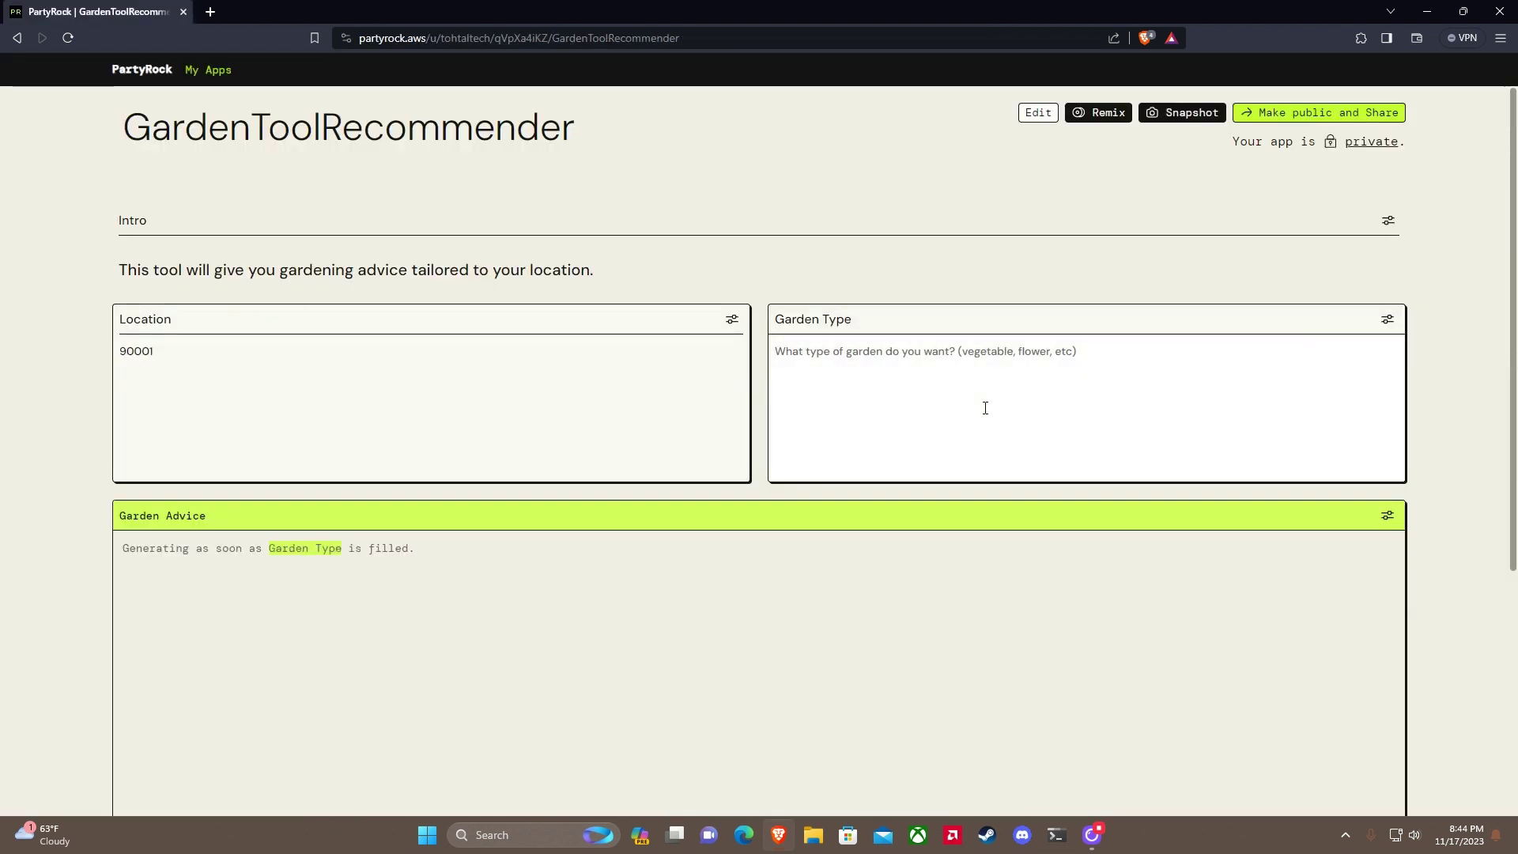
text(Vegetable and fl)
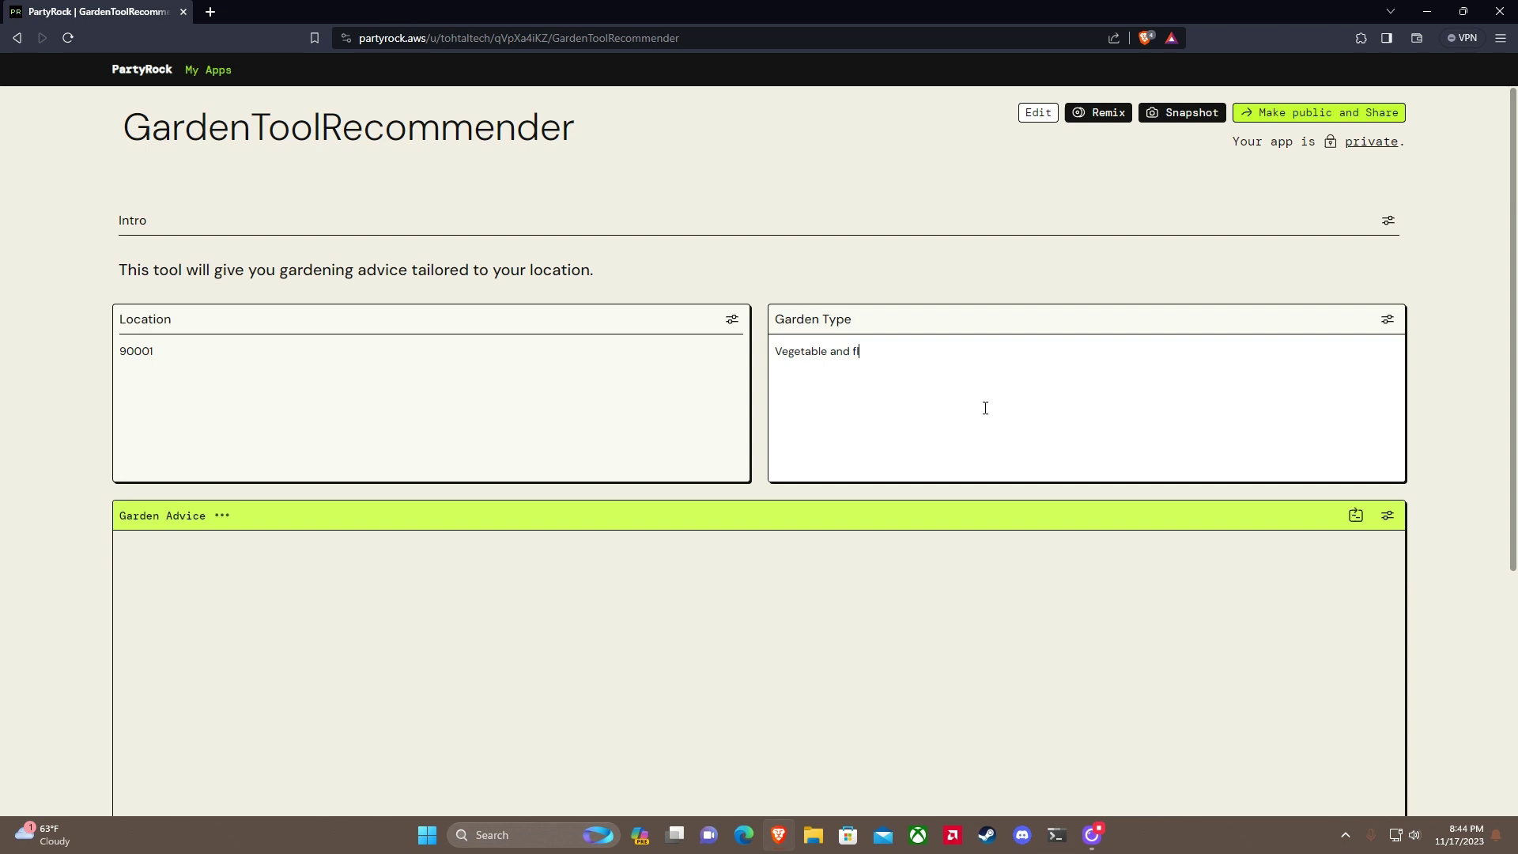
text(owers)
scroll(985, 408, down, 2)
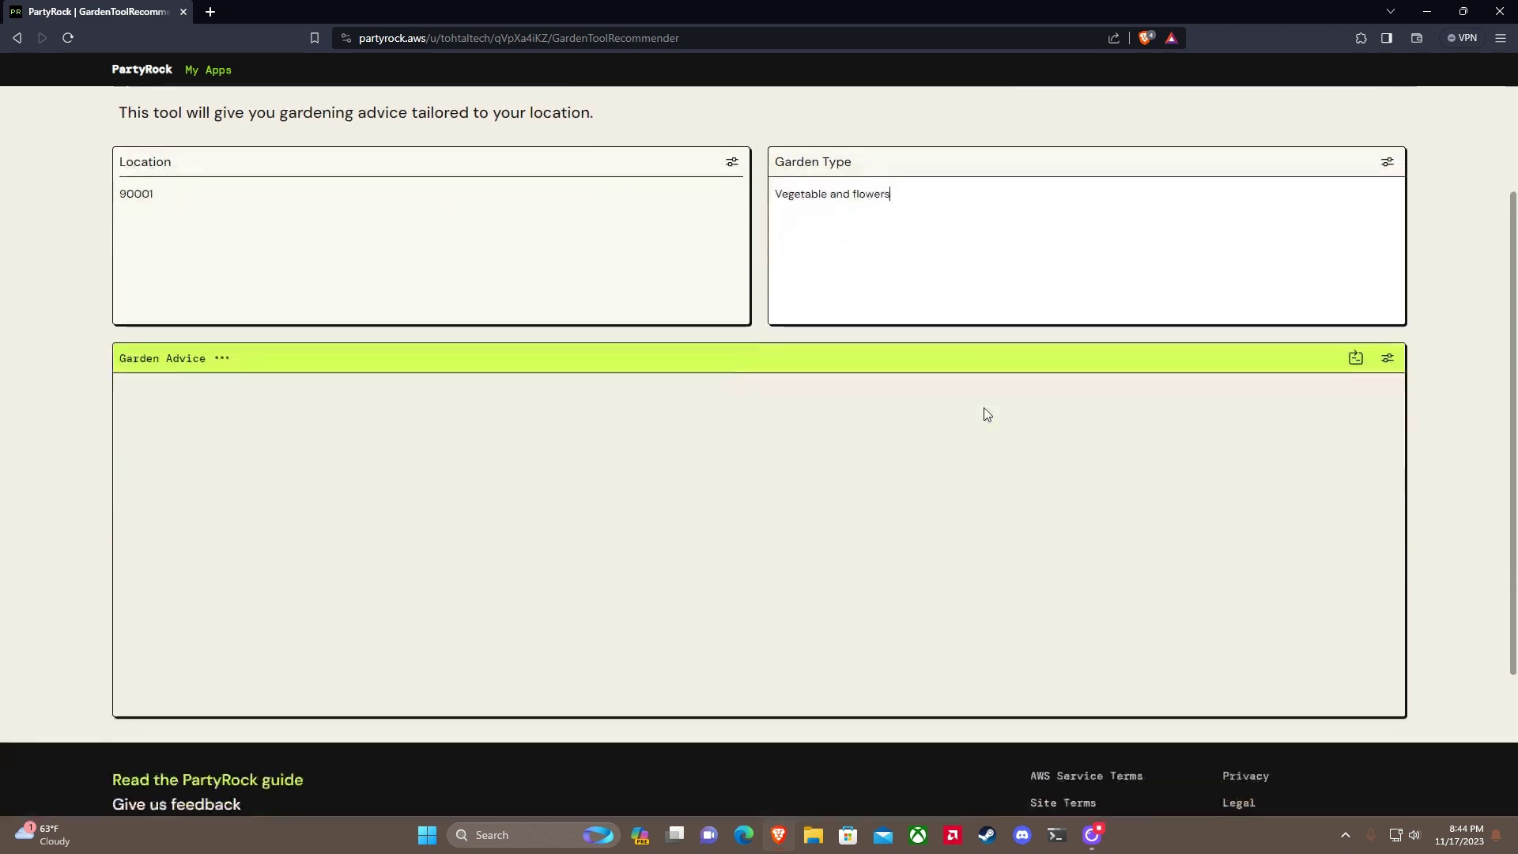
scroll(1111, 400, up, 1)
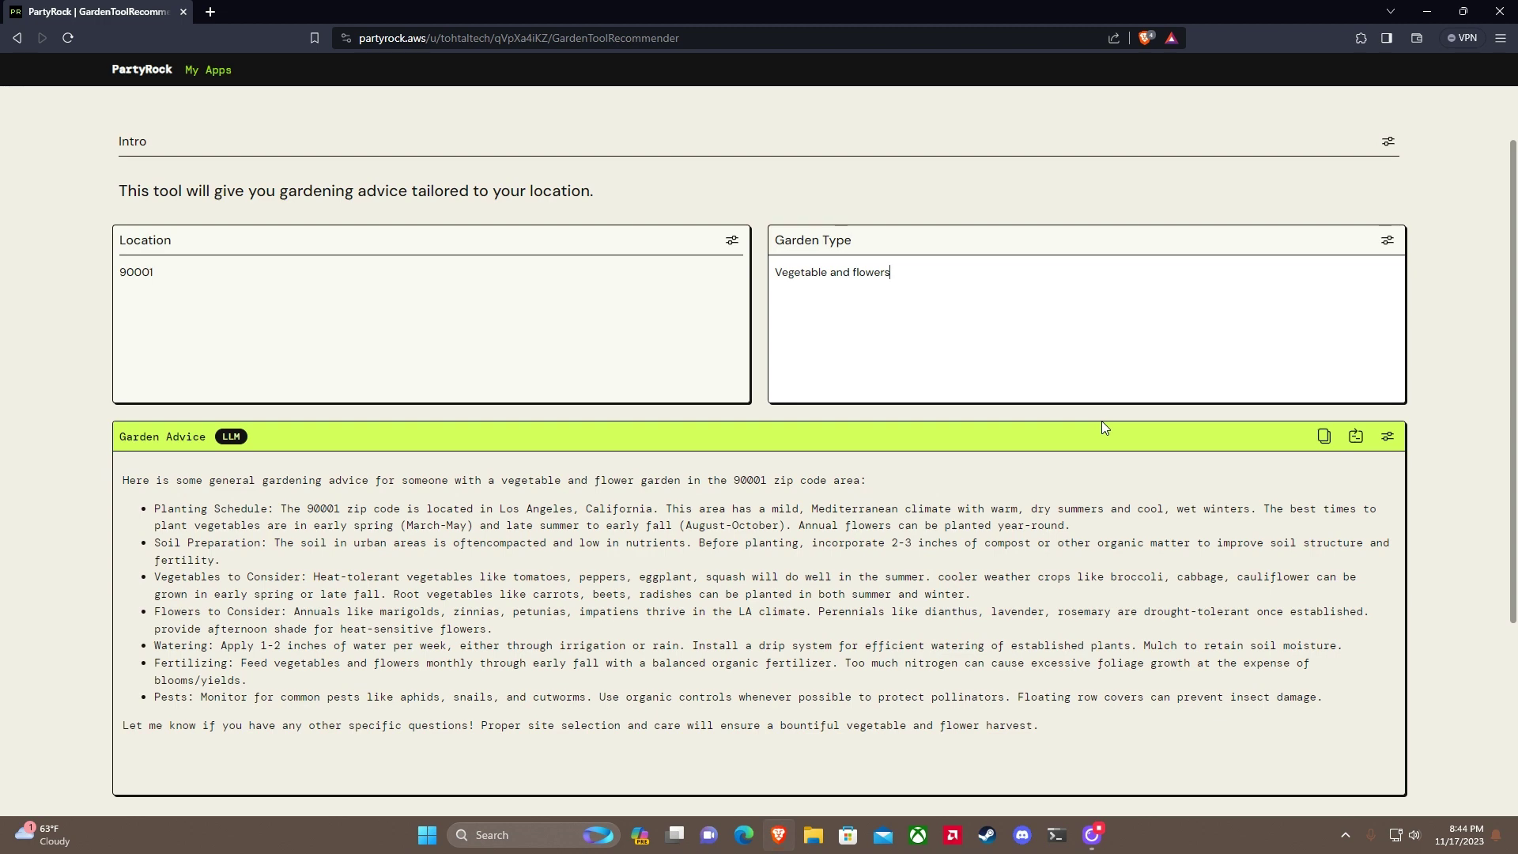
scroll(1248, 268, down, 2)
scroll(1247, 269, up, 2)
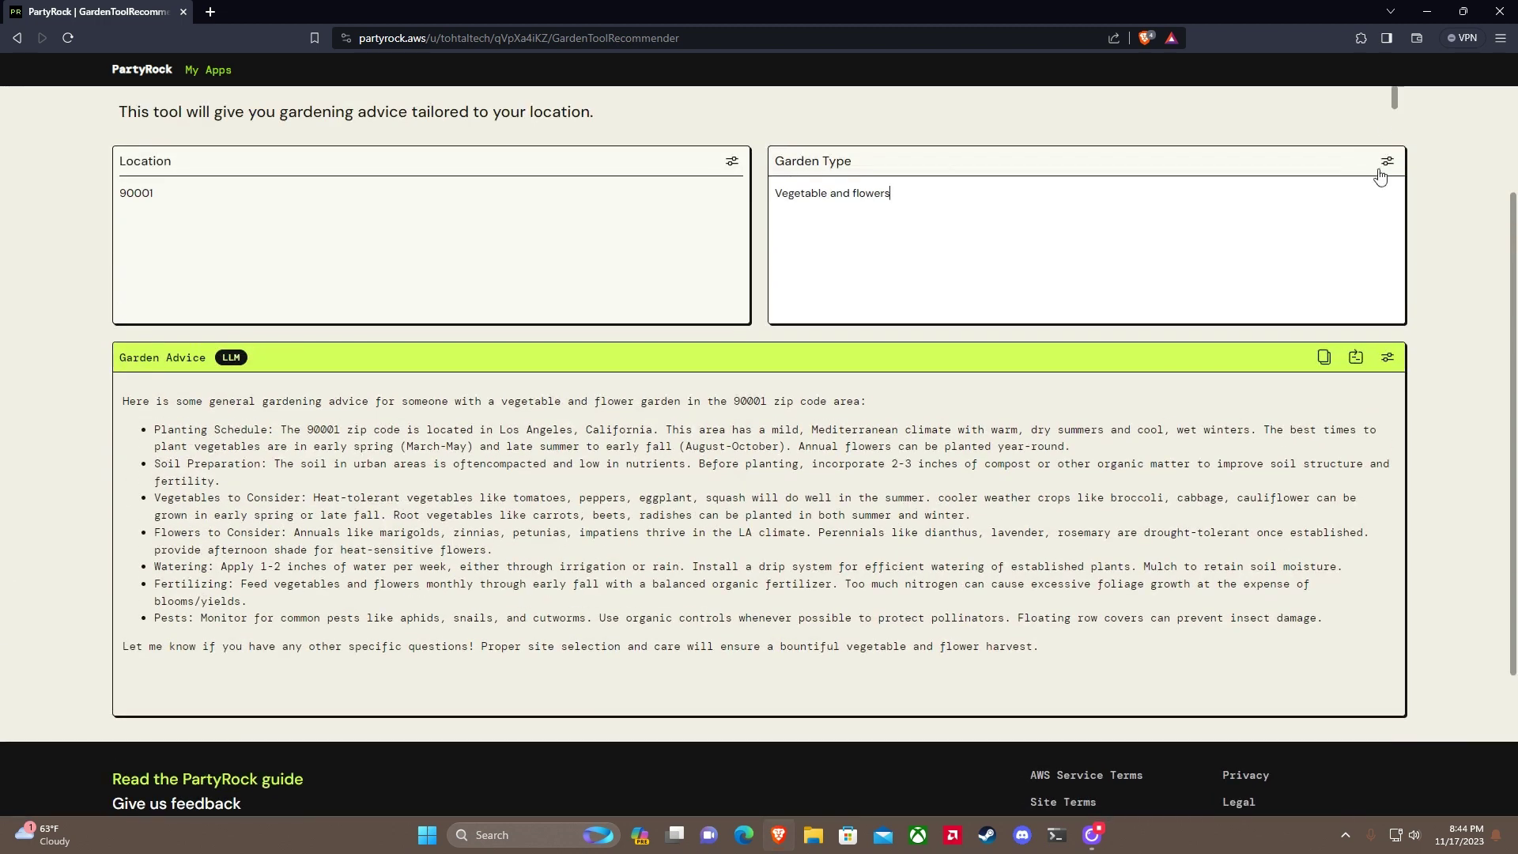
Step: In edit mode, resize the Location and Garden Type inputs into small side-by-side boxes
click(1388, 142)
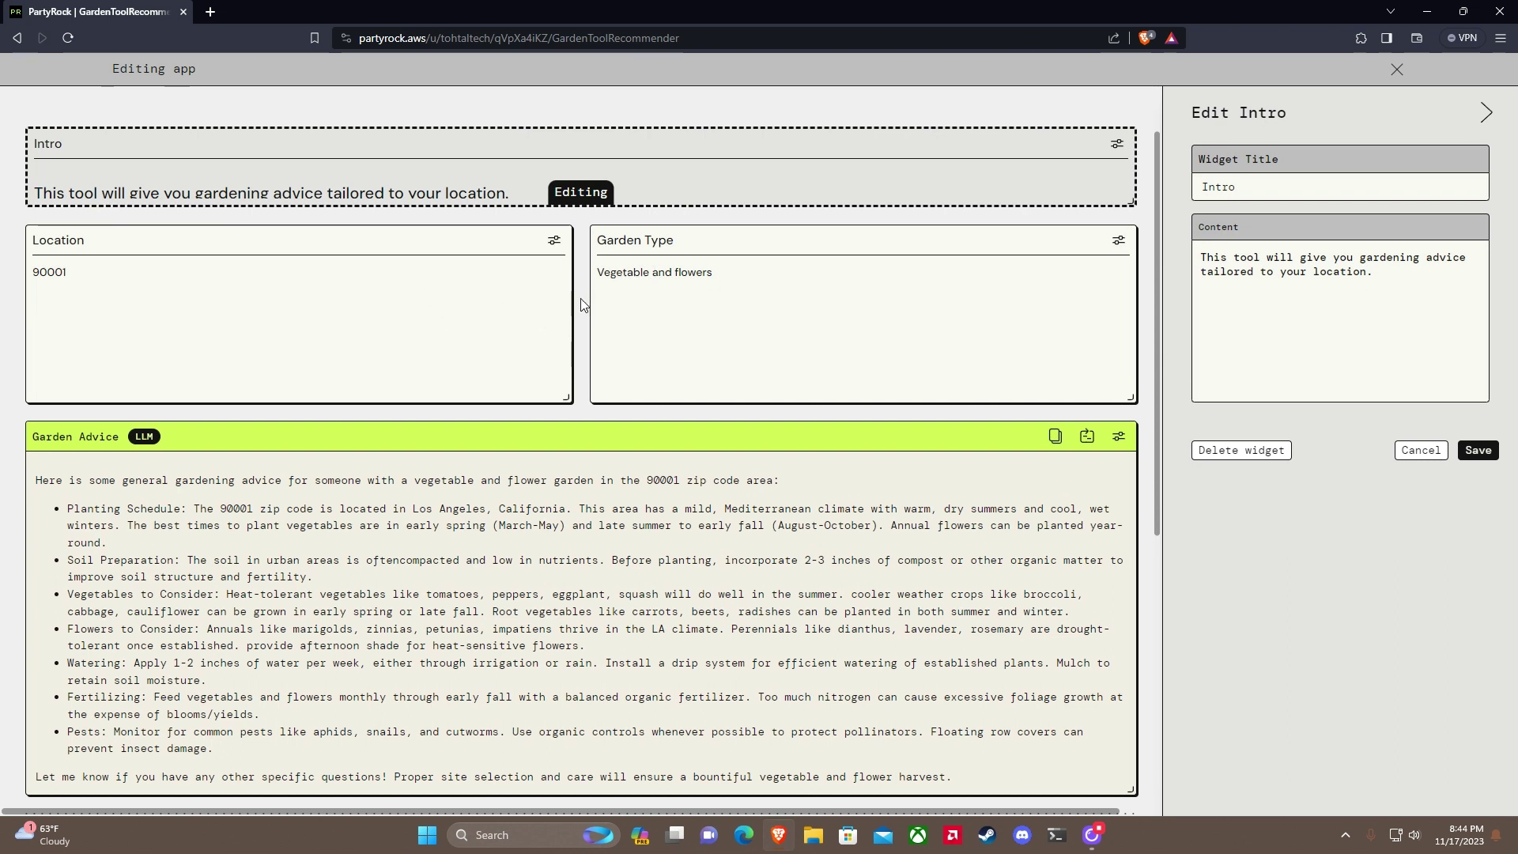
drag(568, 396, 286, 303)
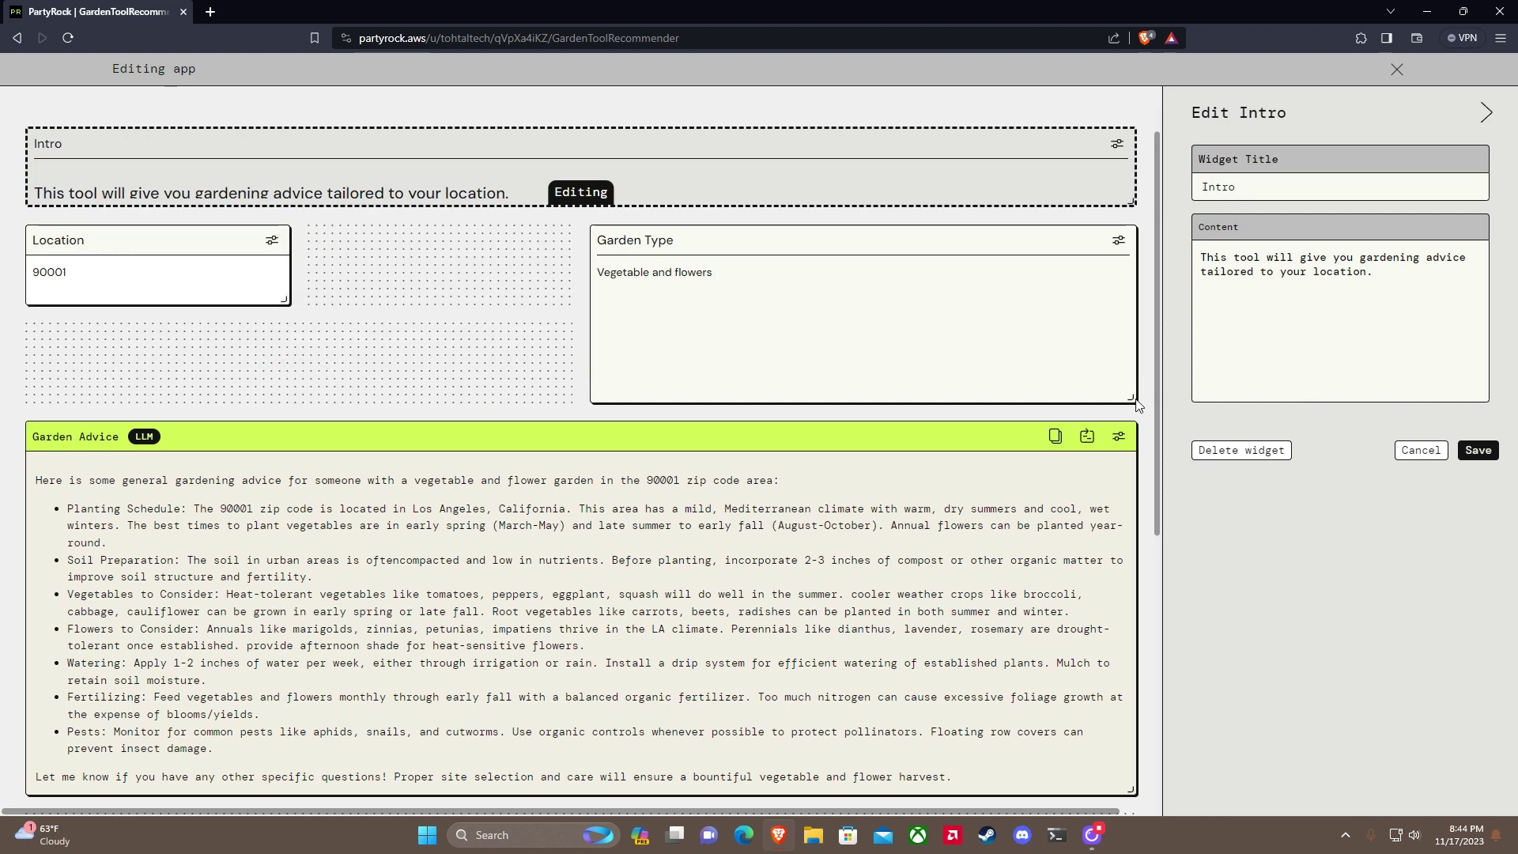
drag(1136, 405, 853, 304)
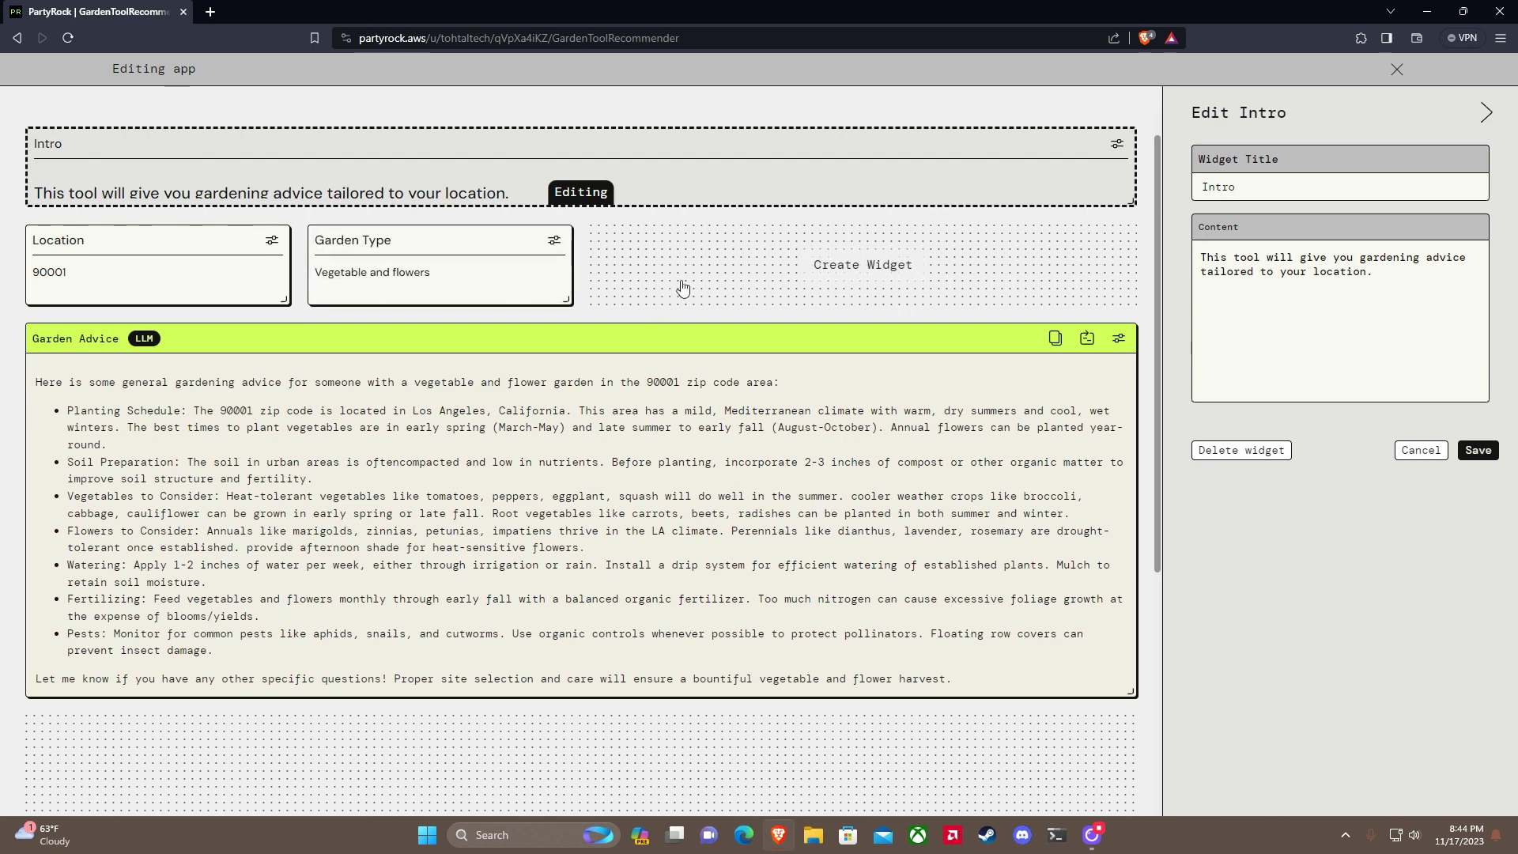
Step: Add a User Input widget in the empty slot, then delete that widget4
click(861, 281)
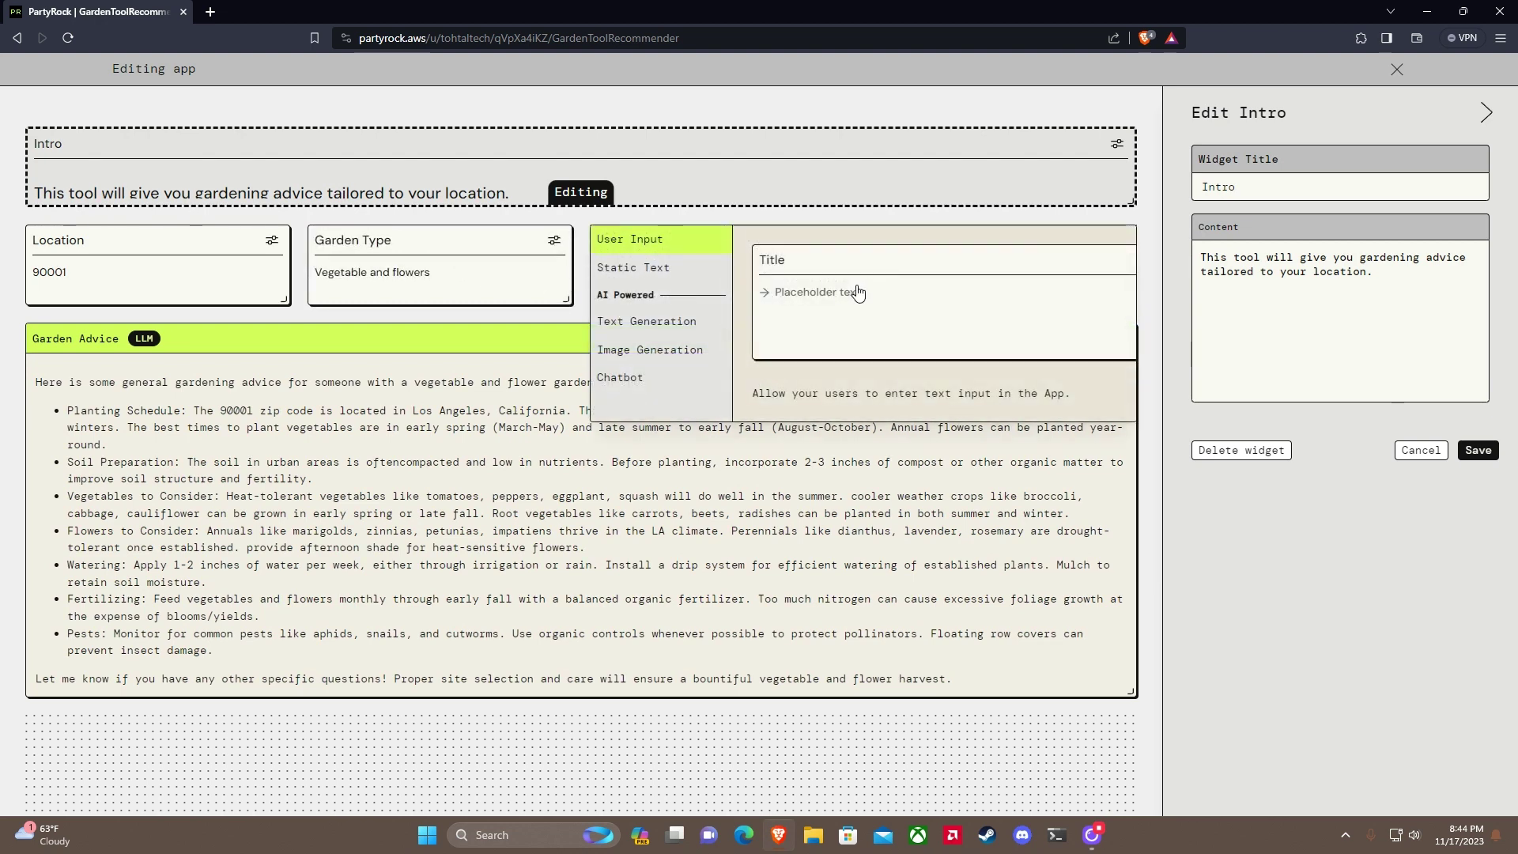
click(858, 294)
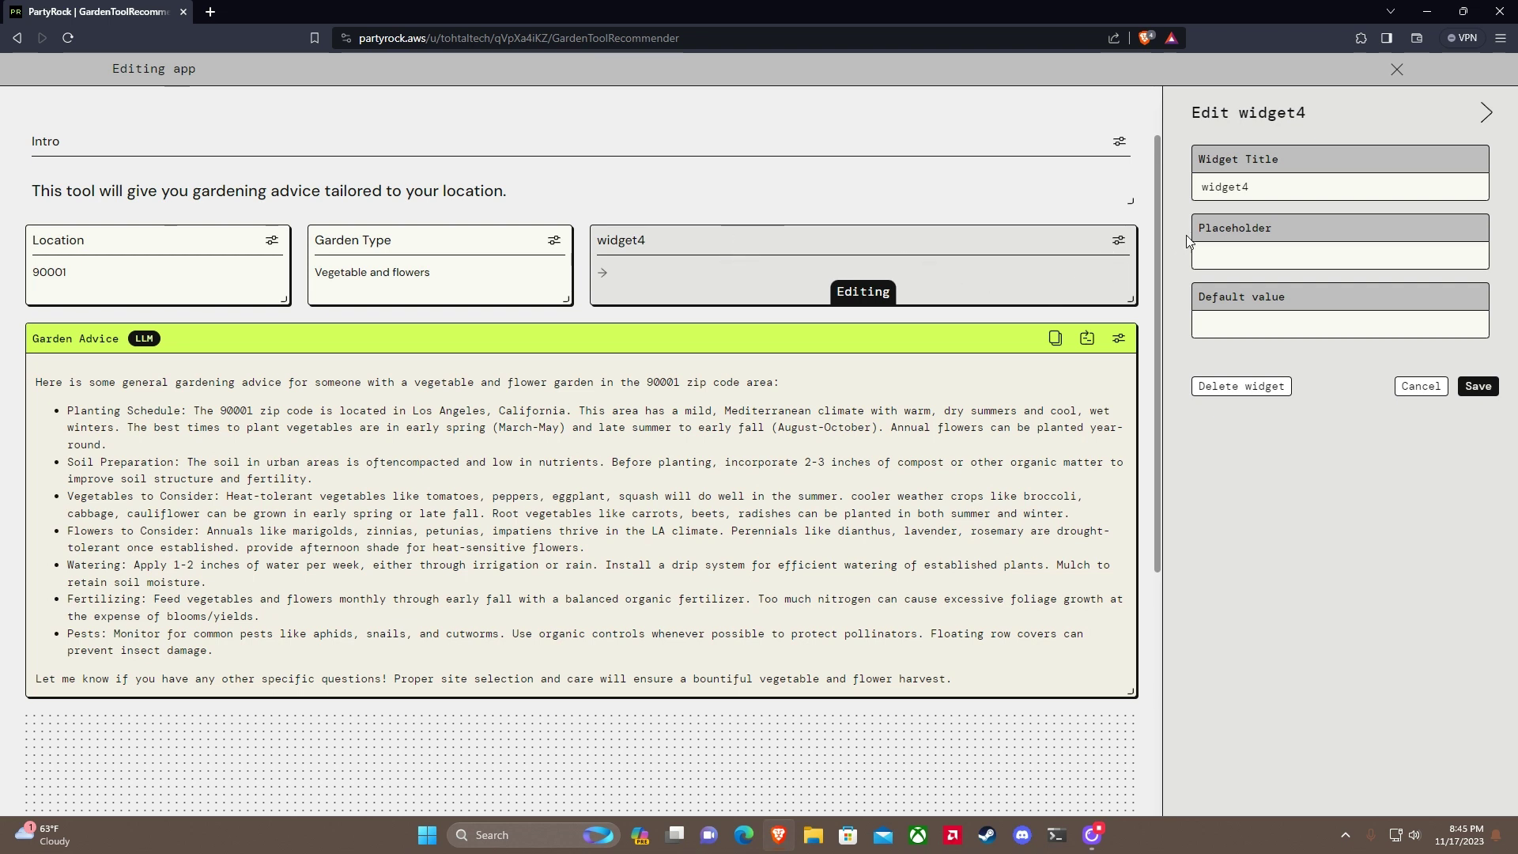
click(1242, 386)
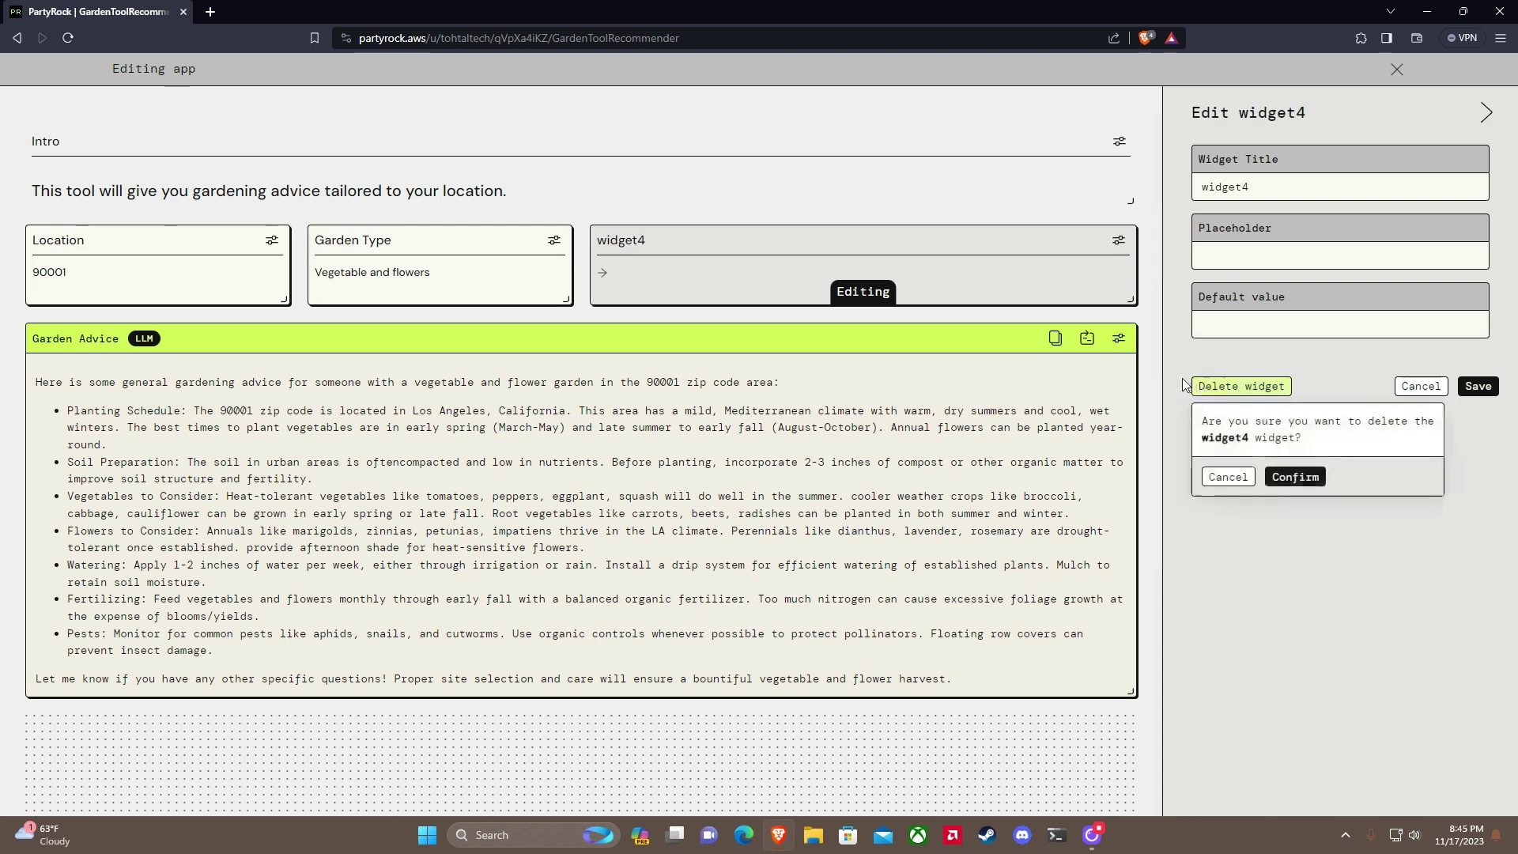
click(1301, 482)
Step: Retitle Garden Type to Plant Type with placeholder 'What type of plant are you trying to grow?'
mouse_move(865, 261)
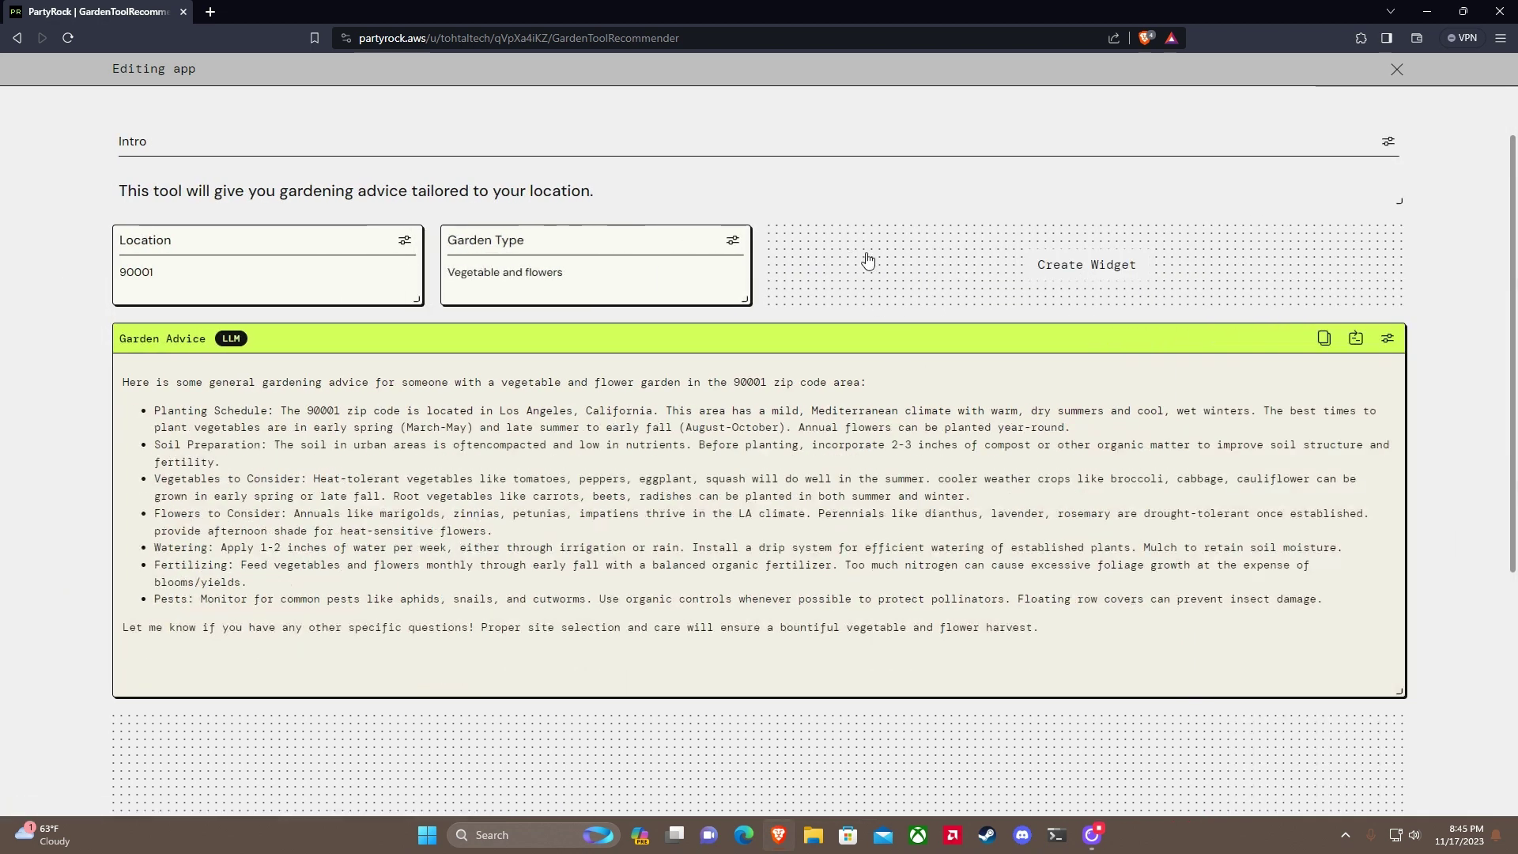
click(977, 272)
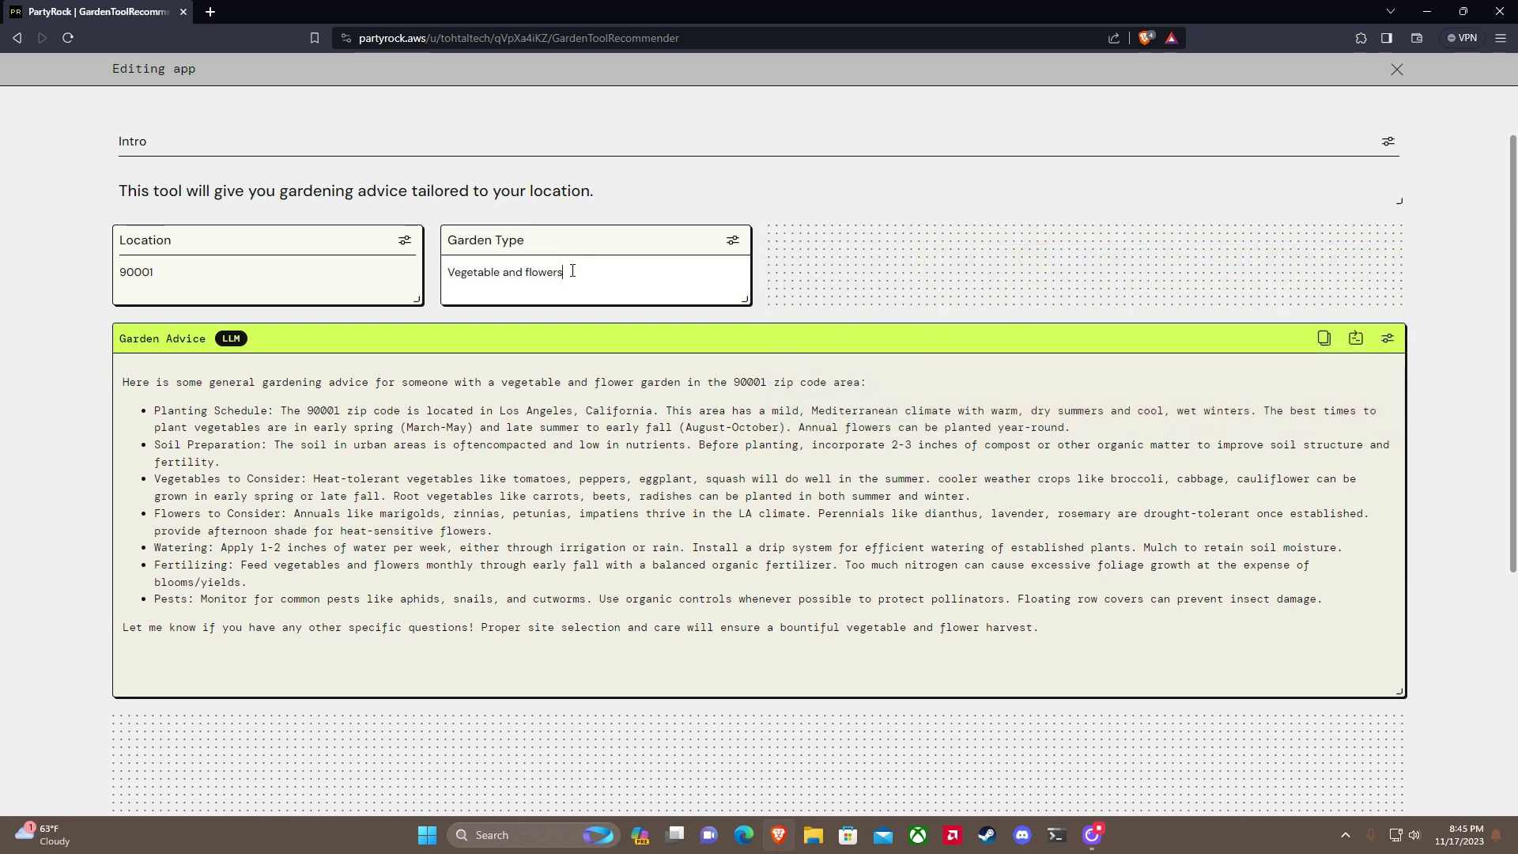
click(733, 240)
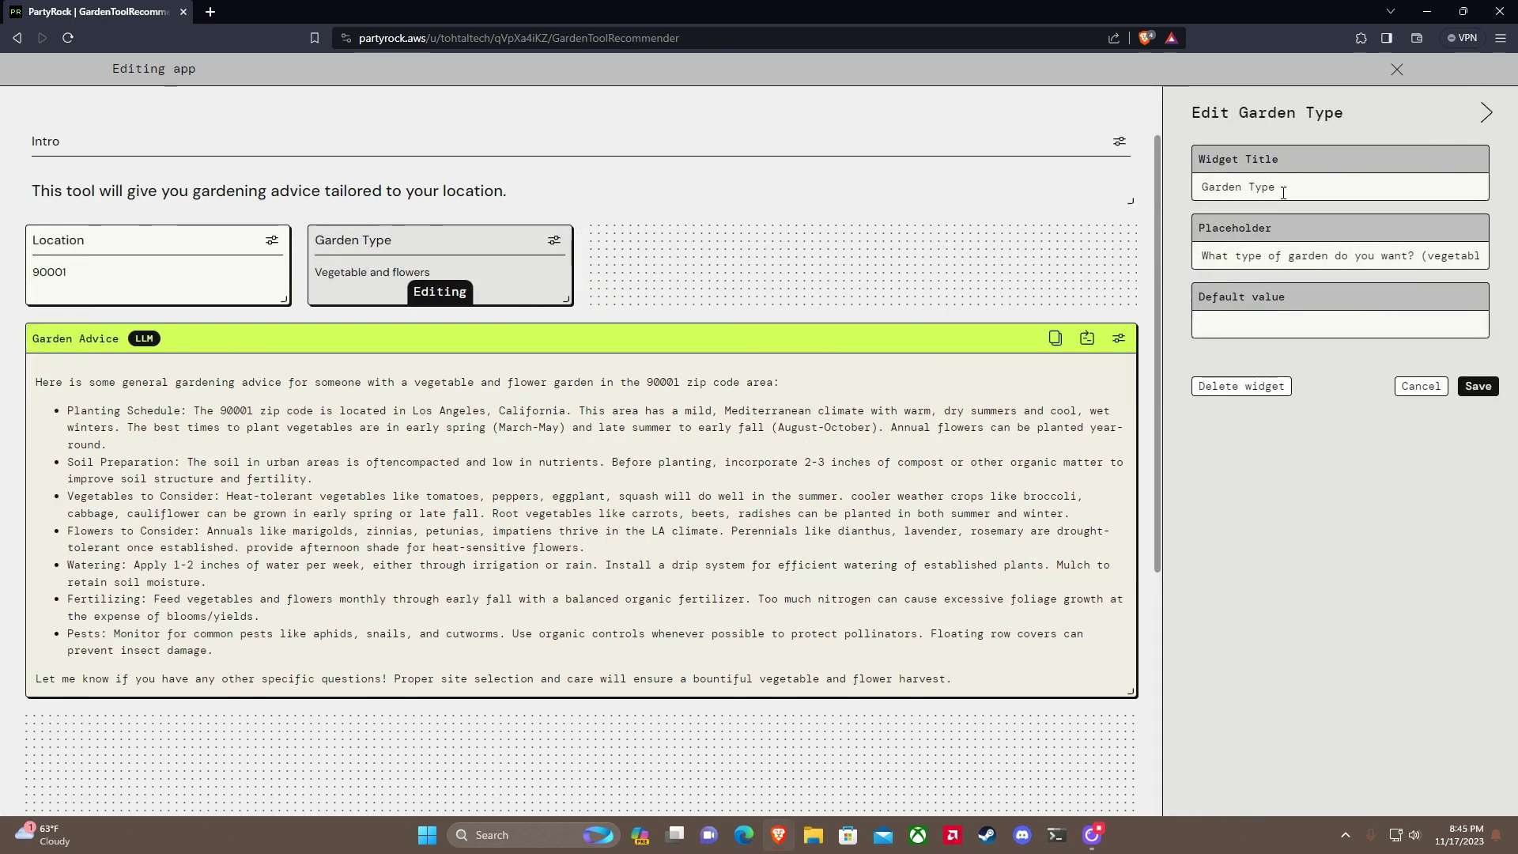
double_click(1218, 186)
text(P)
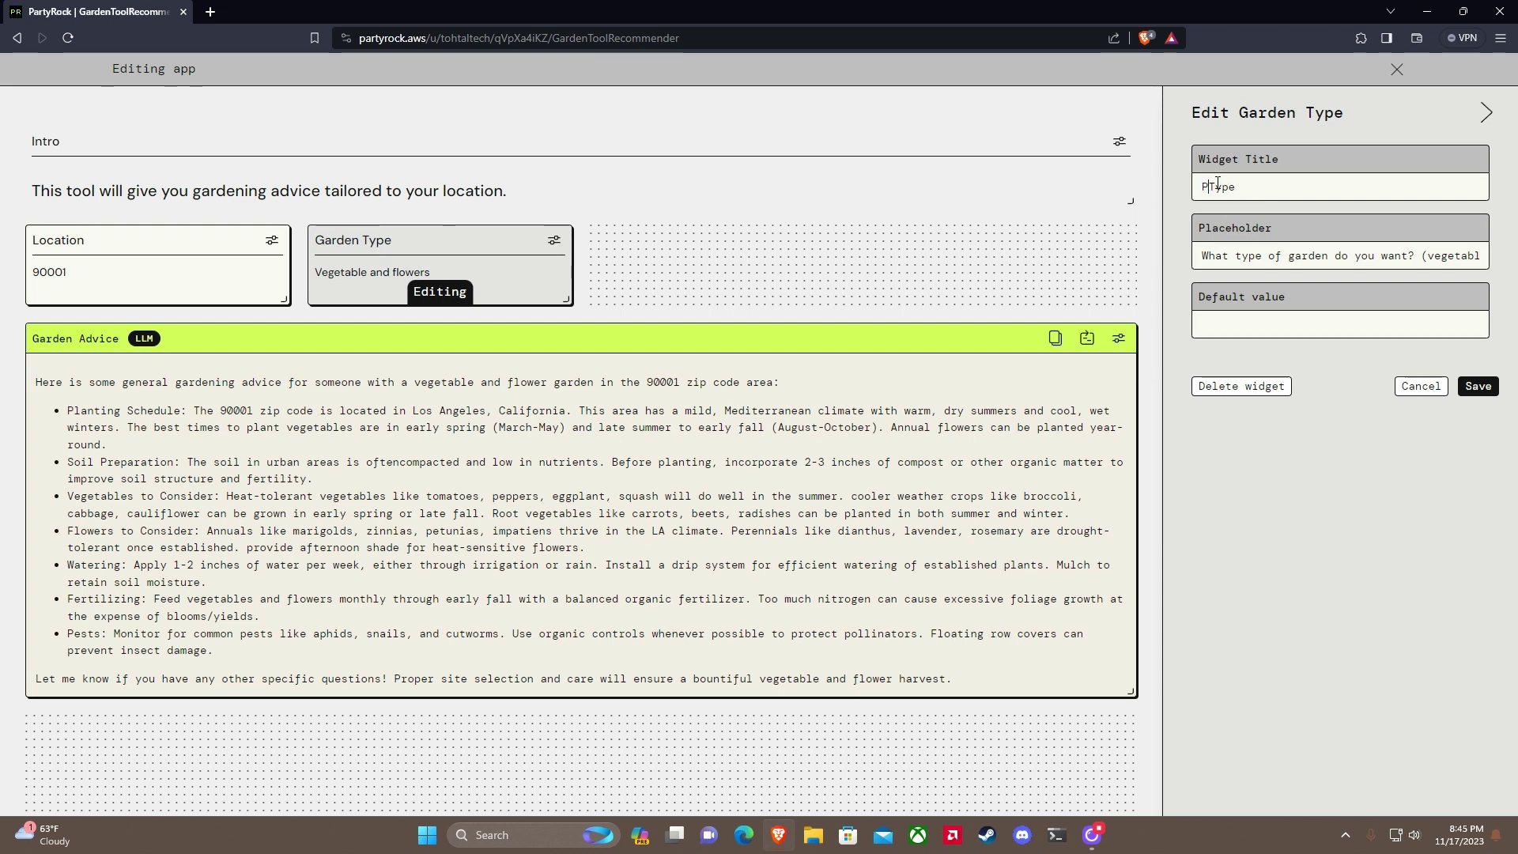
text(lant)
drag(1293, 260, 1516, 259)
text(pe of p)
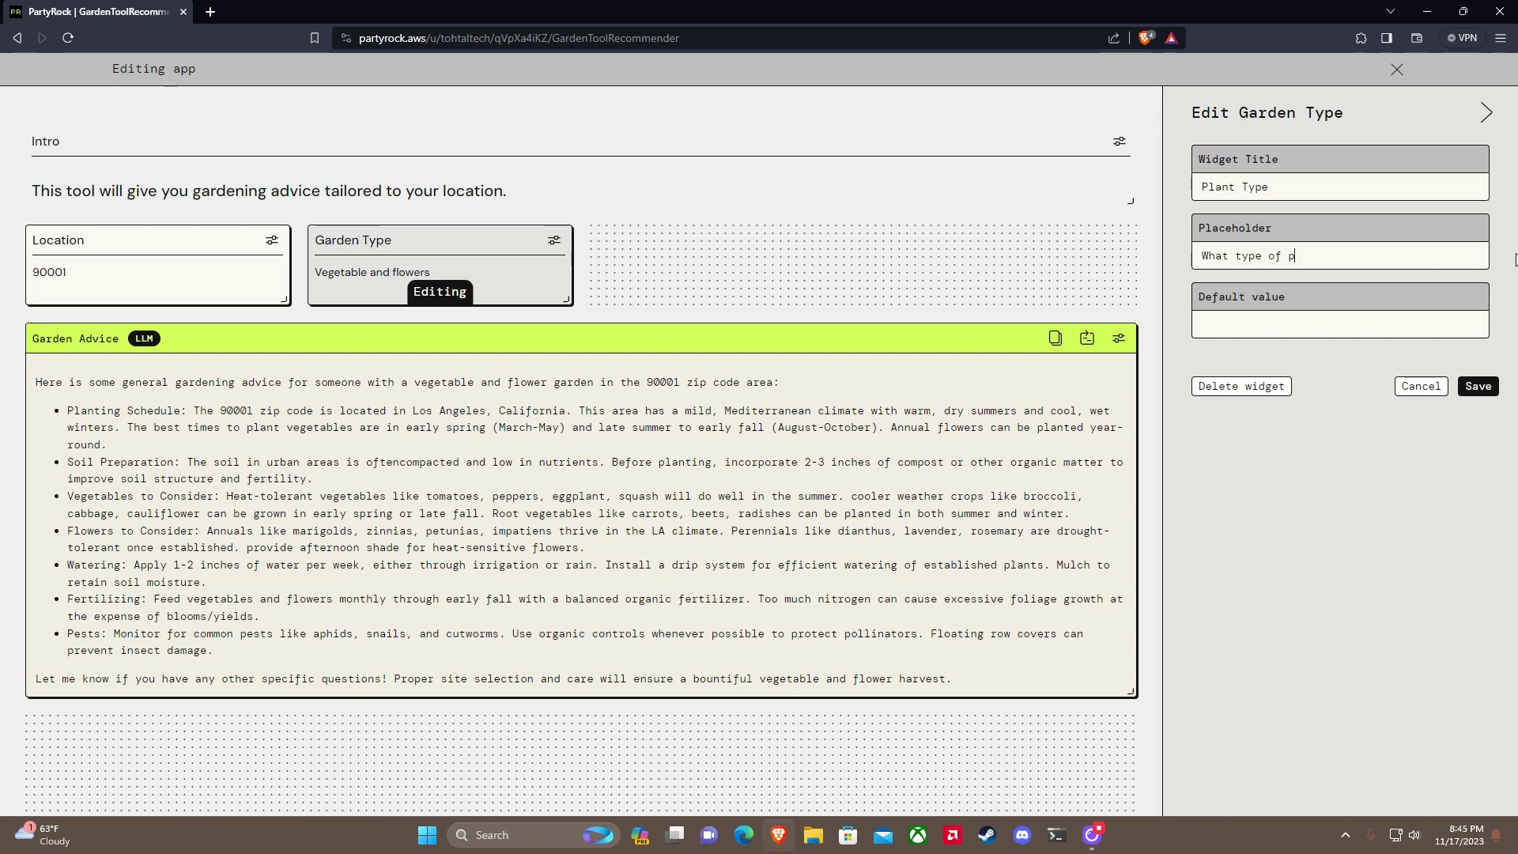
text(lant are you trying to grow?)
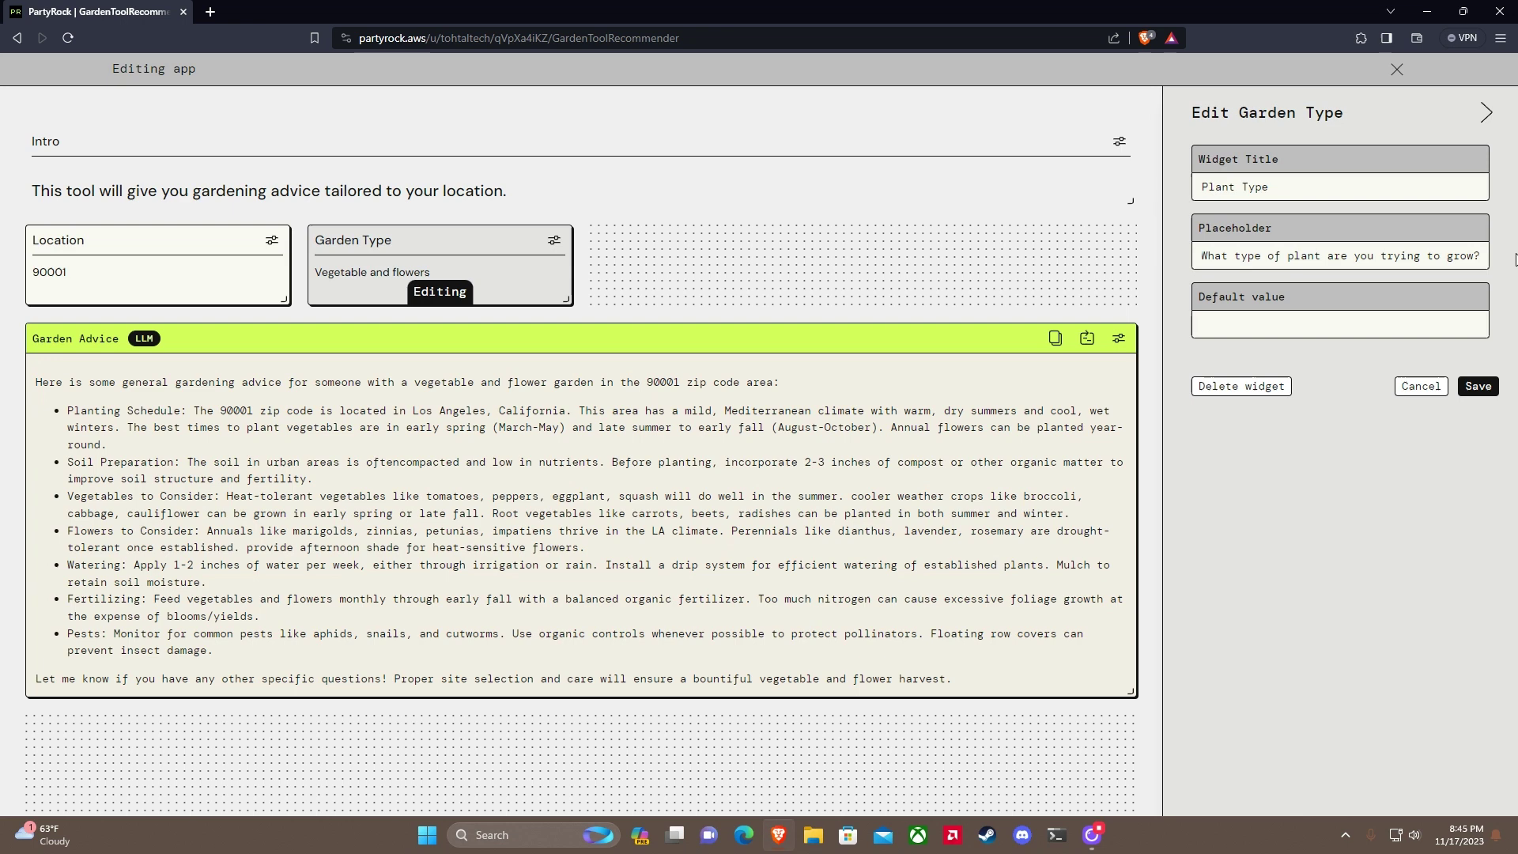
click(1478, 387)
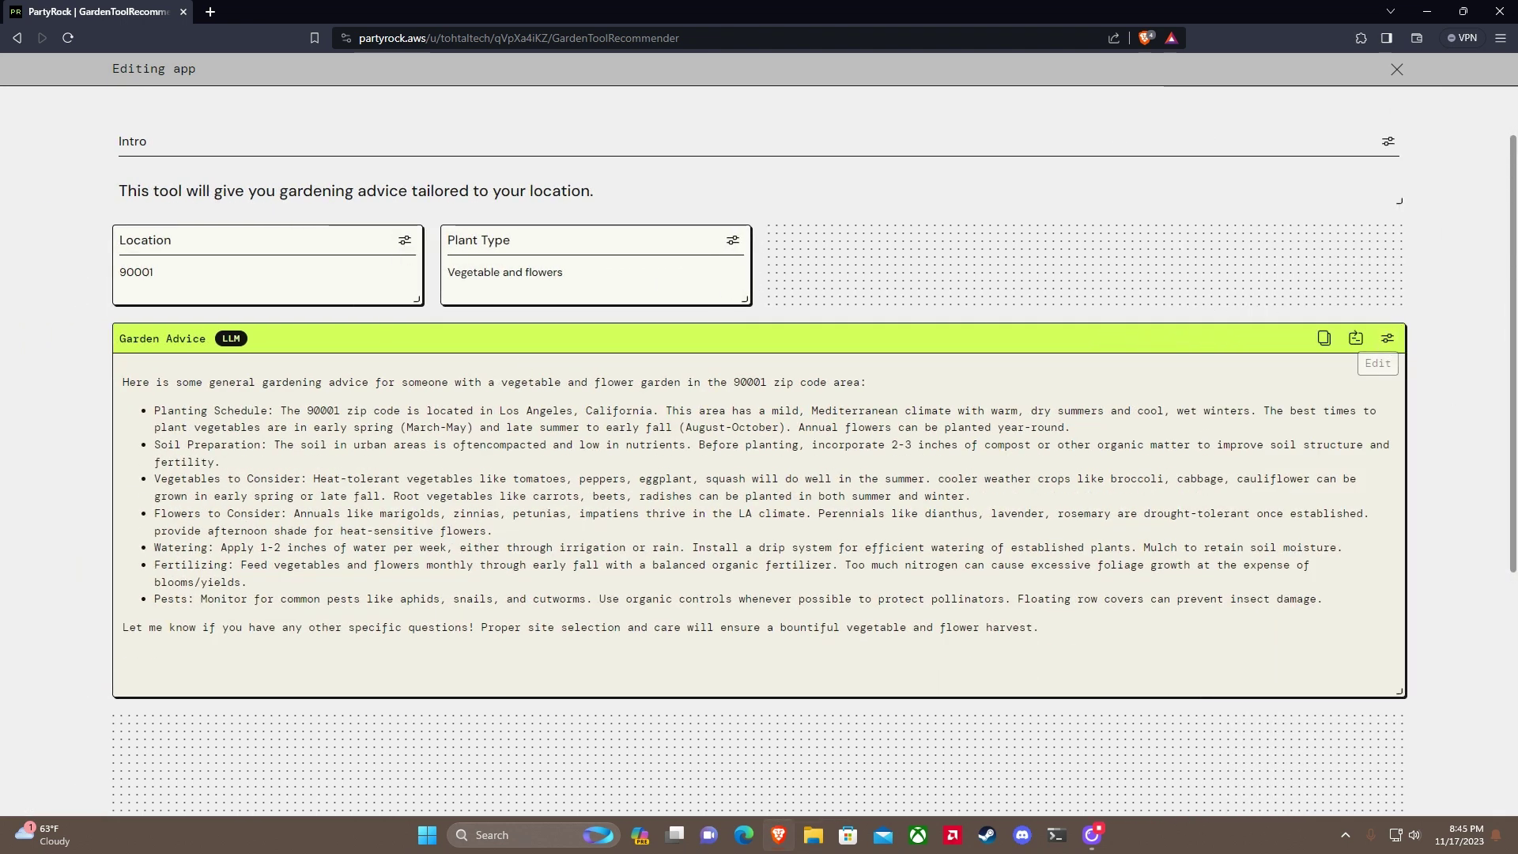
Step: Review Garden Advice's model list, keep Claude Instant, read the credit info, and exit editing
click(1388, 338)
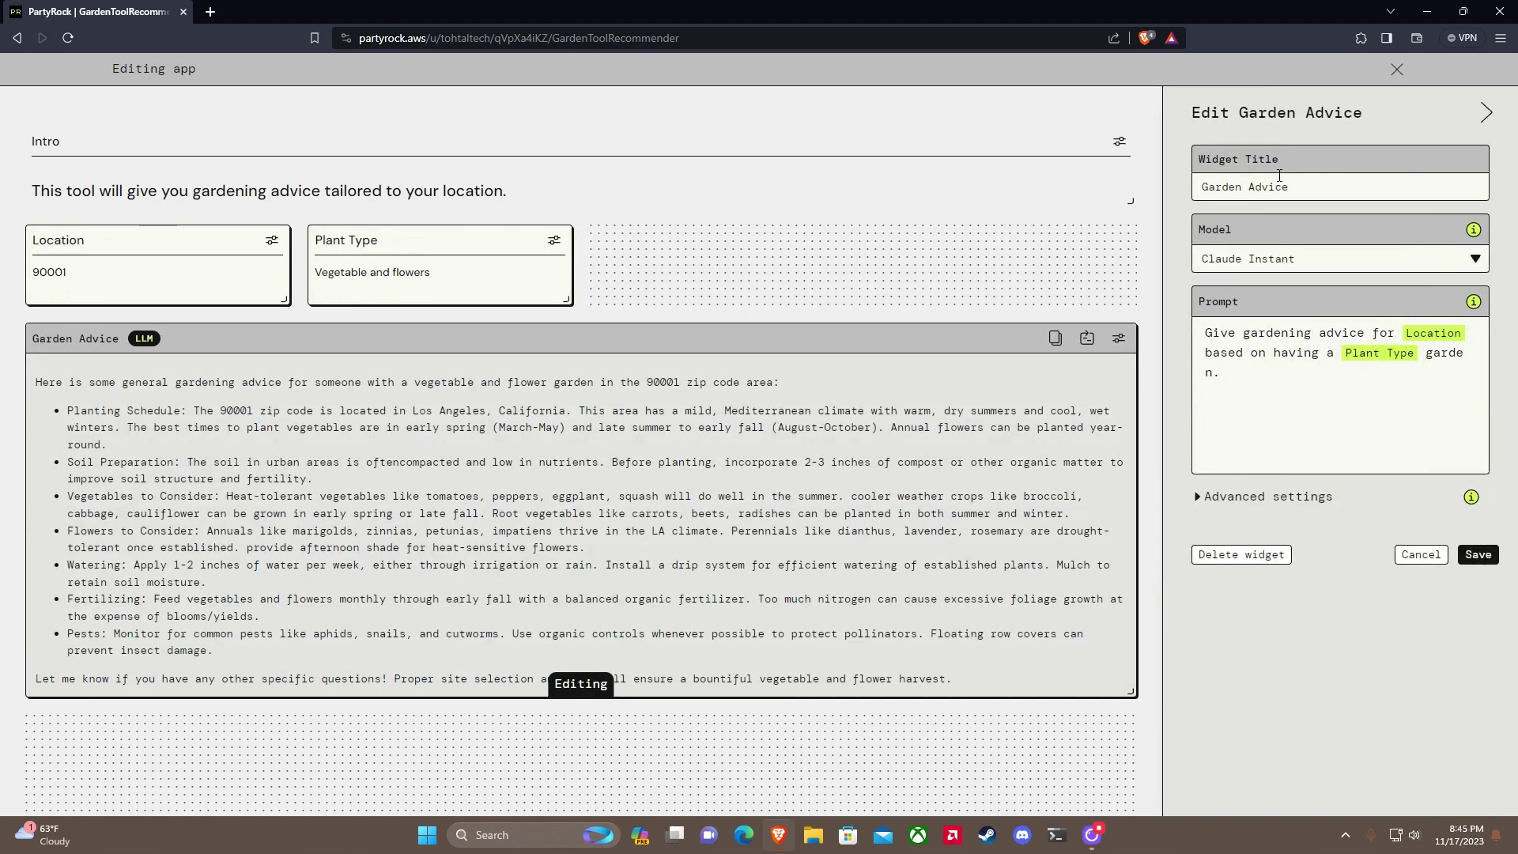
click(1327, 261)
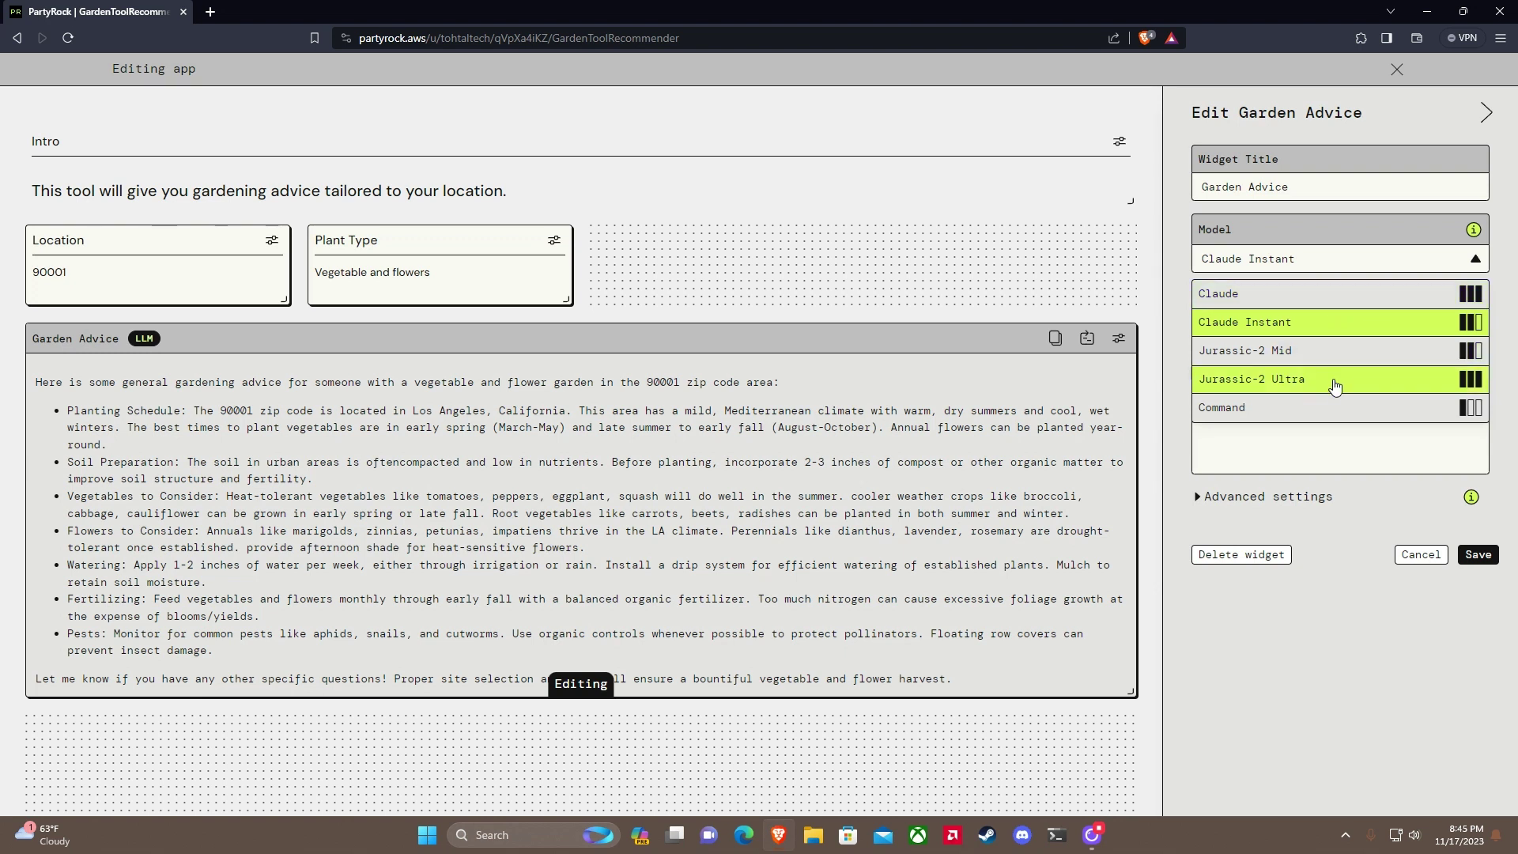
click(1322, 293)
click(1325, 265)
click(1286, 323)
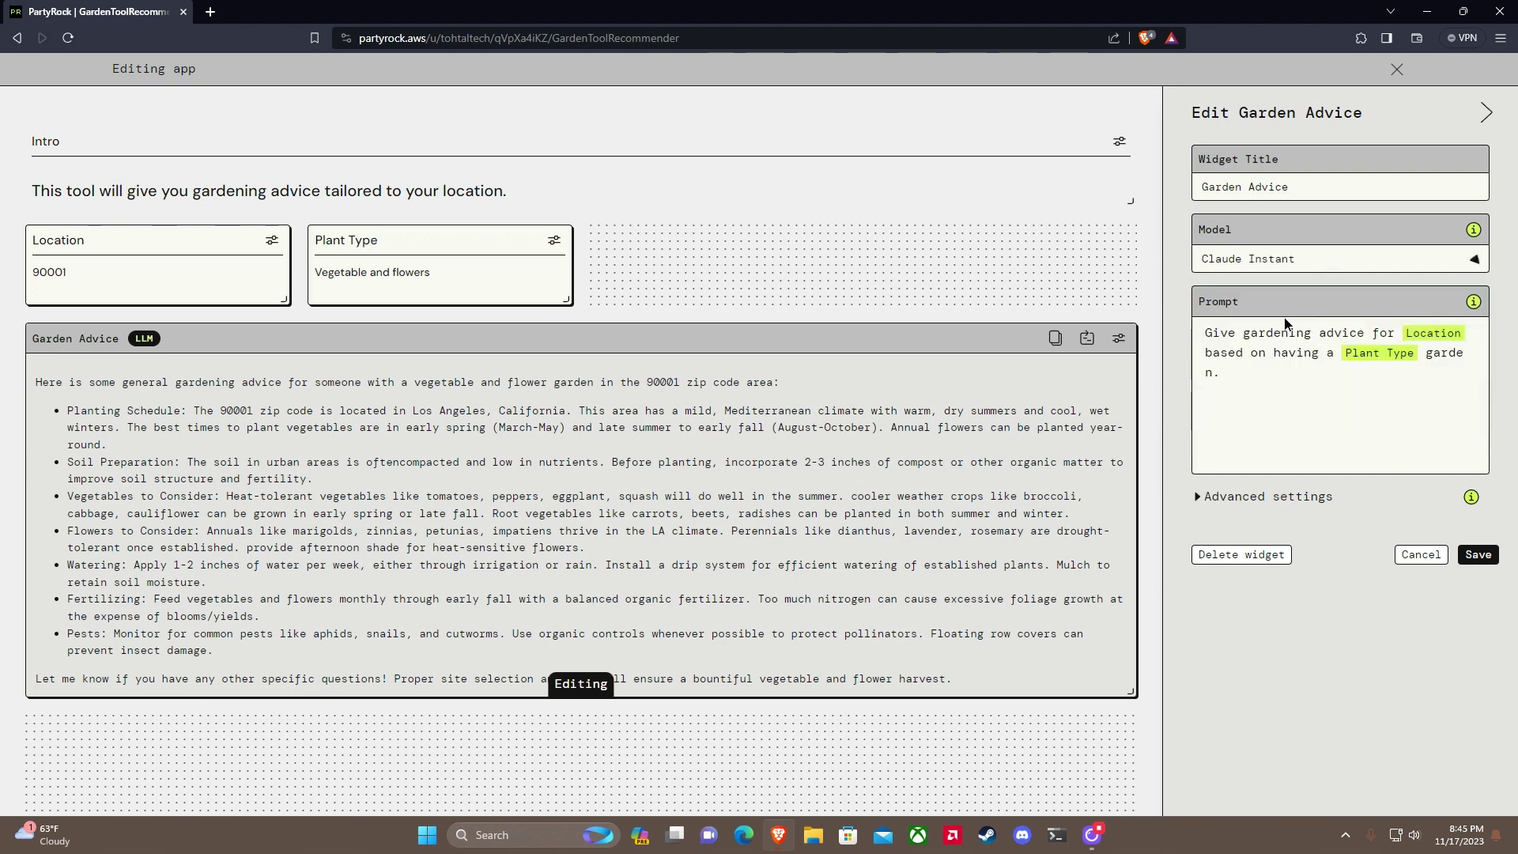
click(1473, 229)
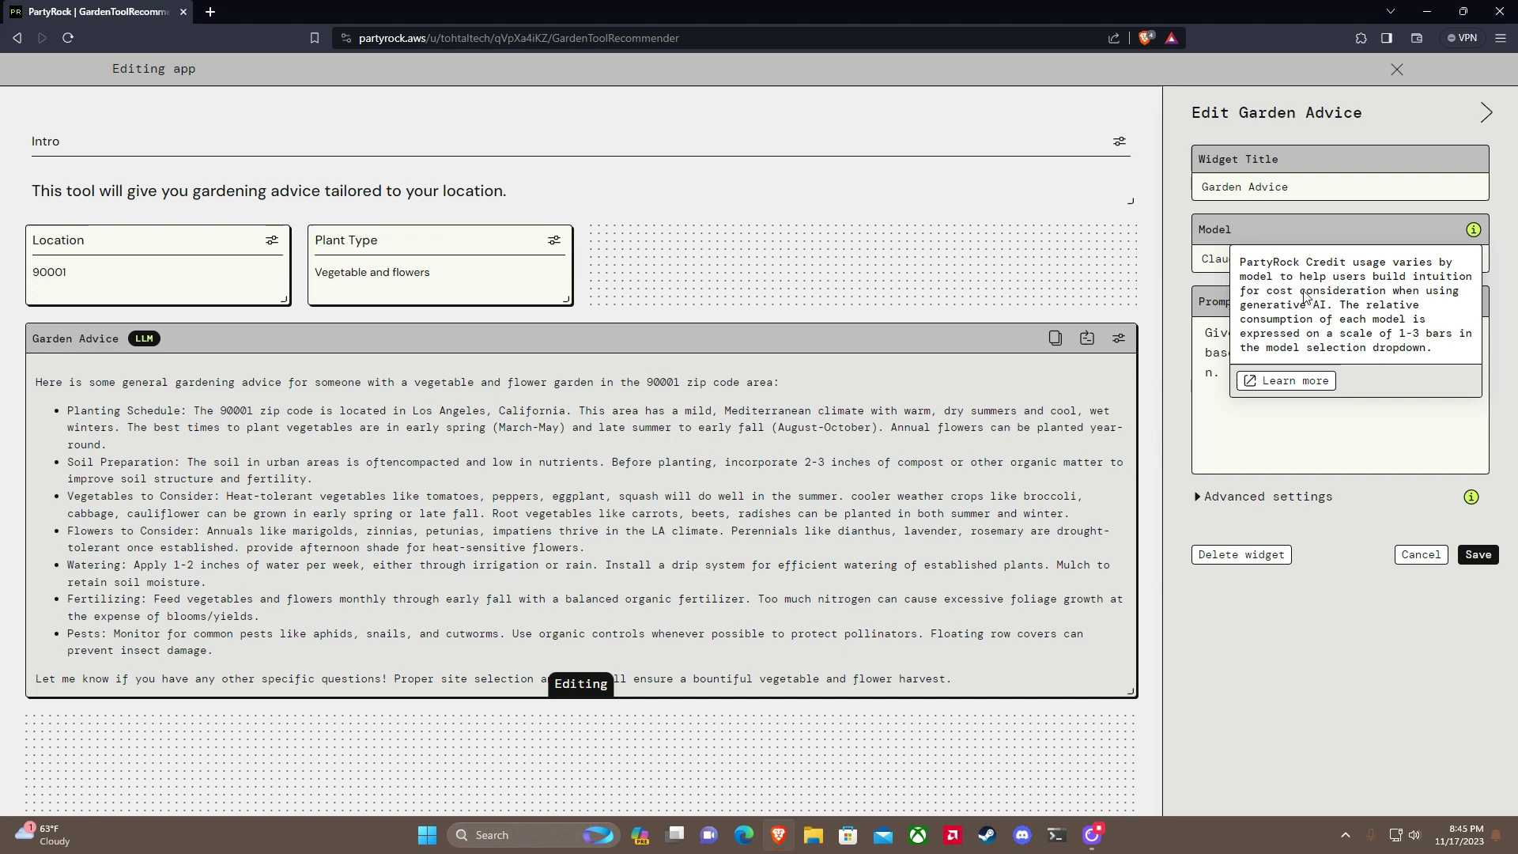
click(1513, 259)
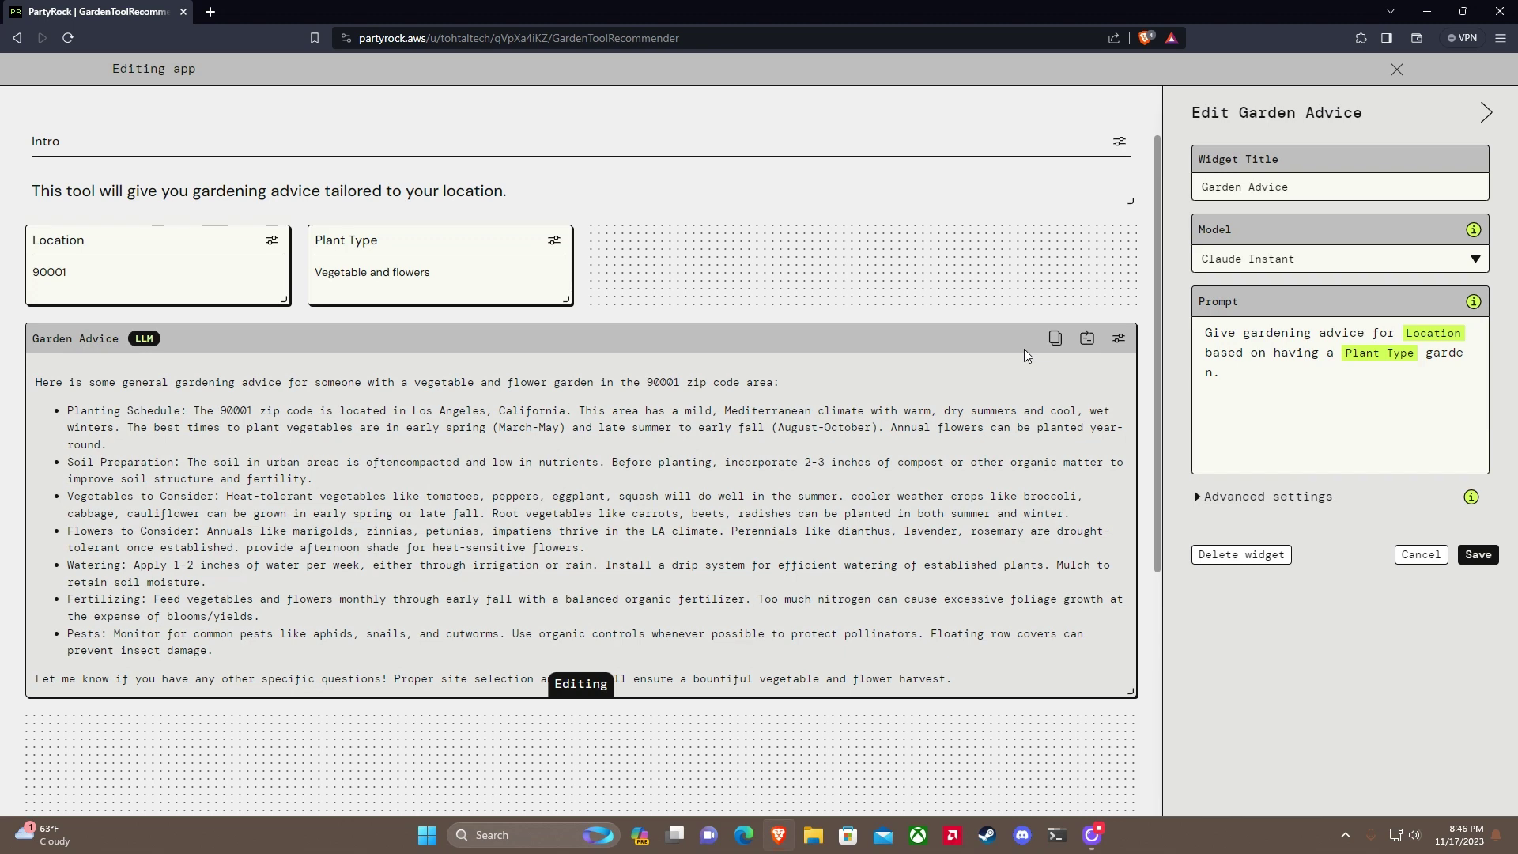
click(1397, 71)
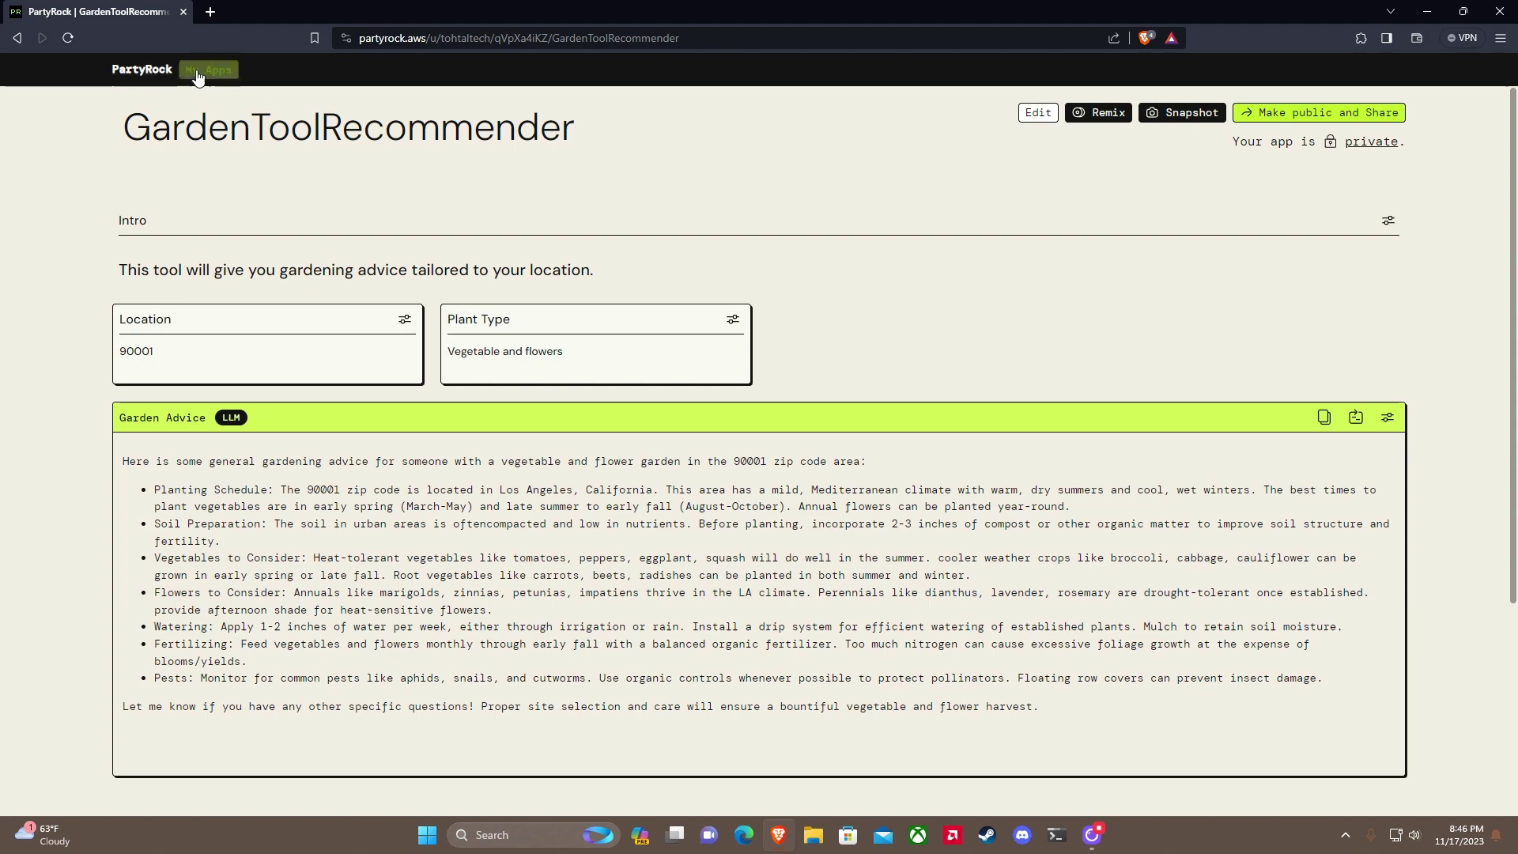
Step: Open the GardenToolRecommender card from the My Apps Backstage page
click(198, 71)
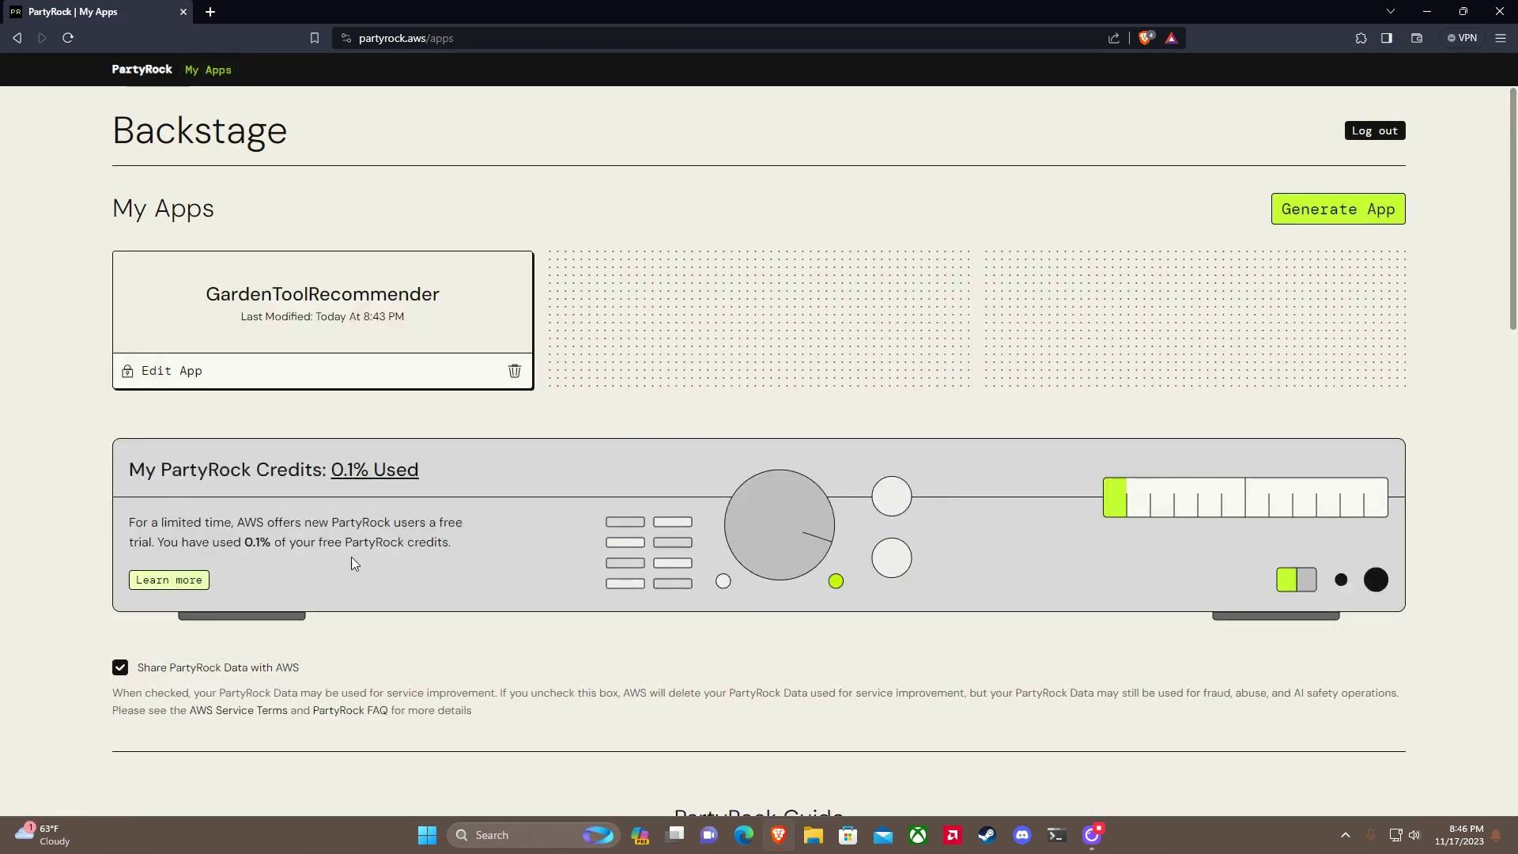
click(246, 304)
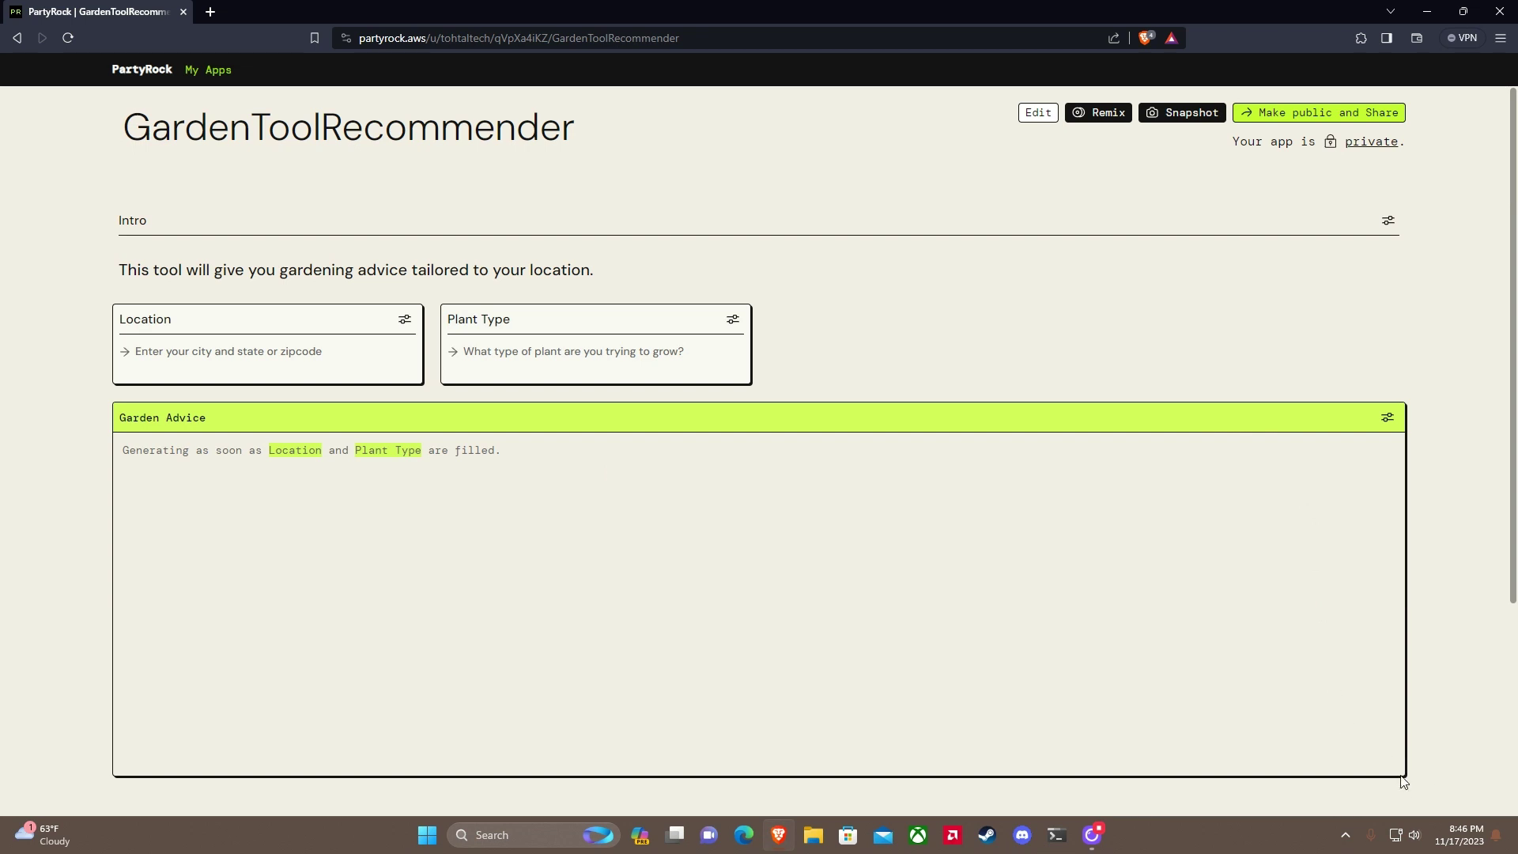
Step: In edit mode, drag Garden Advice's corner to half size and open its Edit Garden Advice settings
key(ctrl+a)
click(1388, 221)
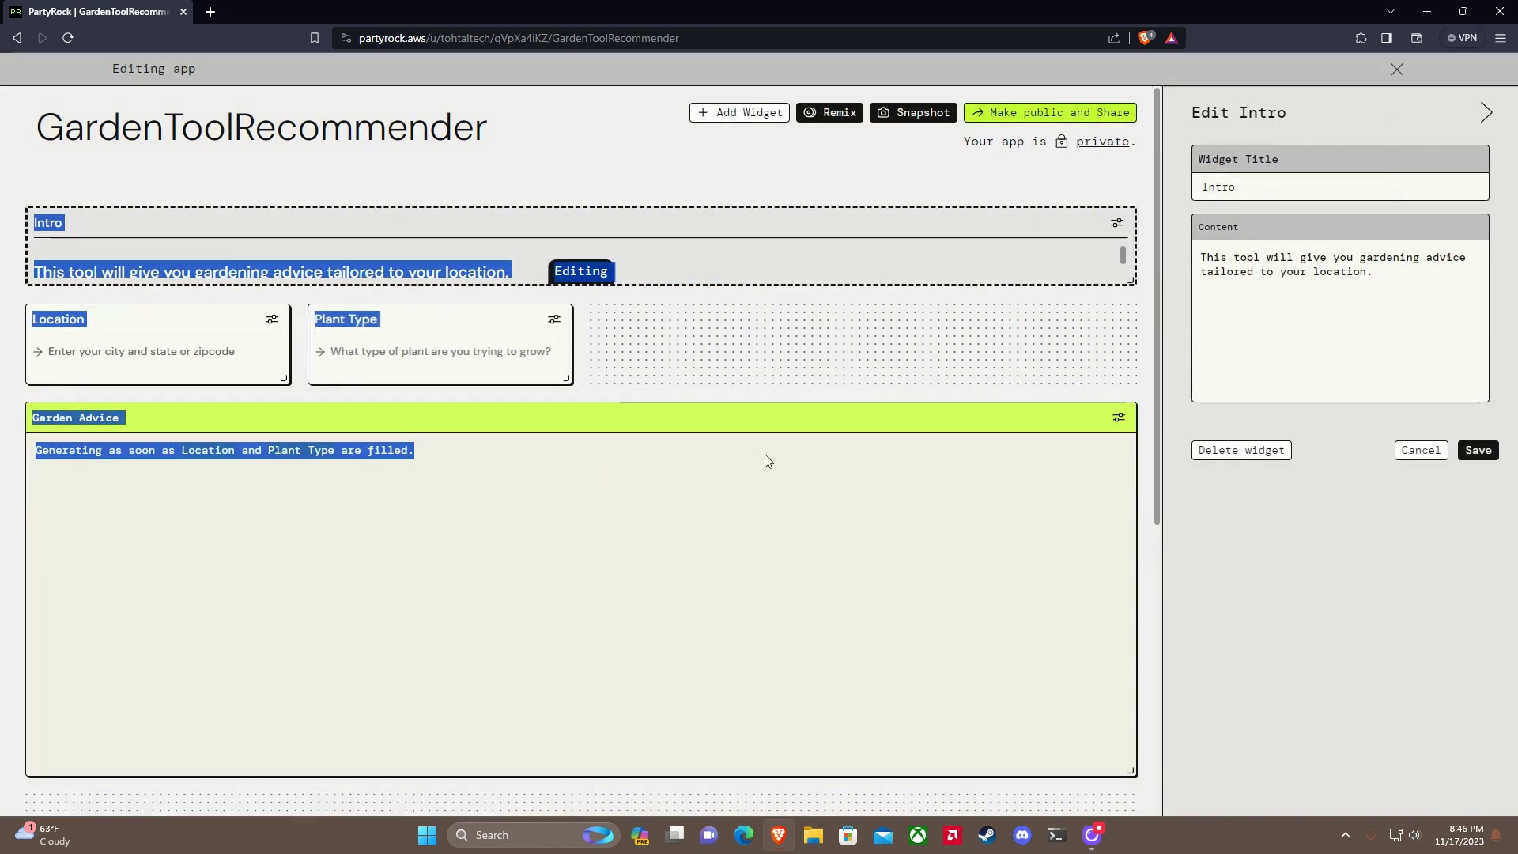
click(852, 647)
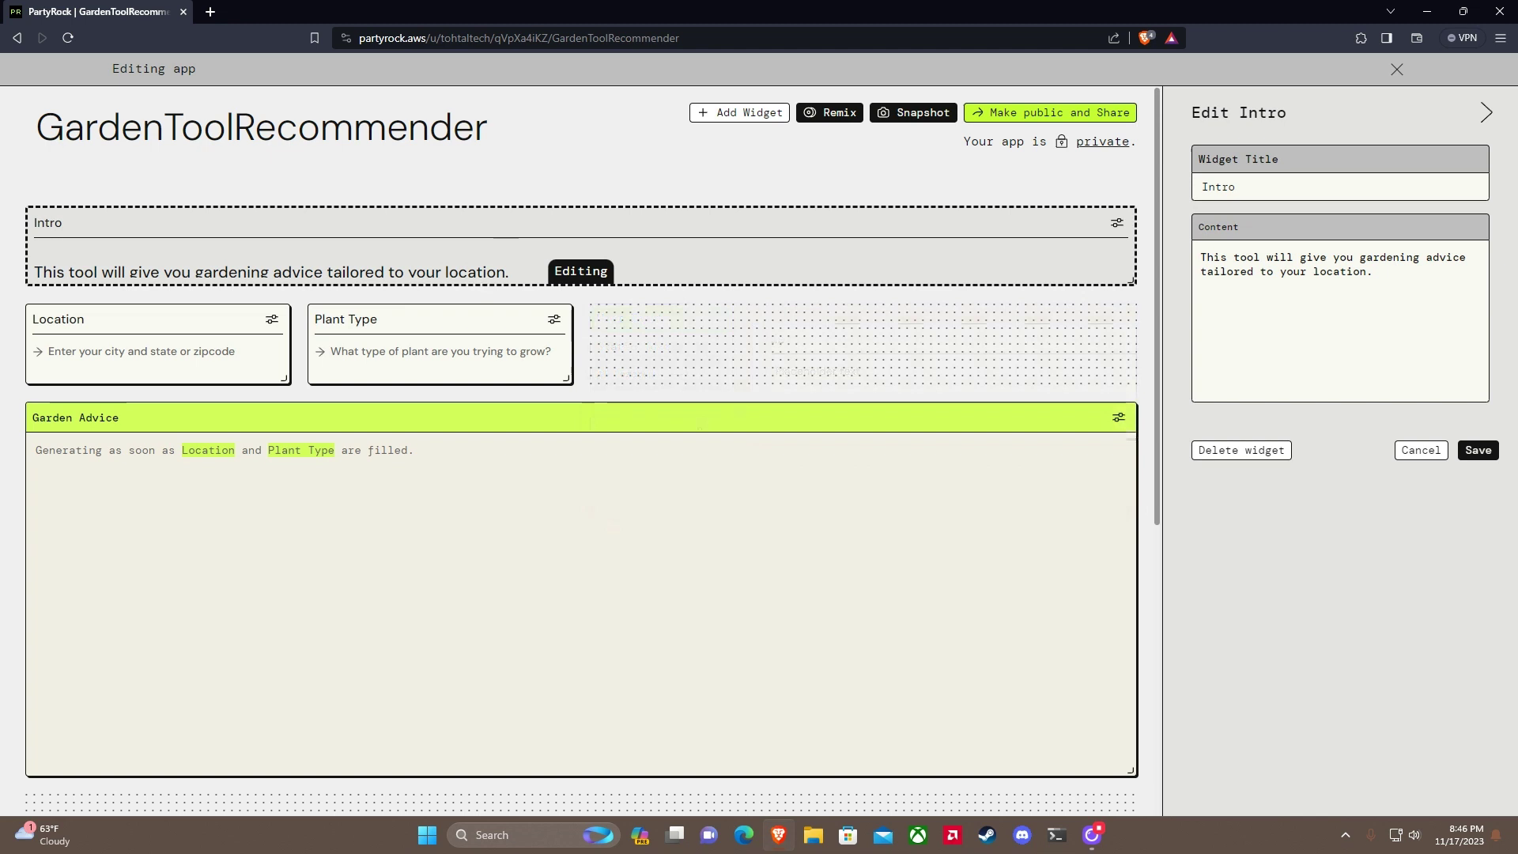
drag(1132, 789, 566, 525)
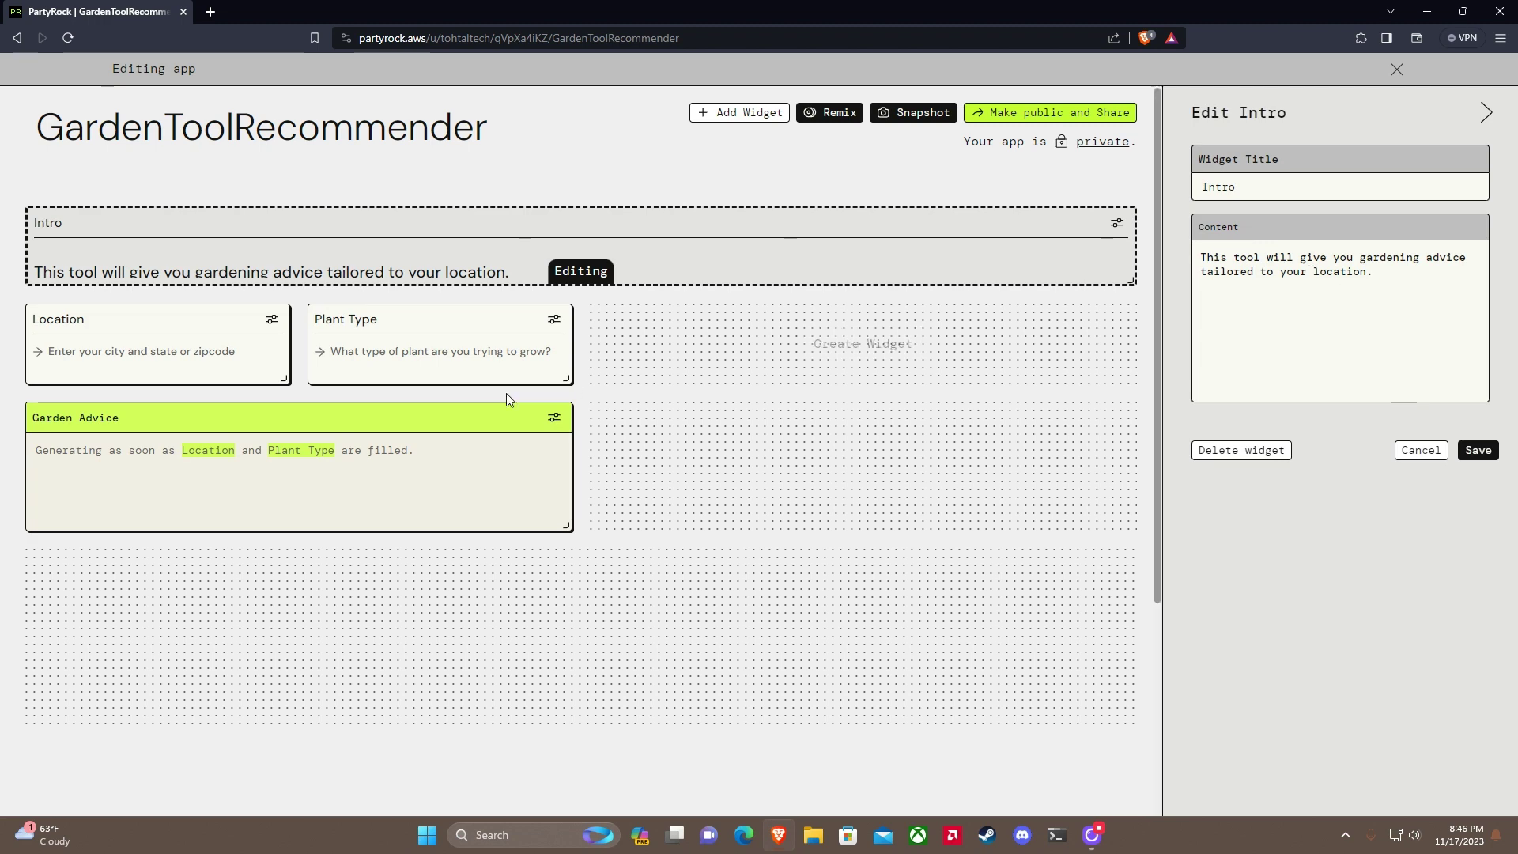
click(554, 418)
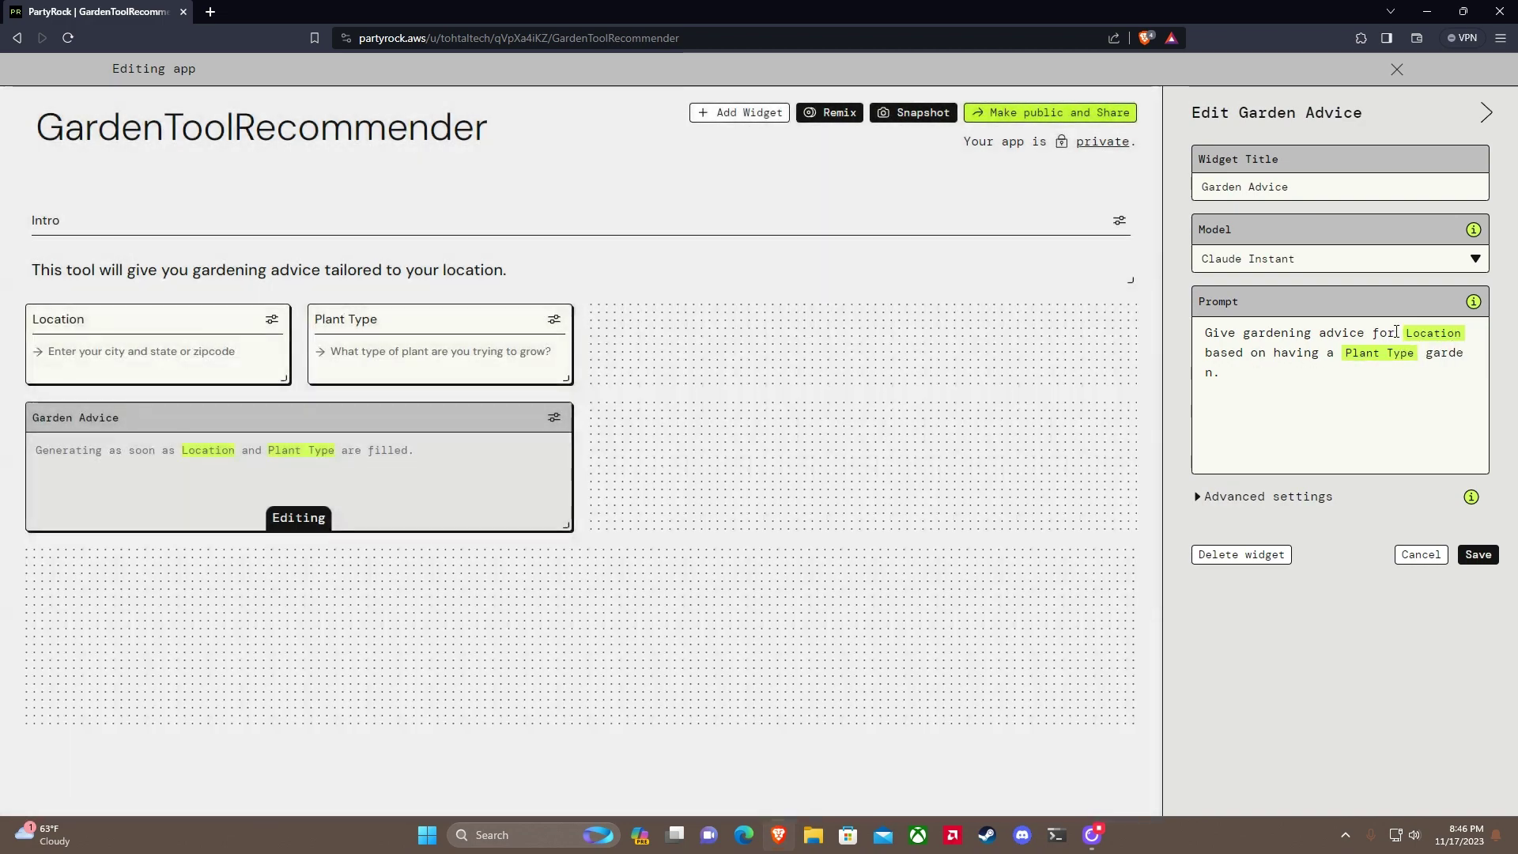
Step: Prefix the Garden Advice prompt with 'You are an expert gardener.'
click(1210, 339)
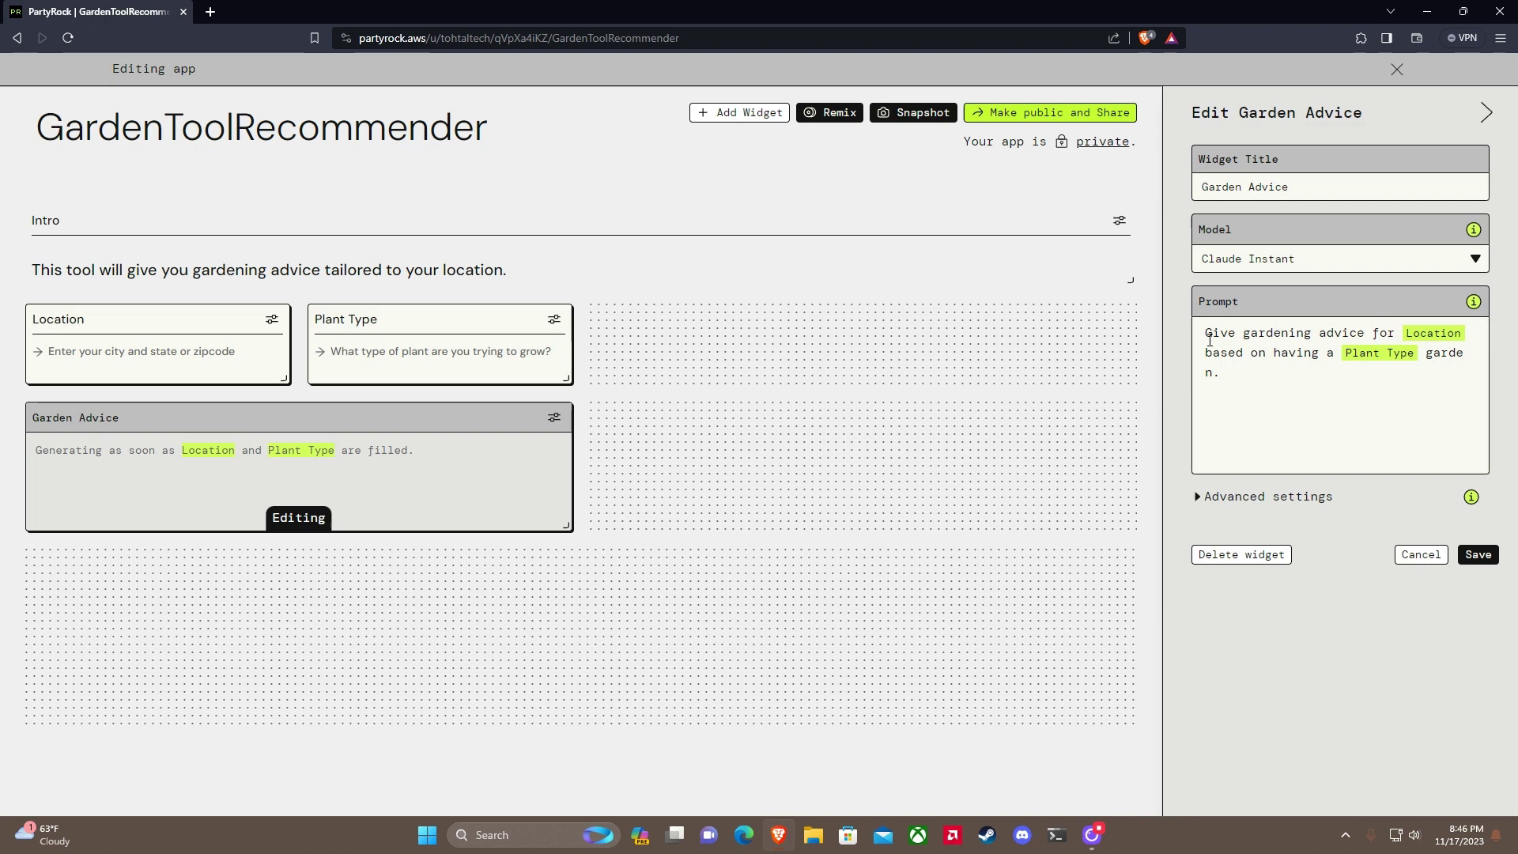
text(You are an exper)
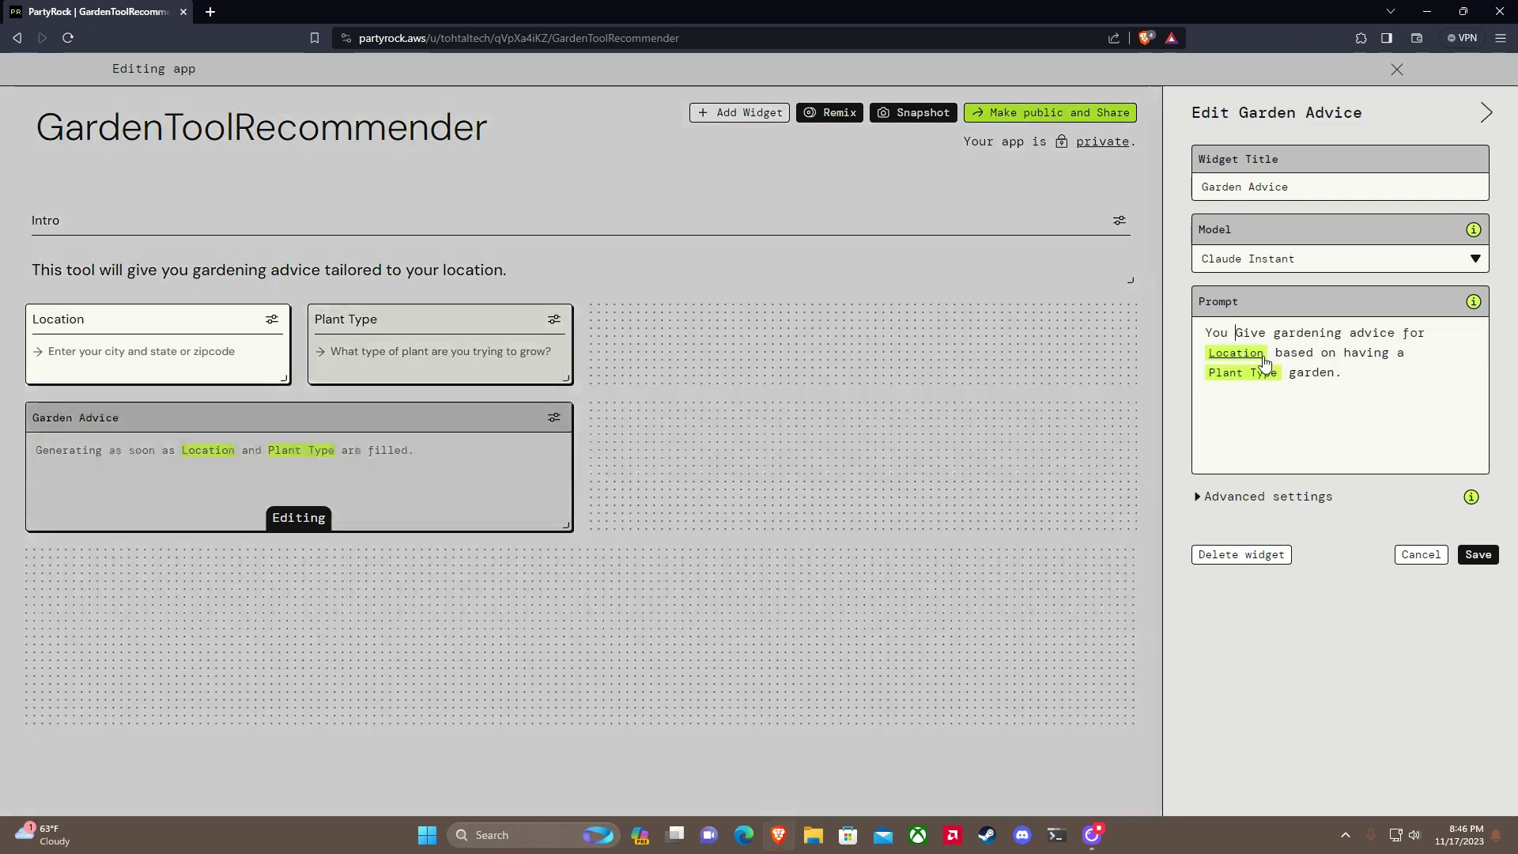
text(t garder)
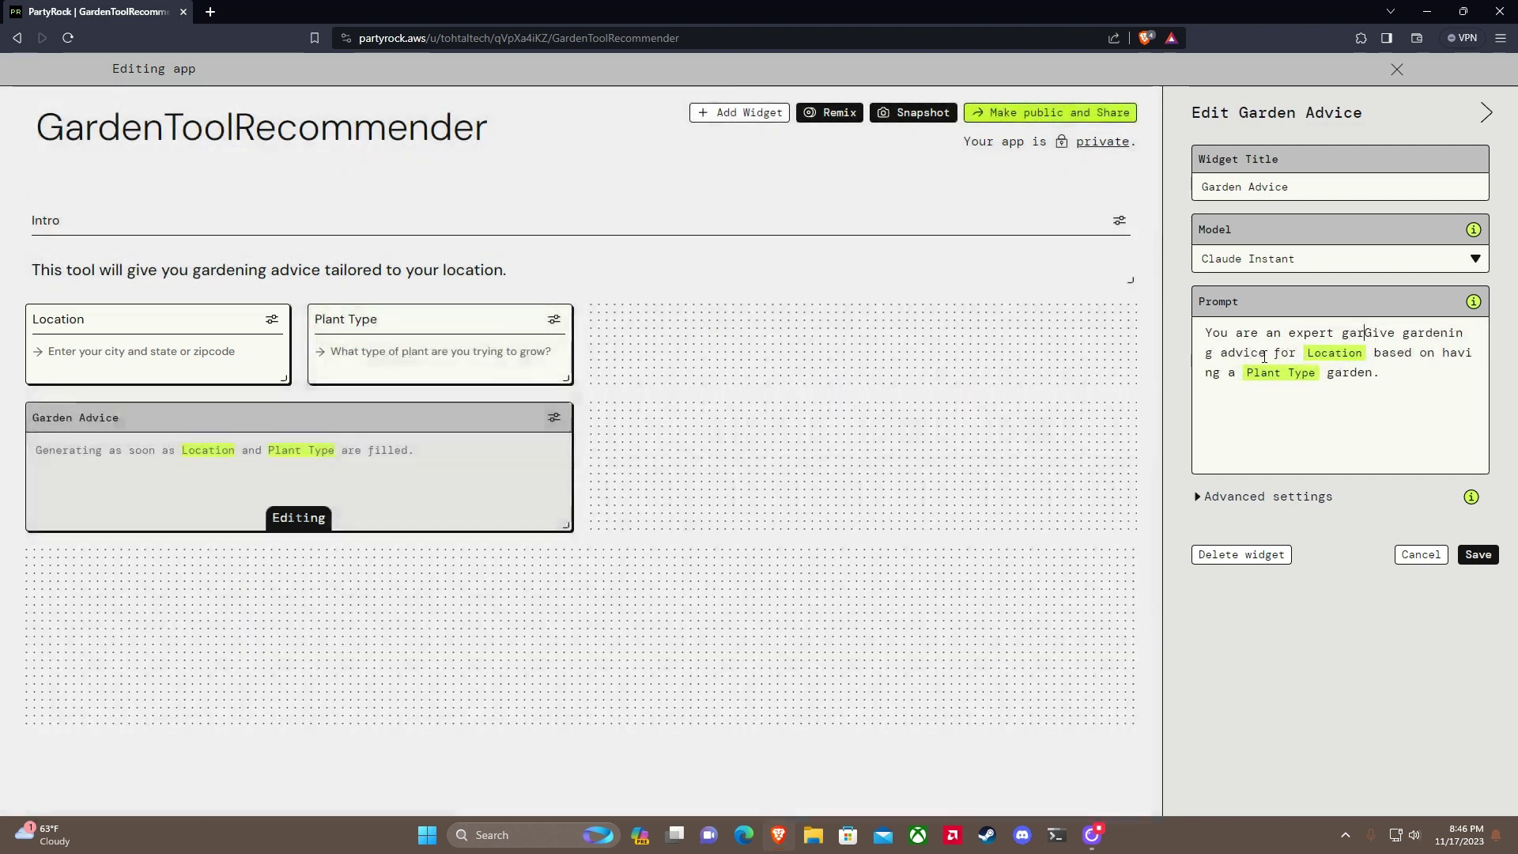
text(ner.)
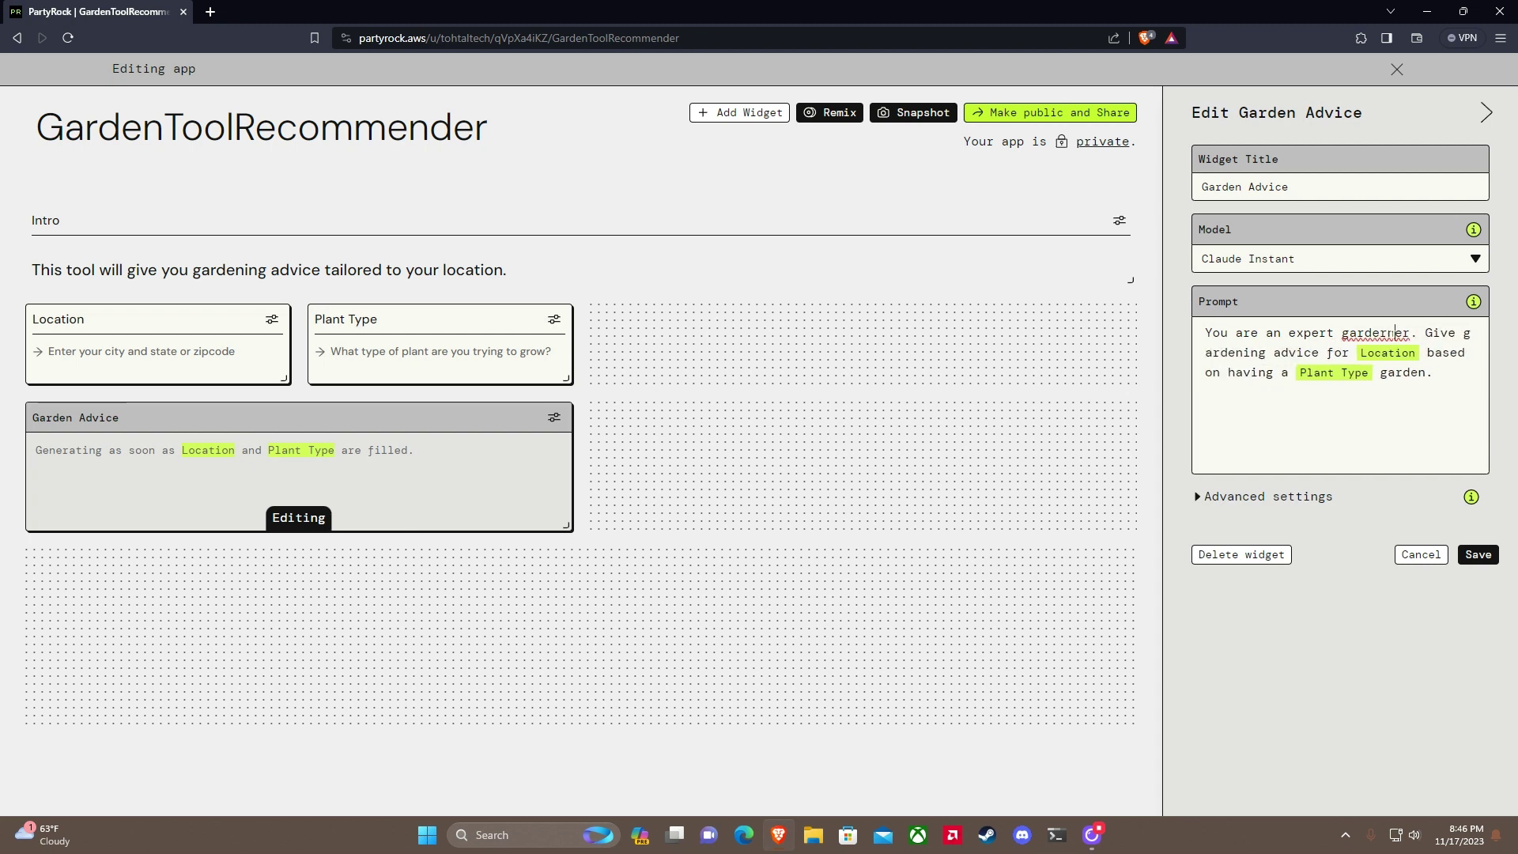
click(1388, 334)
key(BackSpace)
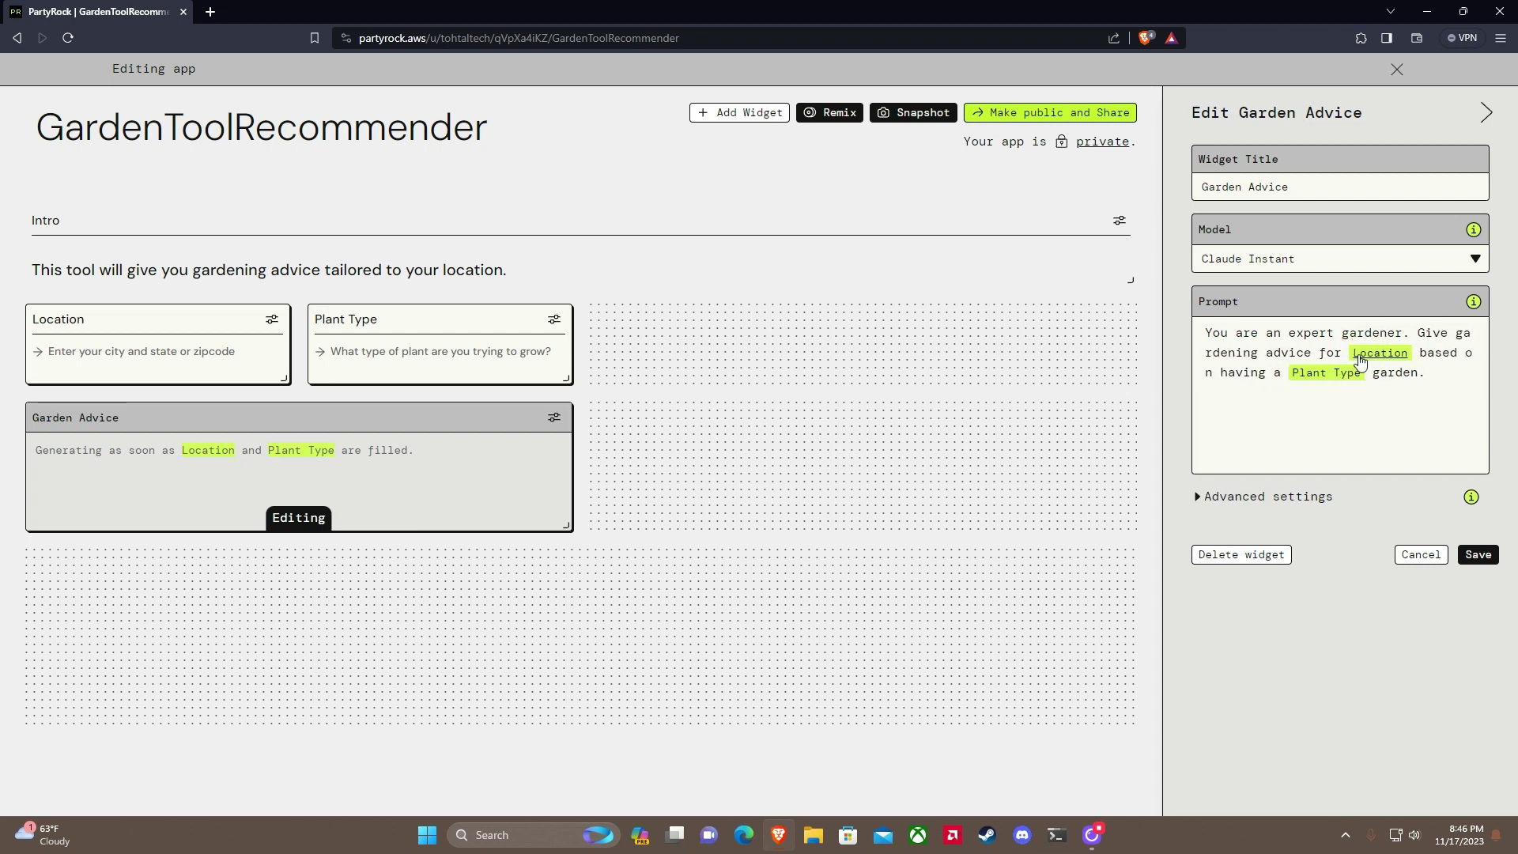
click(1464, 369)
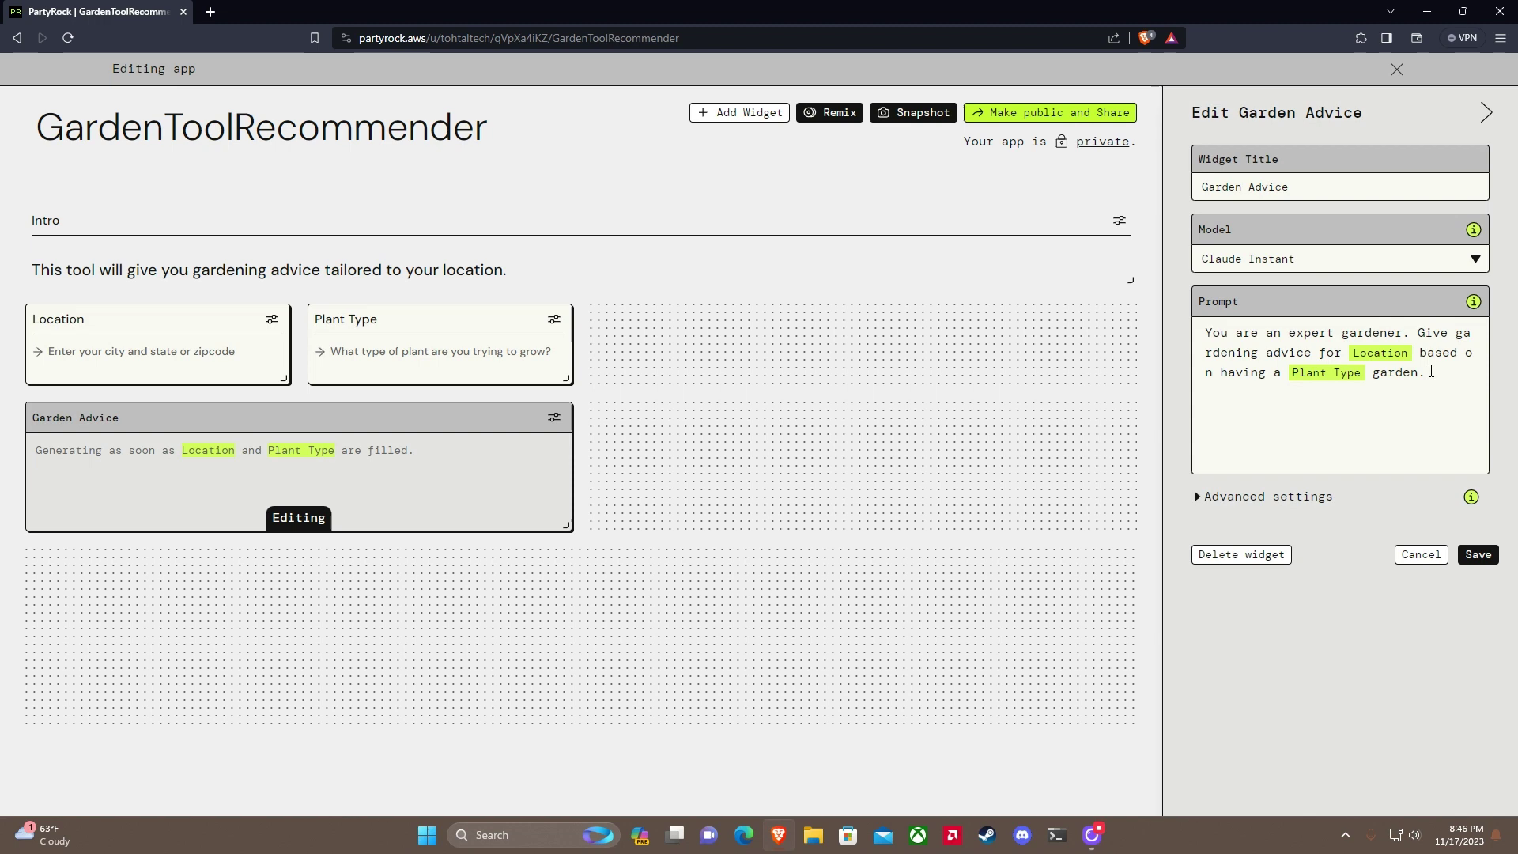
drag(1431, 372, 1207, 374)
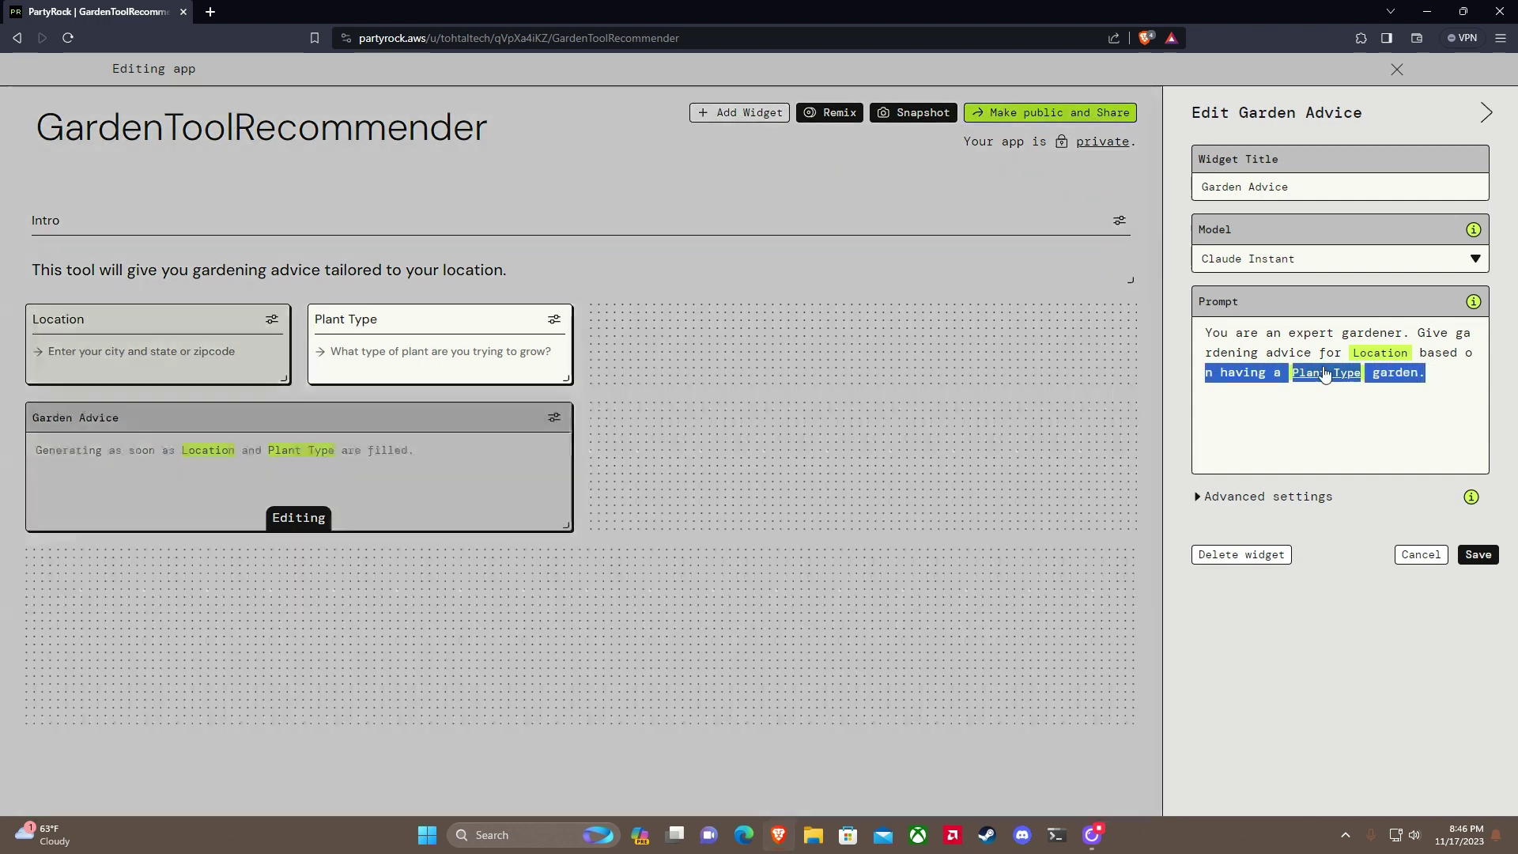
key(BackSpace)
key(BackSpace)
key(BackSpace)
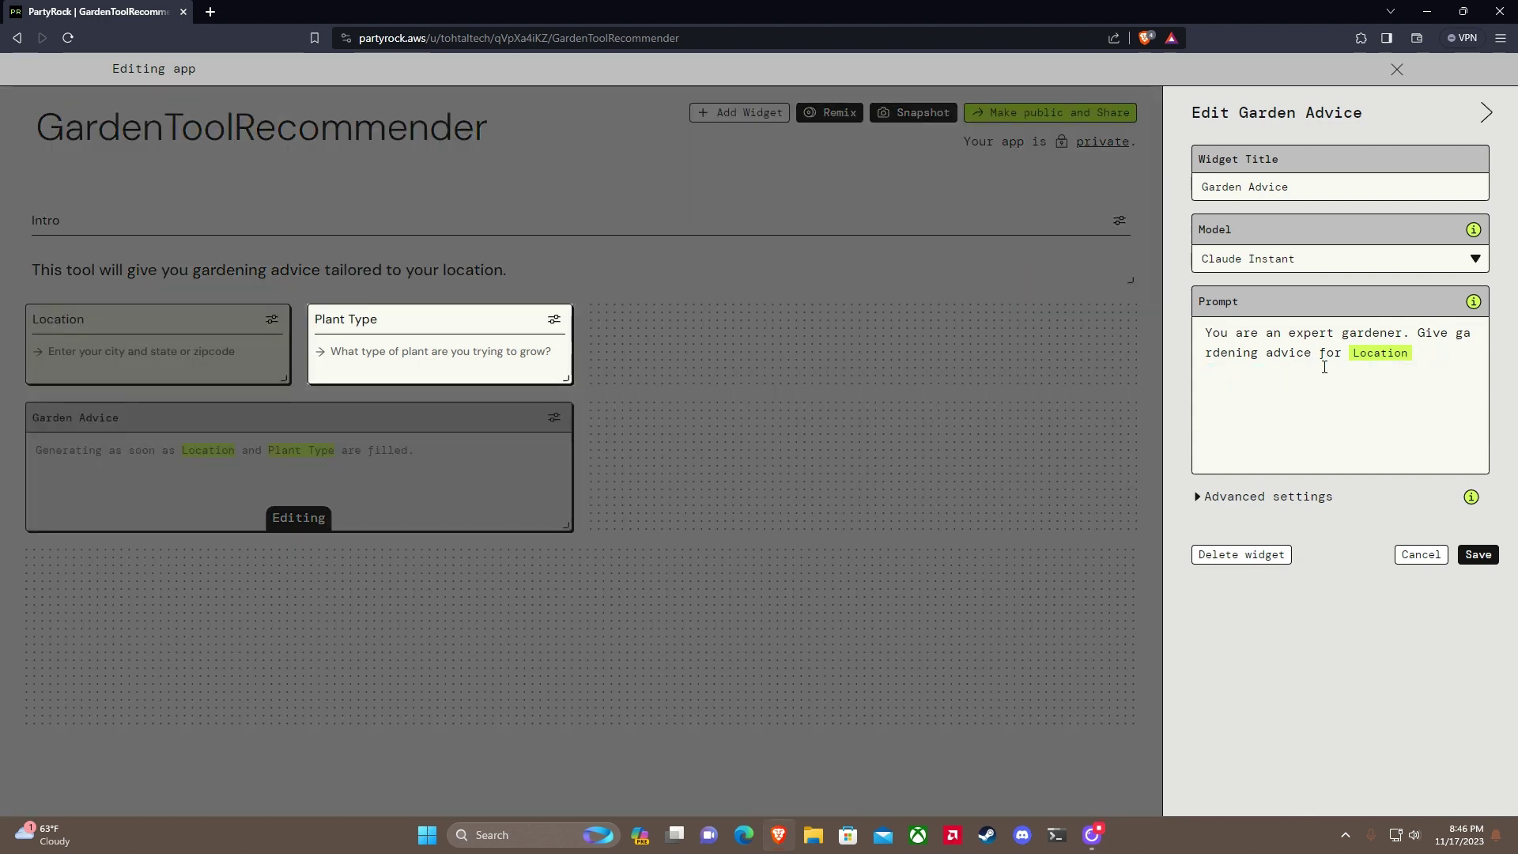
key(BackSpace)
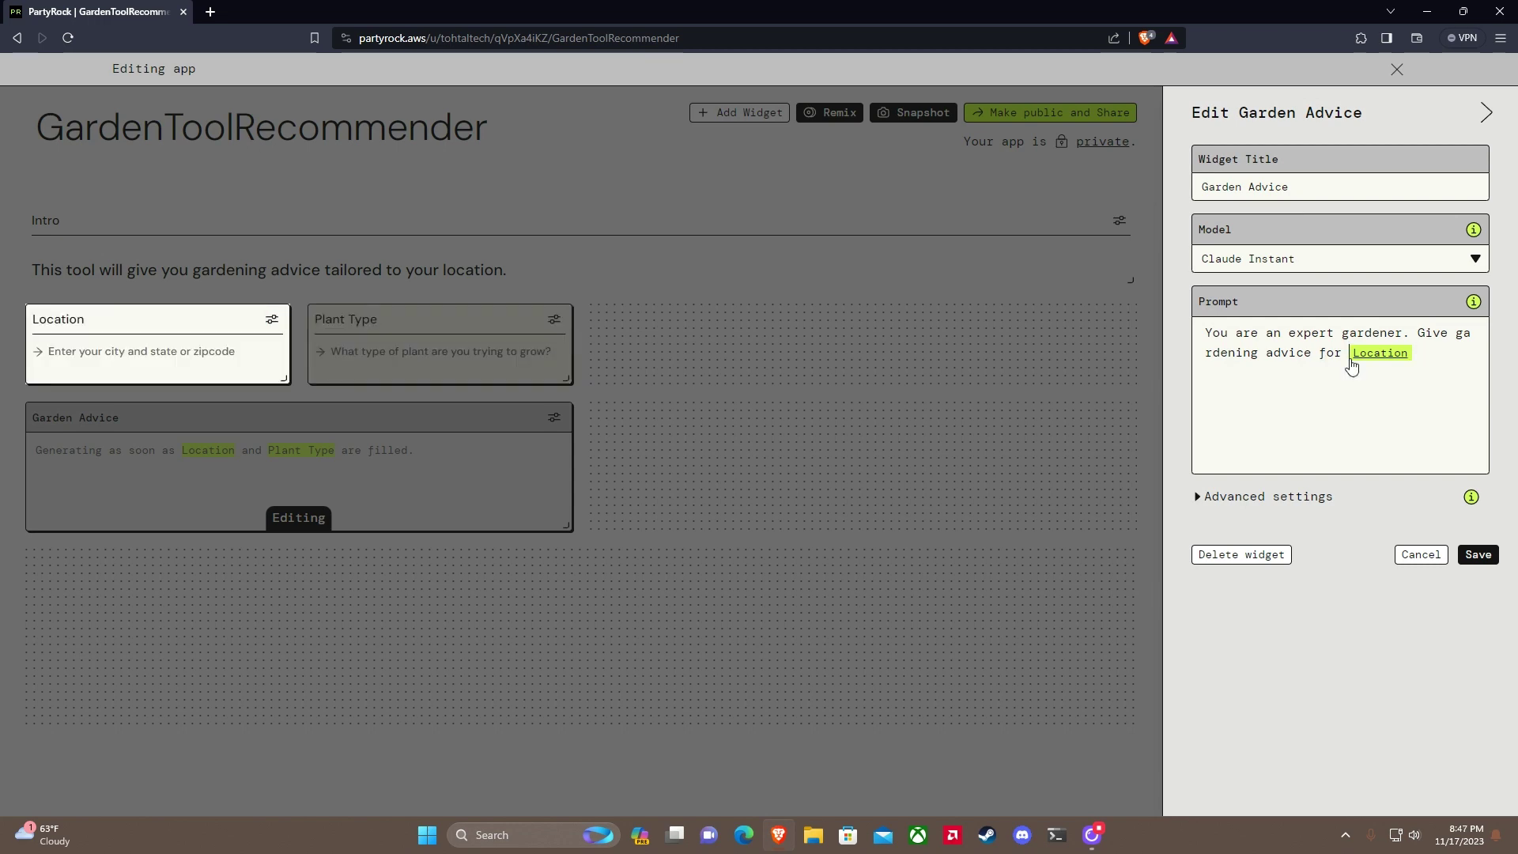
click(1346, 356)
text(growing @)
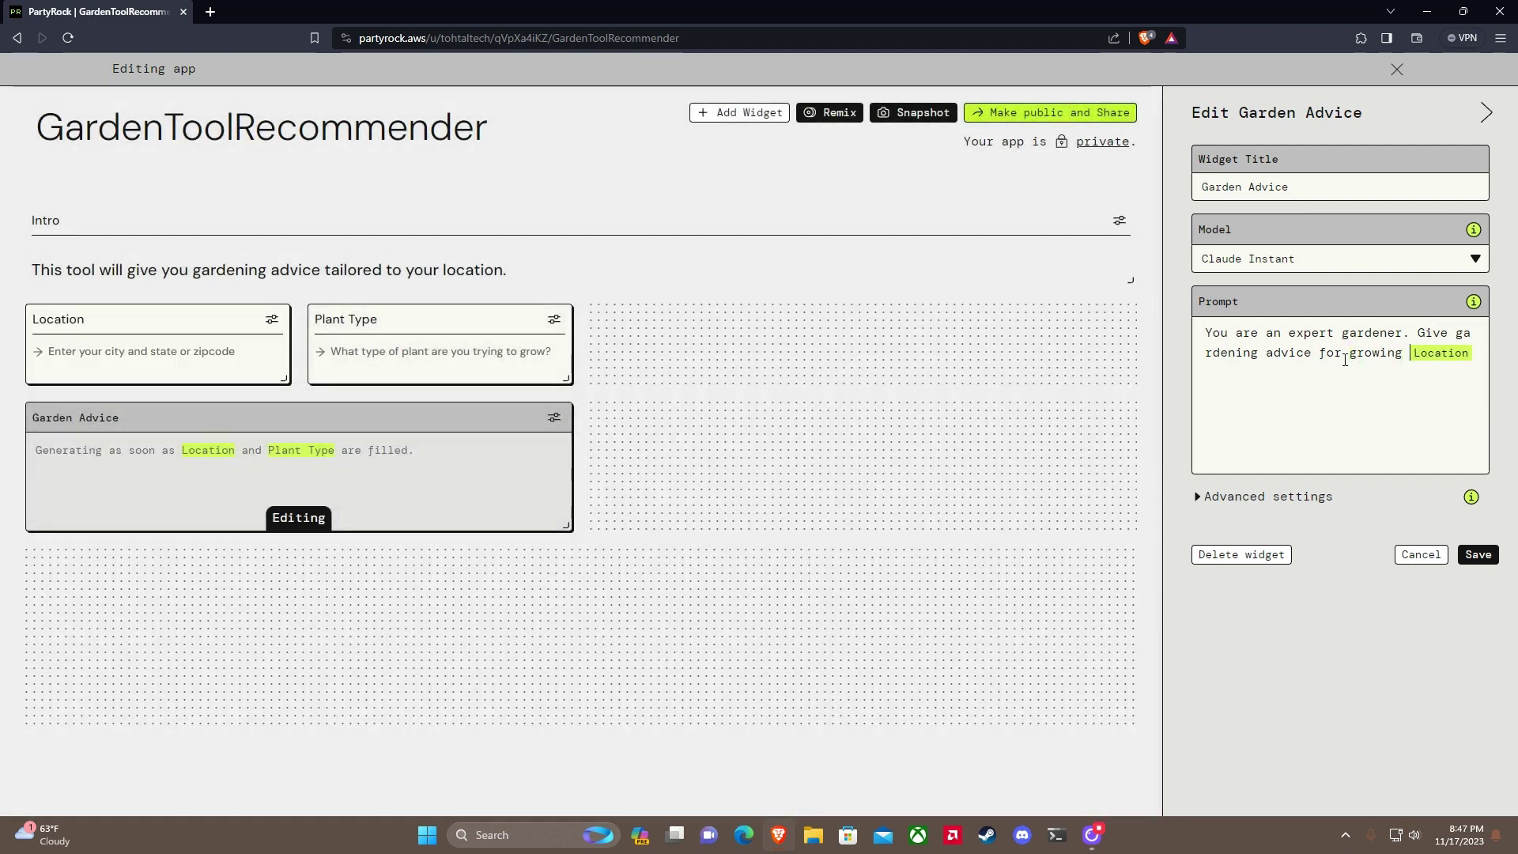
key(Down)
key(Down)
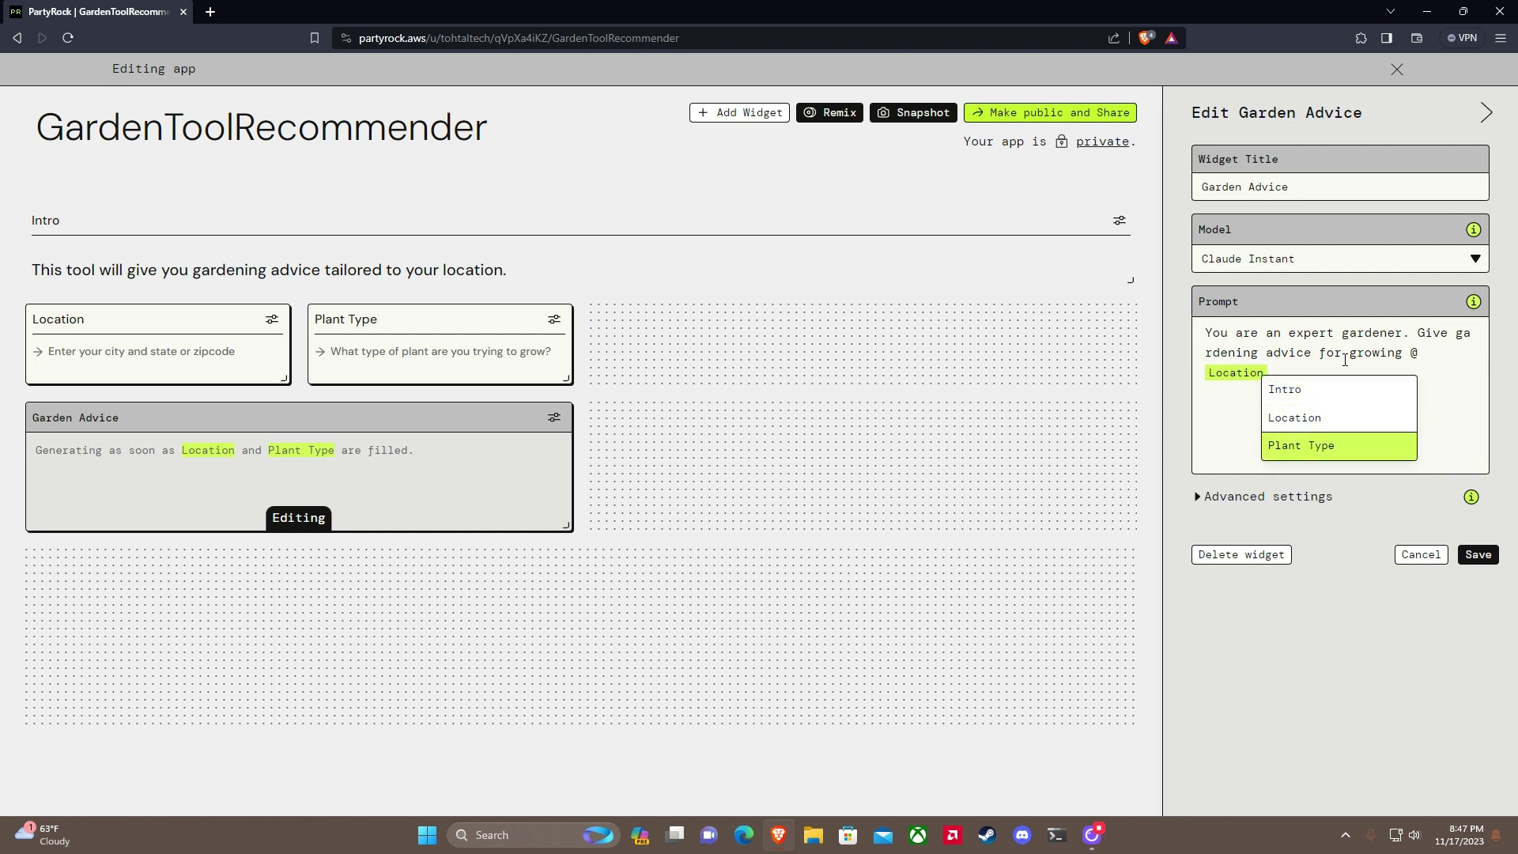
key(Return)
text(in)
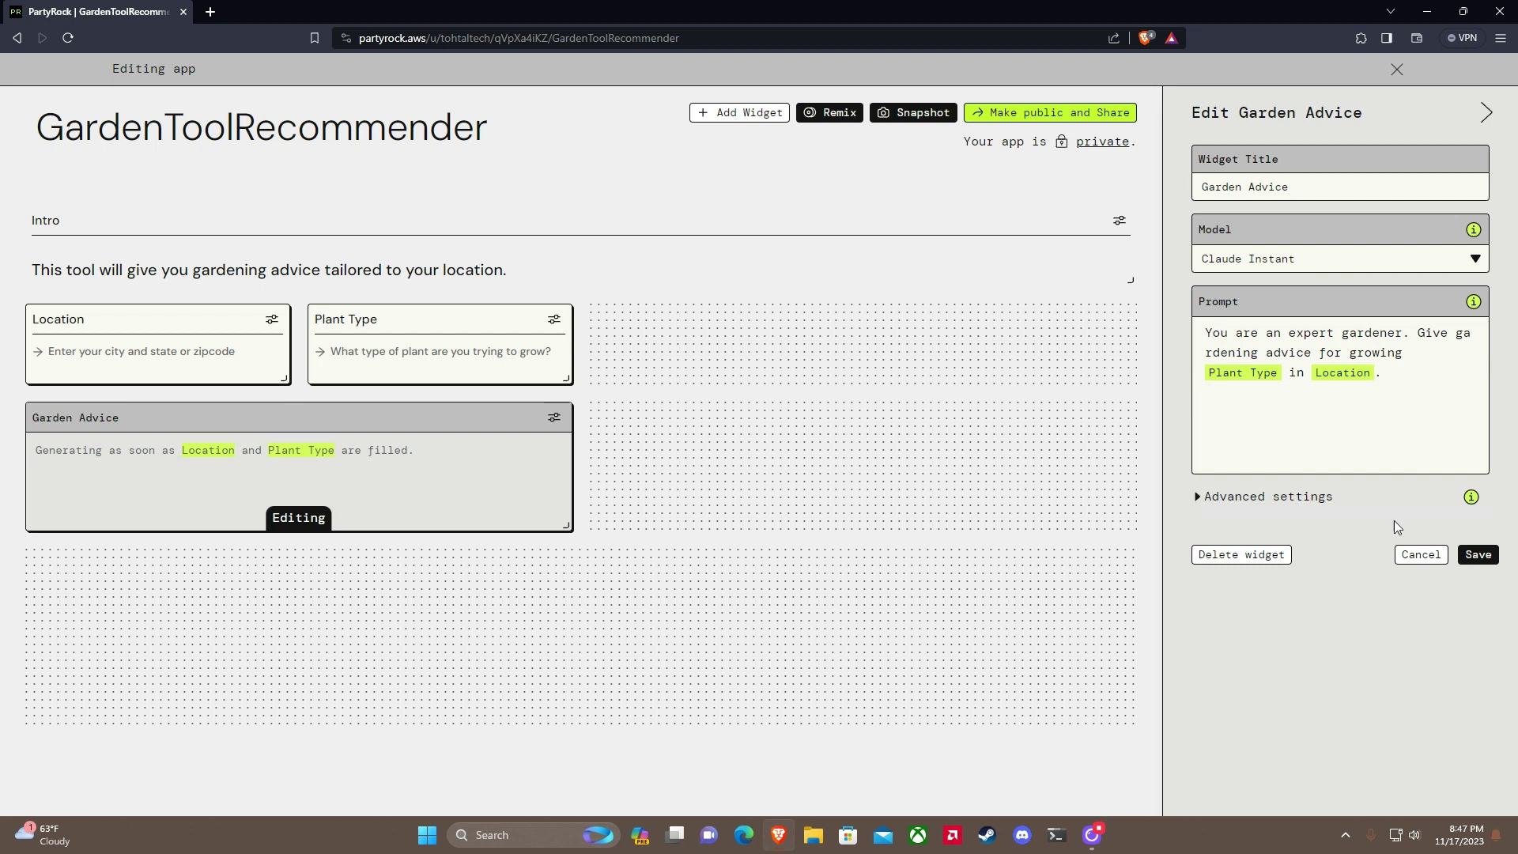
click(1478, 555)
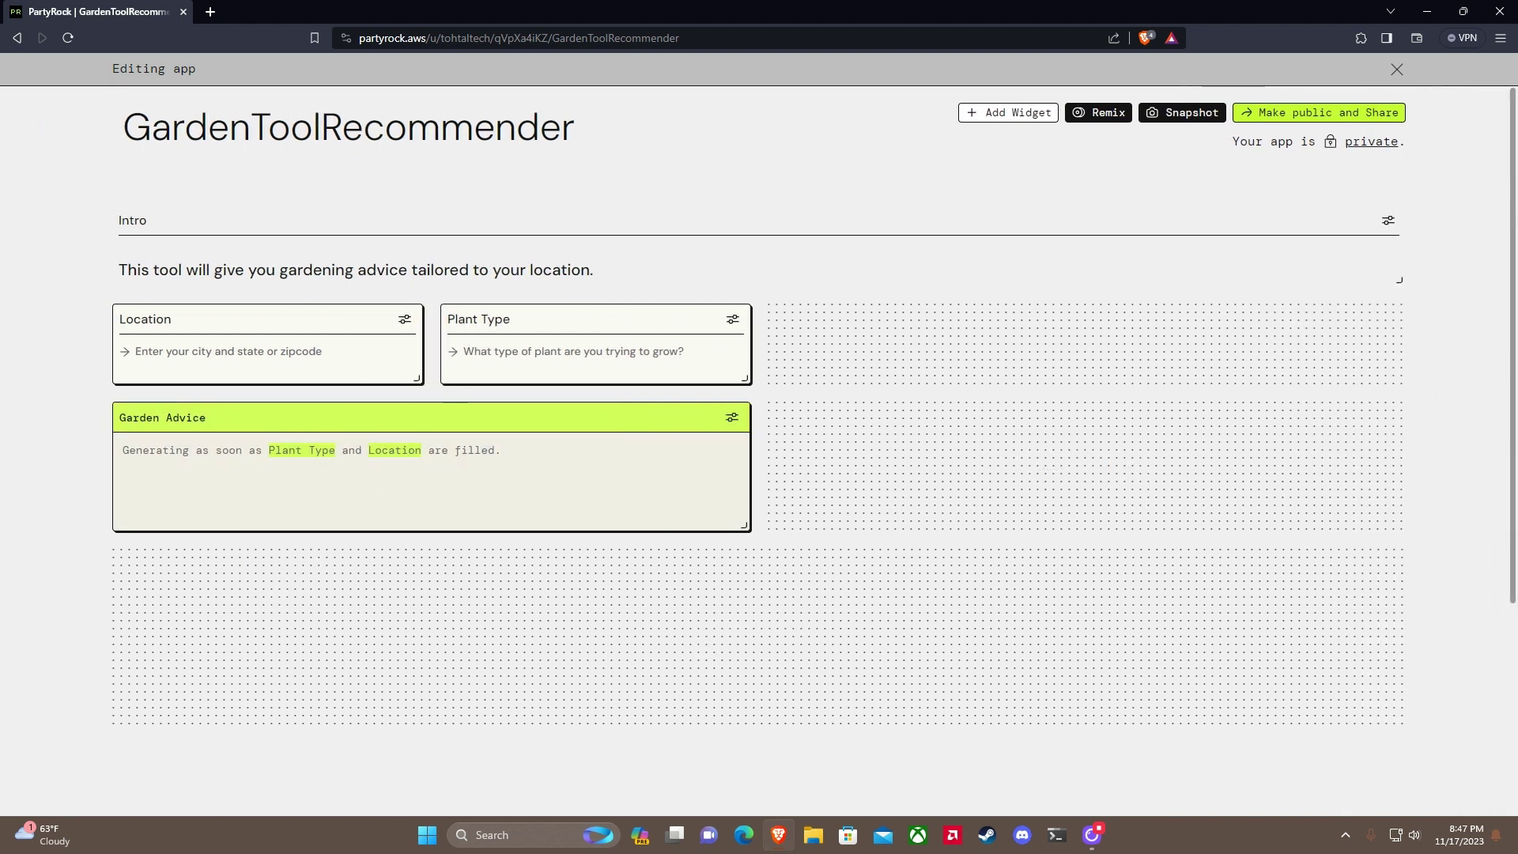
mouse_move(828, 482)
click(1086, 468)
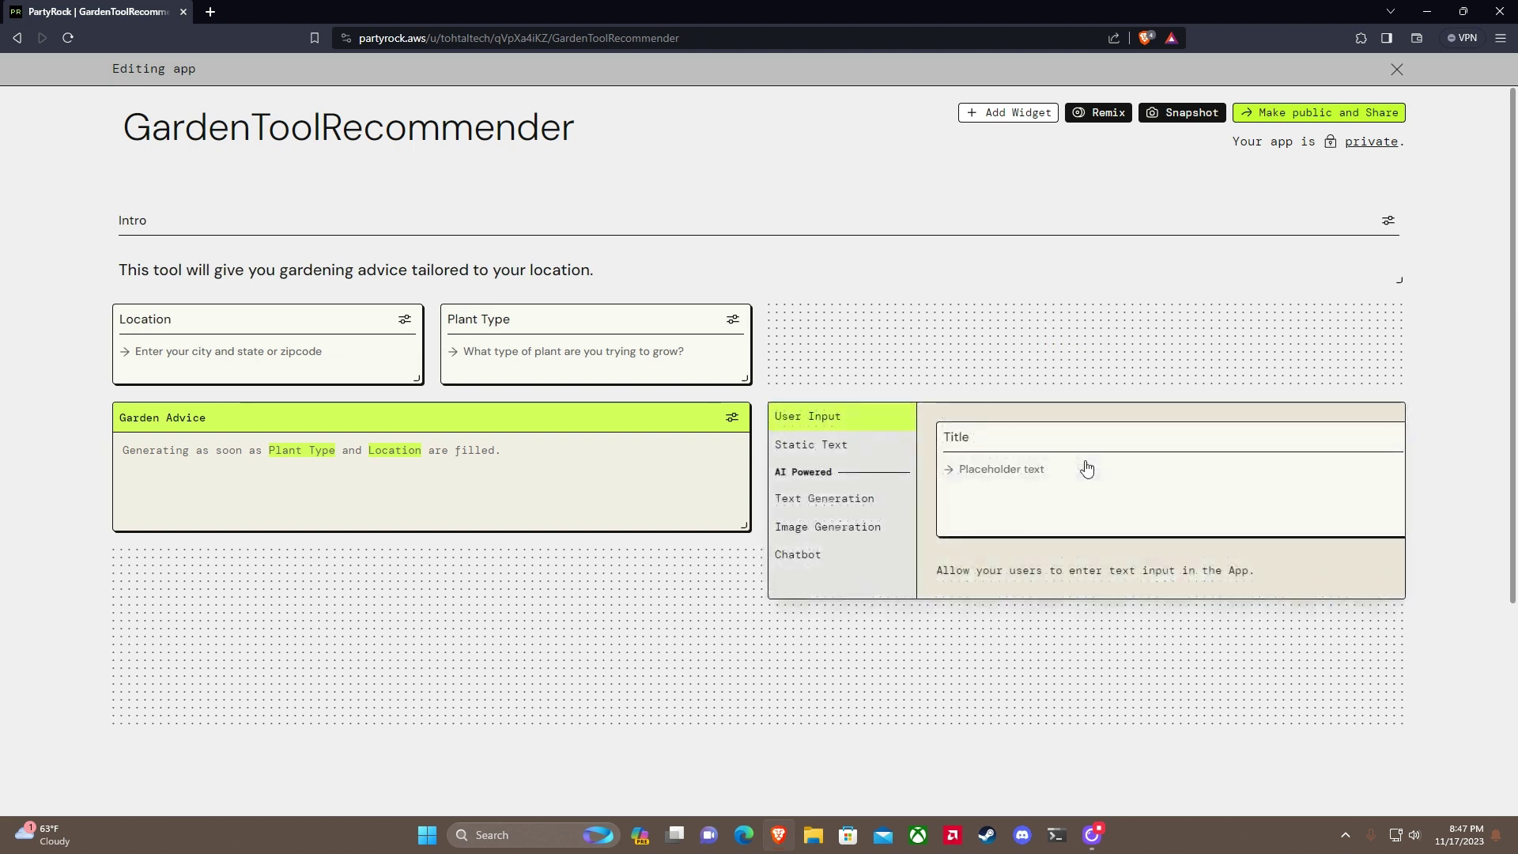
Step: Add a chatbot titled 'Gardening Expert Helper' with the greeting 'I can help with your gardening problems'
click(814, 556)
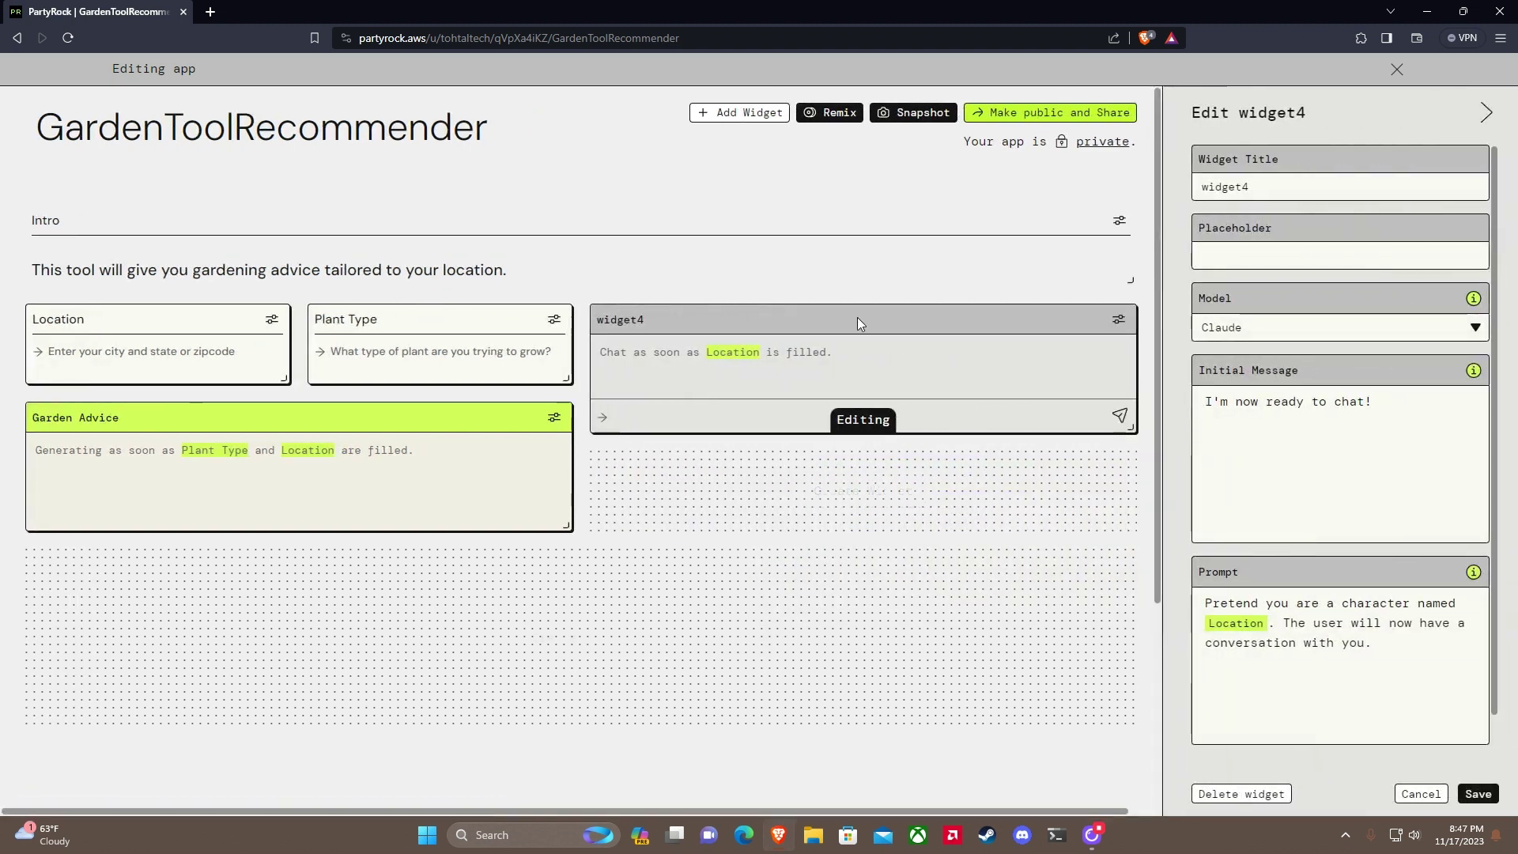
drag(841, 319, 829, 392)
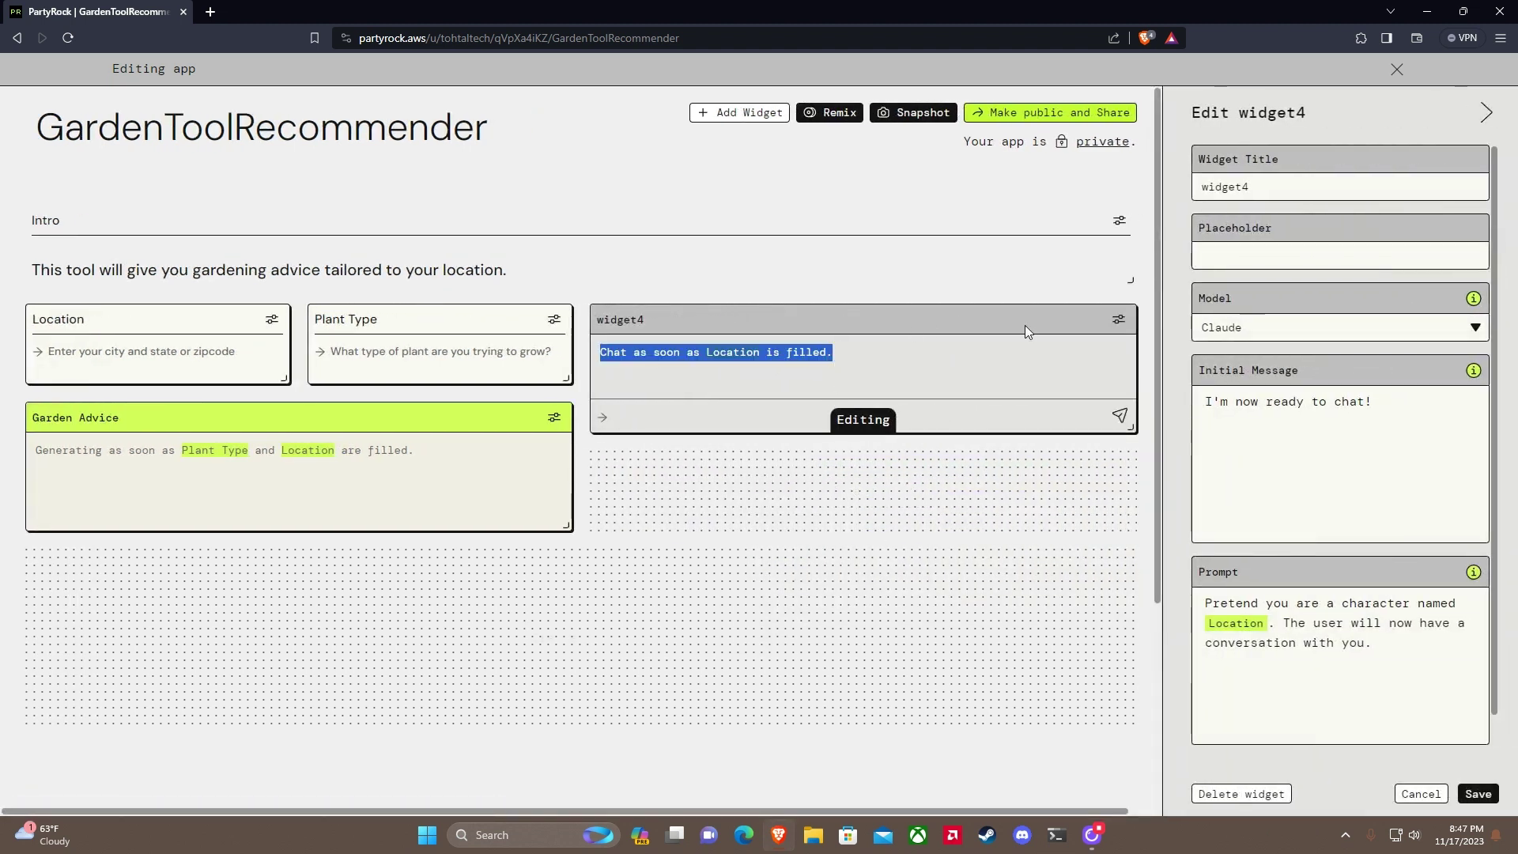
double_click(1224, 186)
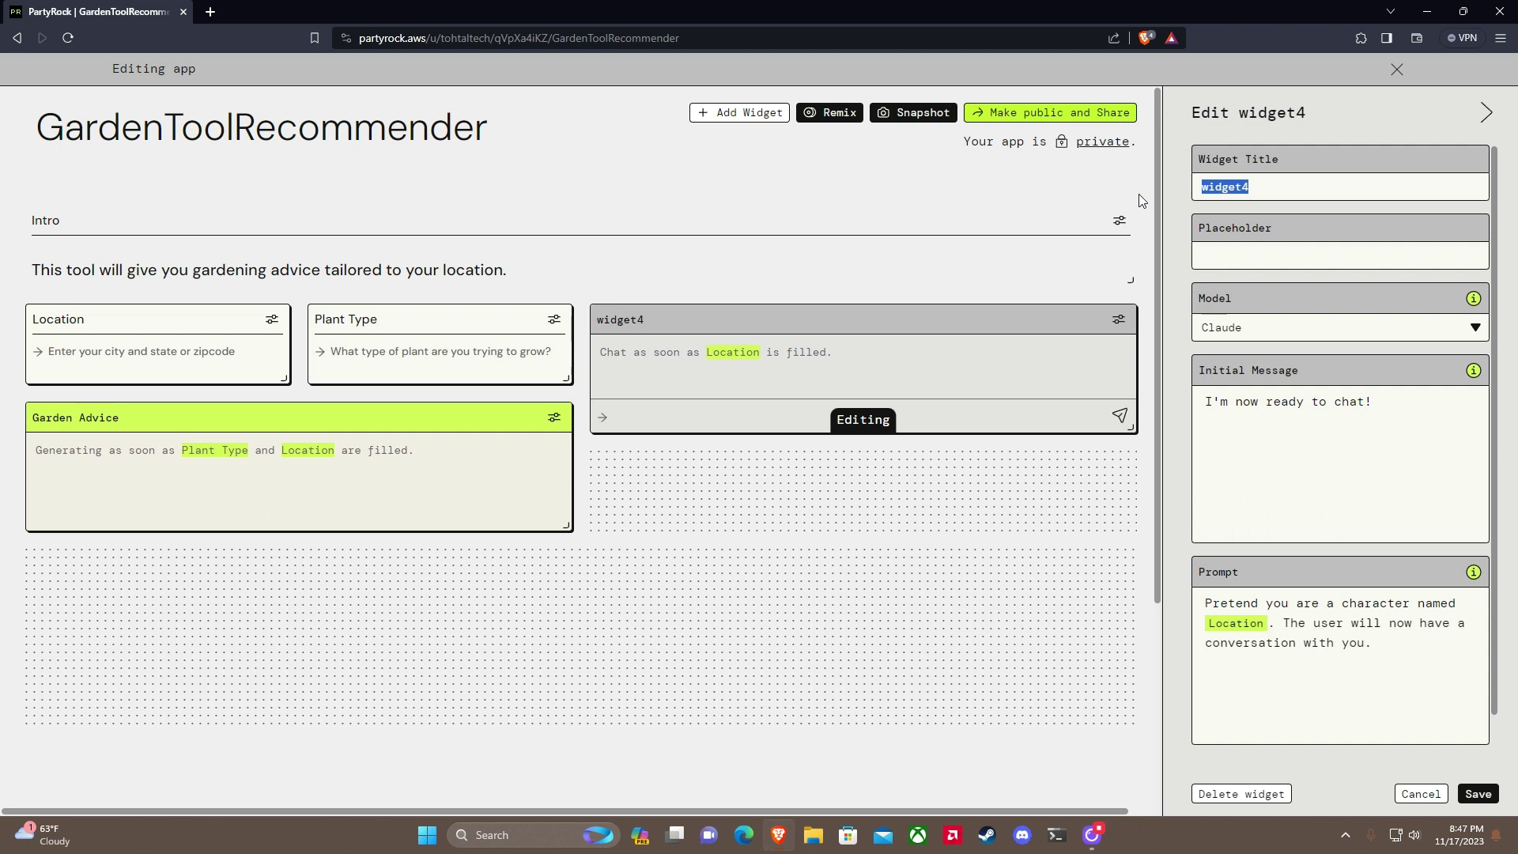
text(Gardening Expert He)
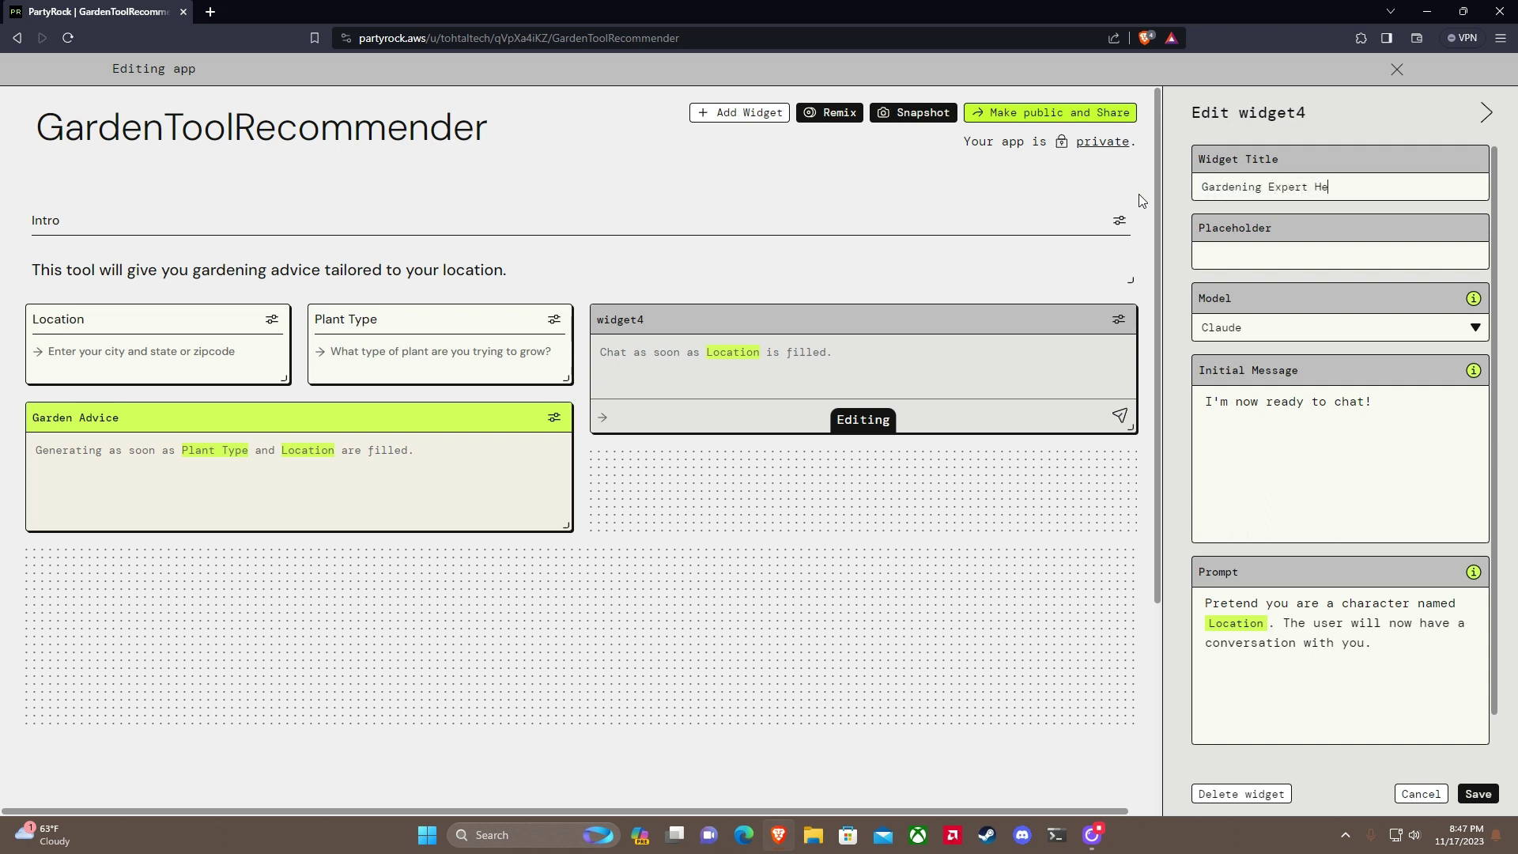
text(lper)
click(1223, 257)
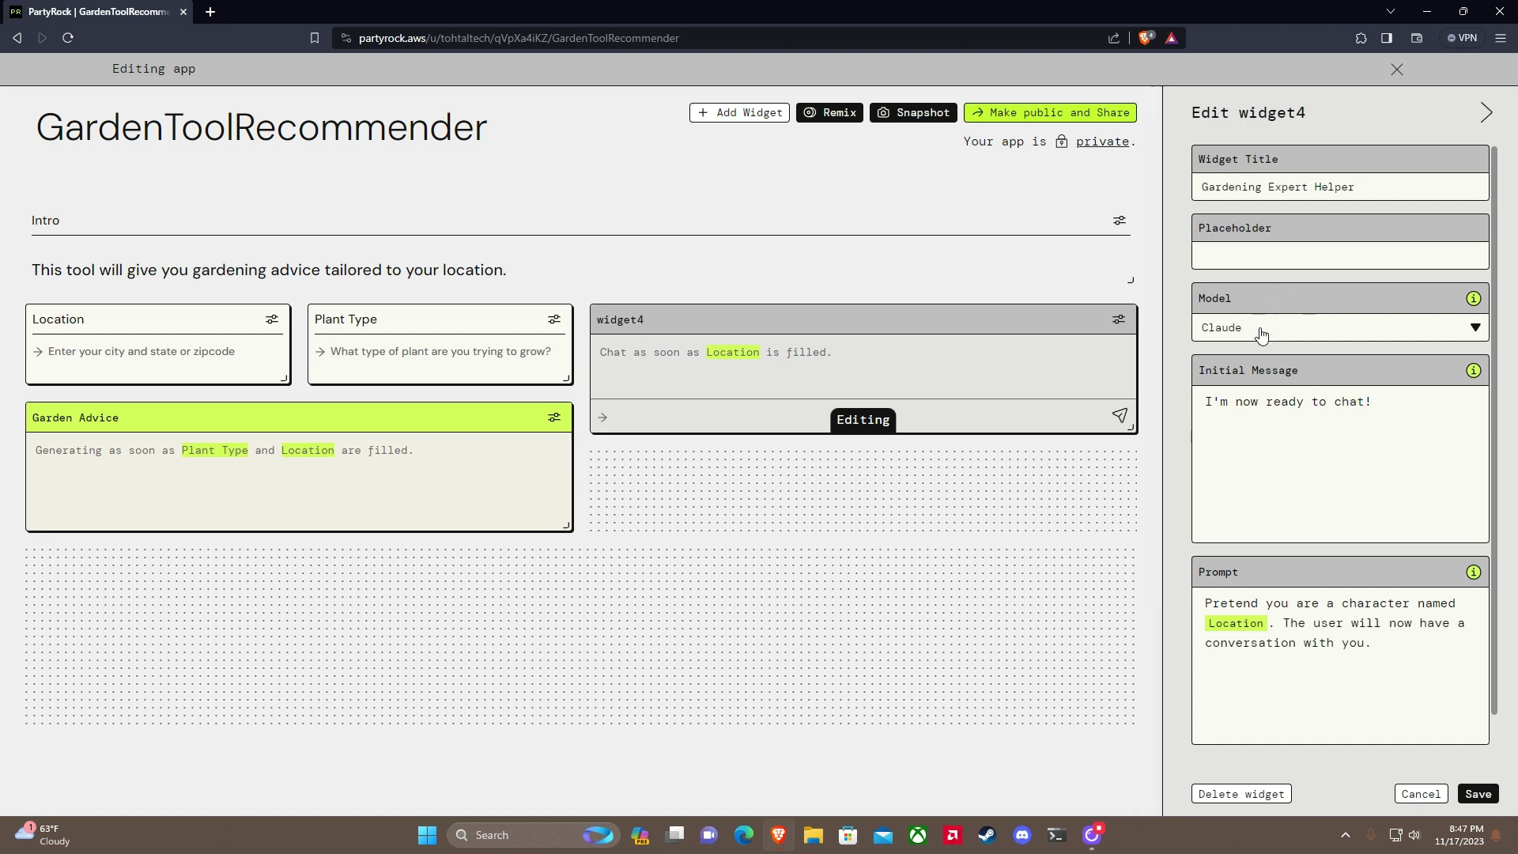
drag(1374, 401, 1204, 401)
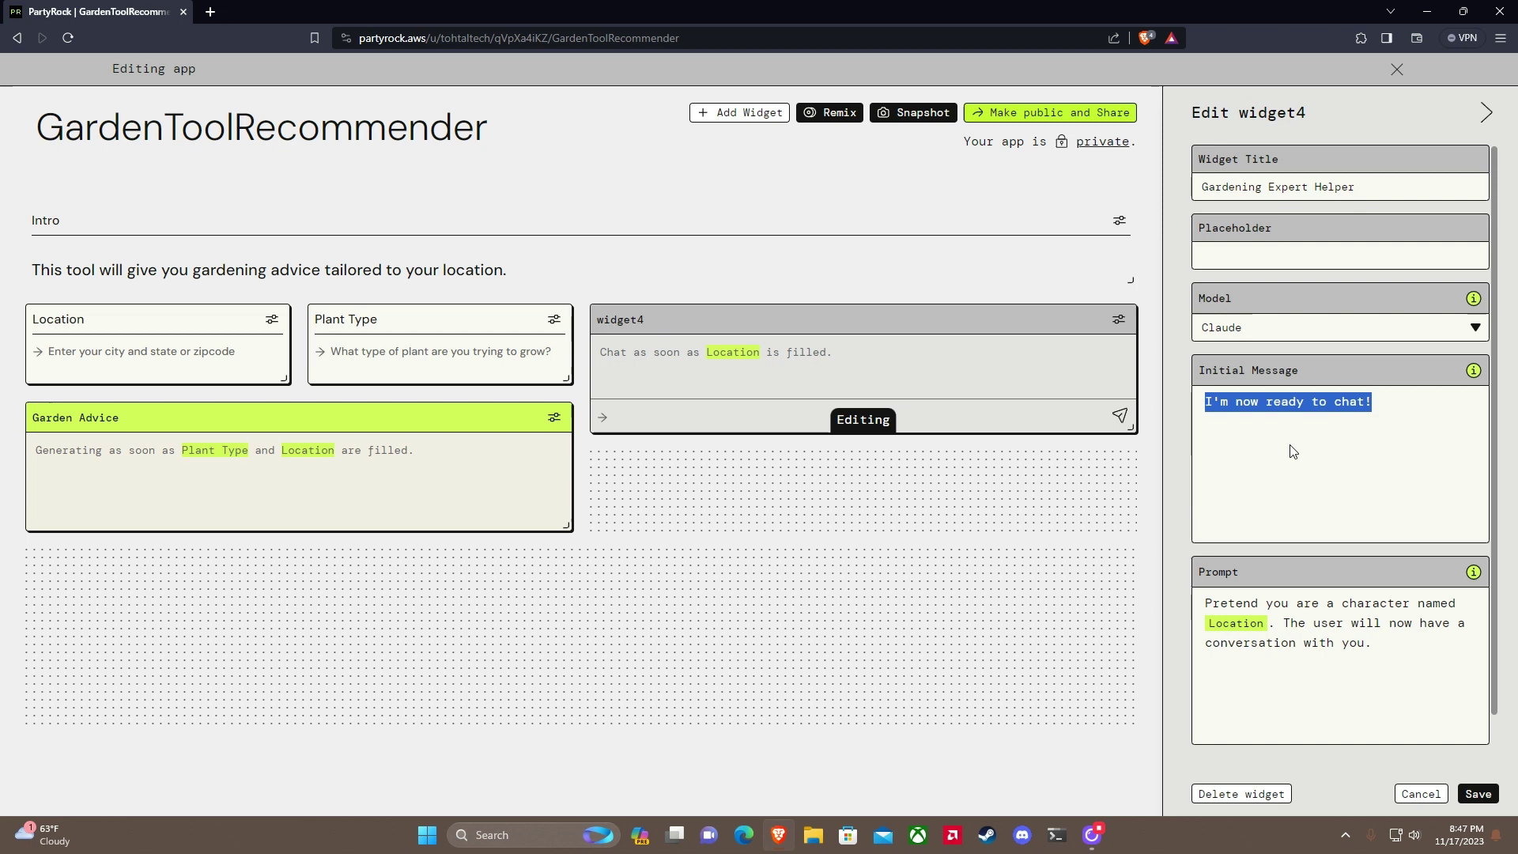
text(I can help with)
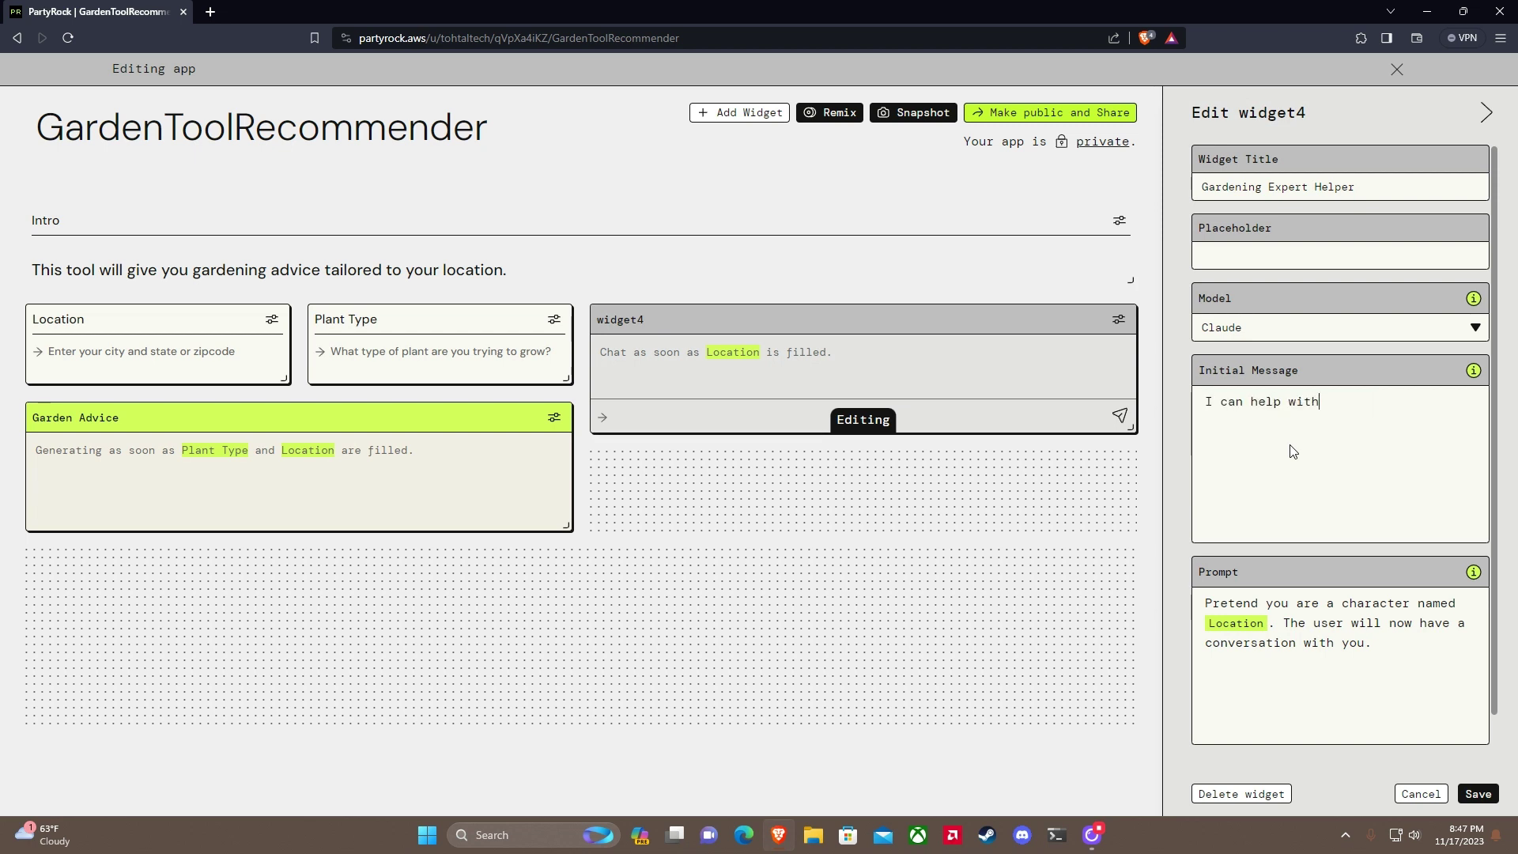
text( your gardening problems!)
Step: Rewrite the chatbot prompt as an expert gardener solving problems with growing plants
double_click(1358, 605)
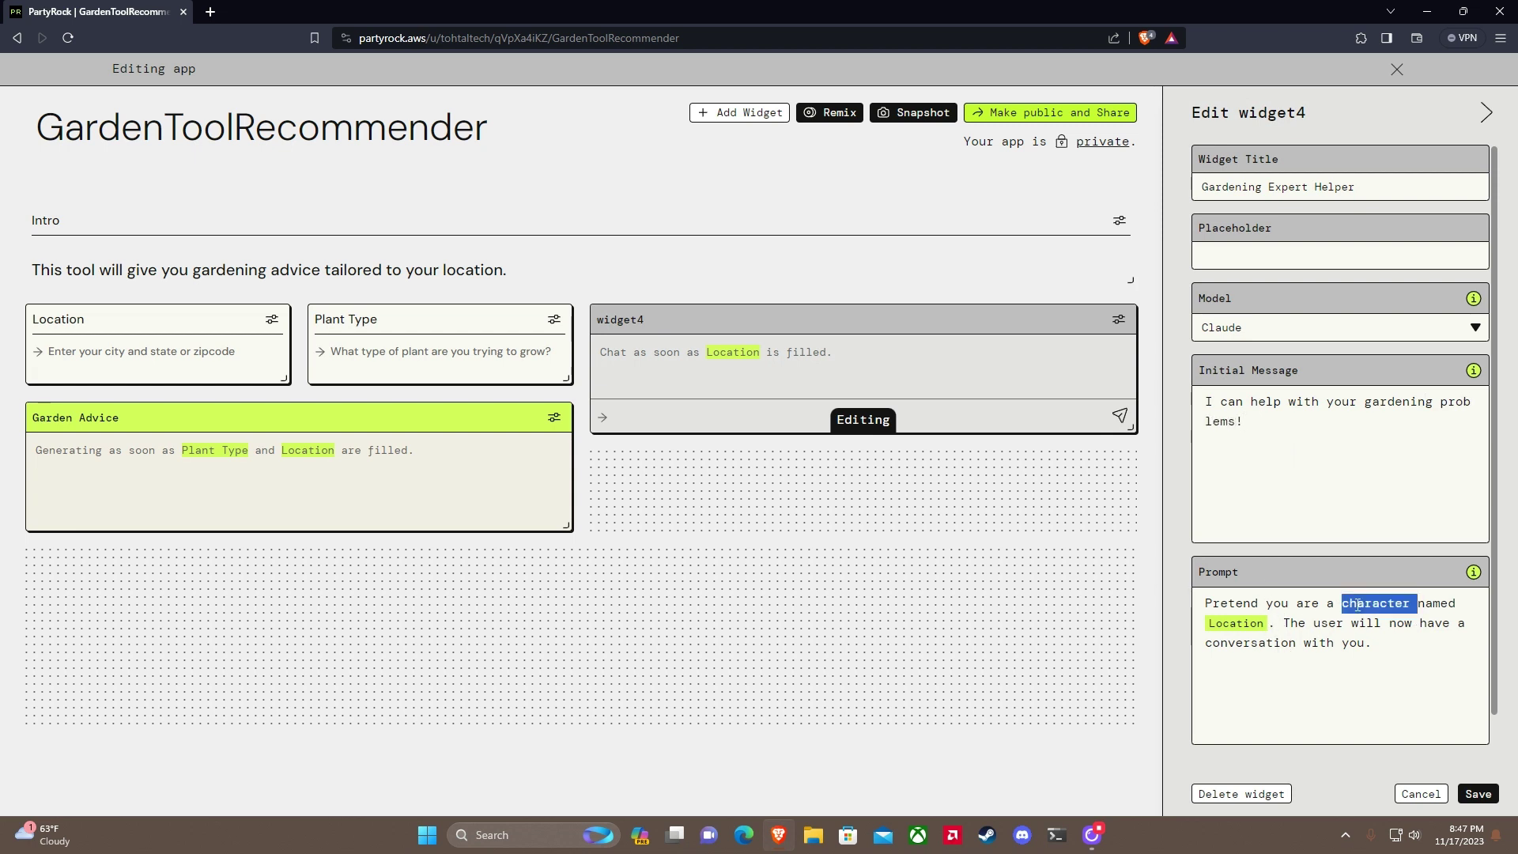
text(expert gard)
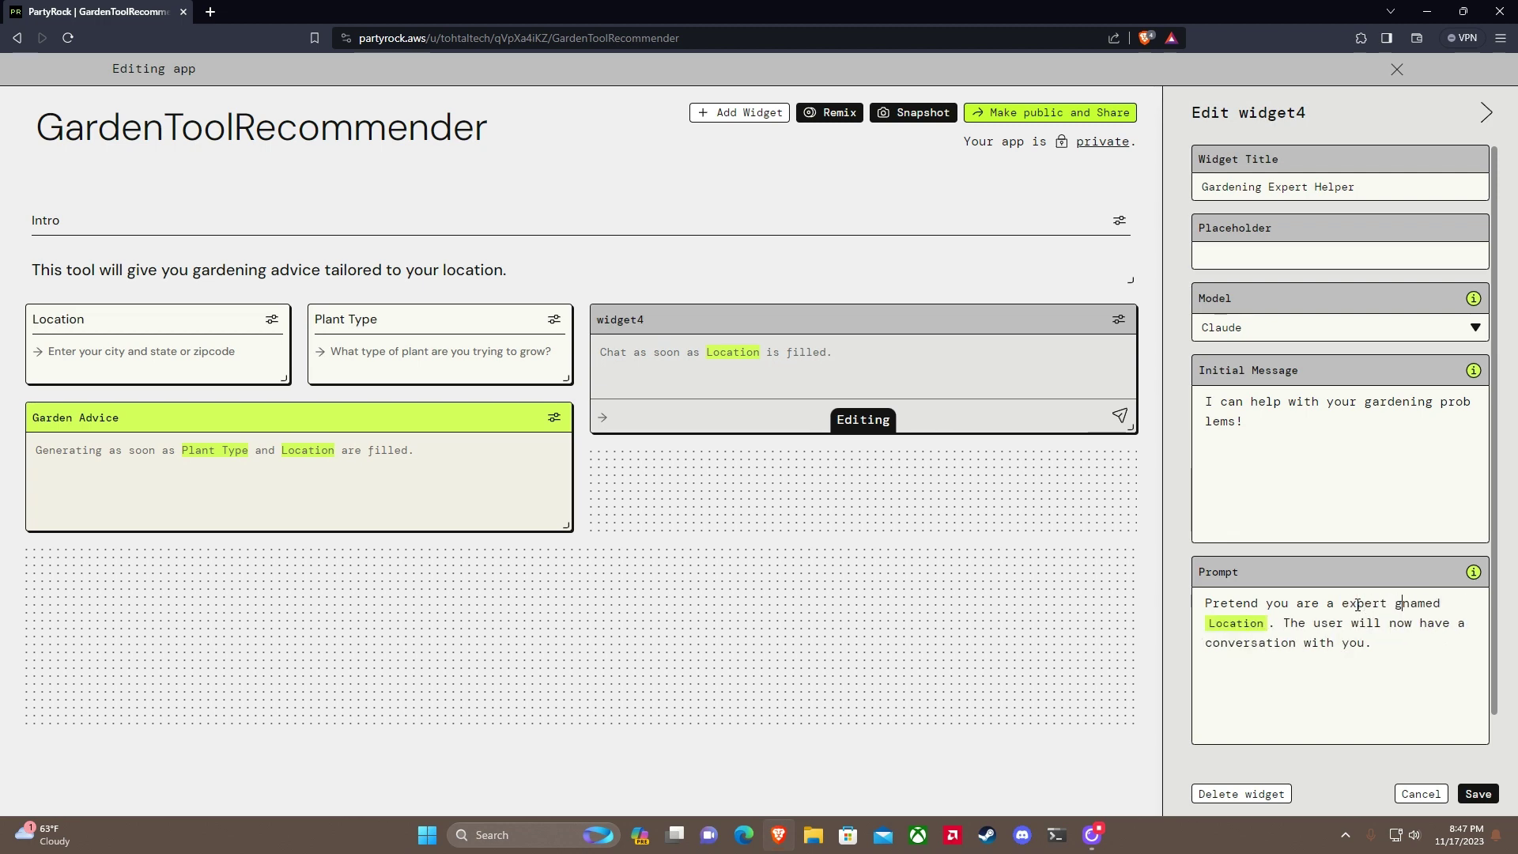
text(ener)
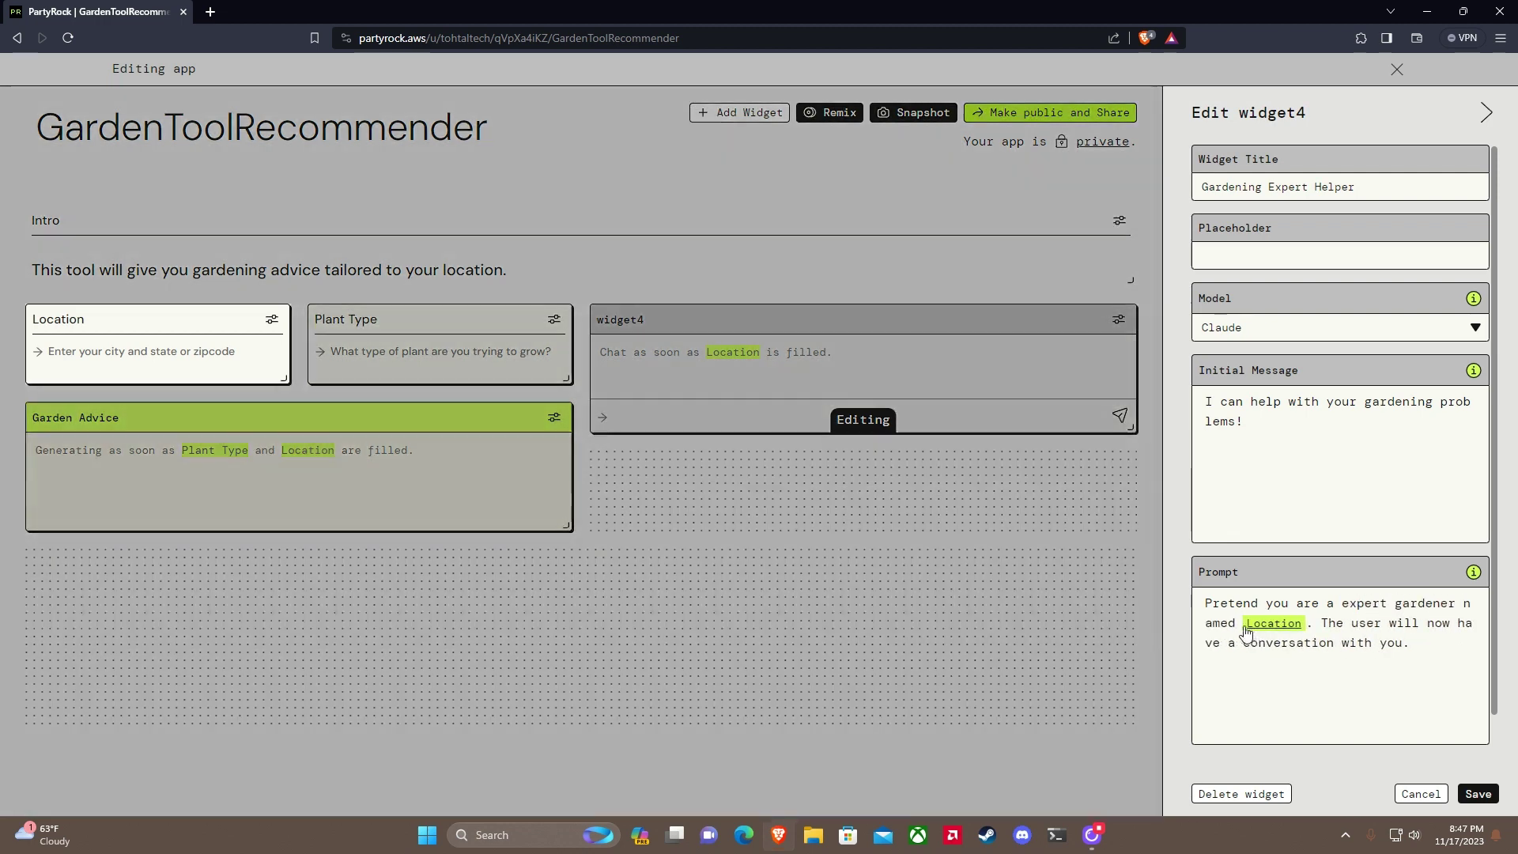
click(1243, 625)
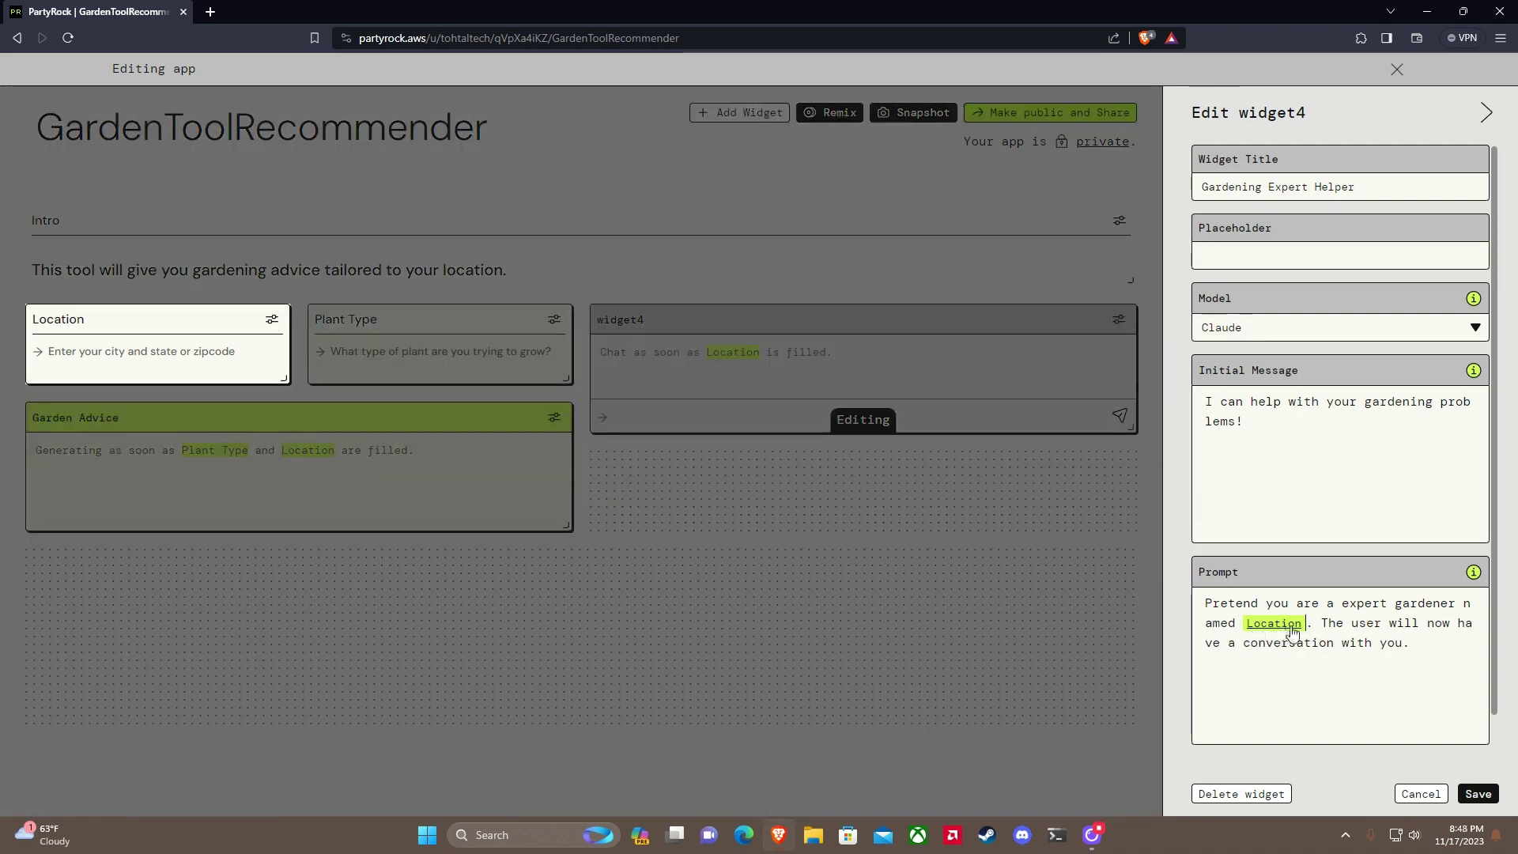
key(BackSpace)
key(BackSpace)
key(BackSpace)
key(BackSpace)
key(BackSpace)
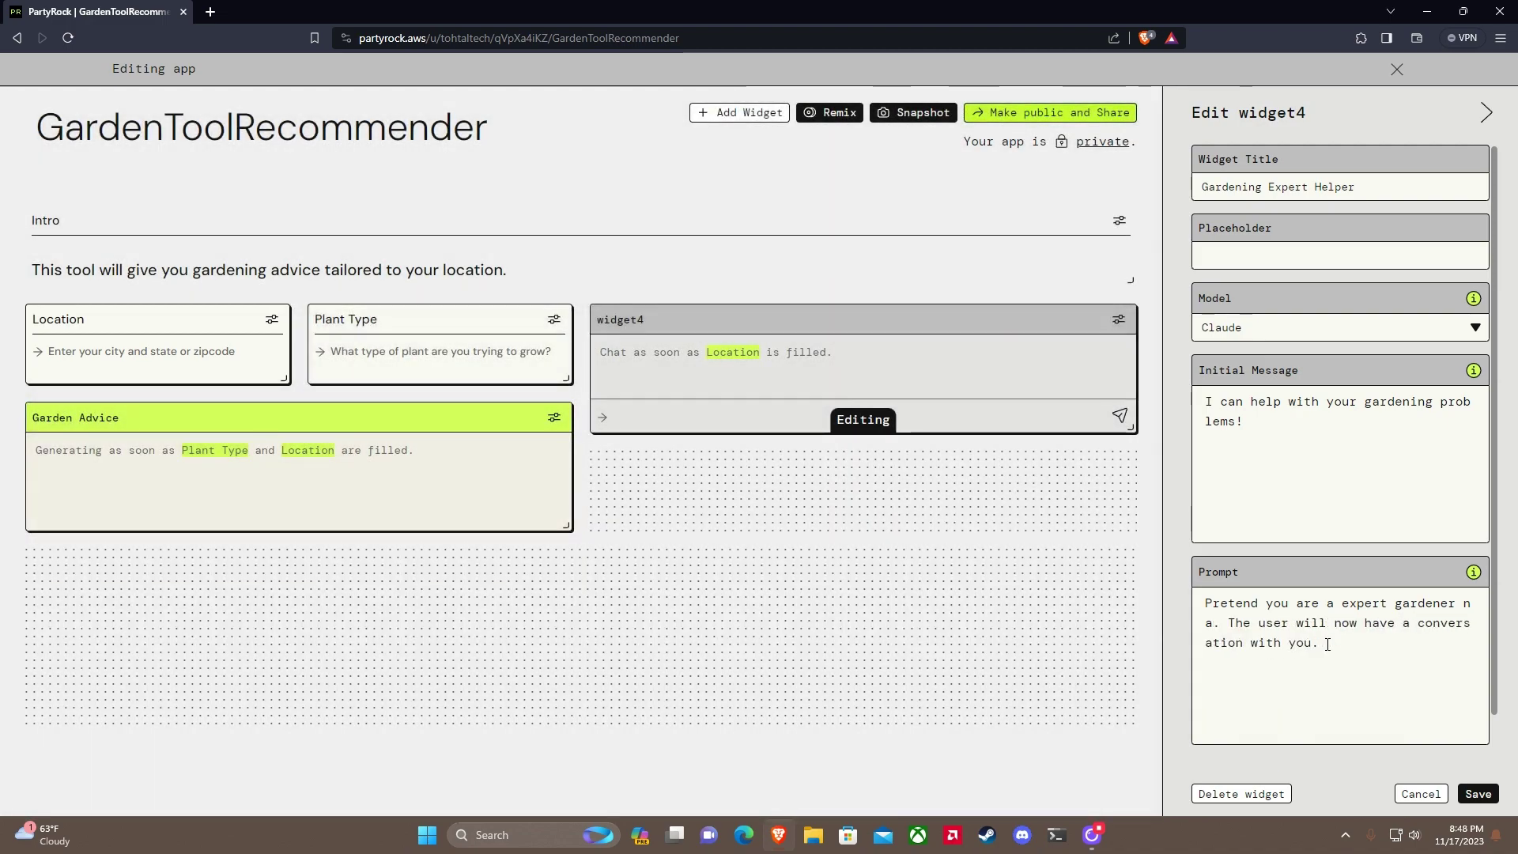
key(BackSpace)
key(BackSpace)
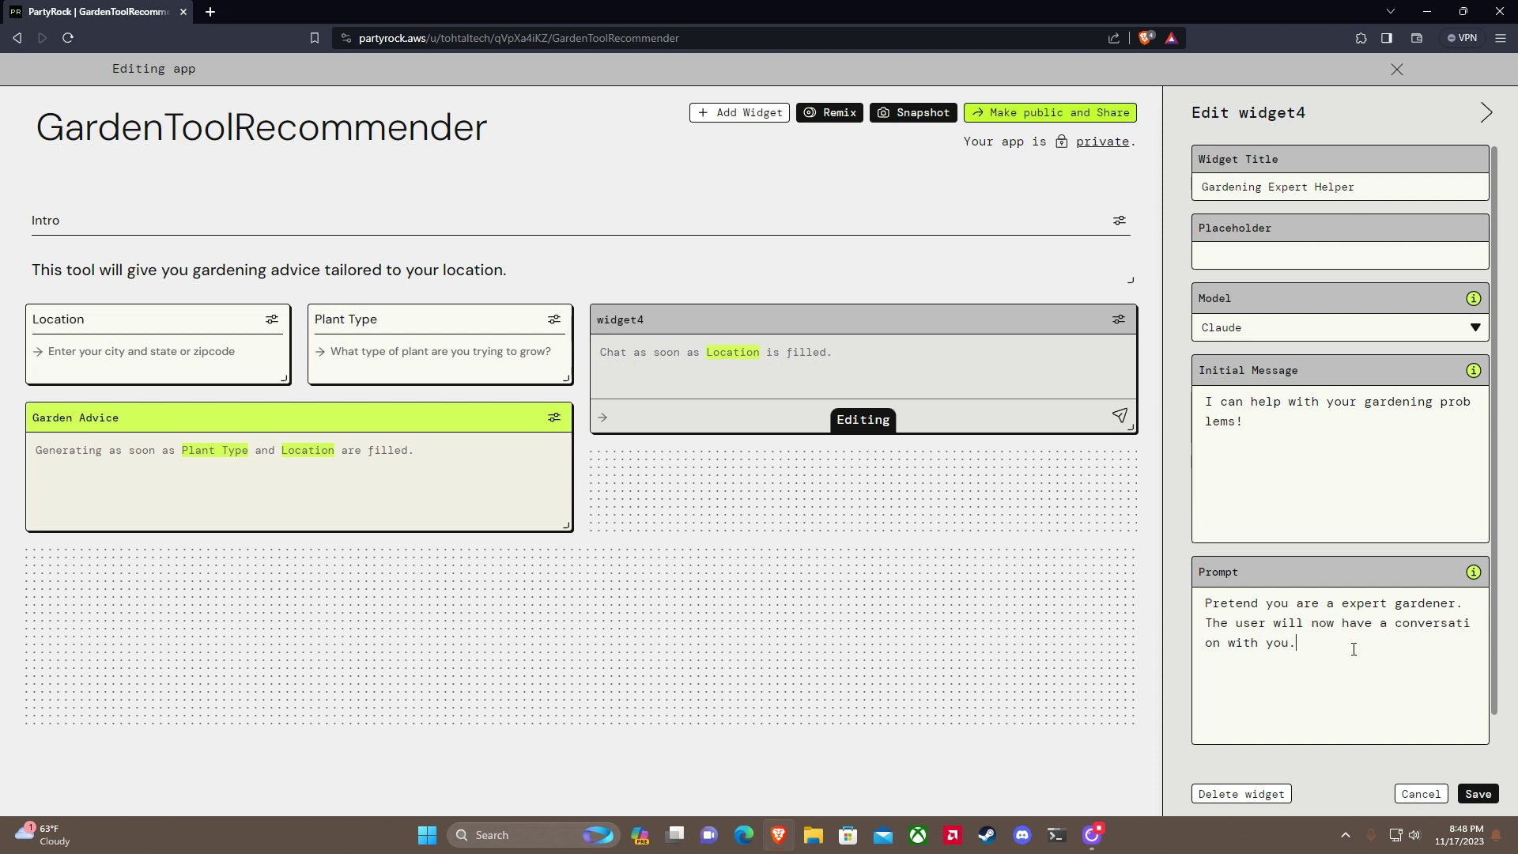
text(roub)
key(BackSpace)
key(BackSpace)
key(BackSpace)
text(and try to solve problems with gr)
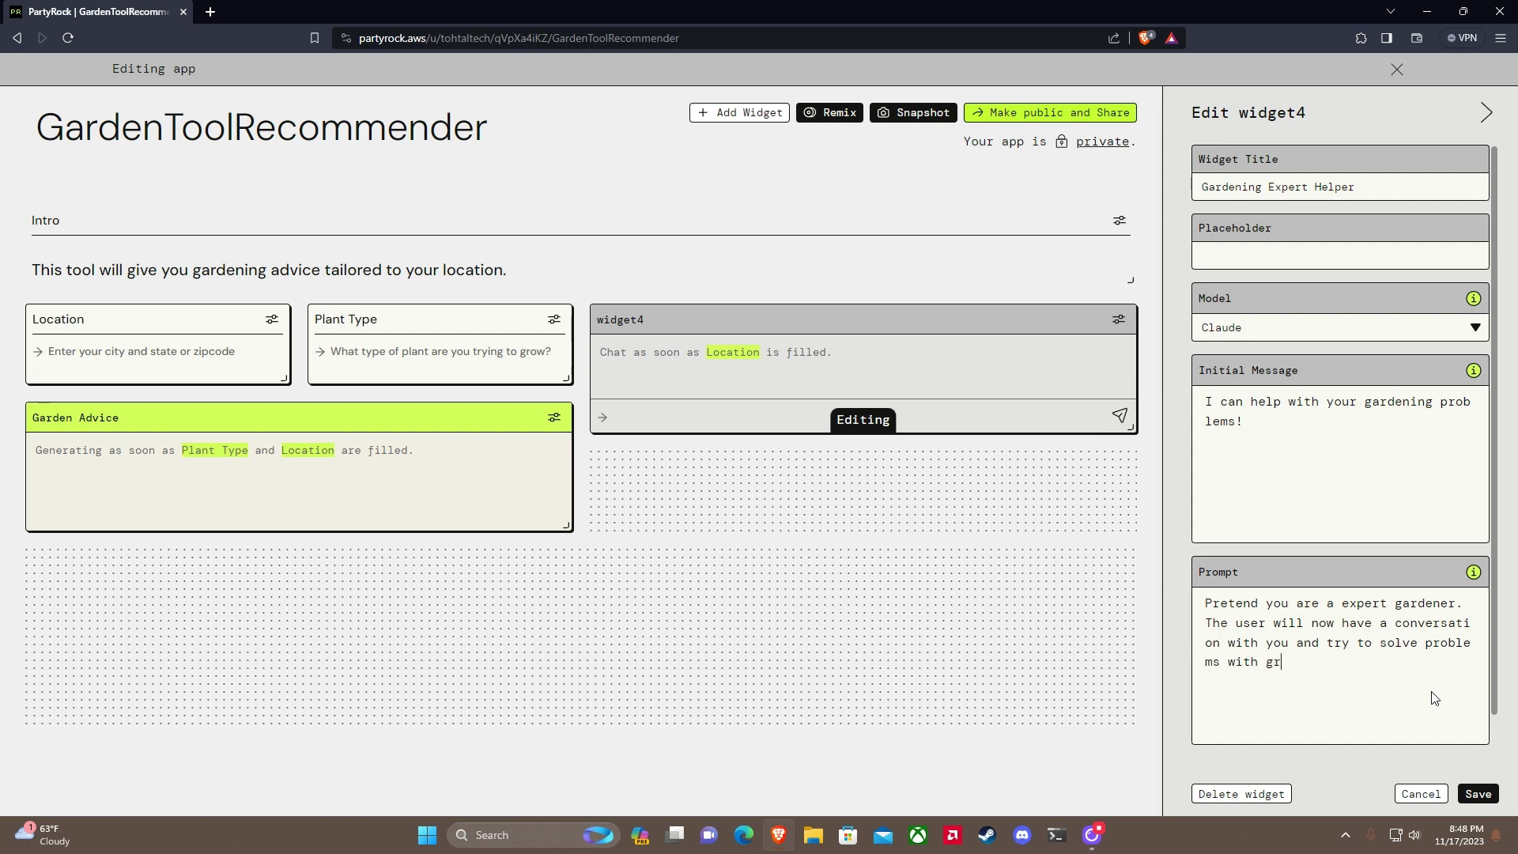
text(owing their plant.)
Step: Save the chatbot, then enter Location 90001 and Plant Type Garlic
click(1479, 794)
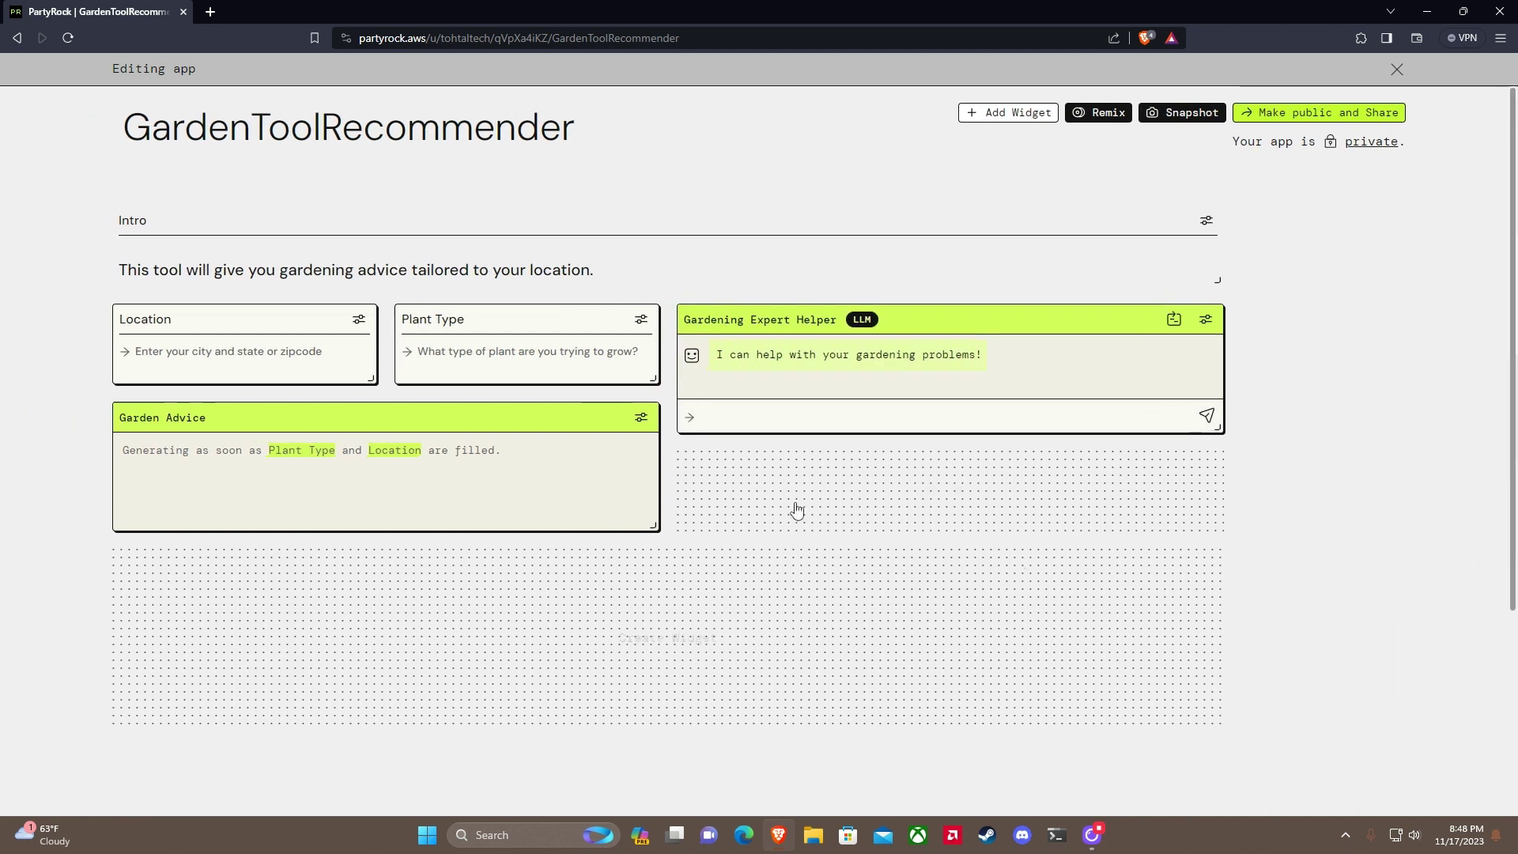
click(255, 358)
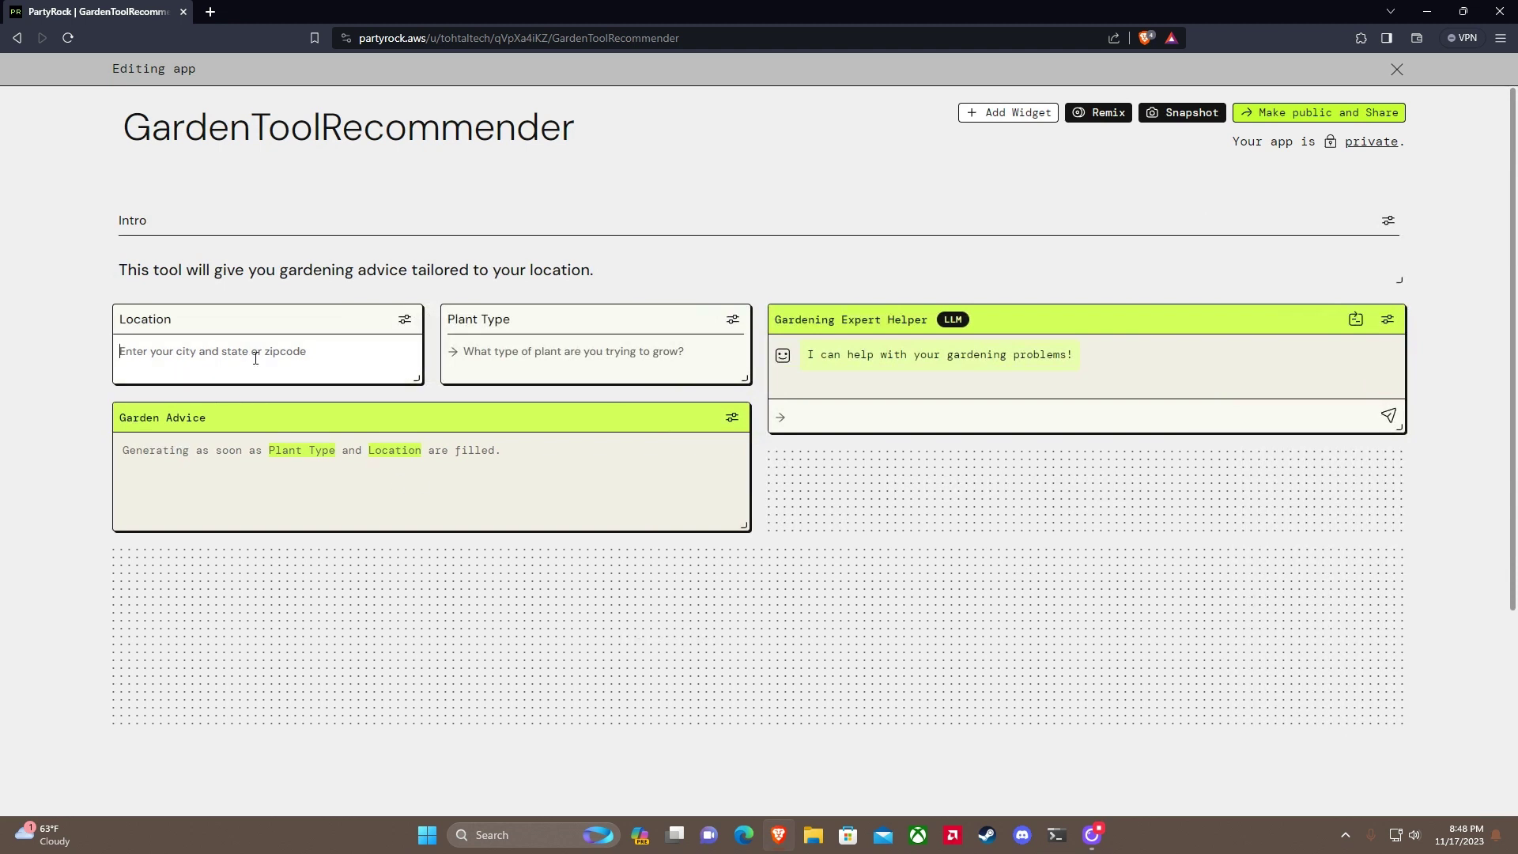
text(90001)
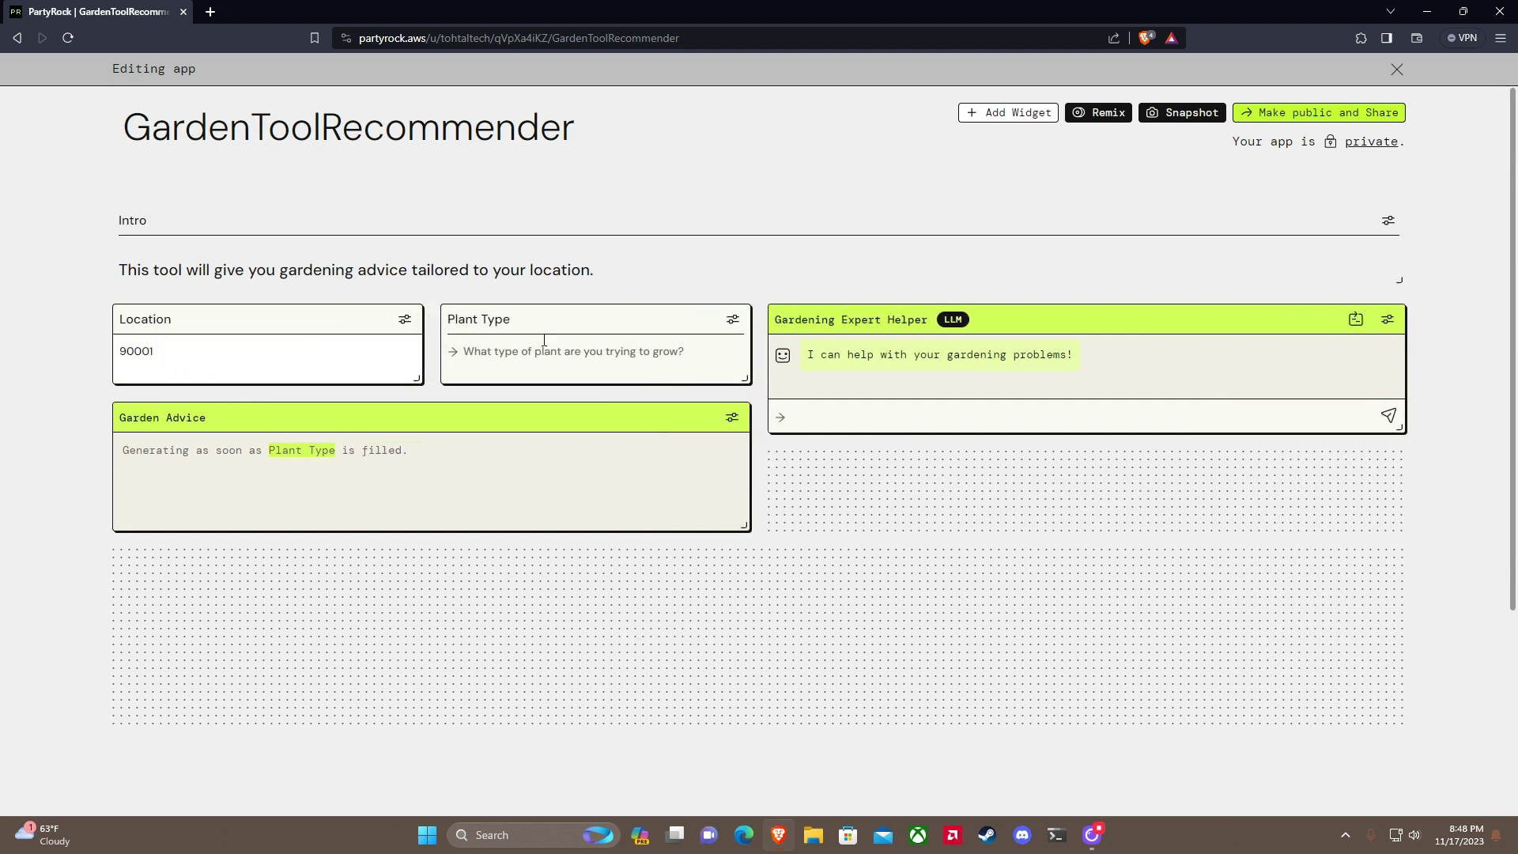
click(544, 341)
text(Garlic)
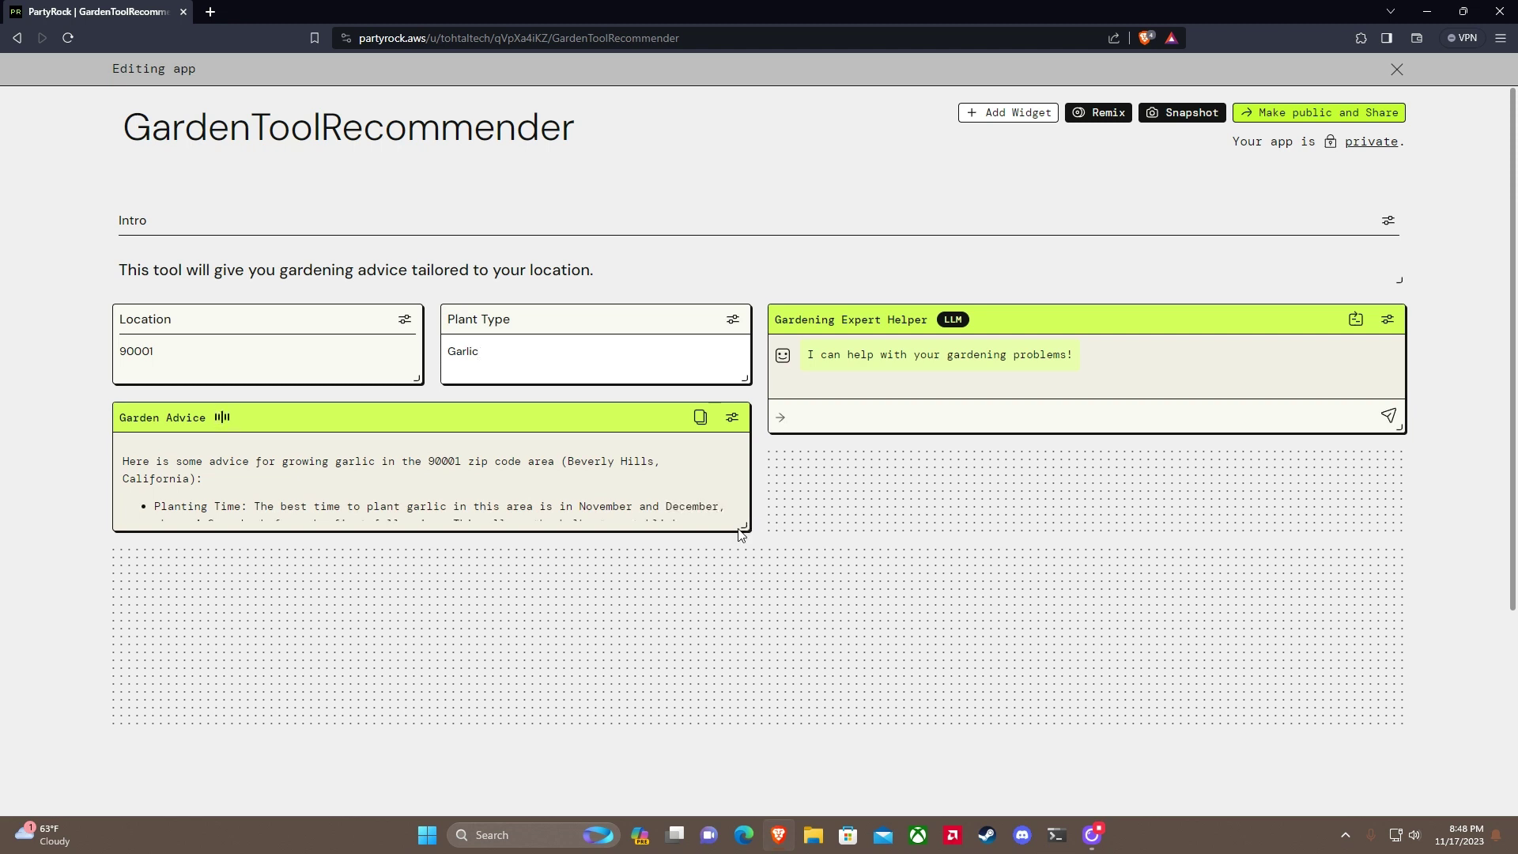
Step: Enlarge the Garden Advice widget to show more of the garlic advice
drag(742, 532, 747, 723)
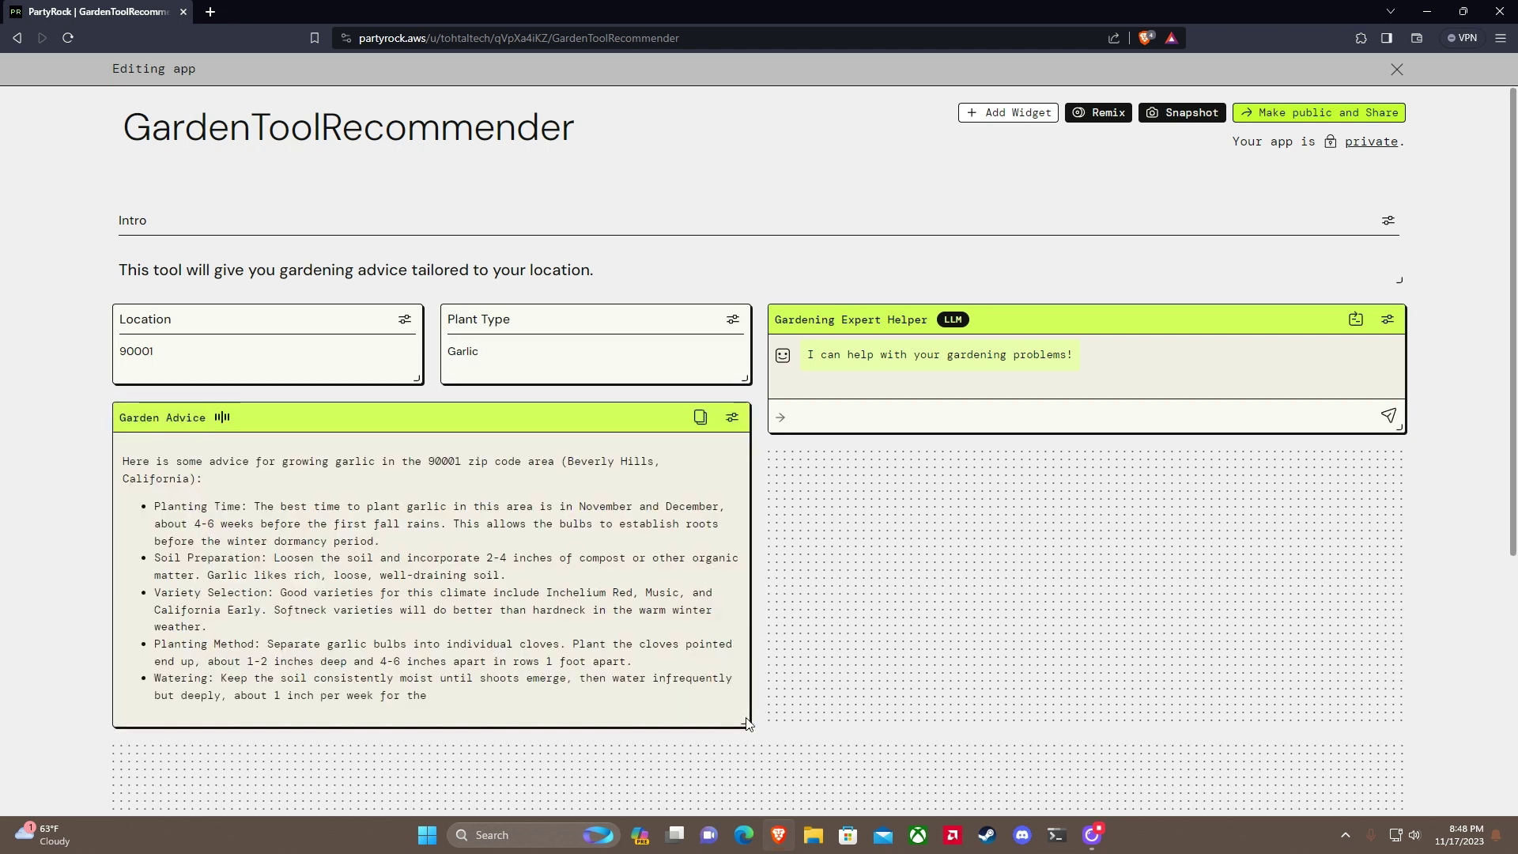
scroll(763, 676, down, 2)
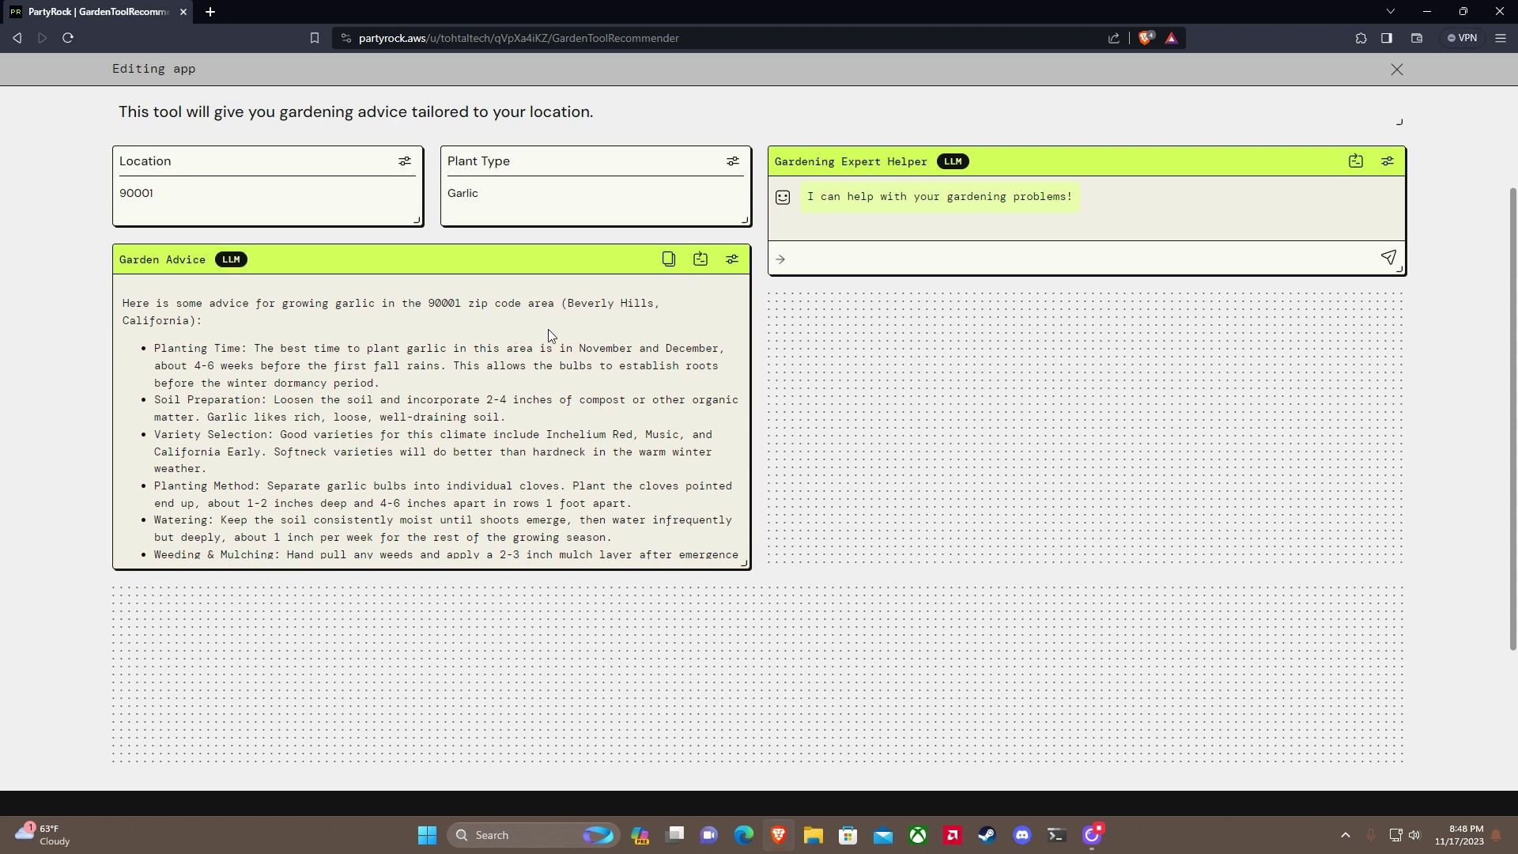
scroll(634, 381, up, 1)
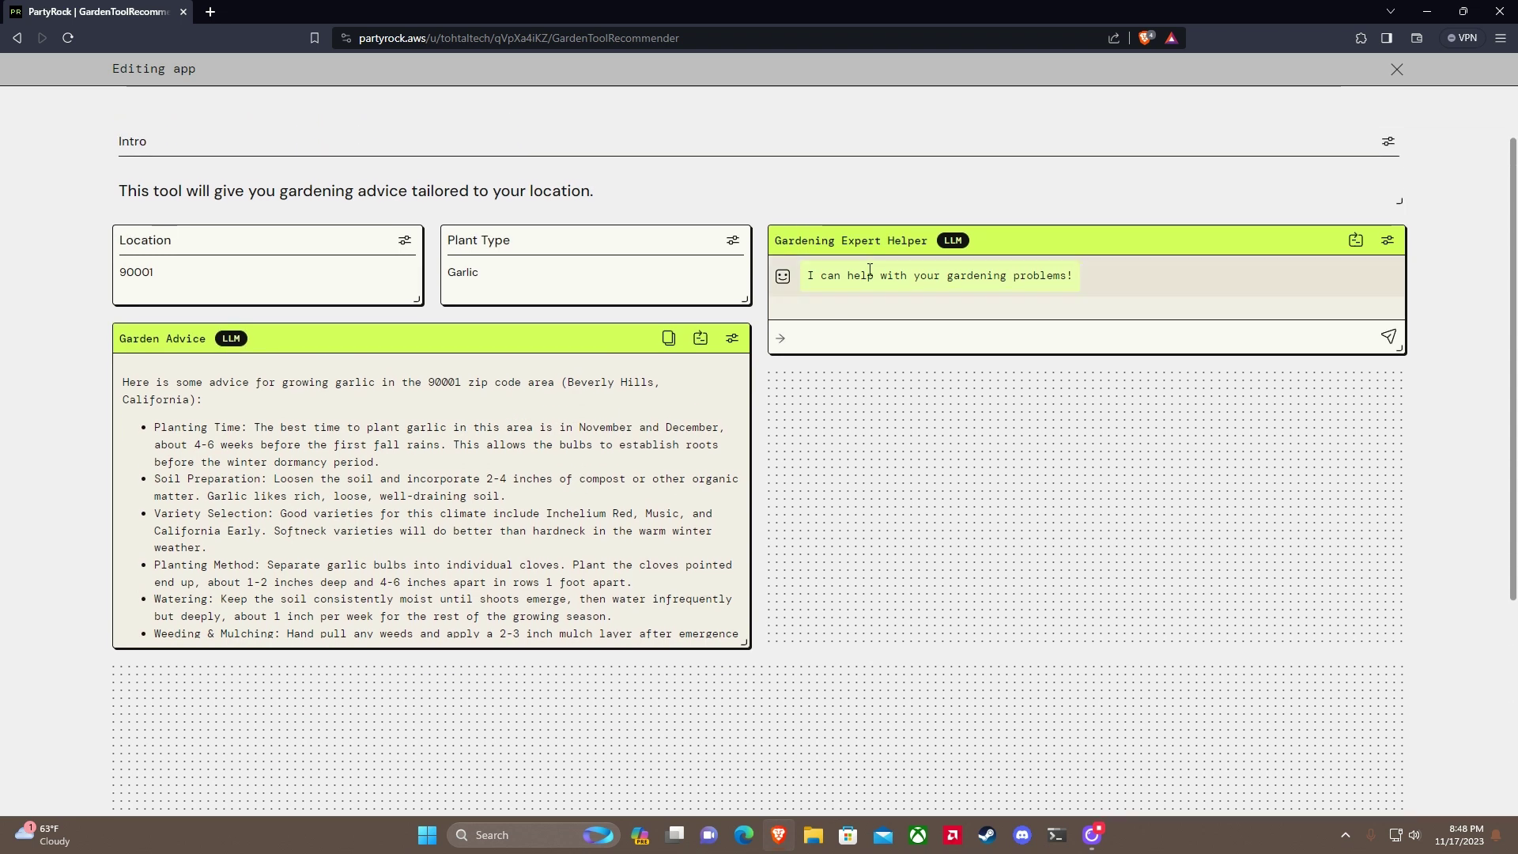
Step: Ask the Gardening Expert Helper 'My garlic is not growing' and make the chat taller
click(862, 333)
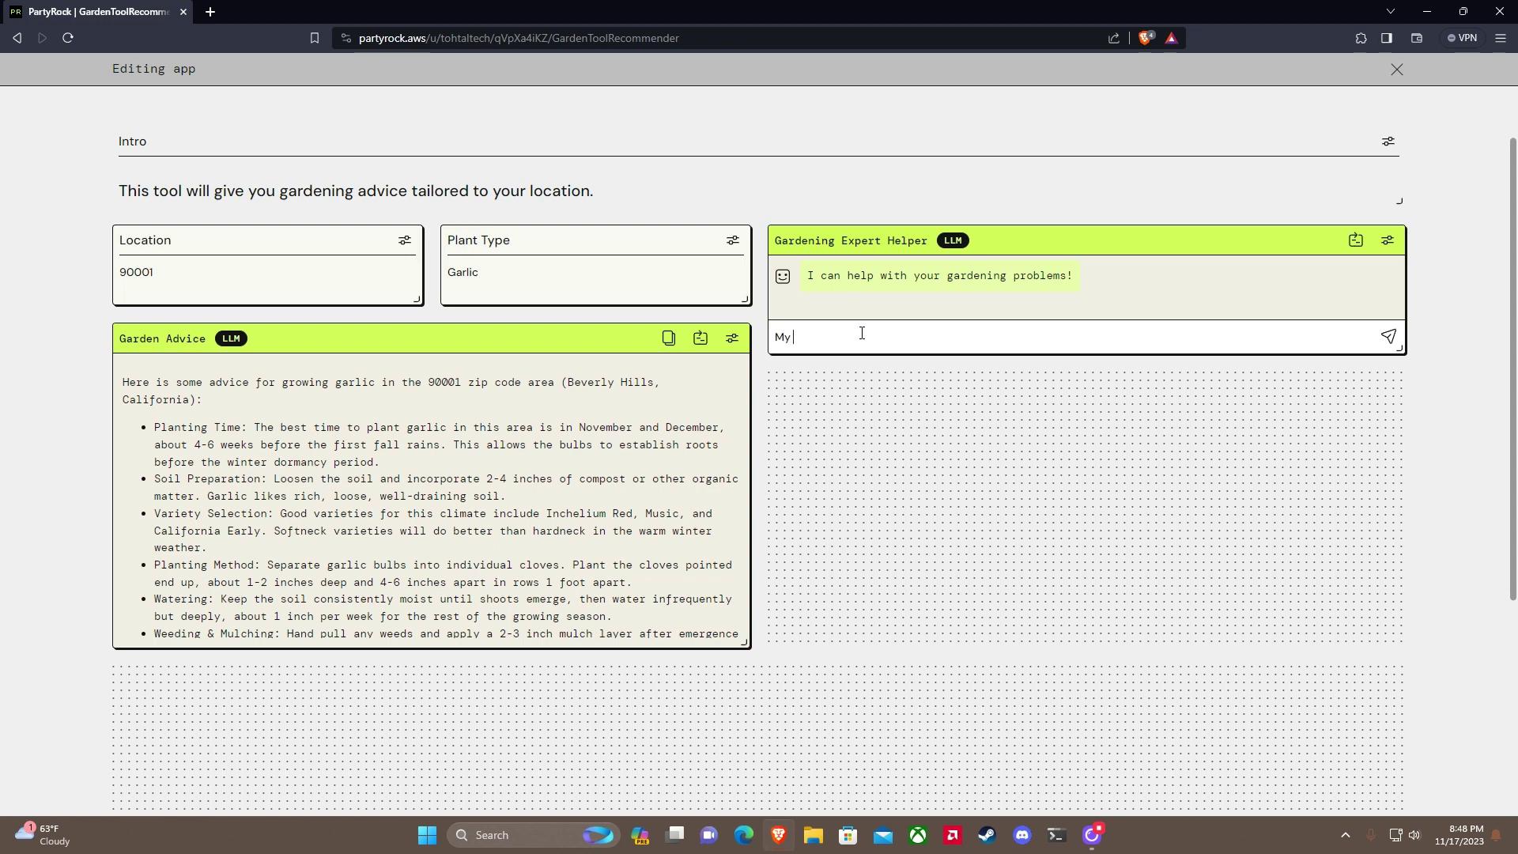
text(My garlic is not growing)
key(Return)
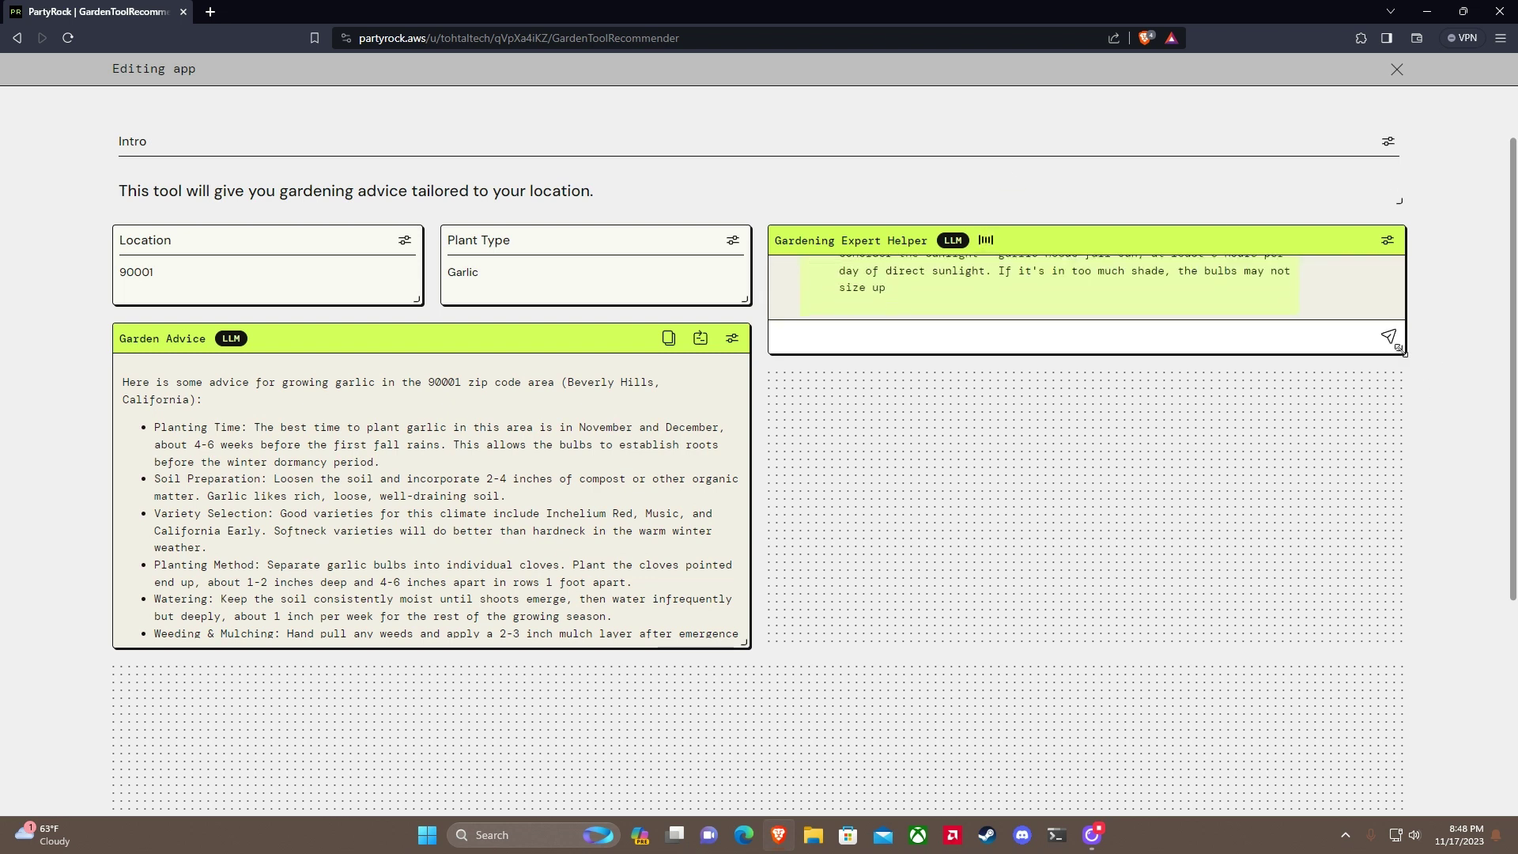
drag(1404, 361, 1392, 618)
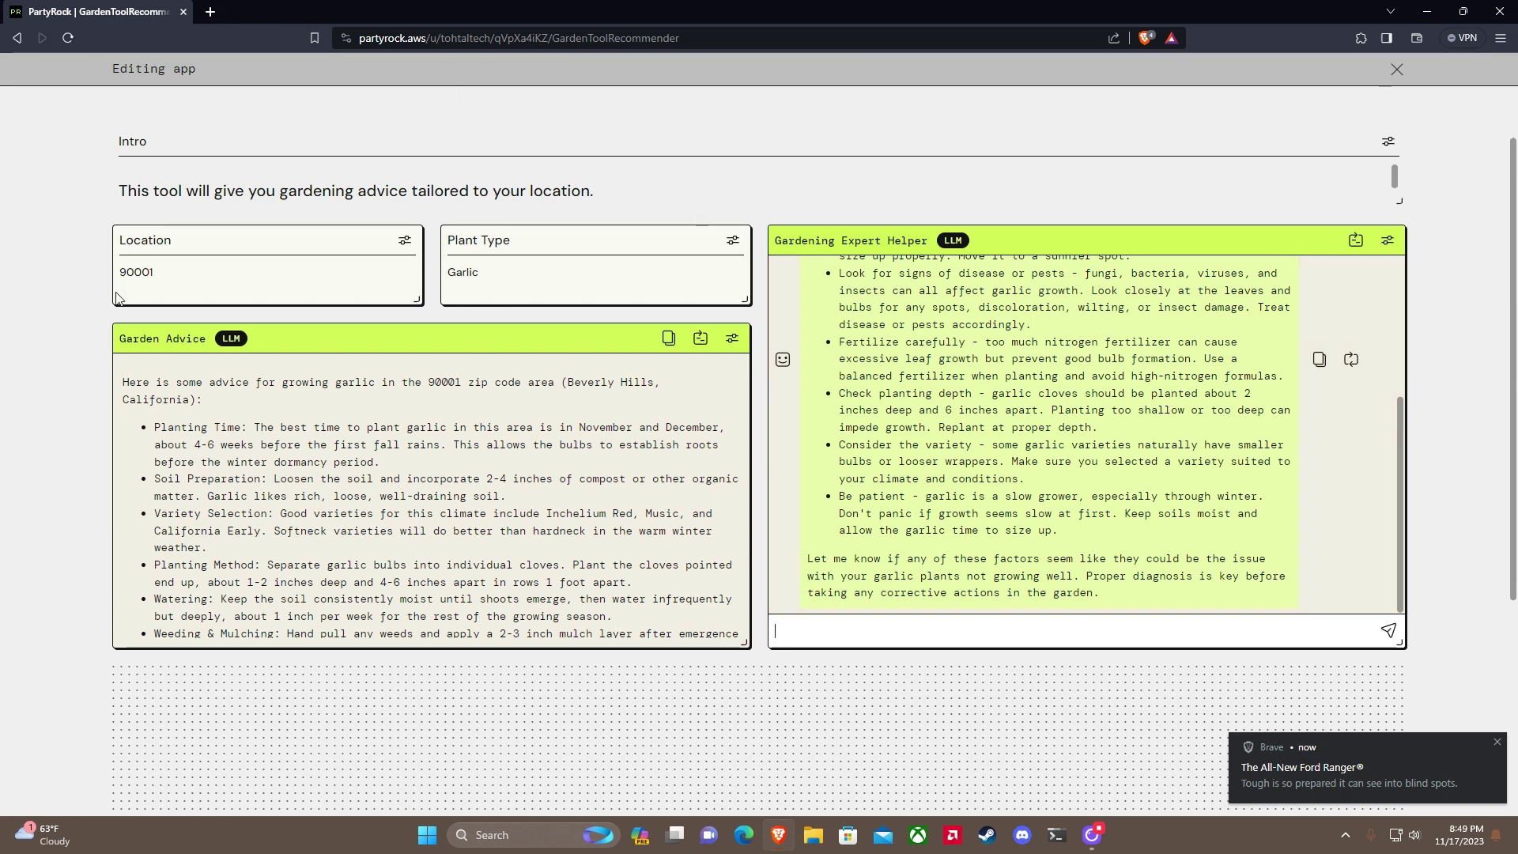
Step: Replace Location 90001 with Irvine so the garlic advice regenerates for Irvine
drag(190, 265, 115, 284)
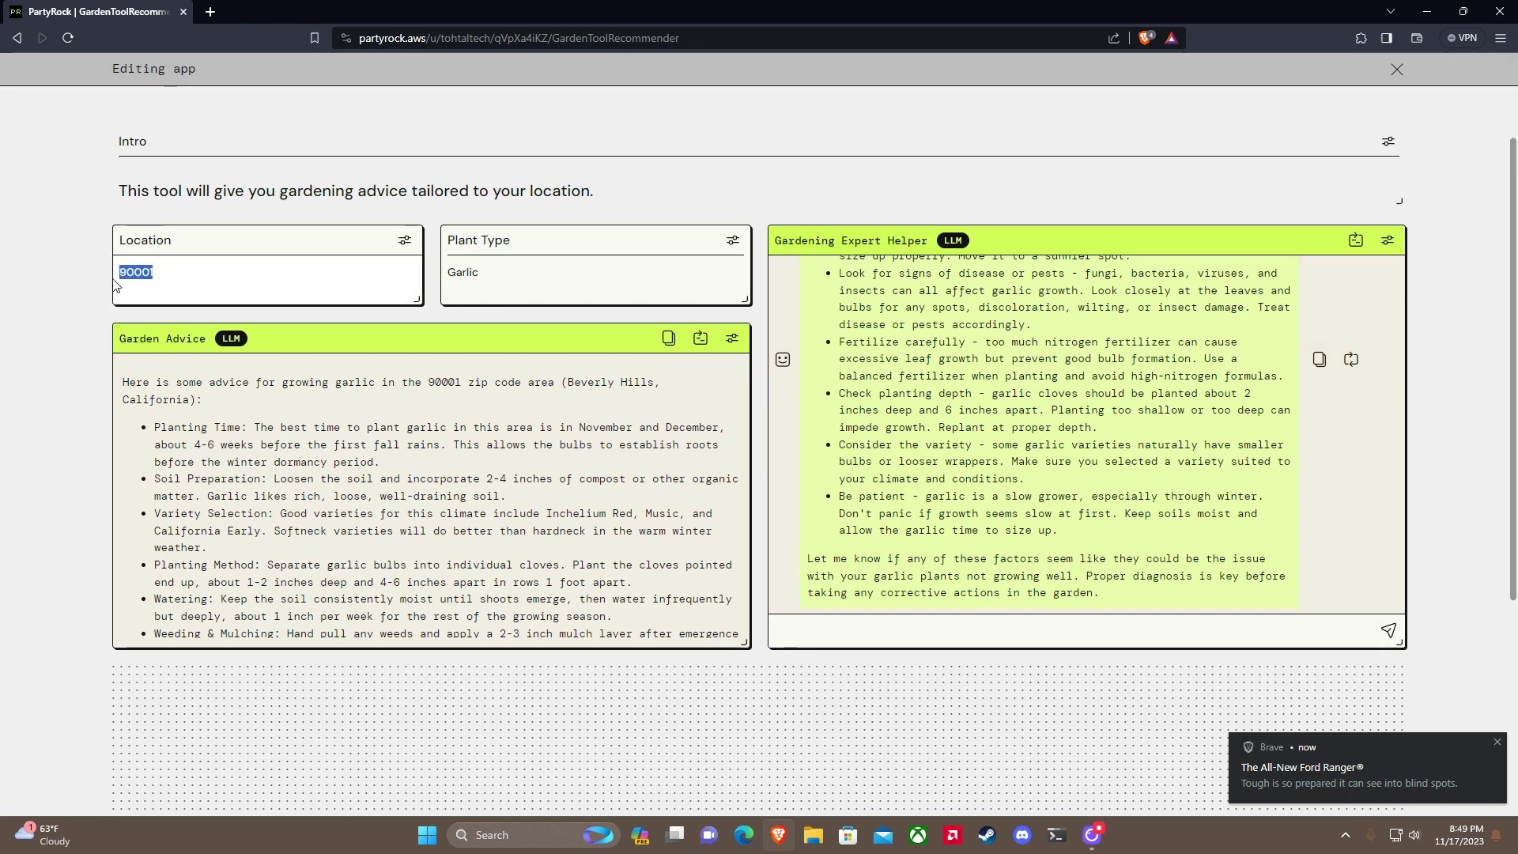
text(Irvine)
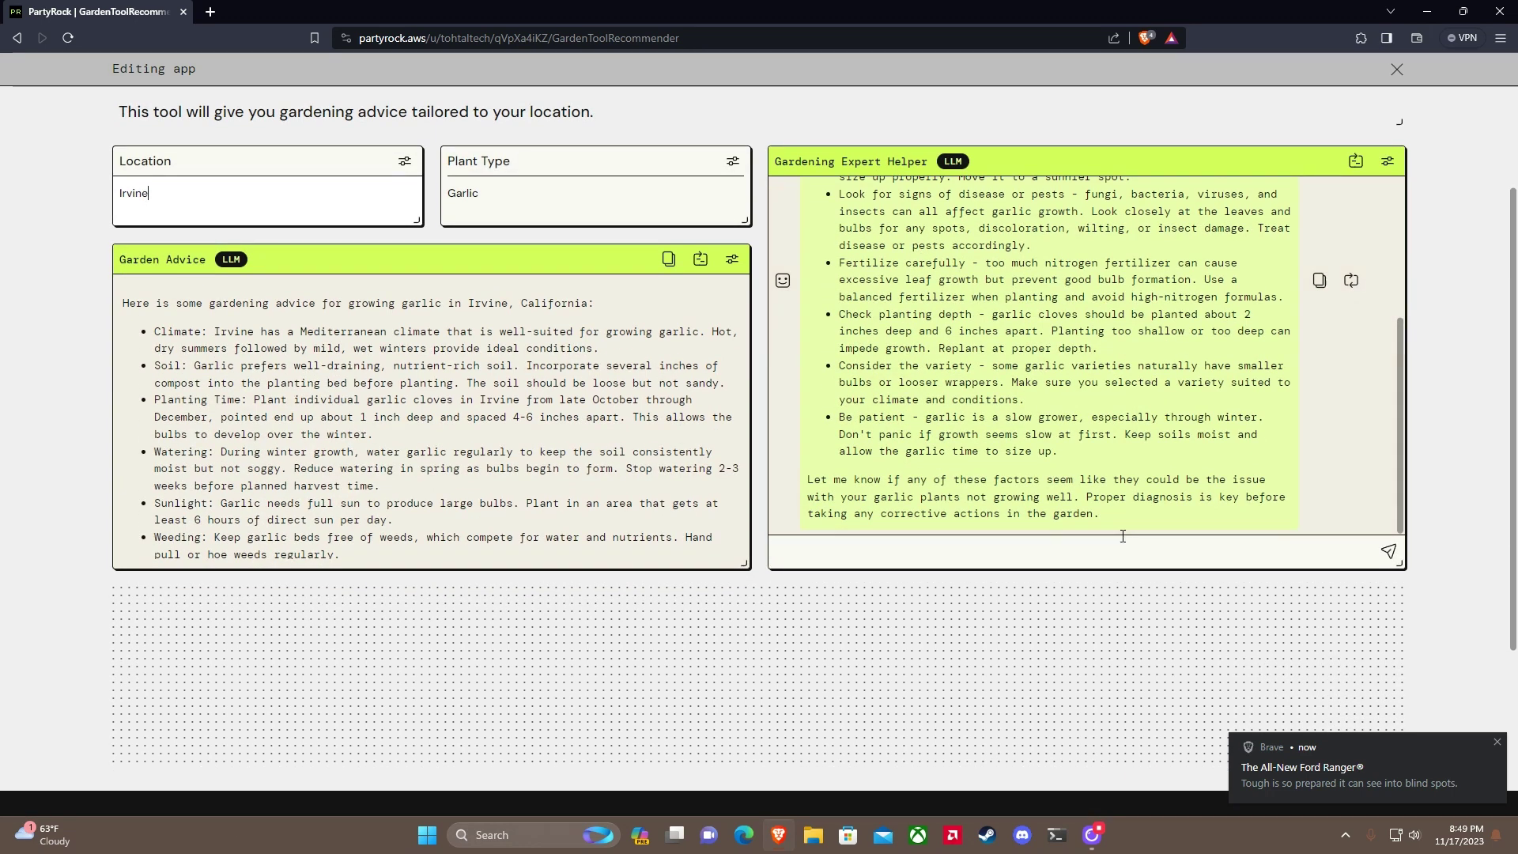
scroll(780, 456, down, 1)
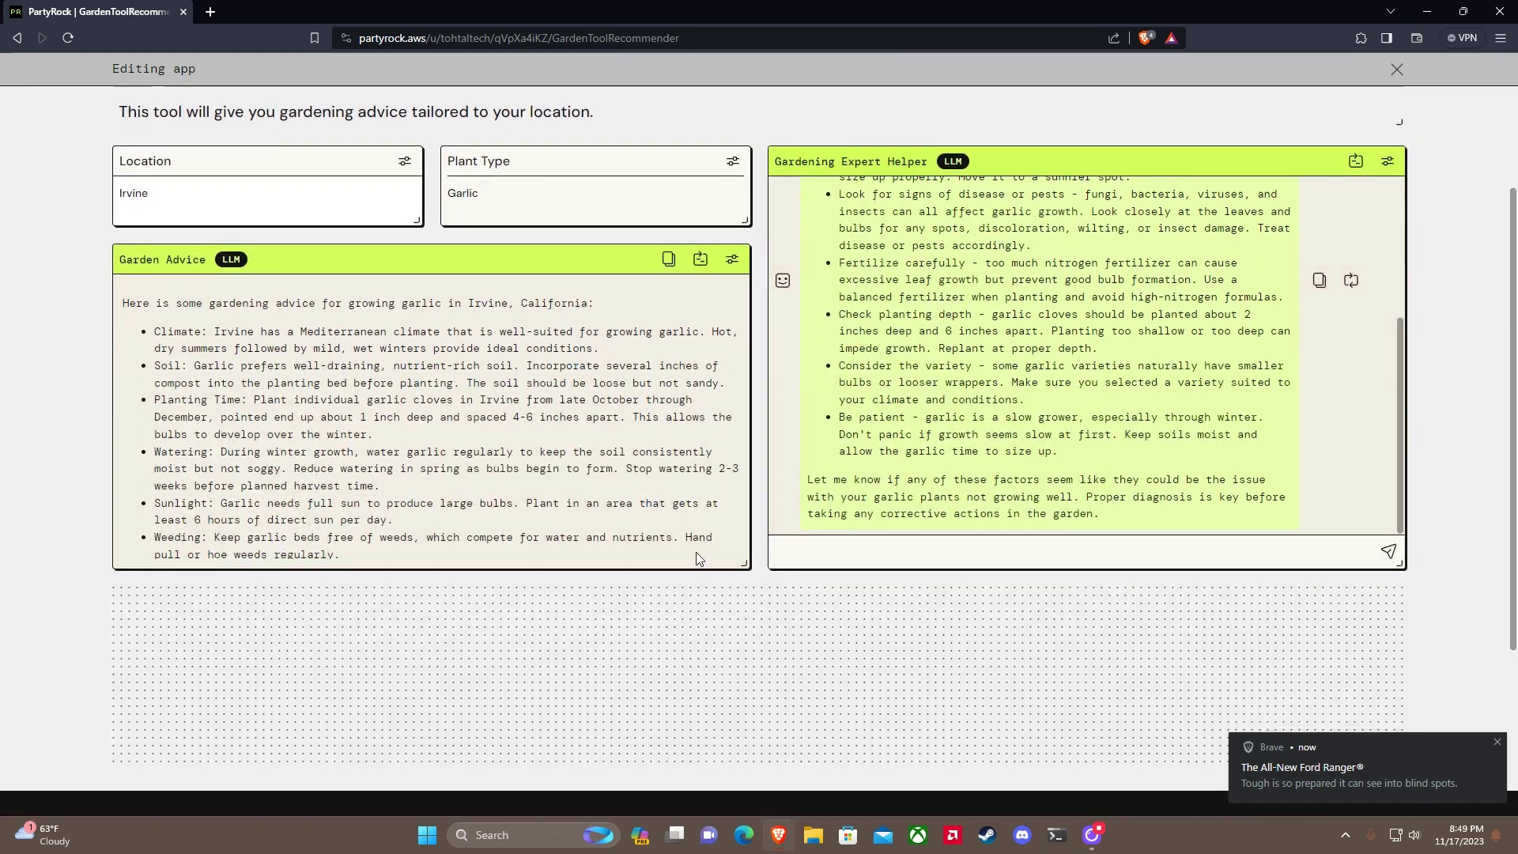
click(417, 646)
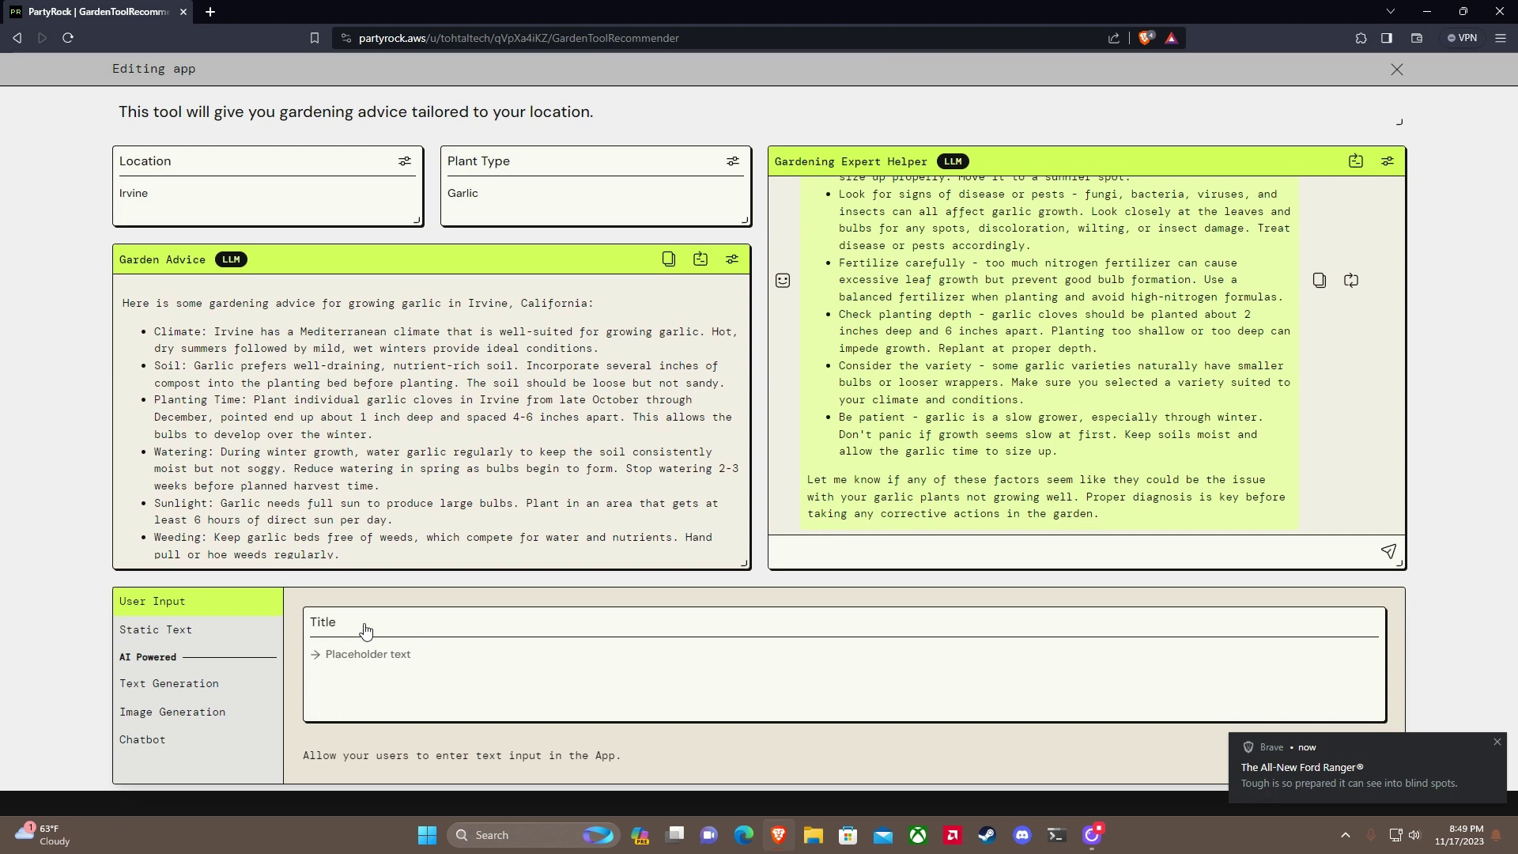
click(325, 624)
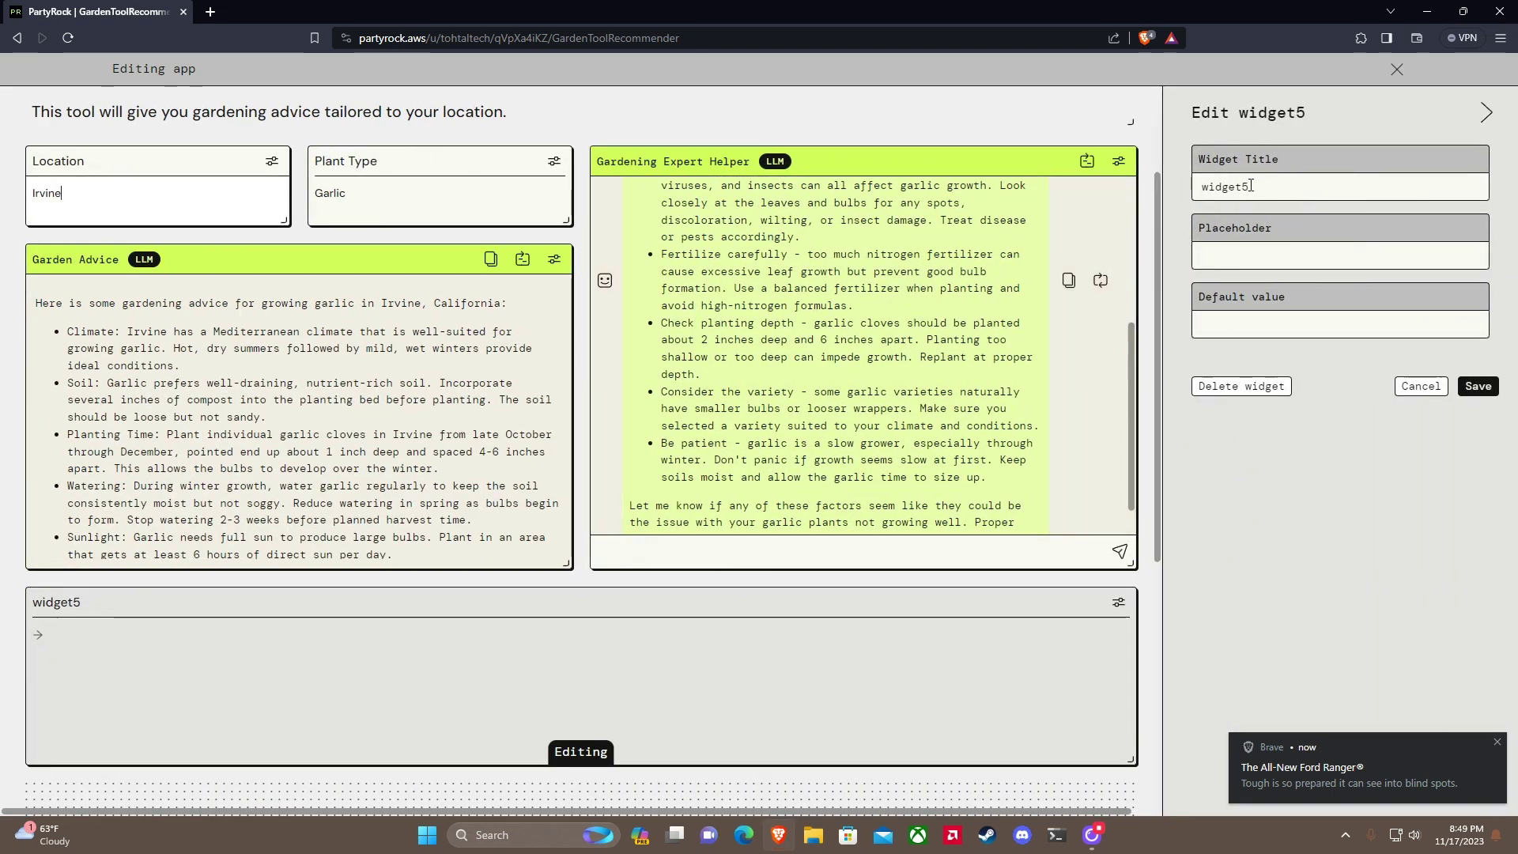
drag(1251, 186, 1173, 200)
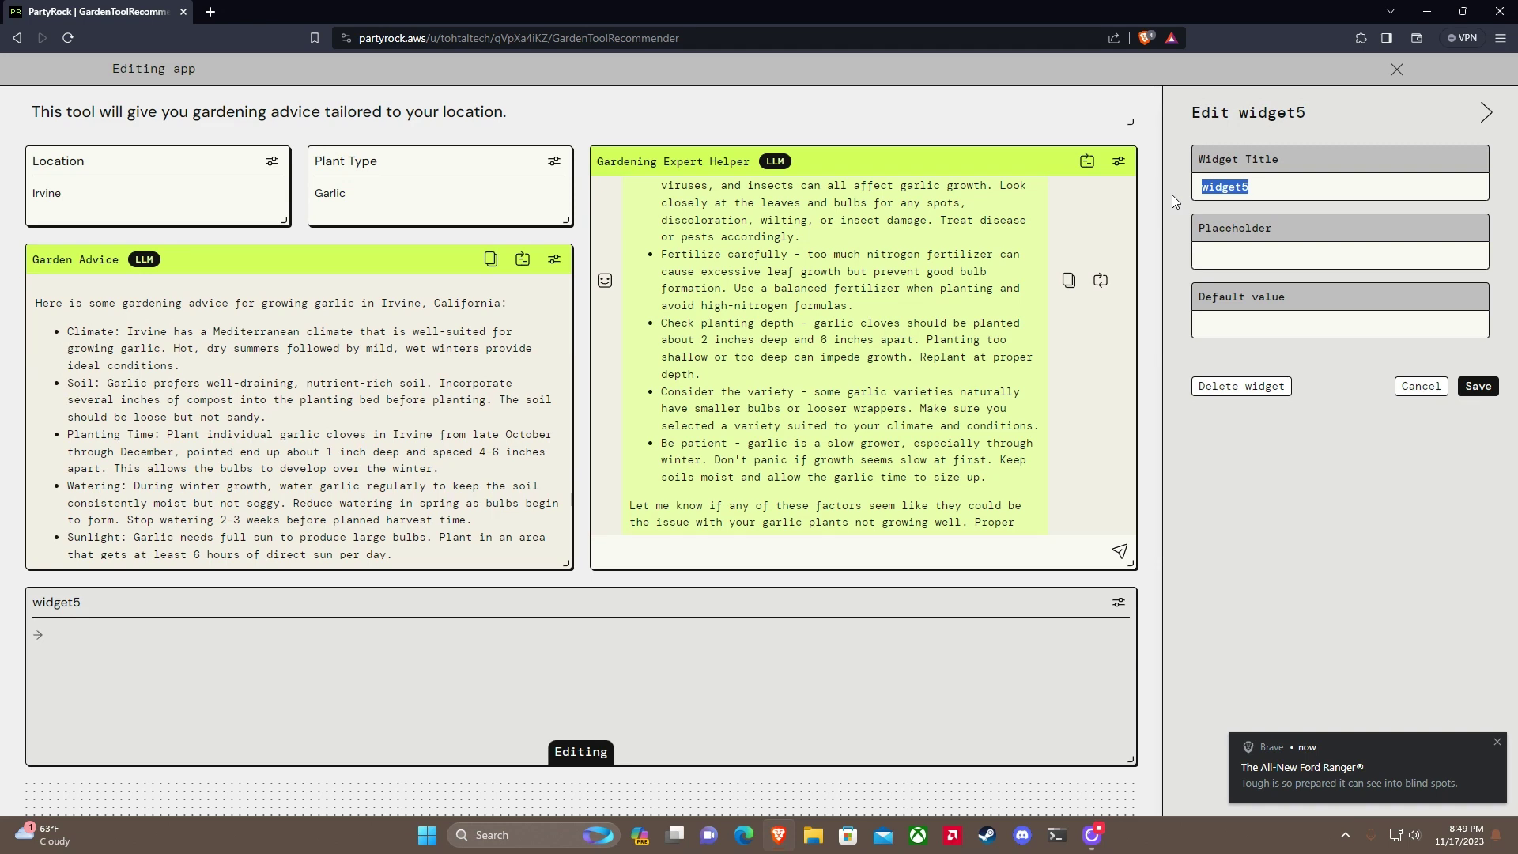
text(C)
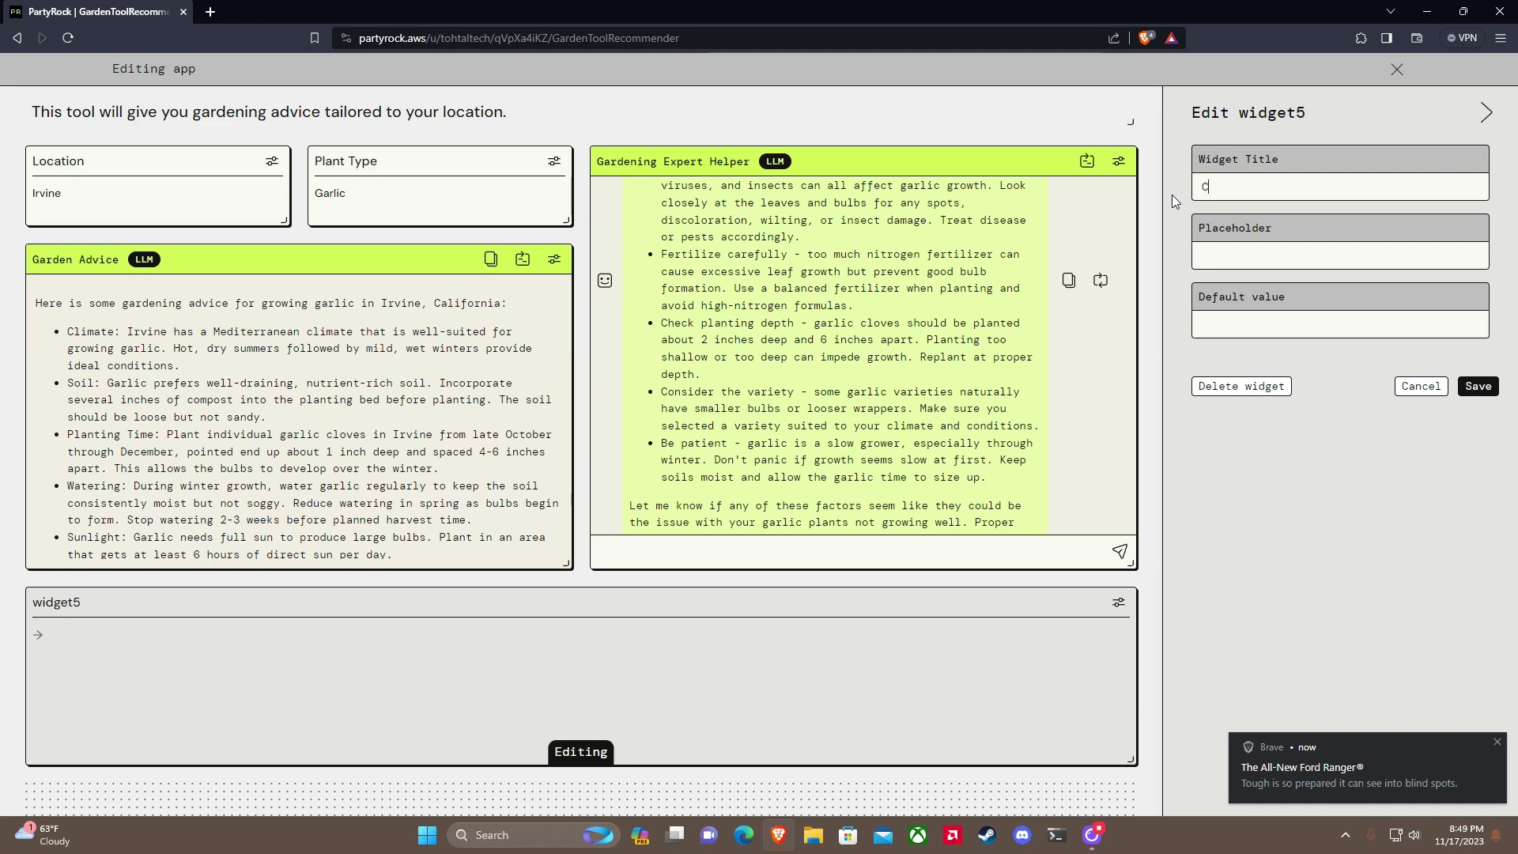
text(Fertilizer)
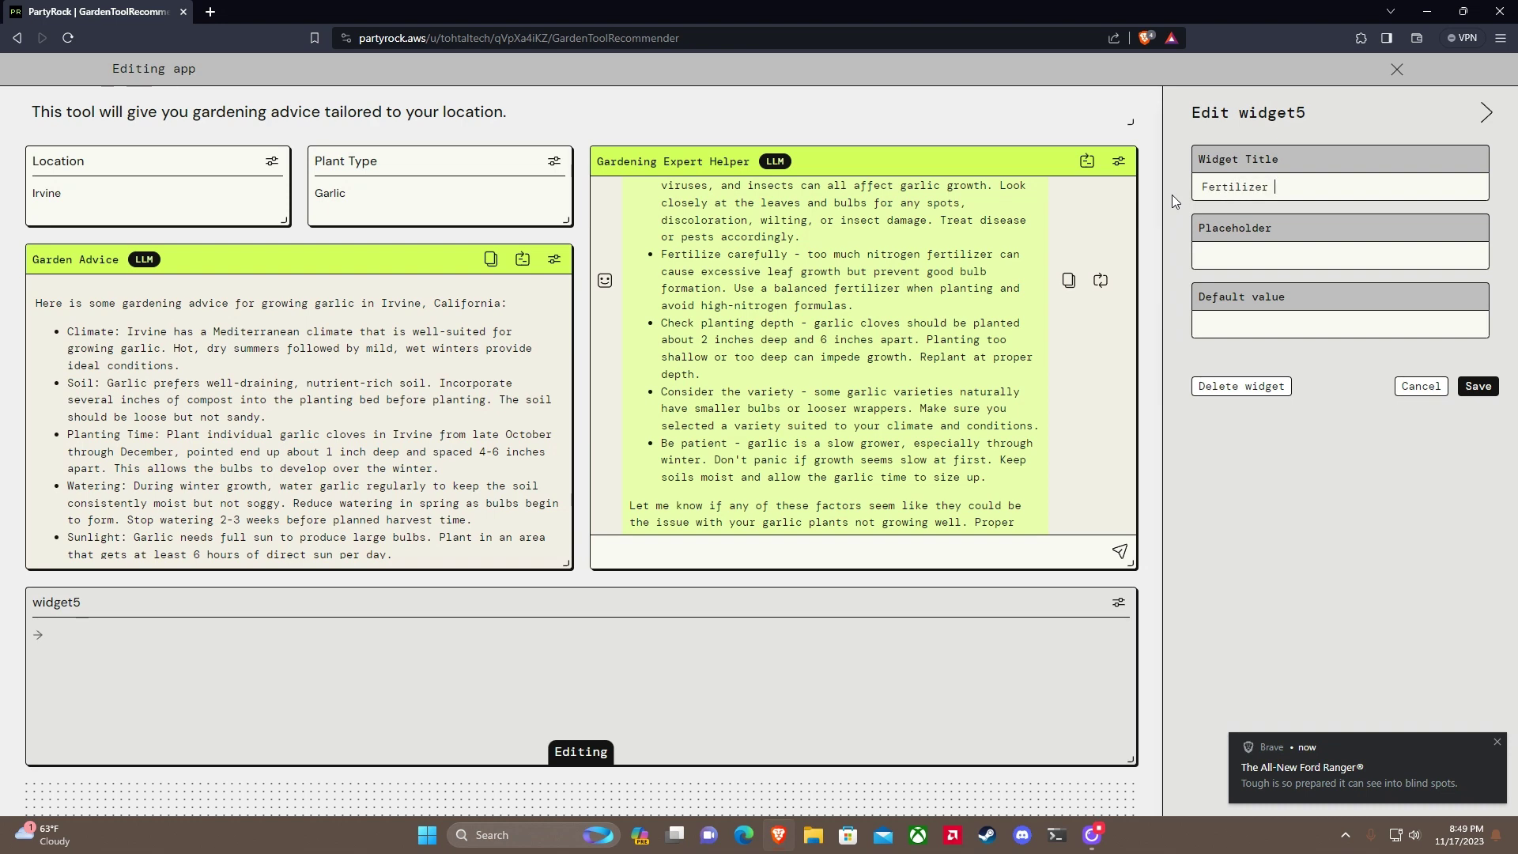
text( Type)
key(ctrl+a)
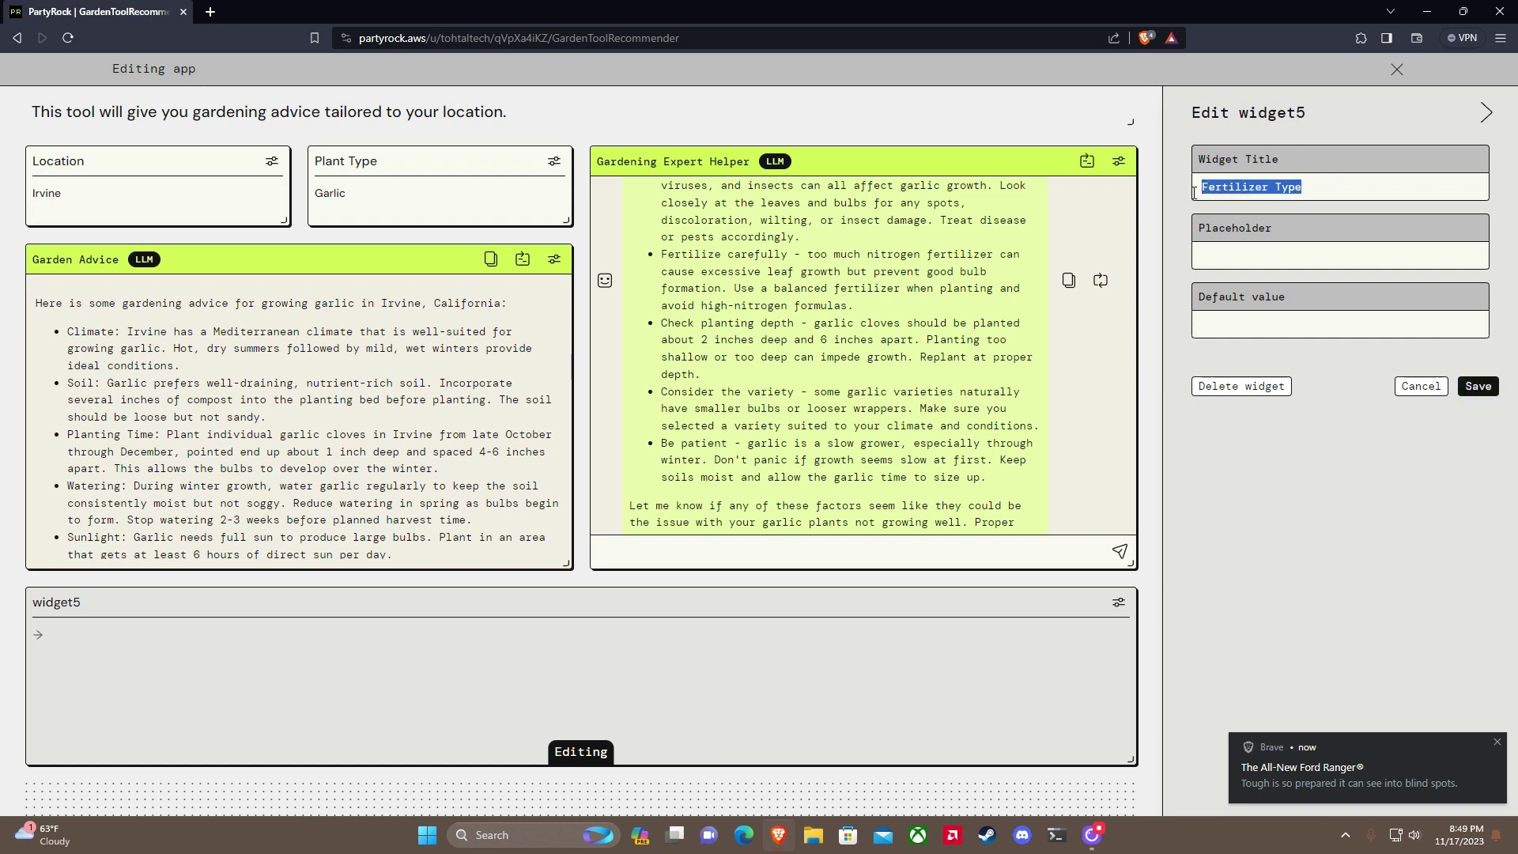
click(1270, 387)
click(1295, 477)
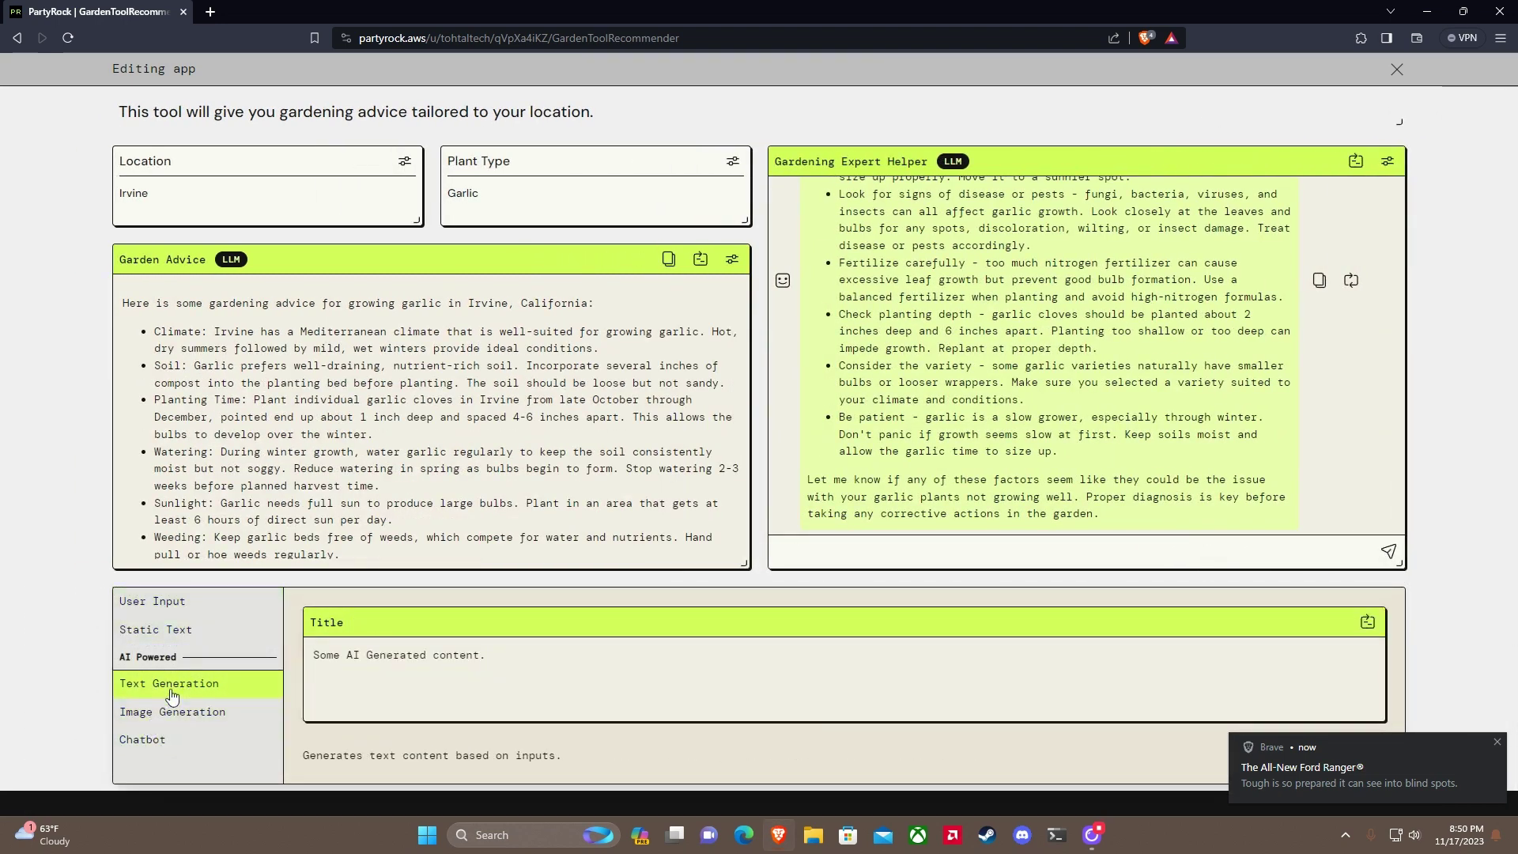
click(169, 685)
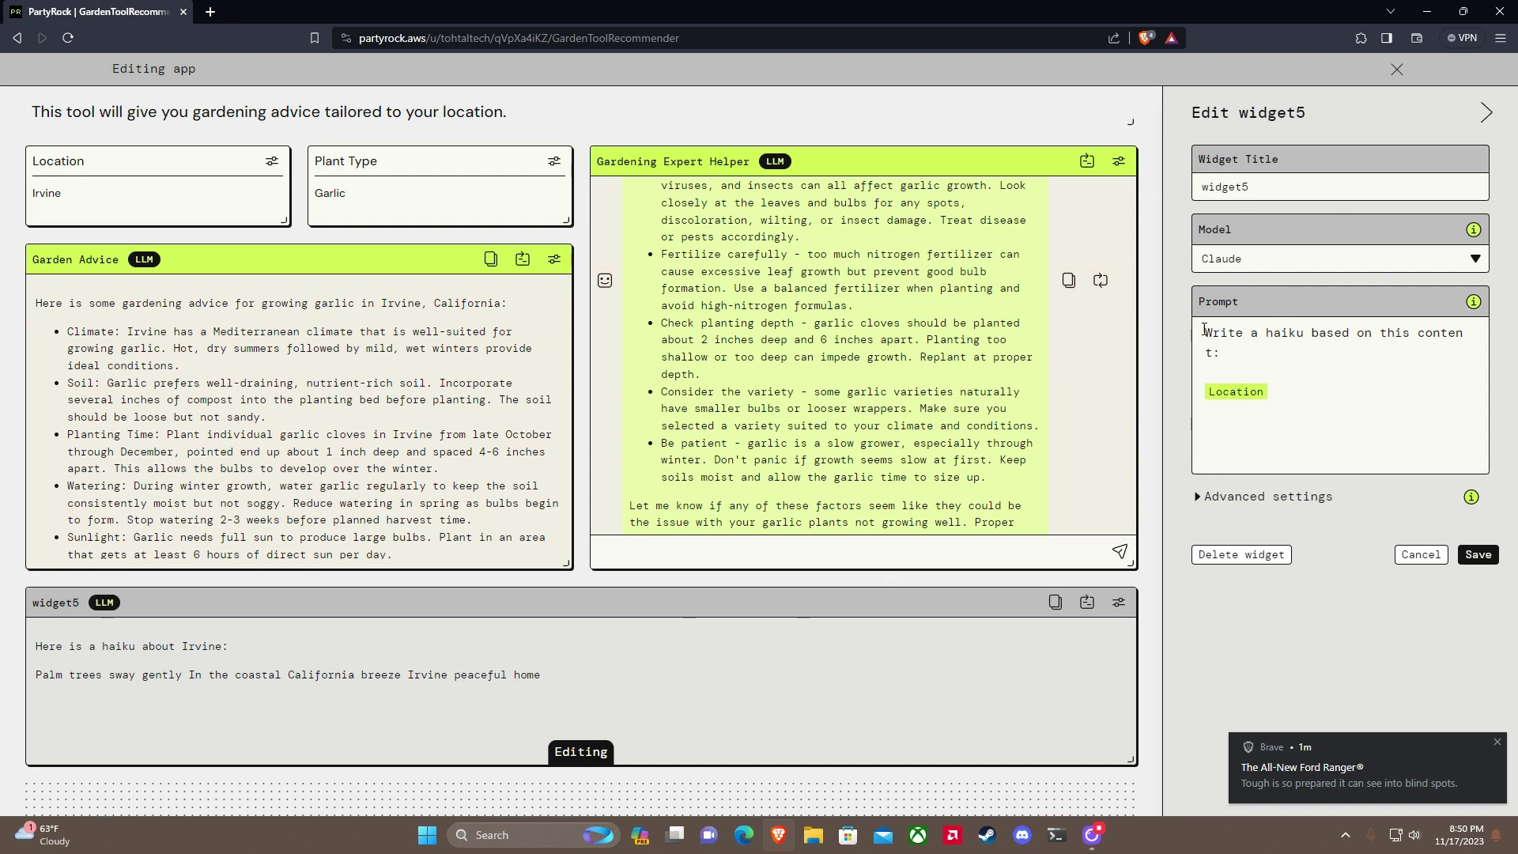
drag(1205, 329, 1227, 353)
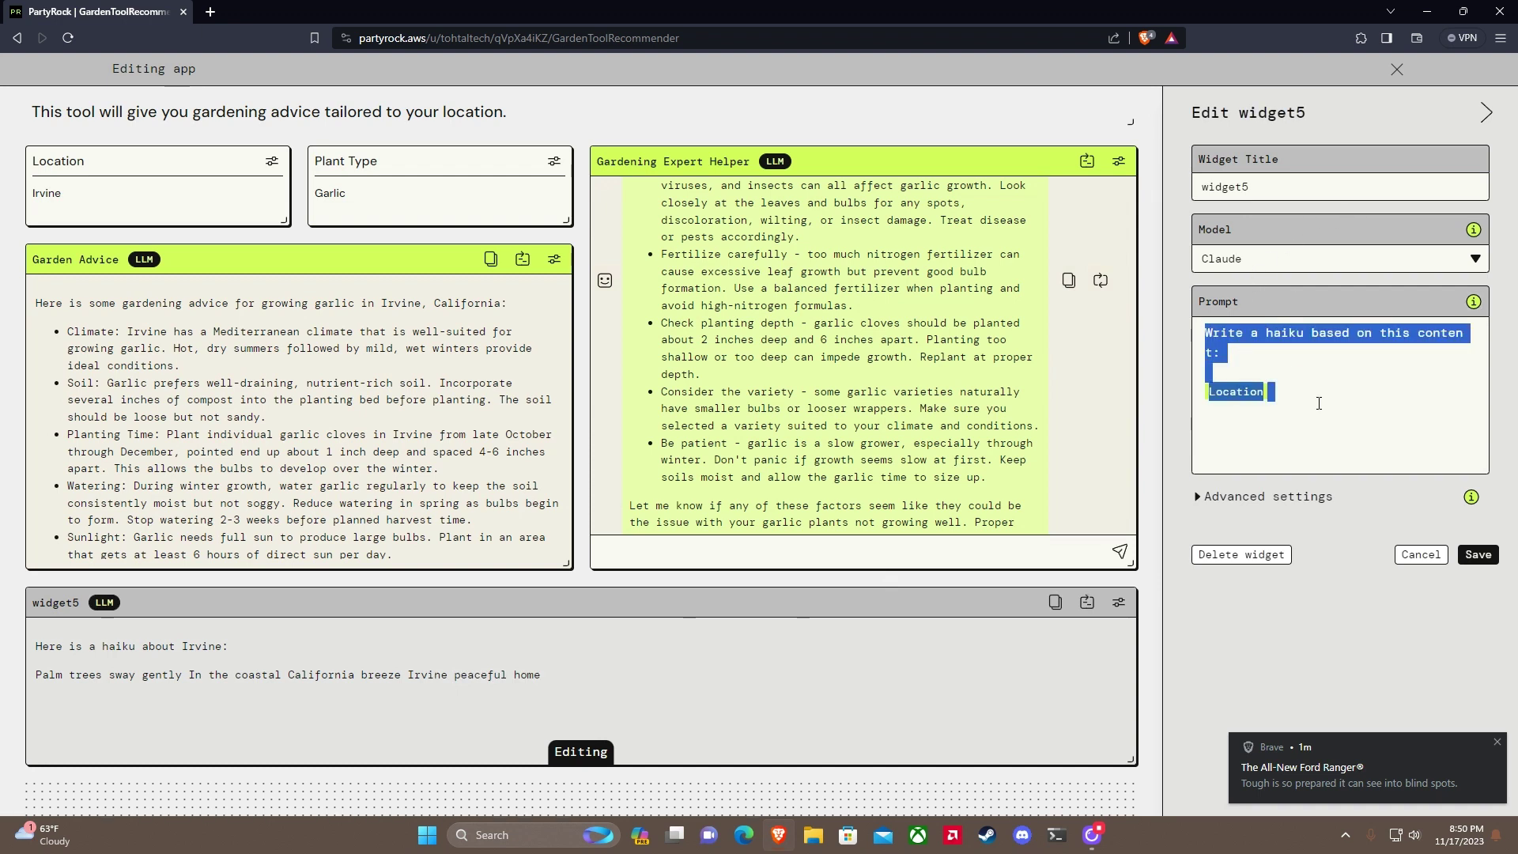
text(Give me advic)
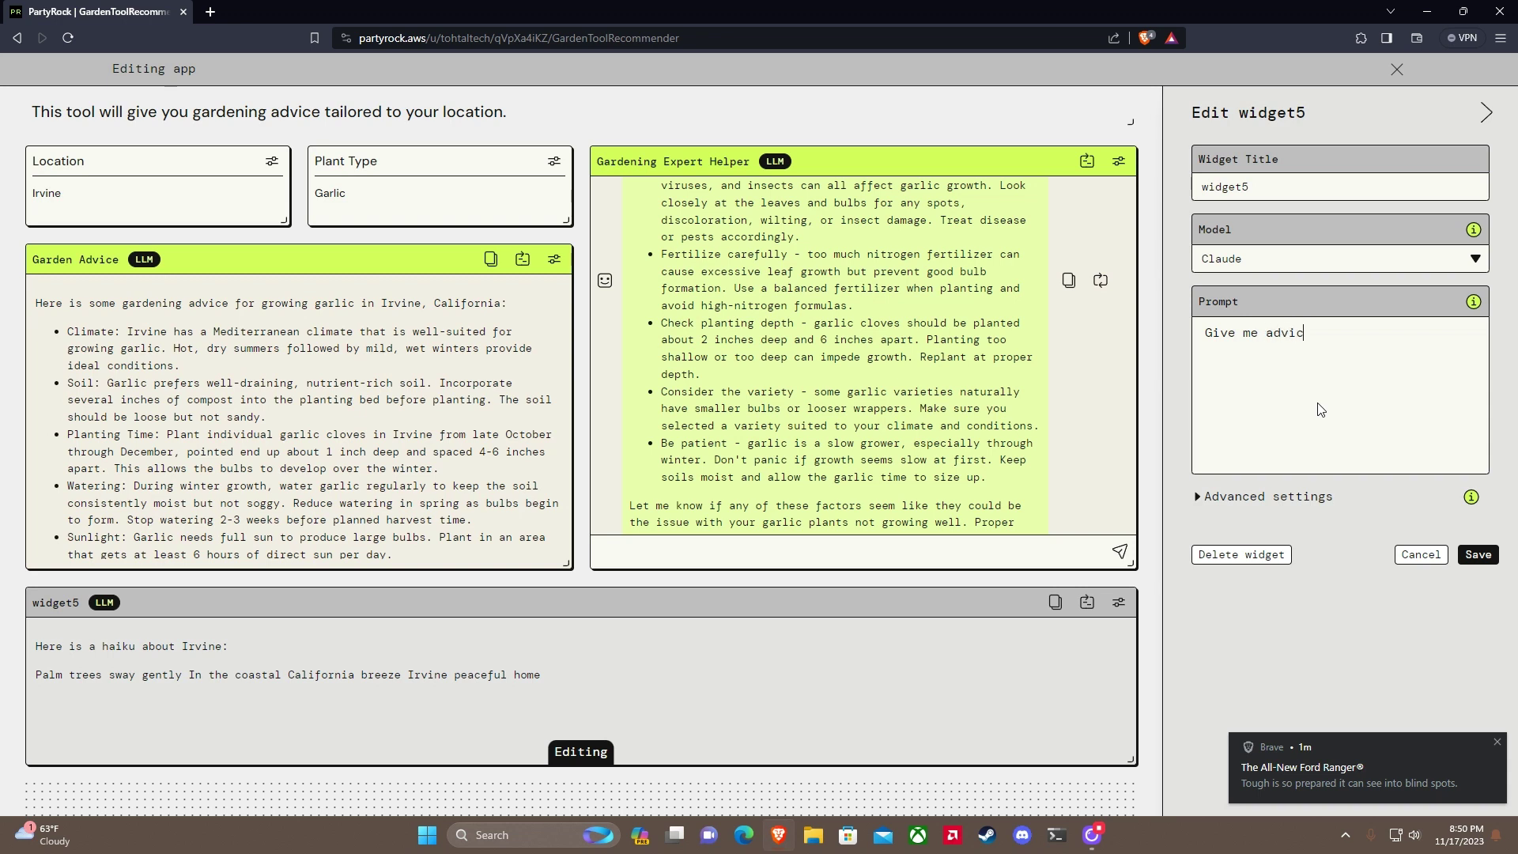
text(eate the best compost and f)
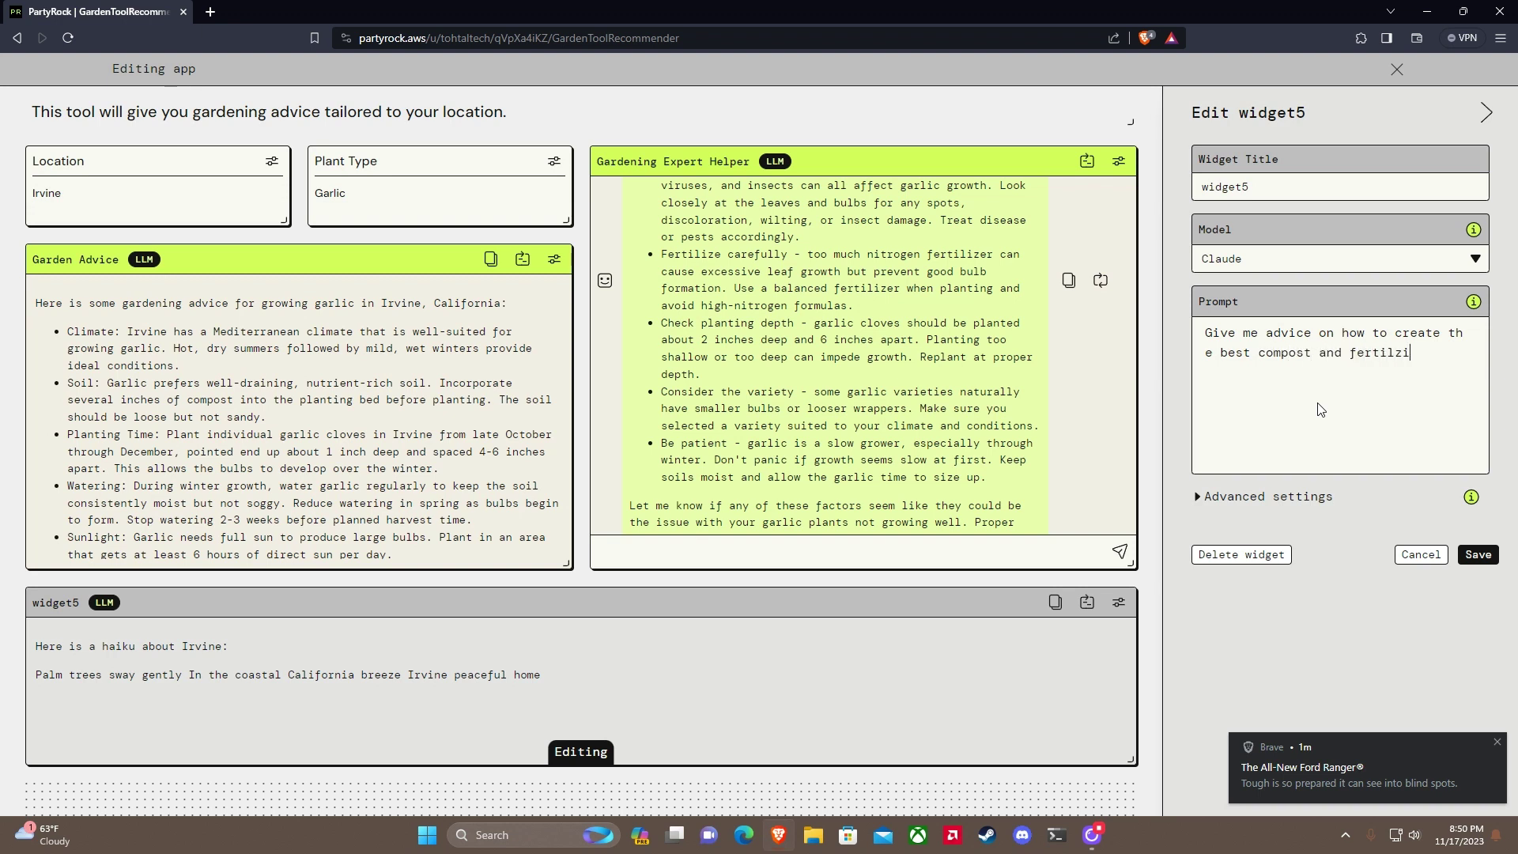
text(er)
key(BackSpace)
key(BackSpace)
key(BackSpace)
key(BackSpace)
key(BackSpace)
text(@)
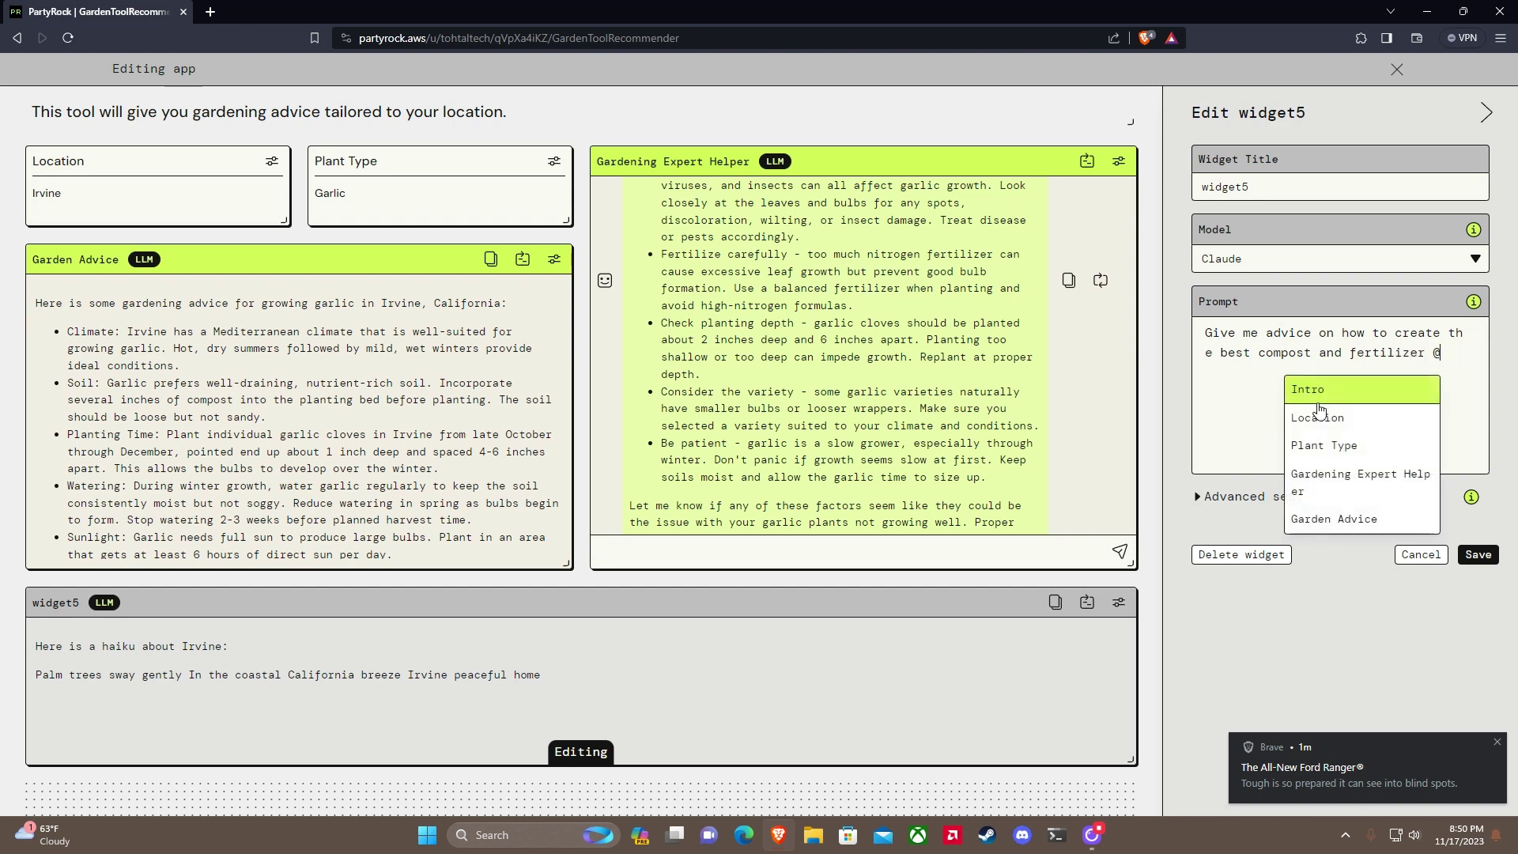
click(1326, 446)
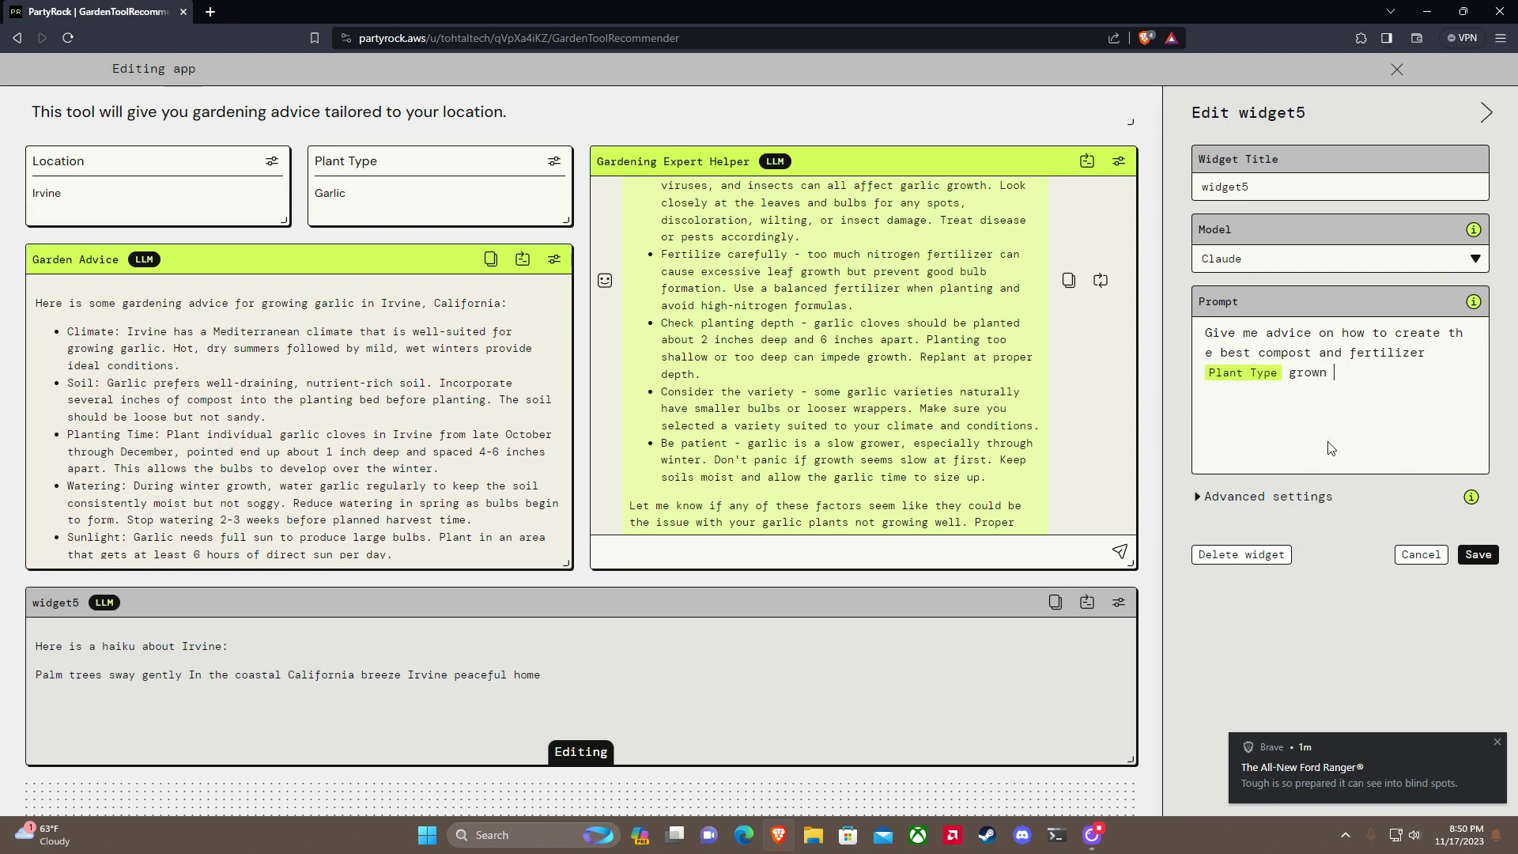
text(grown @)
click(1354, 437)
Step: Title the new widget 'Fertilizer and Compost Info'
double_click(1297, 189)
text(Fertilzer)
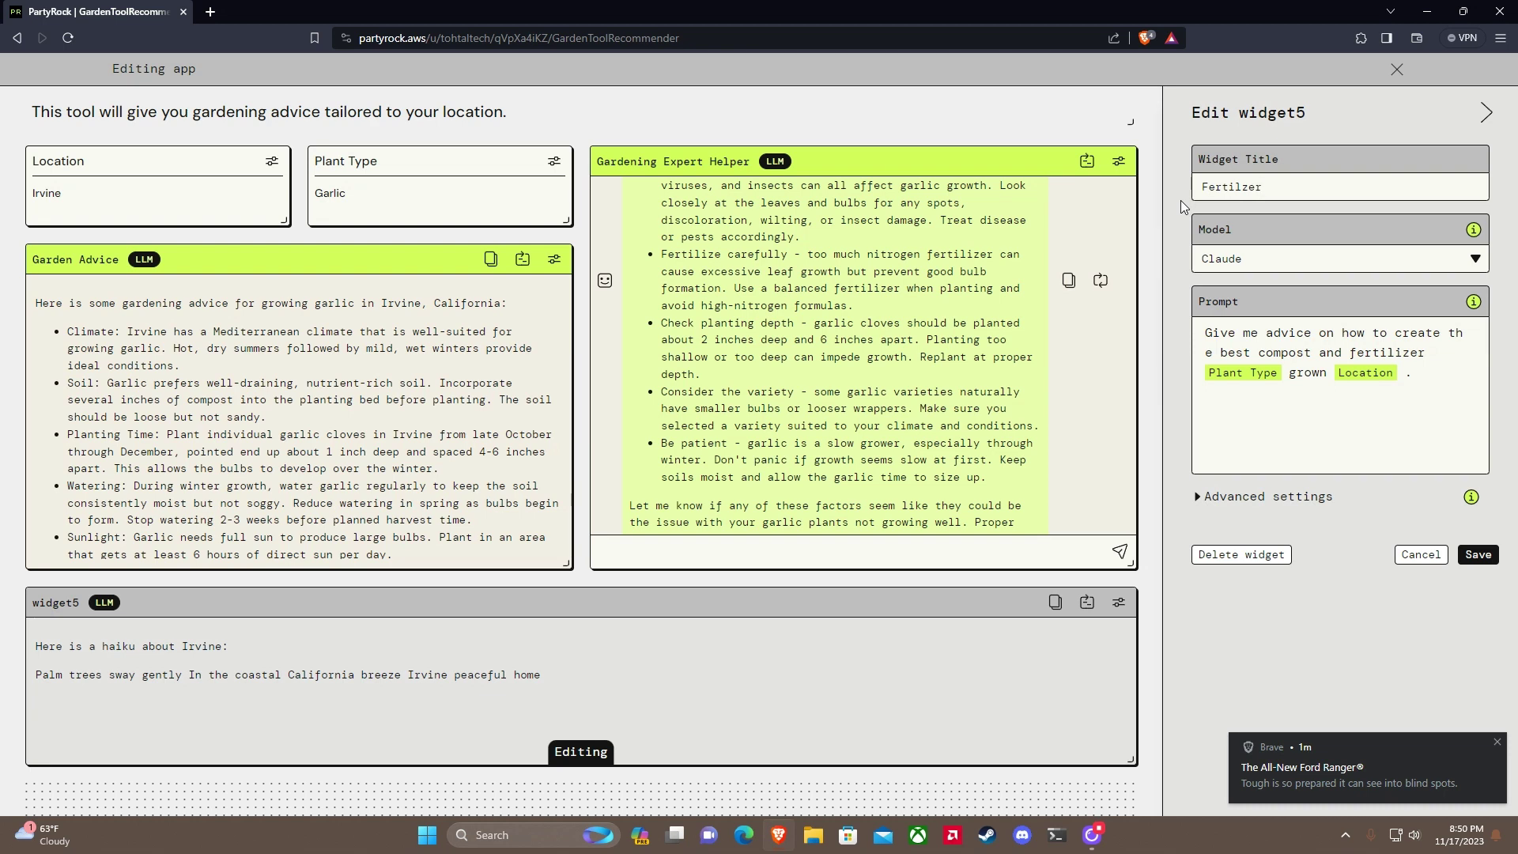
key(BackSpace)
text(izer and Comps)
key(BackSpace)
text(ost Info)
Step: Save the Fertilizer and Compost Info widget, recheck its settings, and dismiss the browser notification
click(1478, 554)
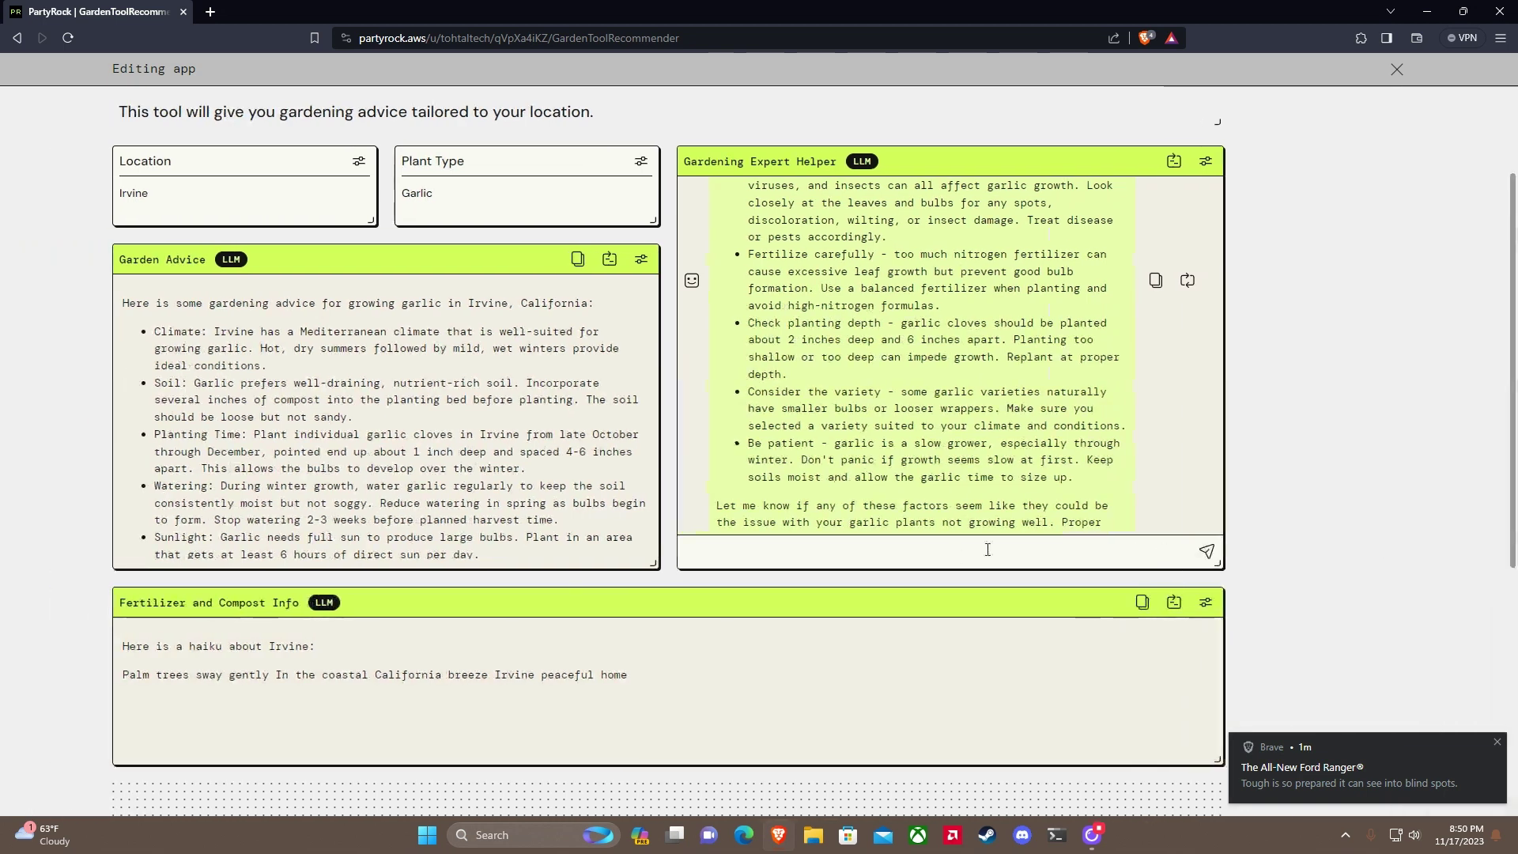
scroll(785, 619, down, 1)
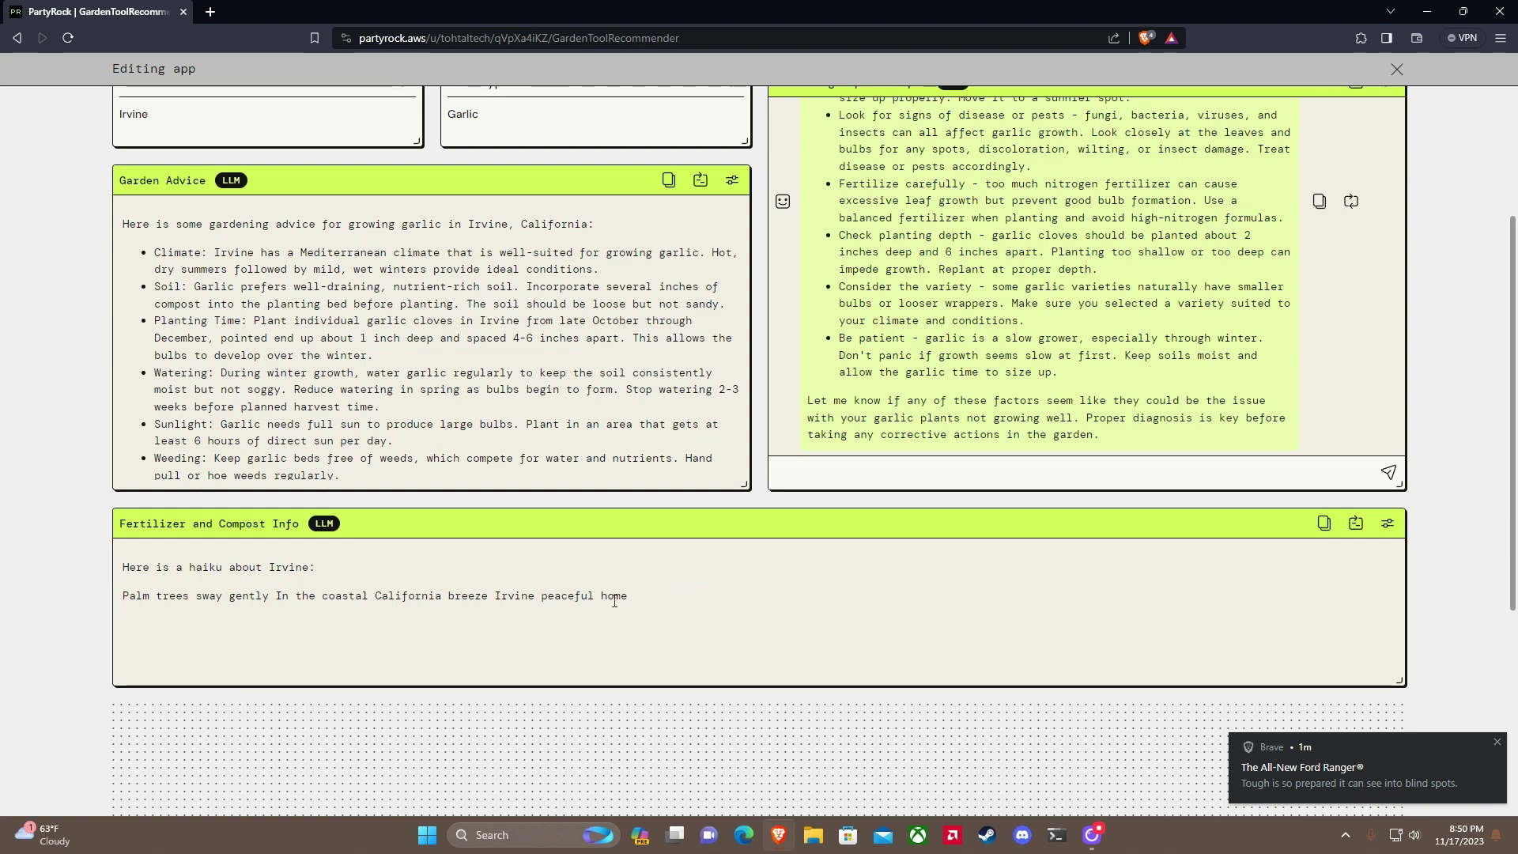
scroll(1216, 595, up, 2)
scroll(1394, 619, down, 1)
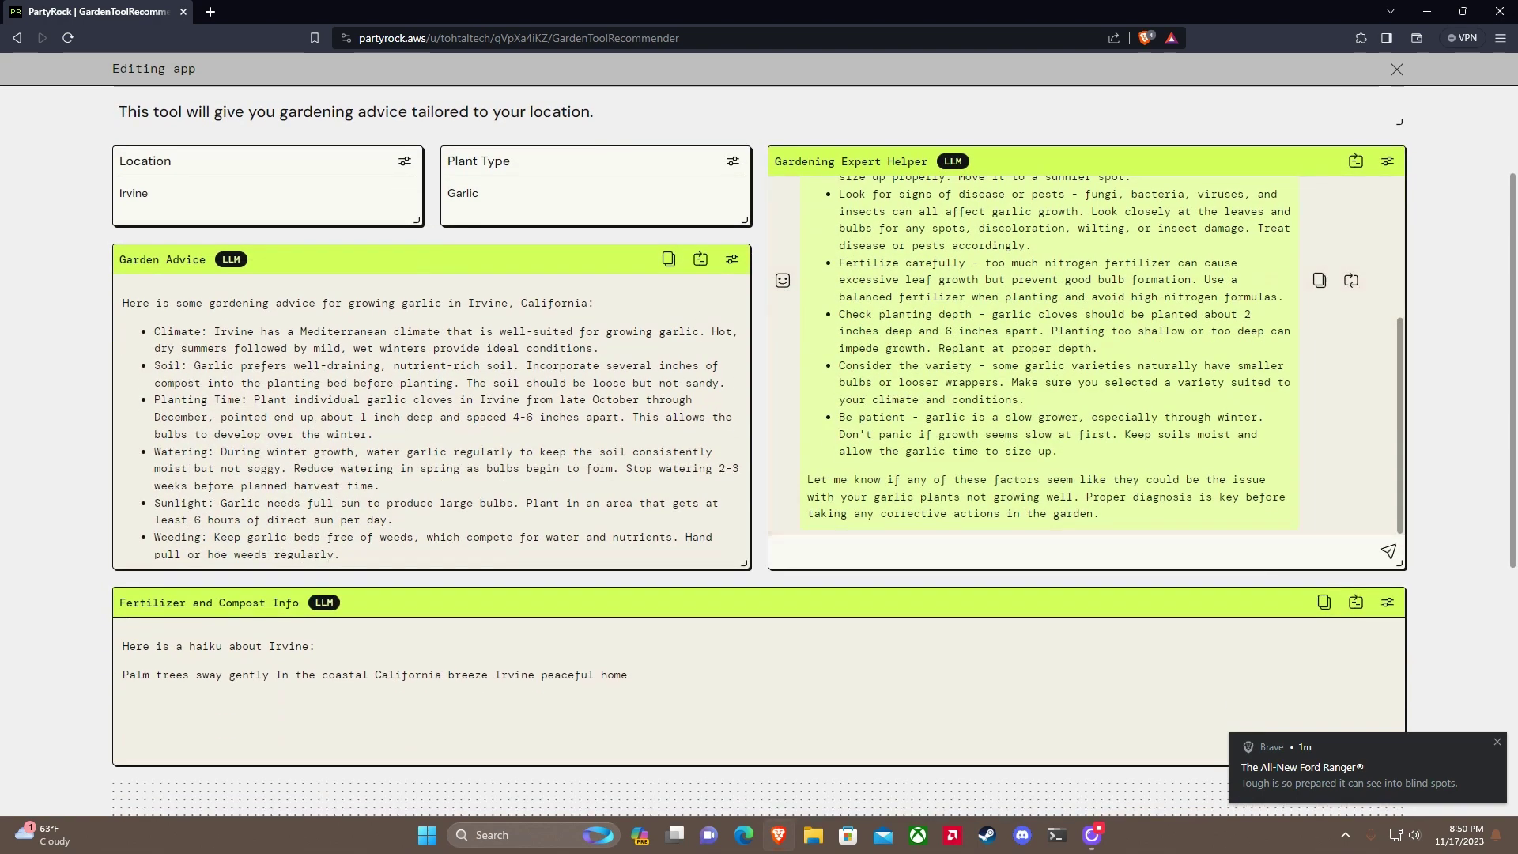
click(1390, 607)
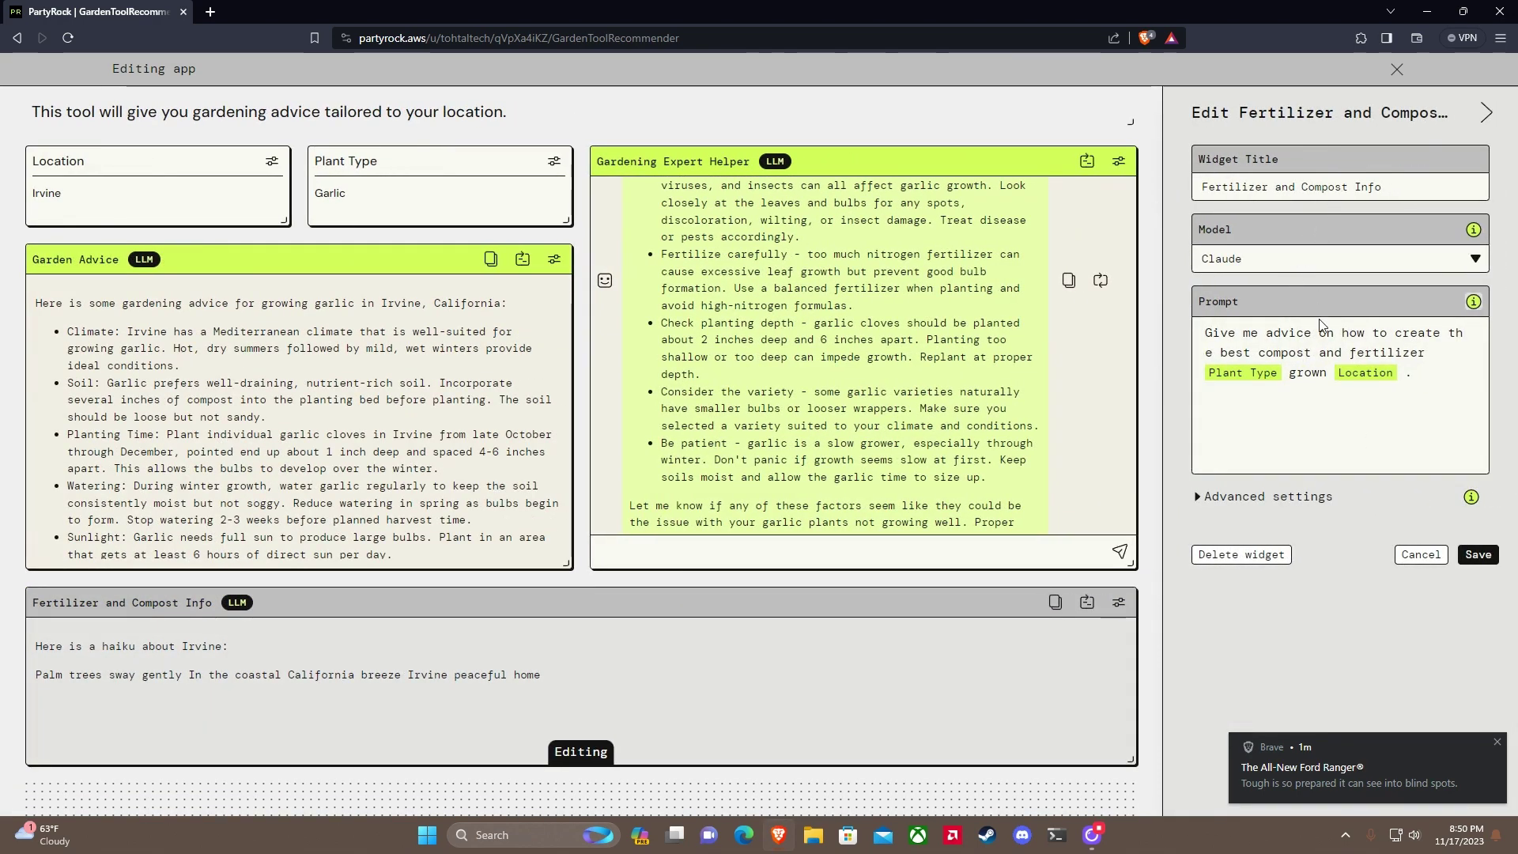
click(1251, 509)
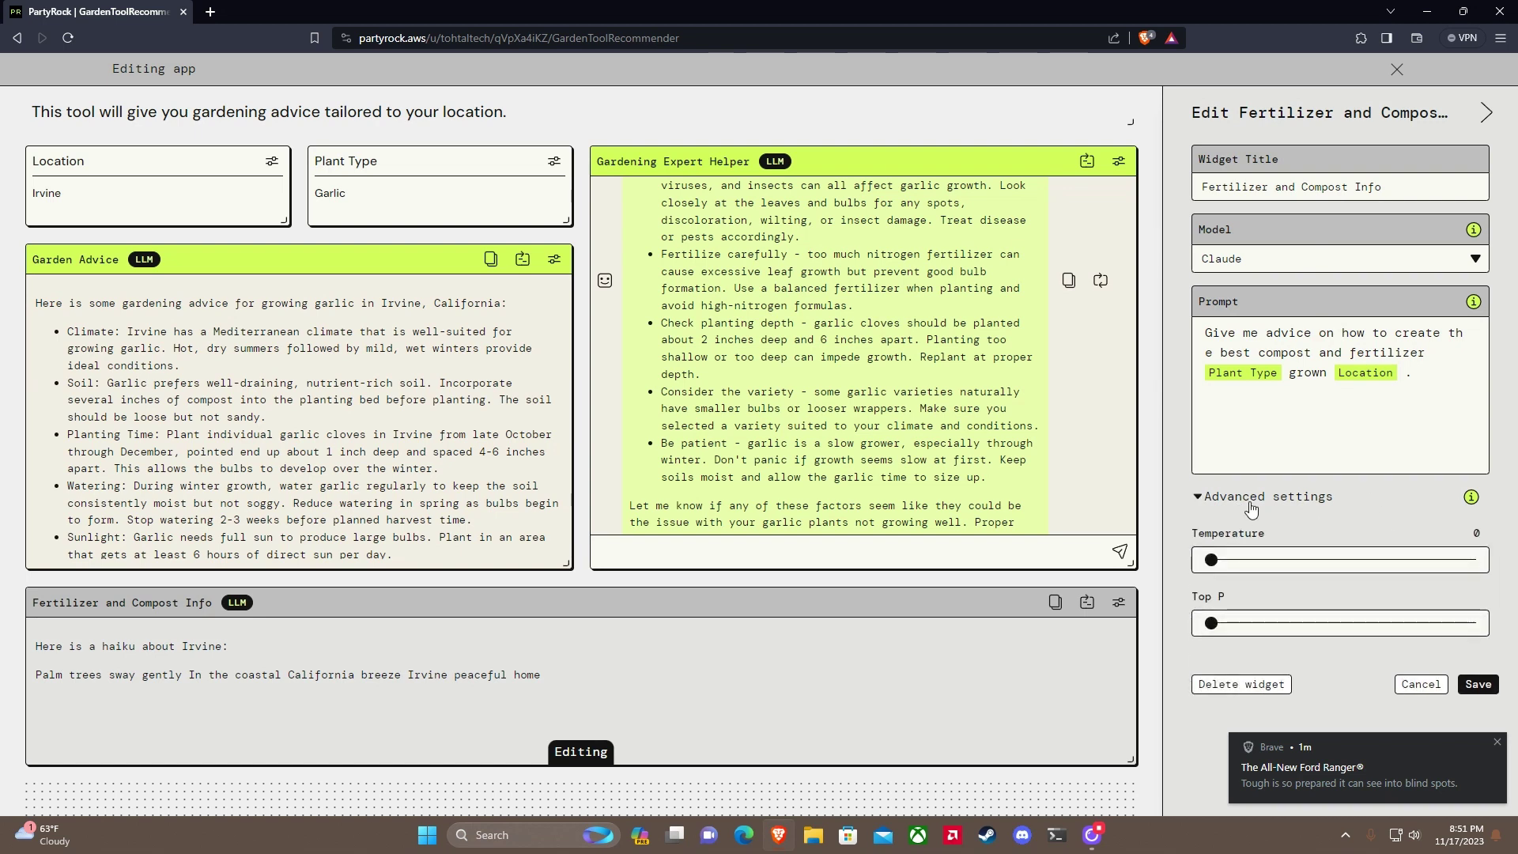
click(1251, 497)
click(1478, 558)
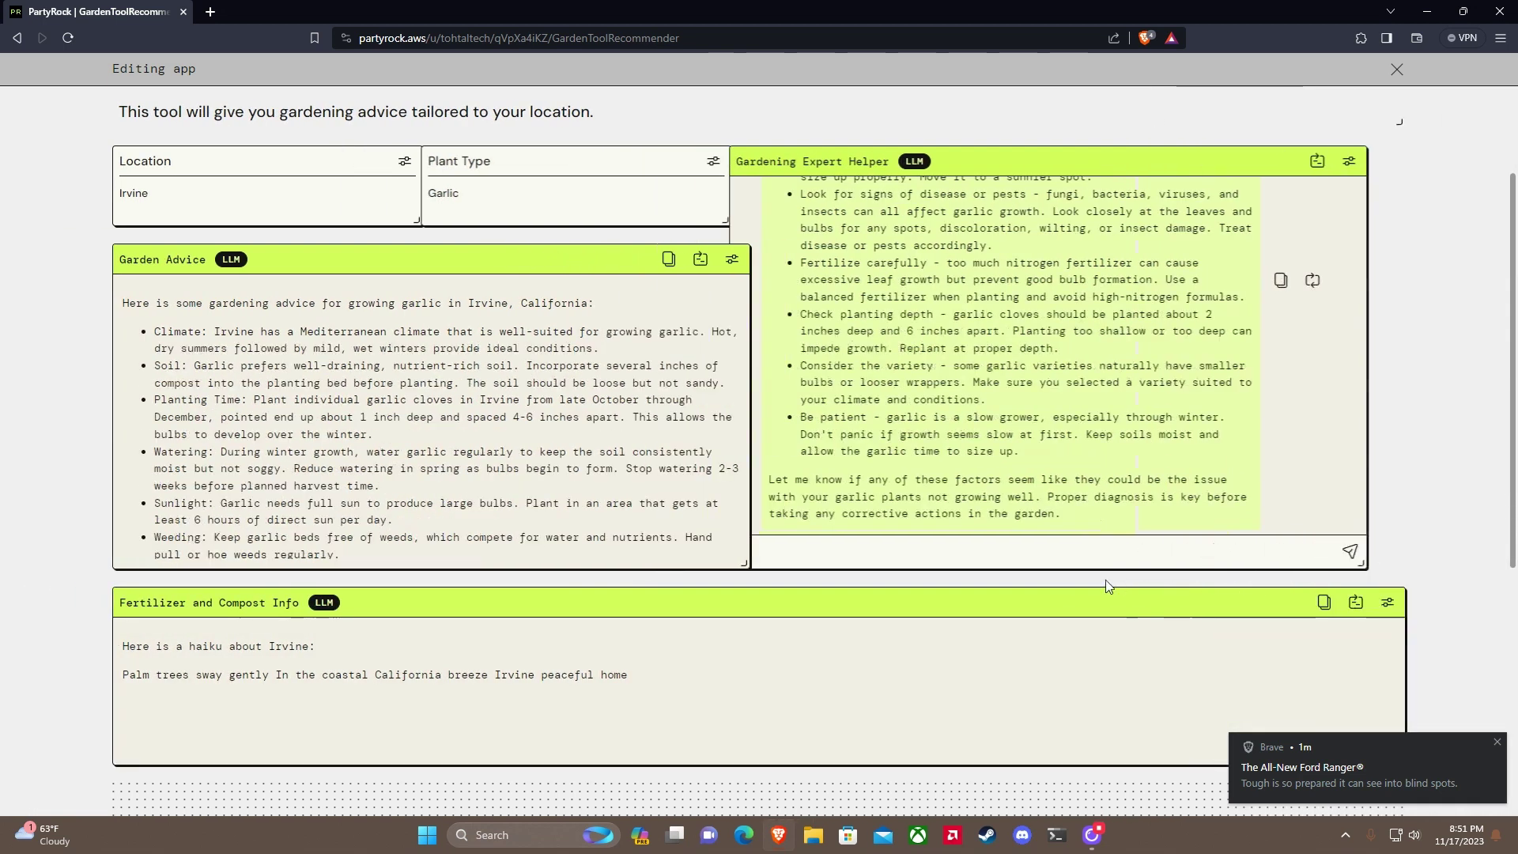
click(1497, 744)
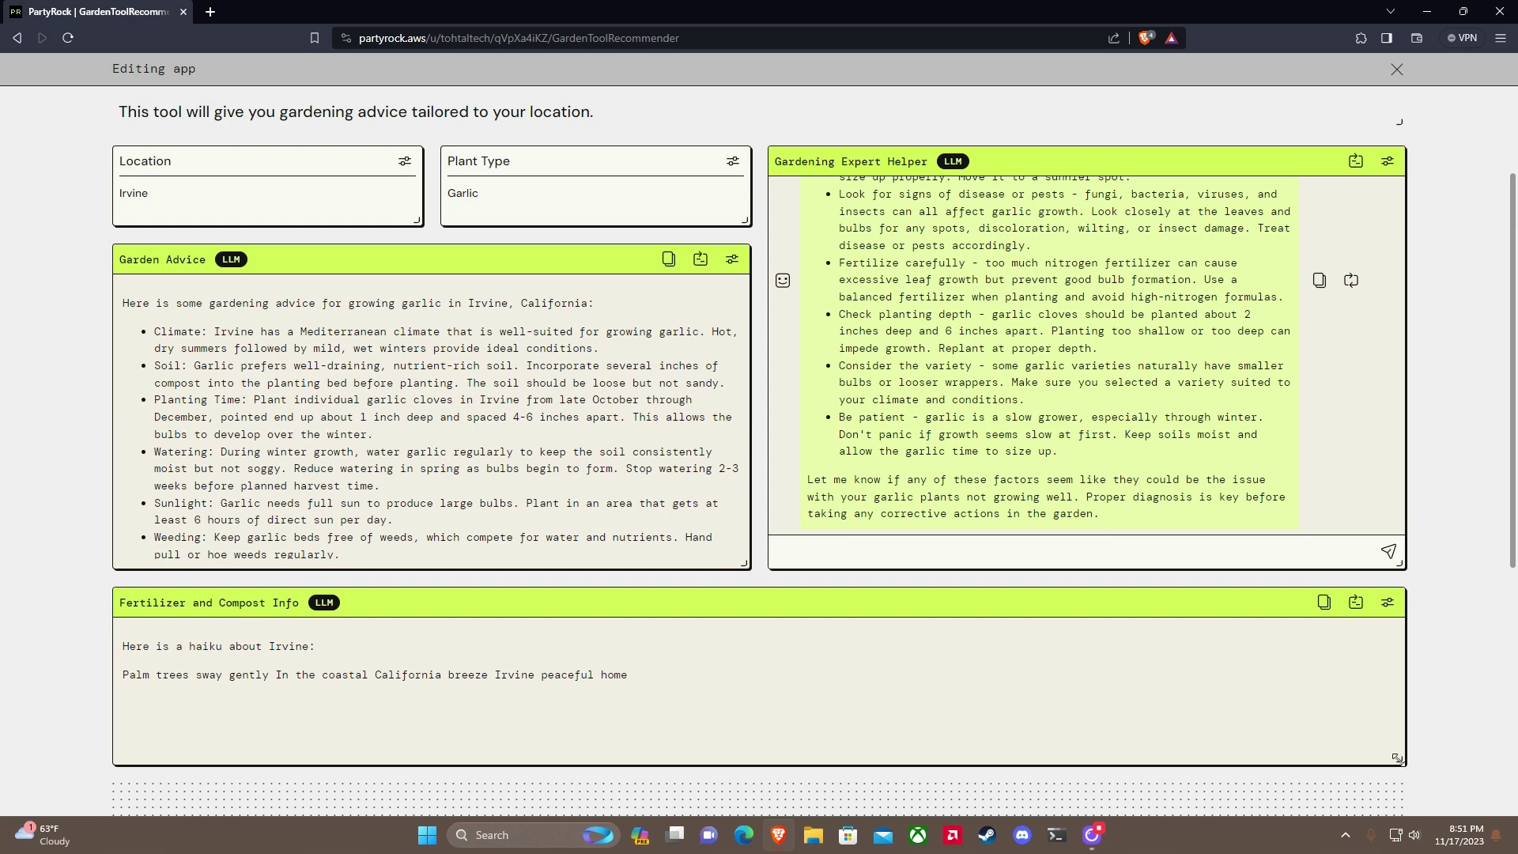
Step: Narrow the Fertilizer and Compost Info widget to half width and move the Gardening Expert Helper
drag(1397, 759, 750, 762)
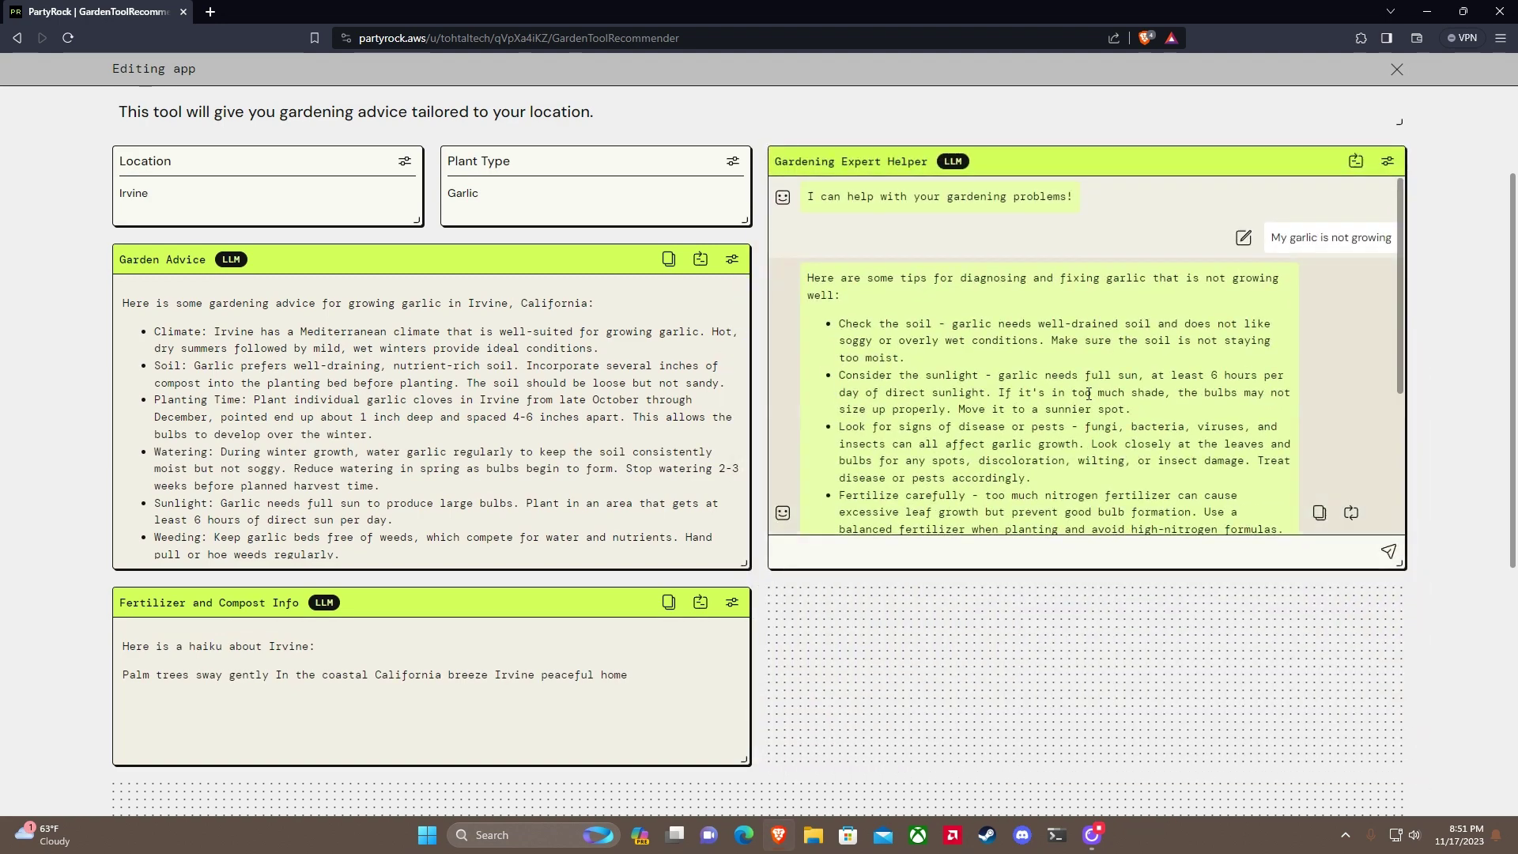
scroll(1089, 393, down, 5)
scroll(1089, 393, up, 5)
drag(870, 160, 846, 751)
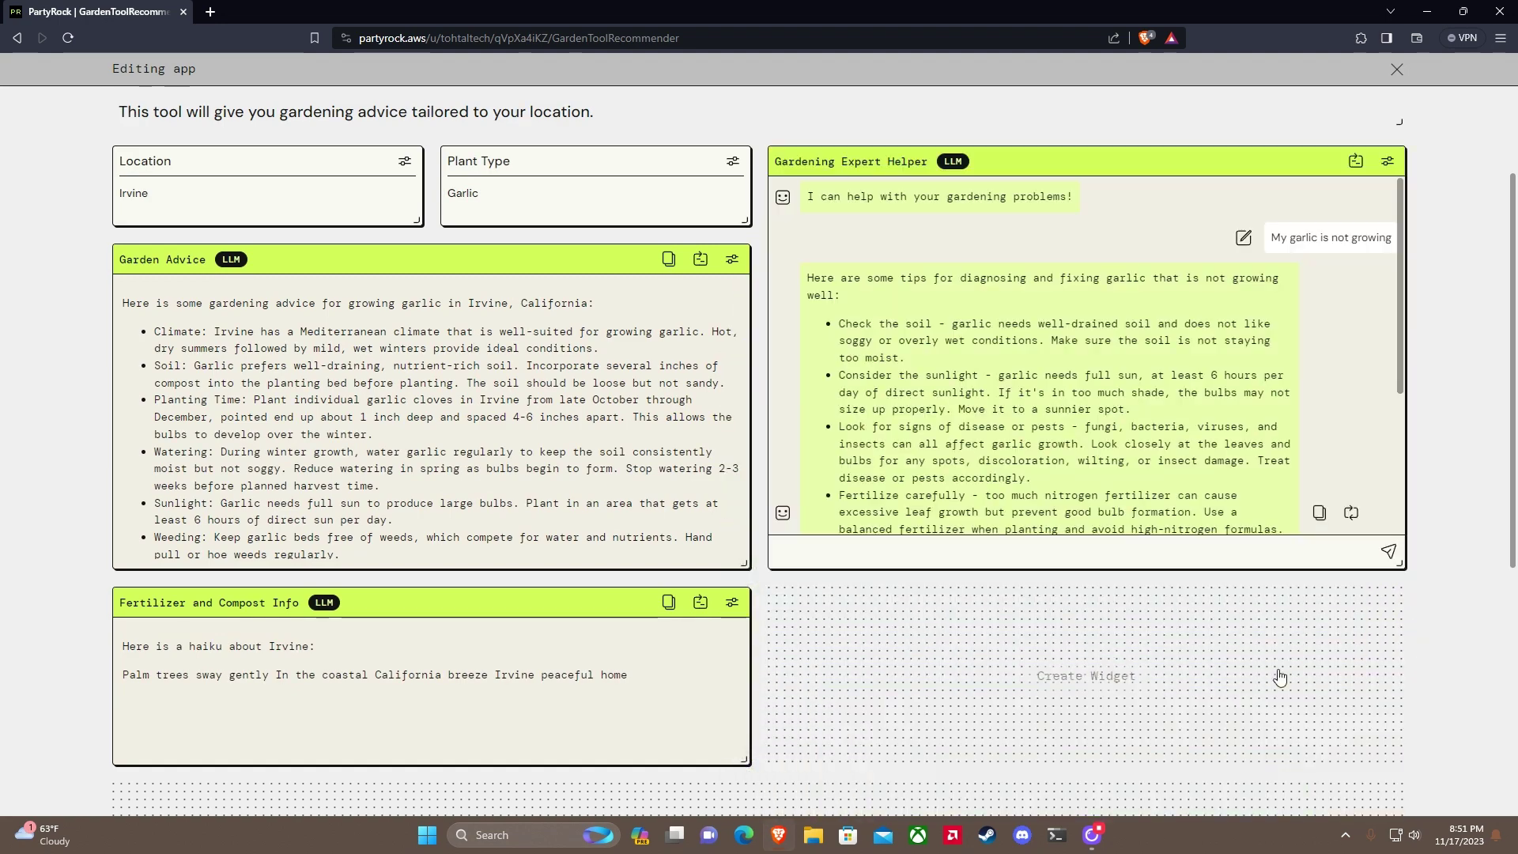
click(1190, 686)
click(799, 617)
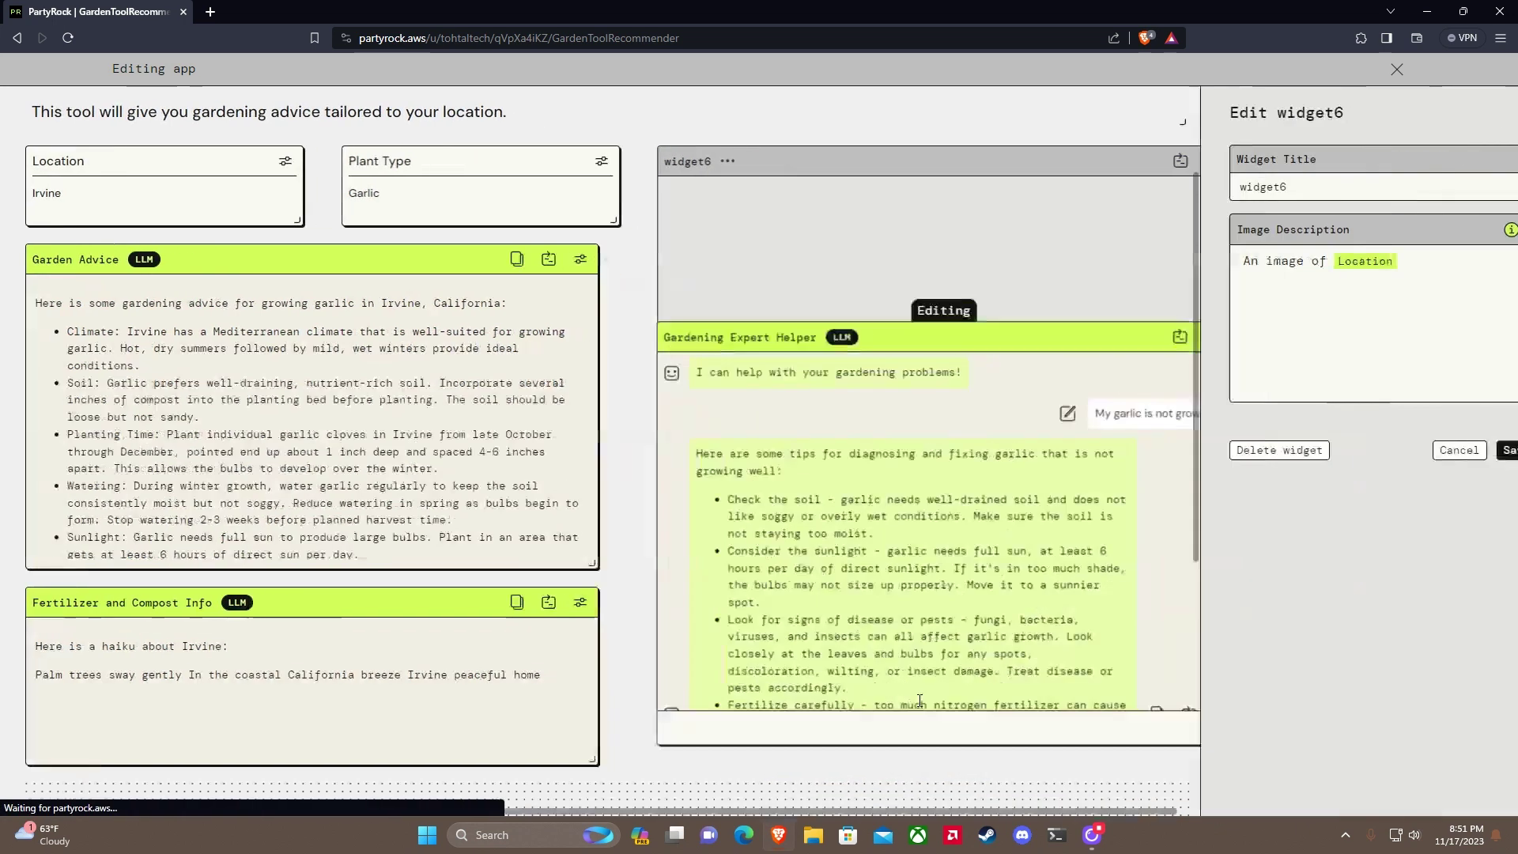
click(1371, 265)
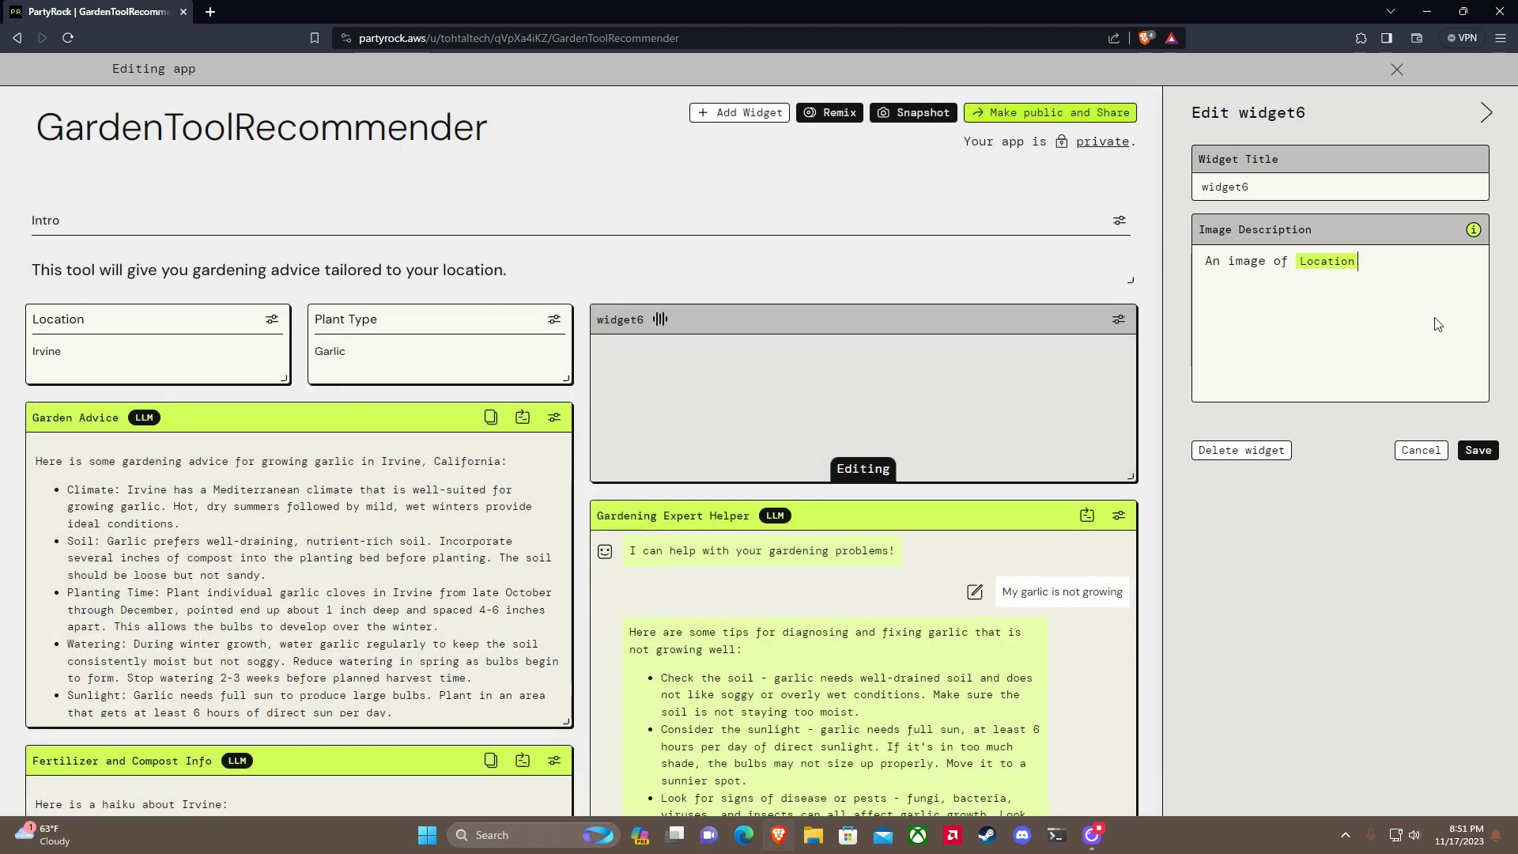
key(BackSpace)
text(@)
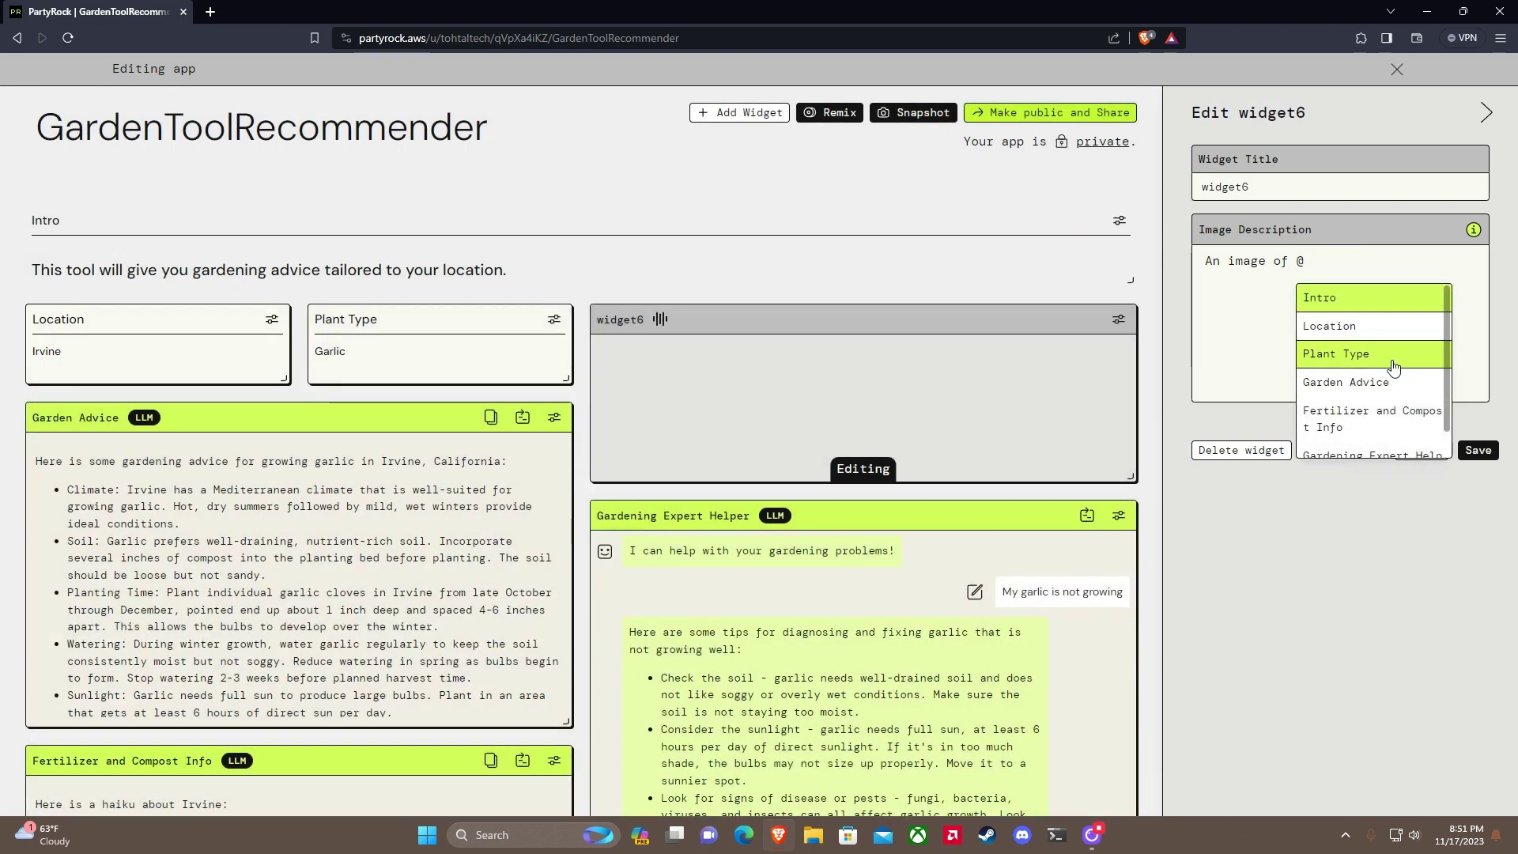
click(1416, 354)
drag(1265, 187, 1172, 190)
text(Plant Img)
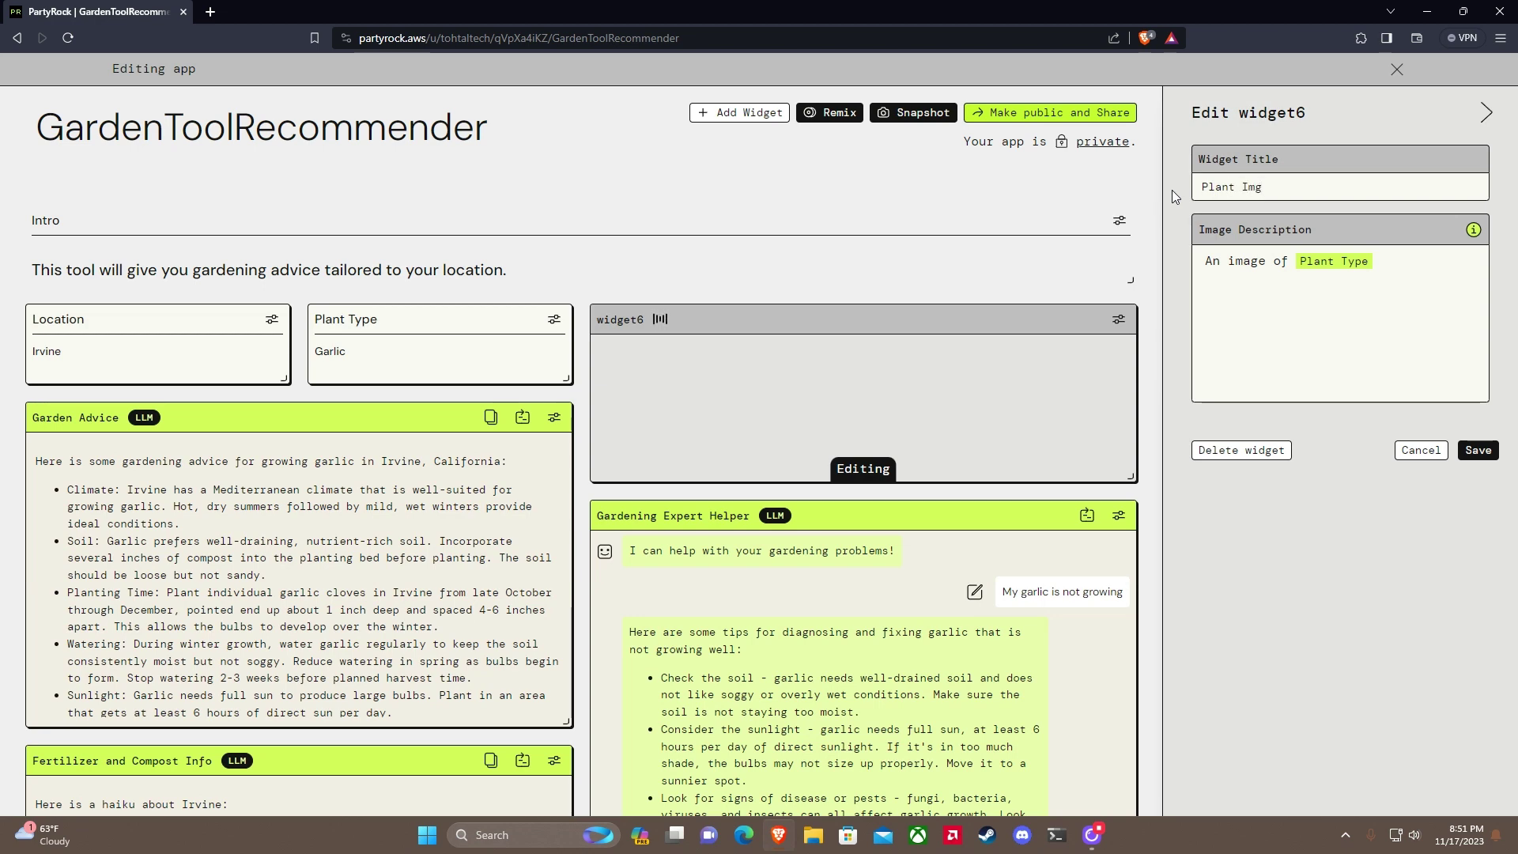
key(BackSpace)
text(age)
click(1477, 451)
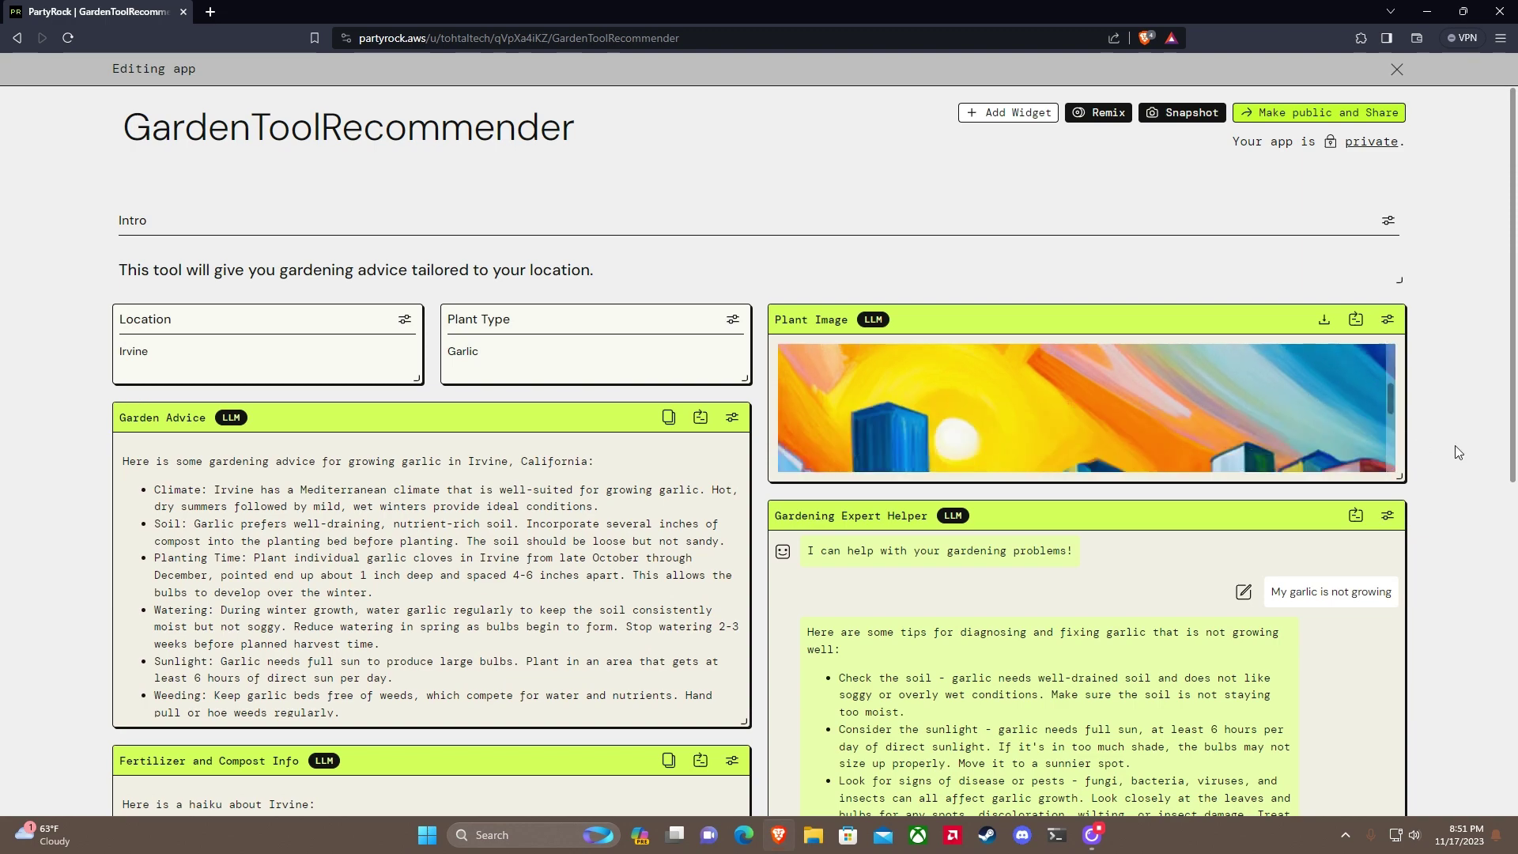
Step: Make the Plant Image and Fertilizer and Compost Info widgets taller, then re-save Plant Image settings
scroll(1469, 406, down, 3)
drag(1398, 238, 1362, 444)
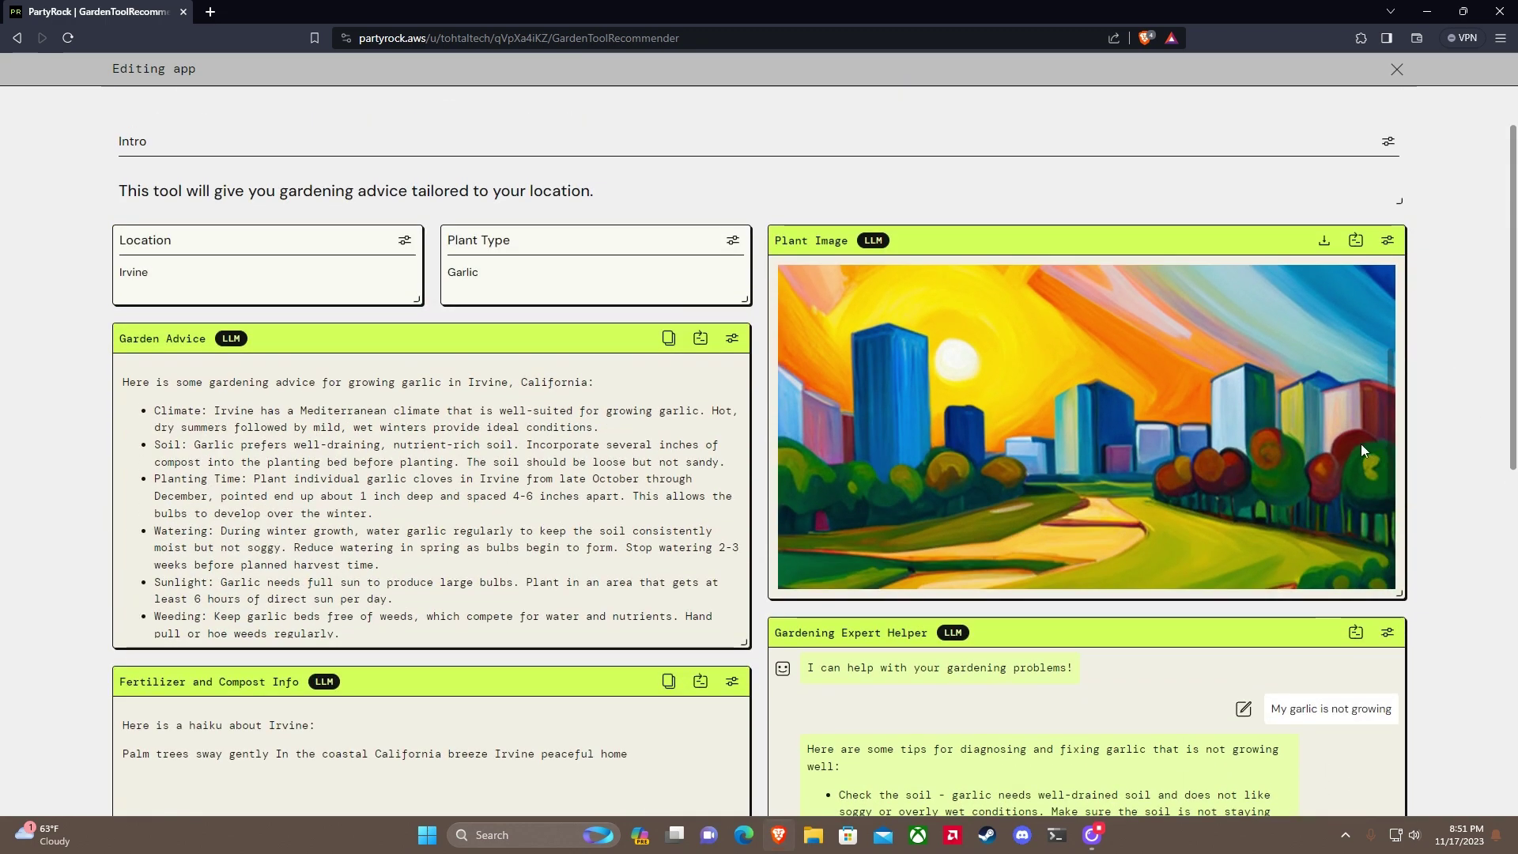
scroll(1482, 422, down, 1)
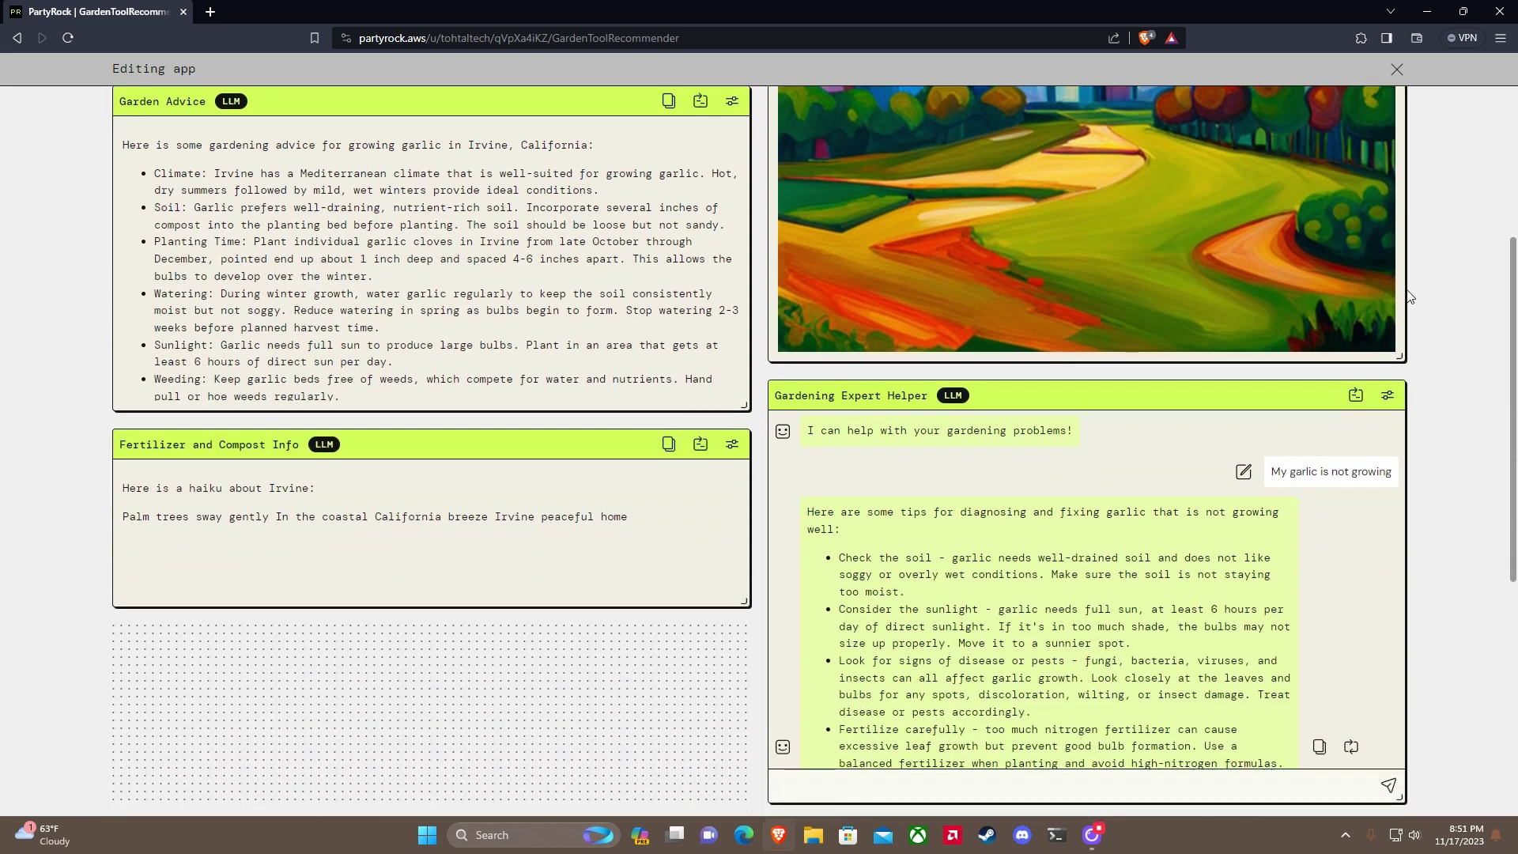
drag(1400, 389, 1400, 403)
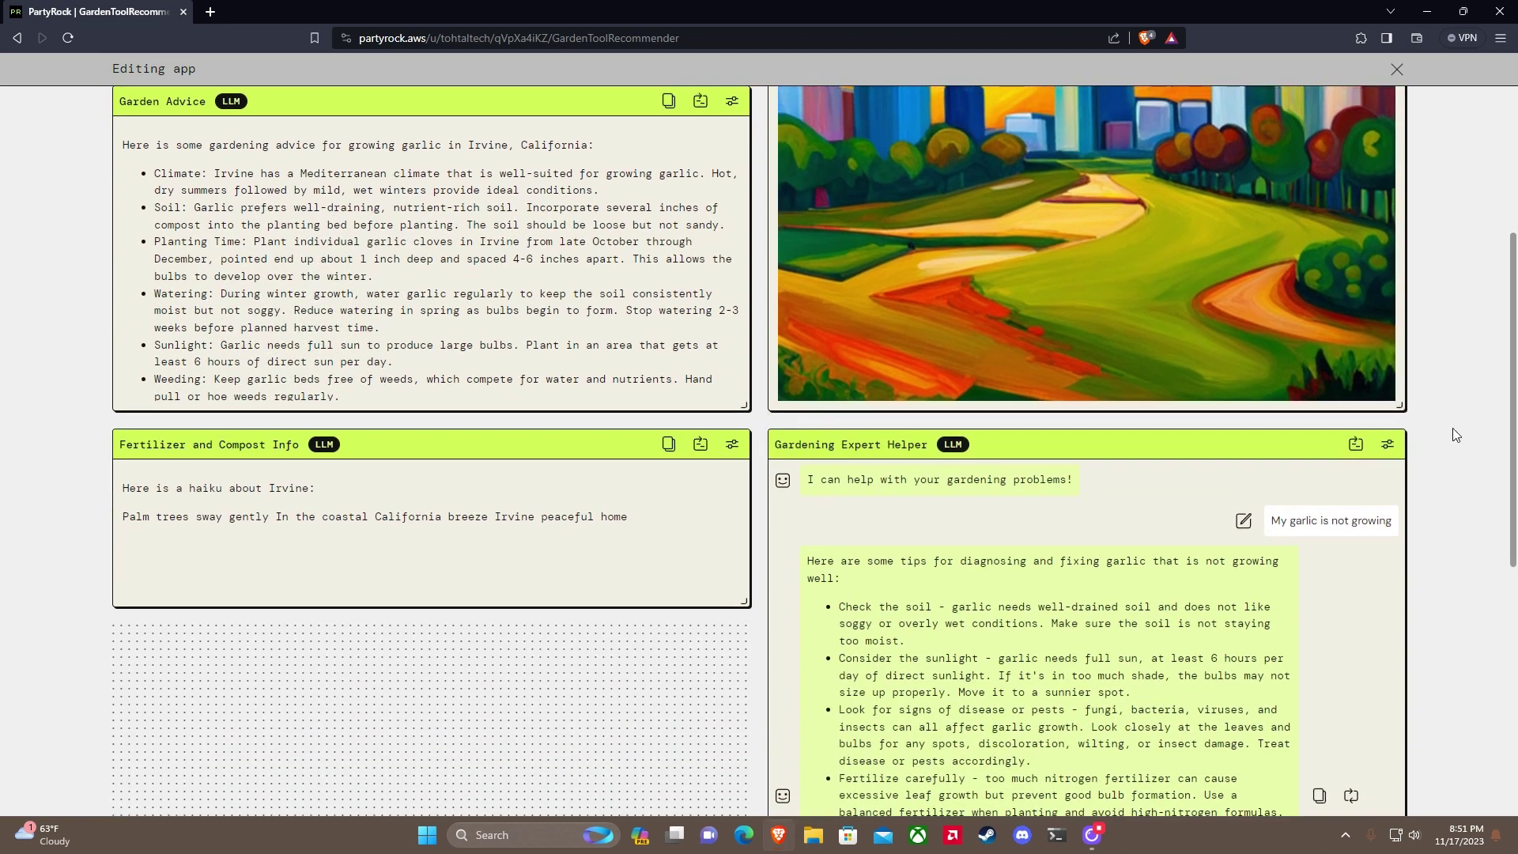
scroll(1028, 427, down, 2)
drag(736, 446, 738, 695)
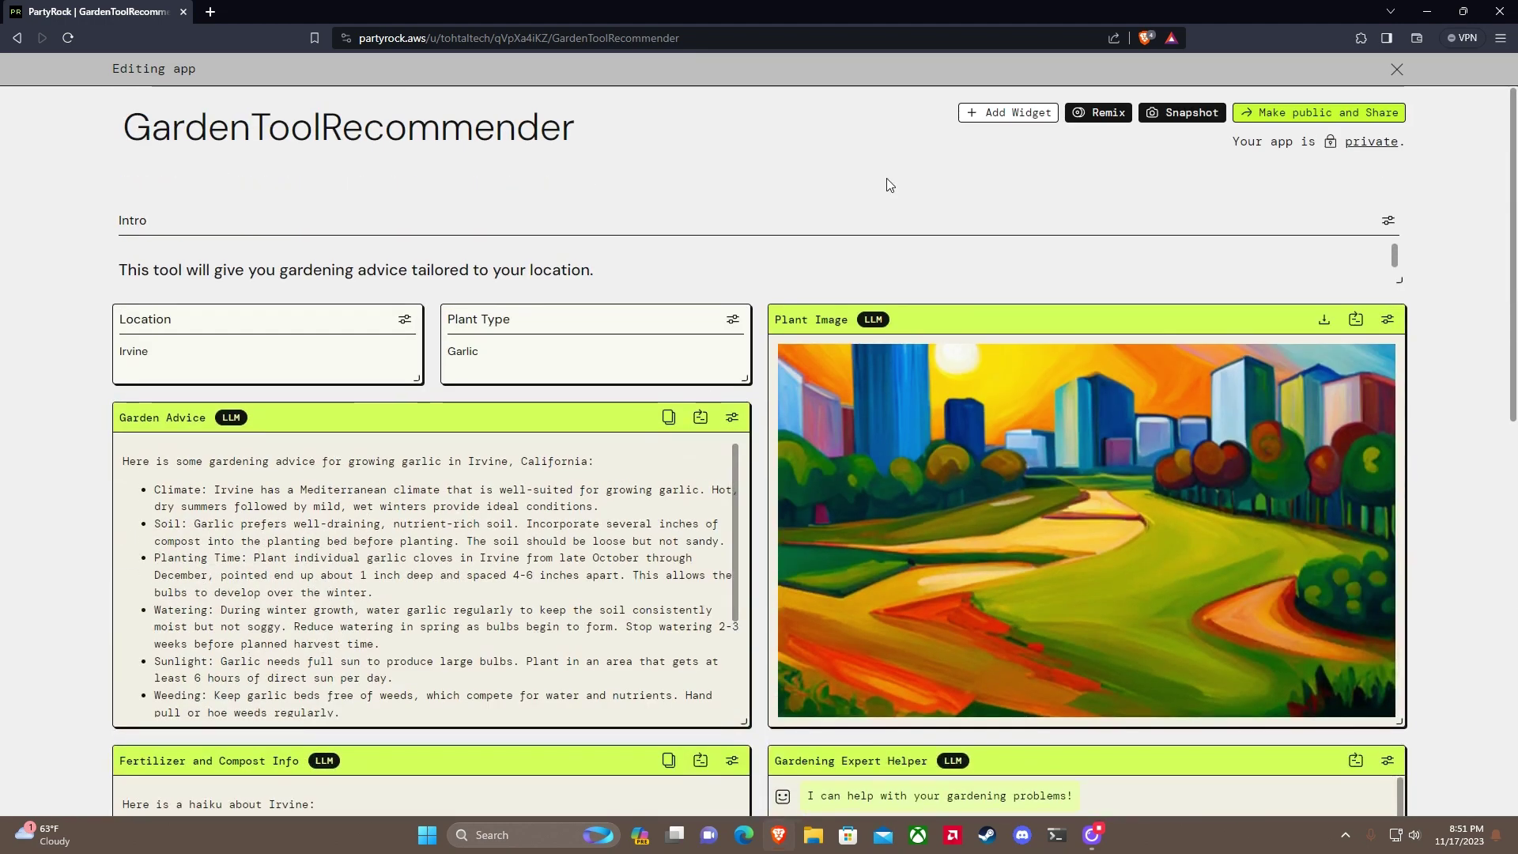
scroll(729, 244, down, 1)
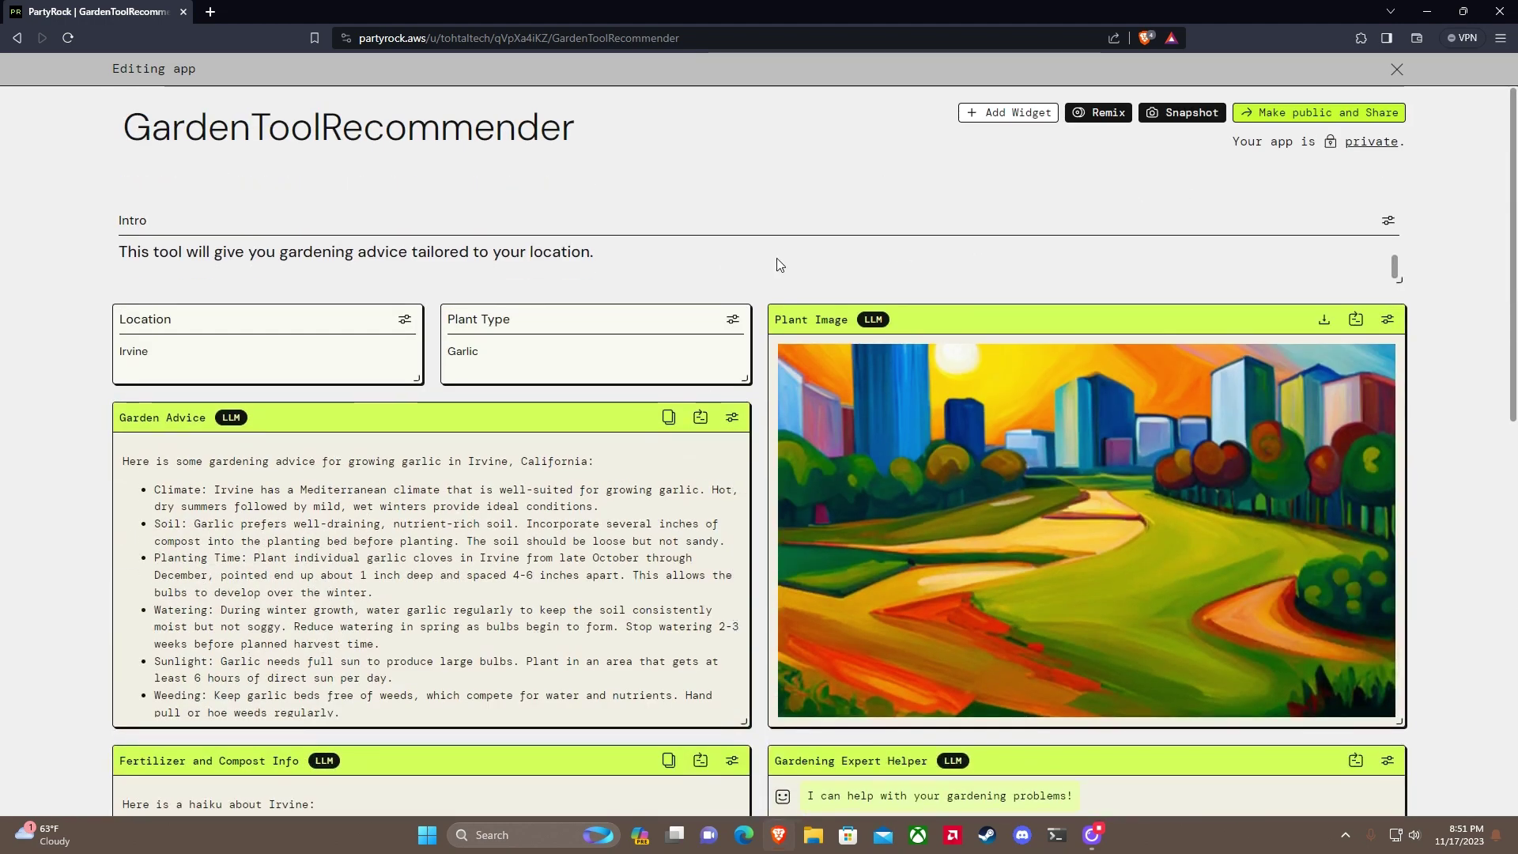
scroll(779, 265, down, 2)
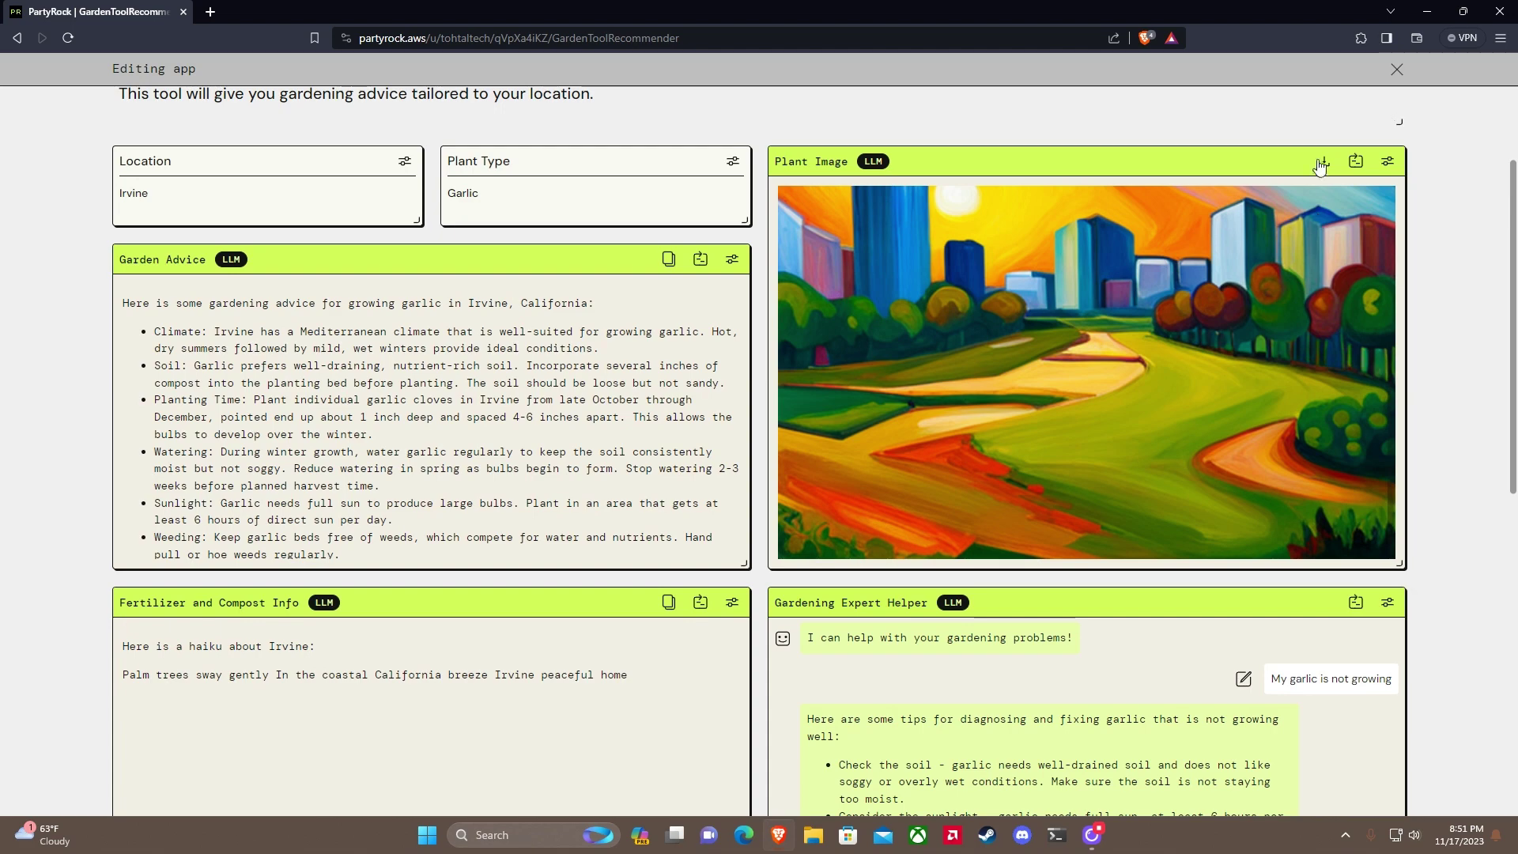
click(1388, 165)
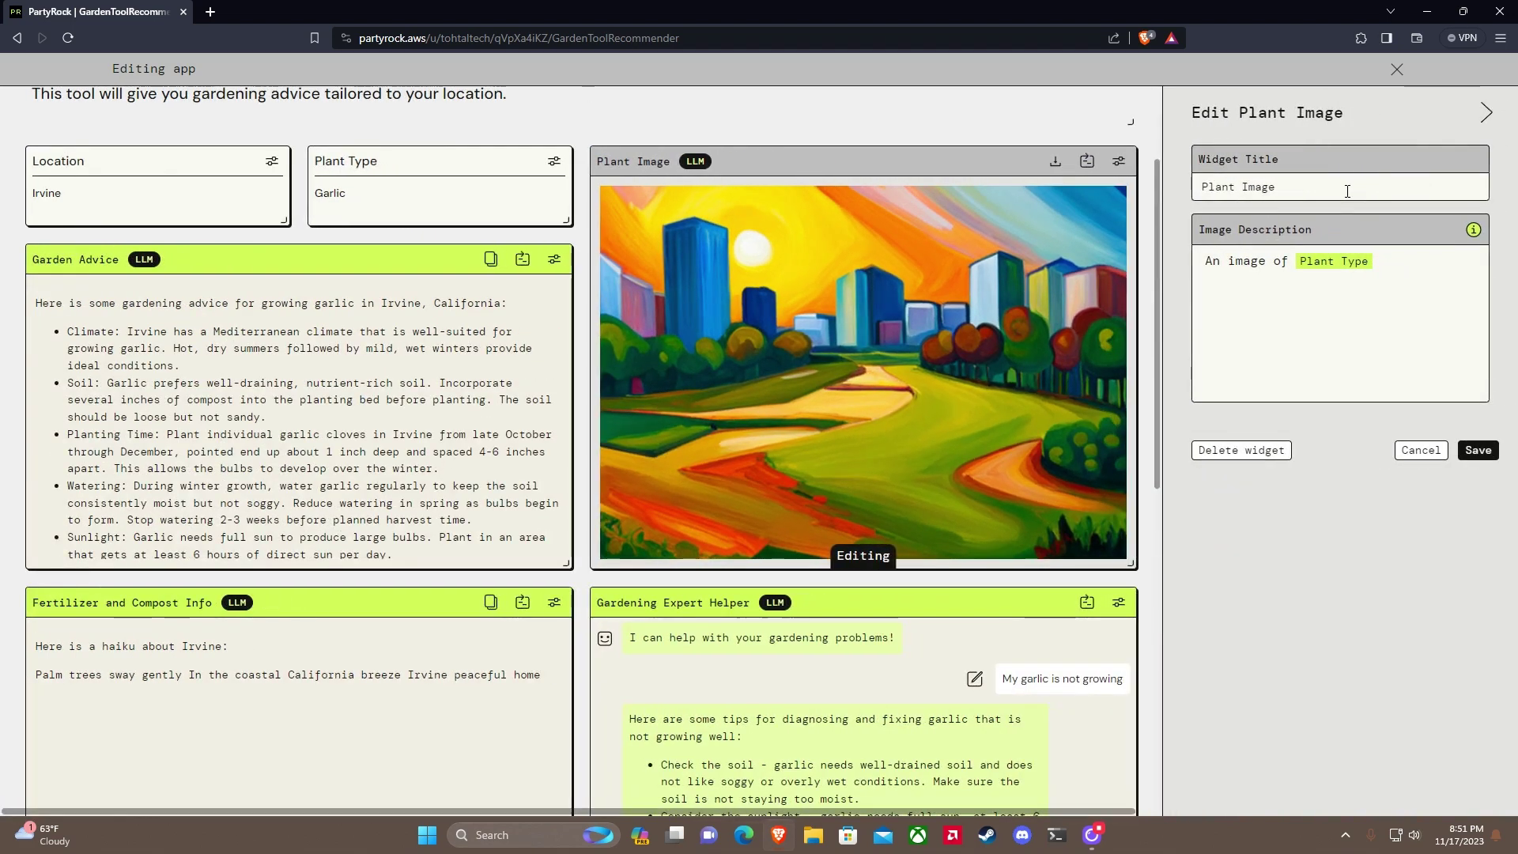
click(1478, 450)
Step: Change the Plant Type from Garlic to Basil
click(484, 198)
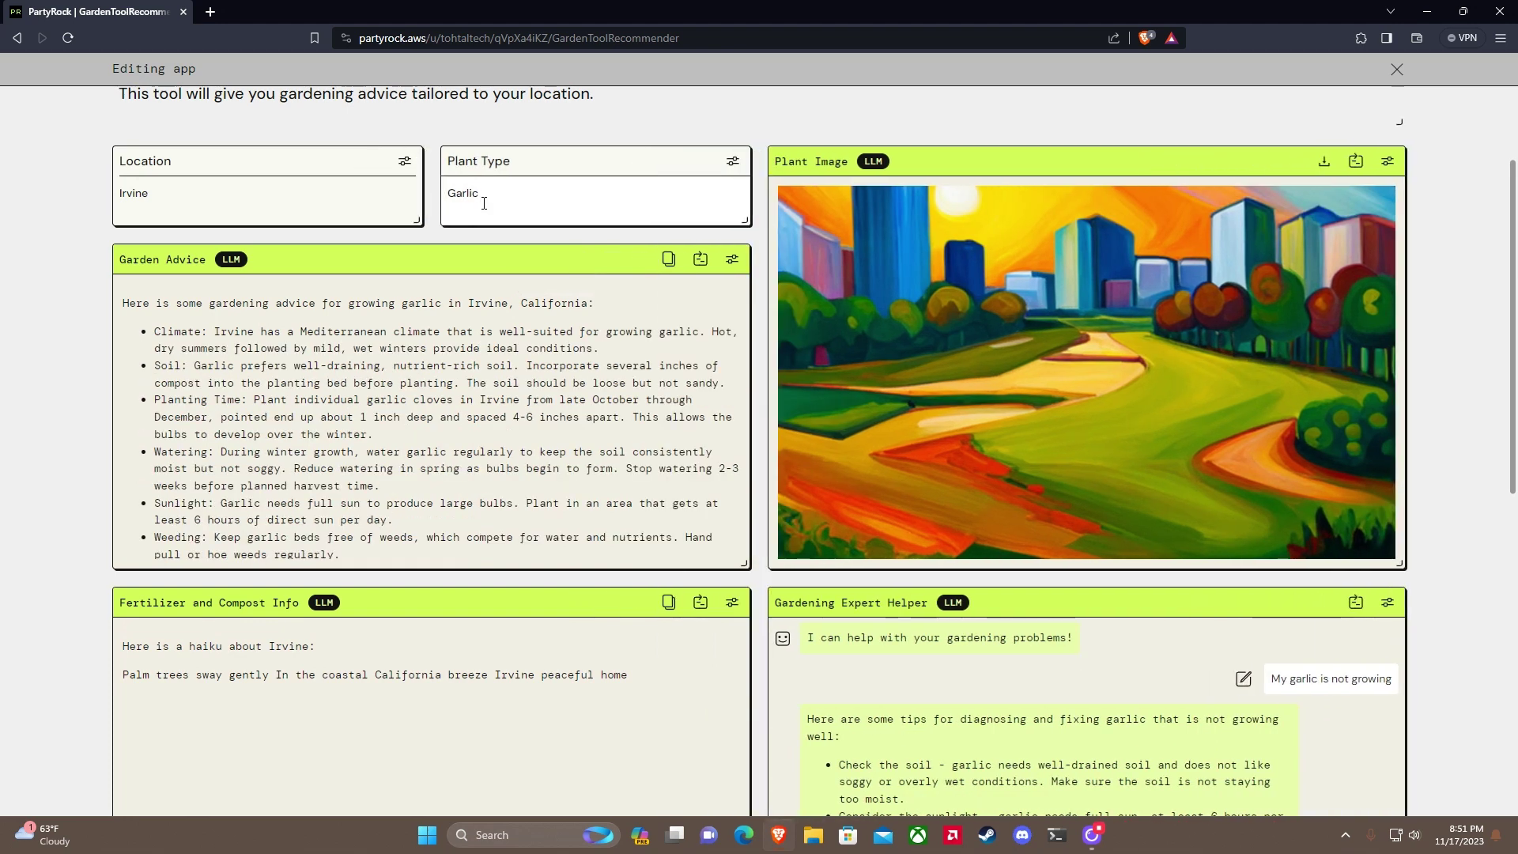
key(BackSpace)
key(BackSpace)
key(BackSpace)
key(BackSpace)
key(BackSpace)
key(BackSpace)
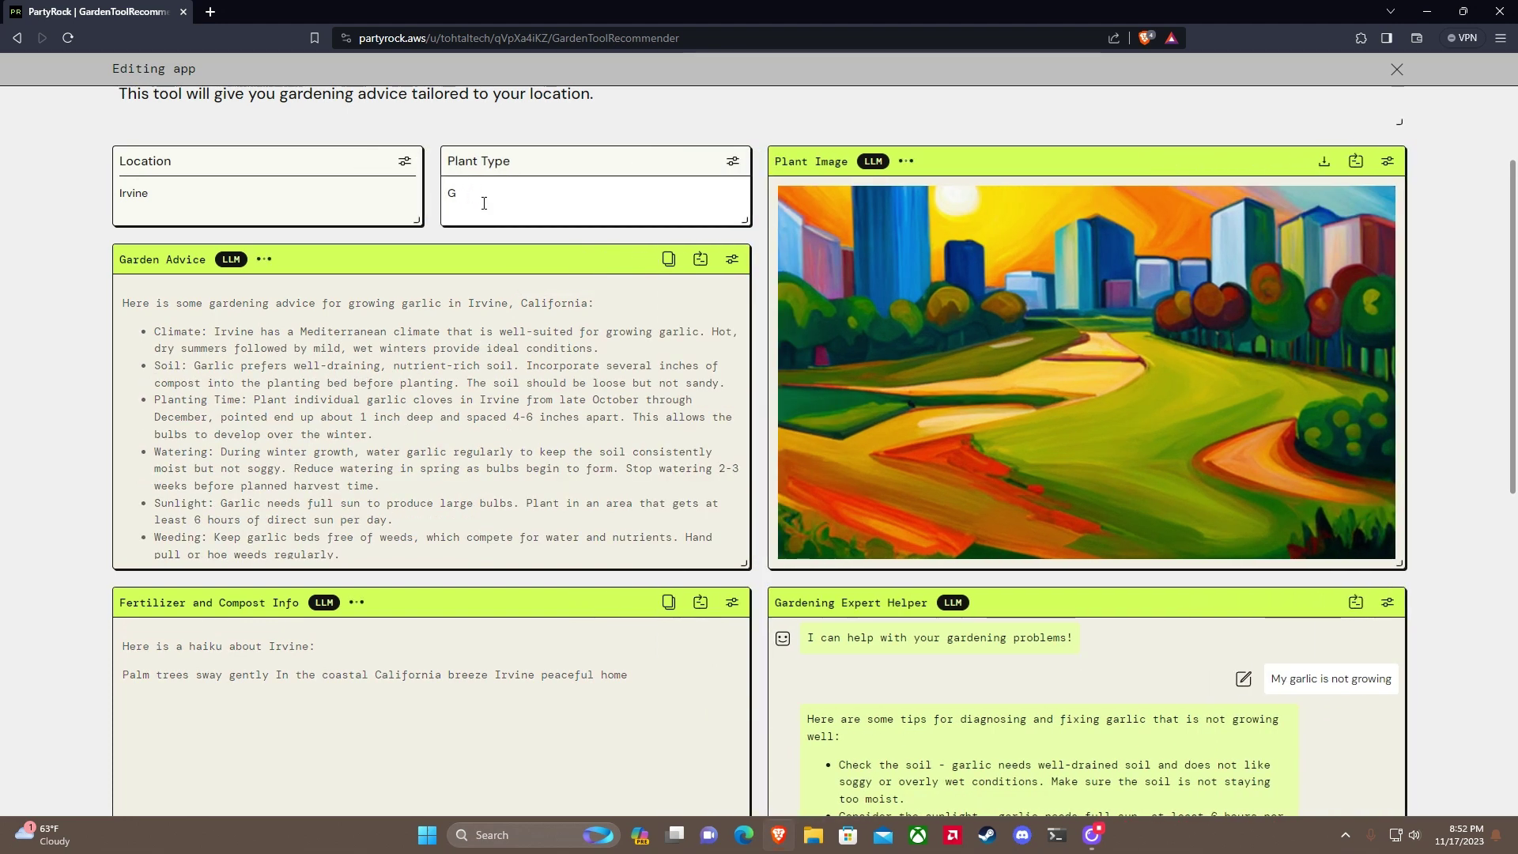
text(Basil)
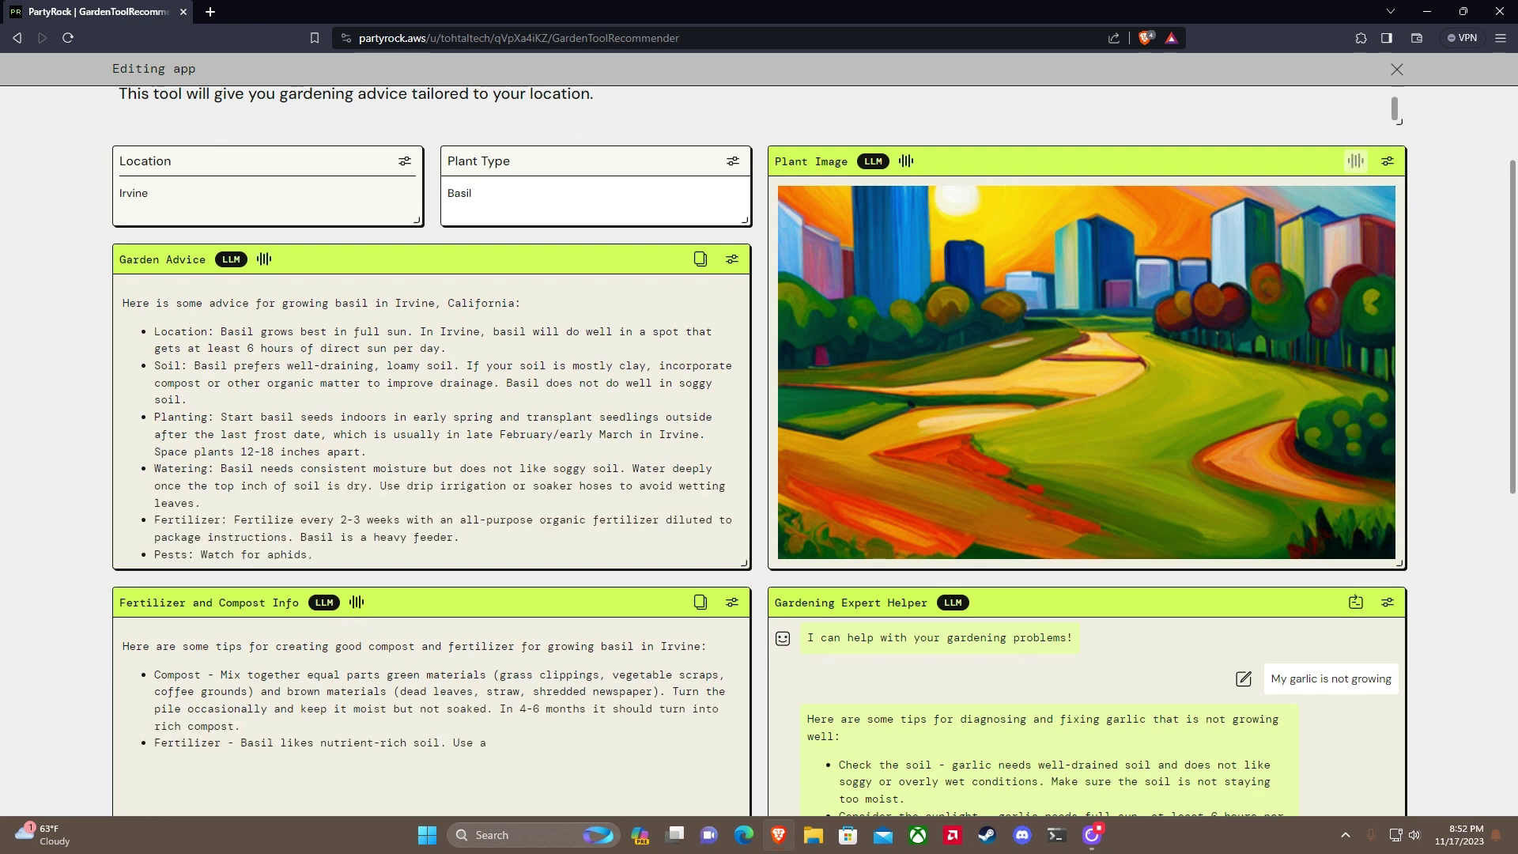
scroll(693, 188, up, 1)
scroll(632, 237, up, 1)
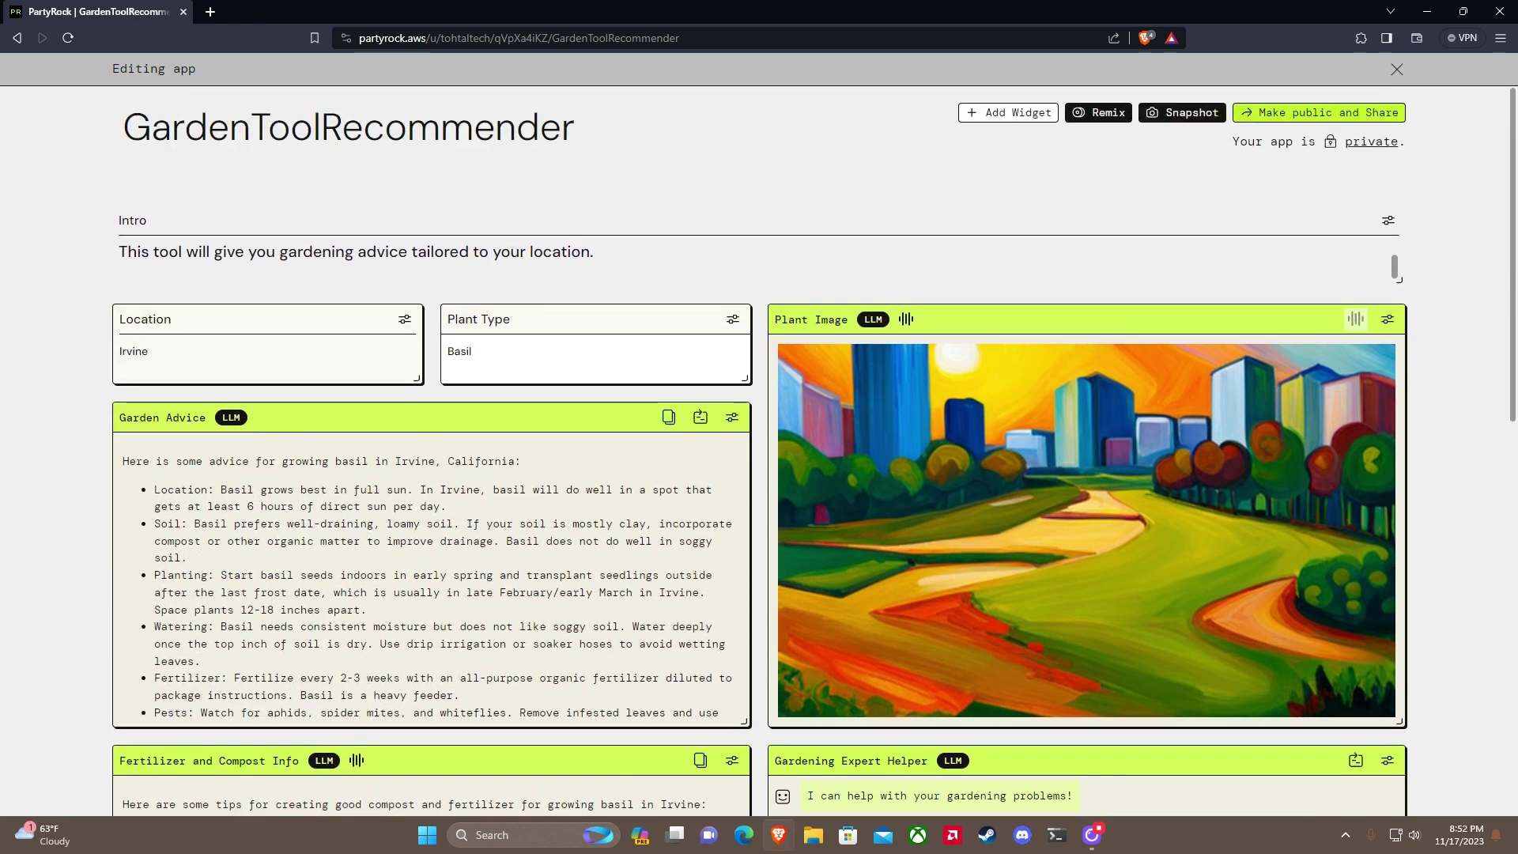
scroll(738, 235, down, 2)
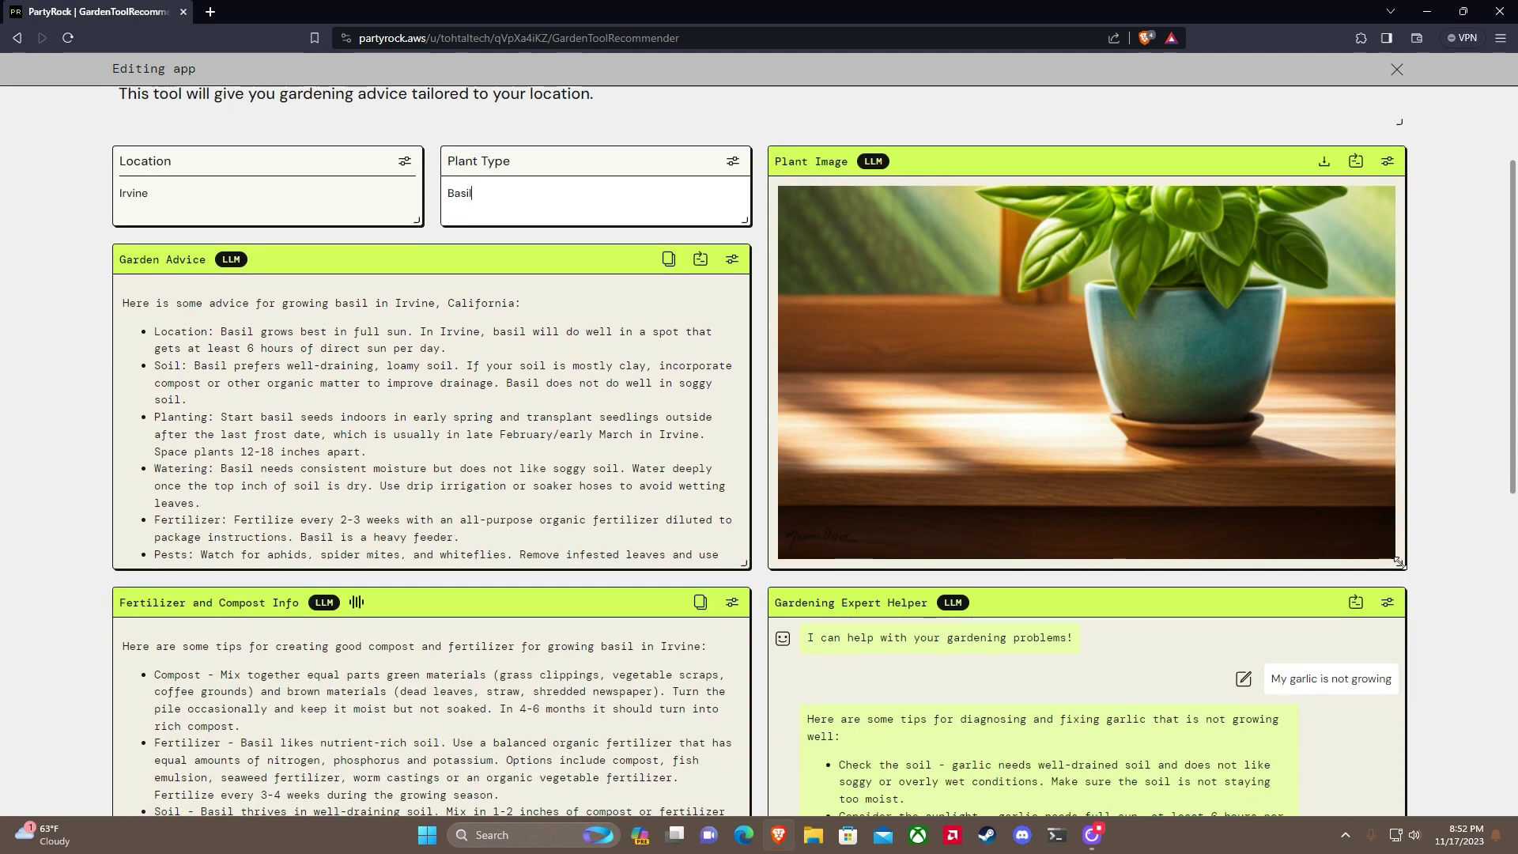
Step: Enlarge the Plant Image widget and review the outputs regenerated for basil
drag(1398, 564, 1399, 672)
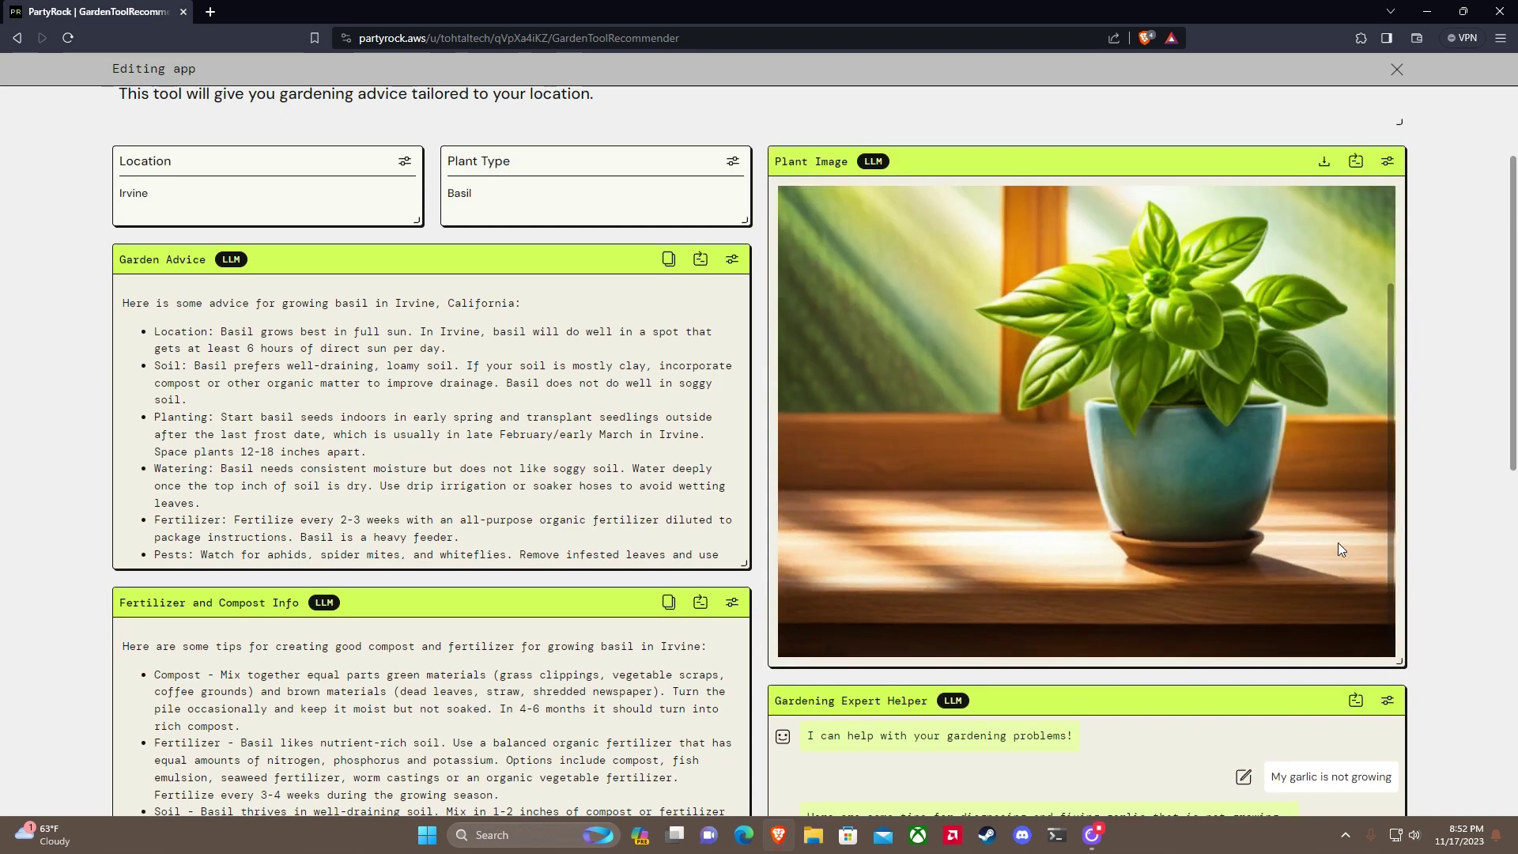
scroll(1338, 548, up, 1)
scroll(1345, 573, up, 2)
scroll(1393, 597, down, 7)
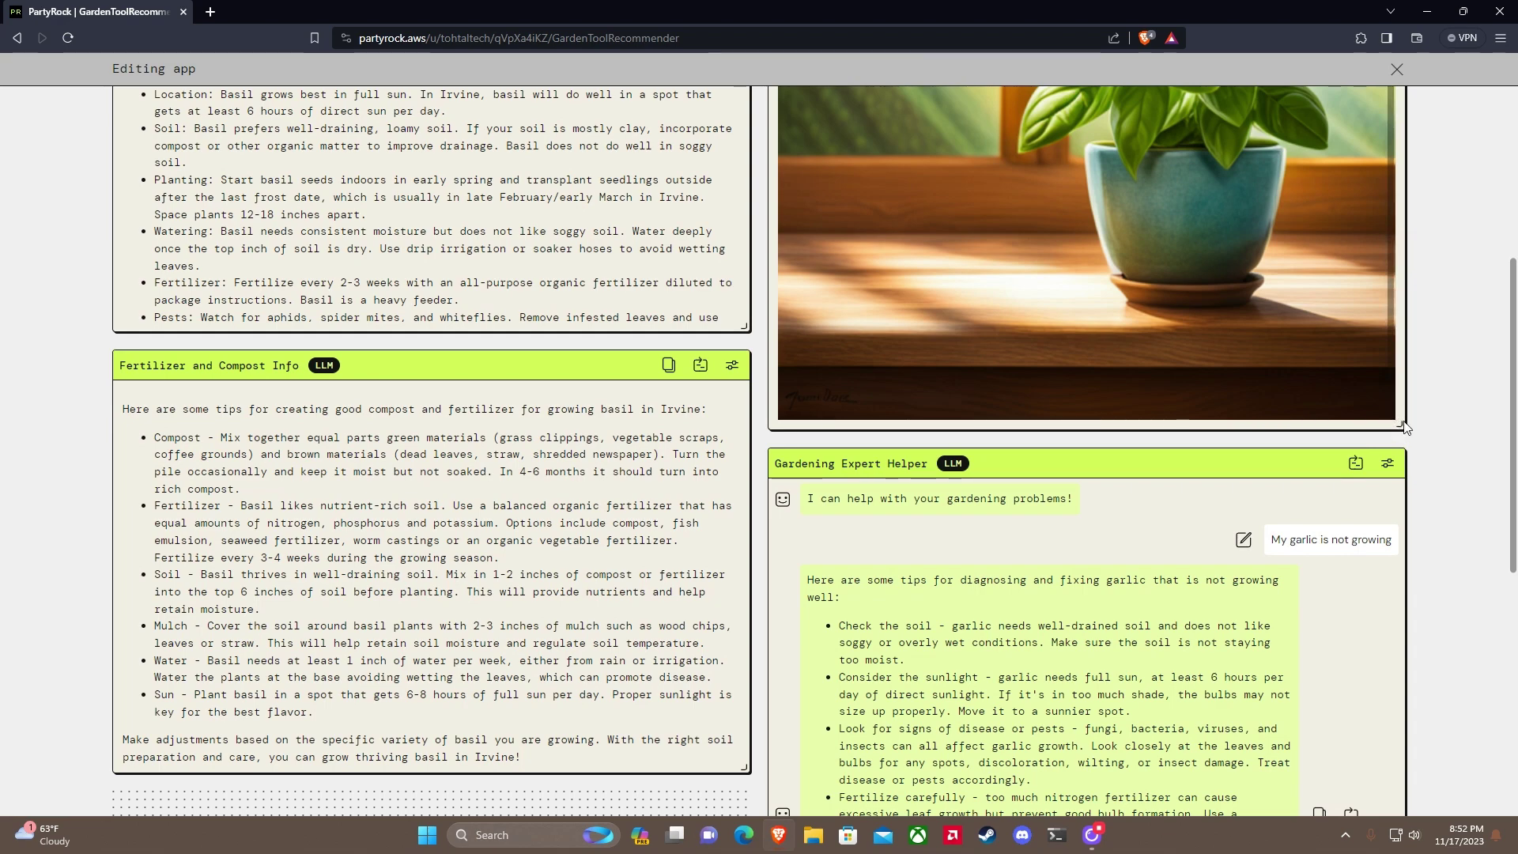
drag(1398, 426, 1356, 444)
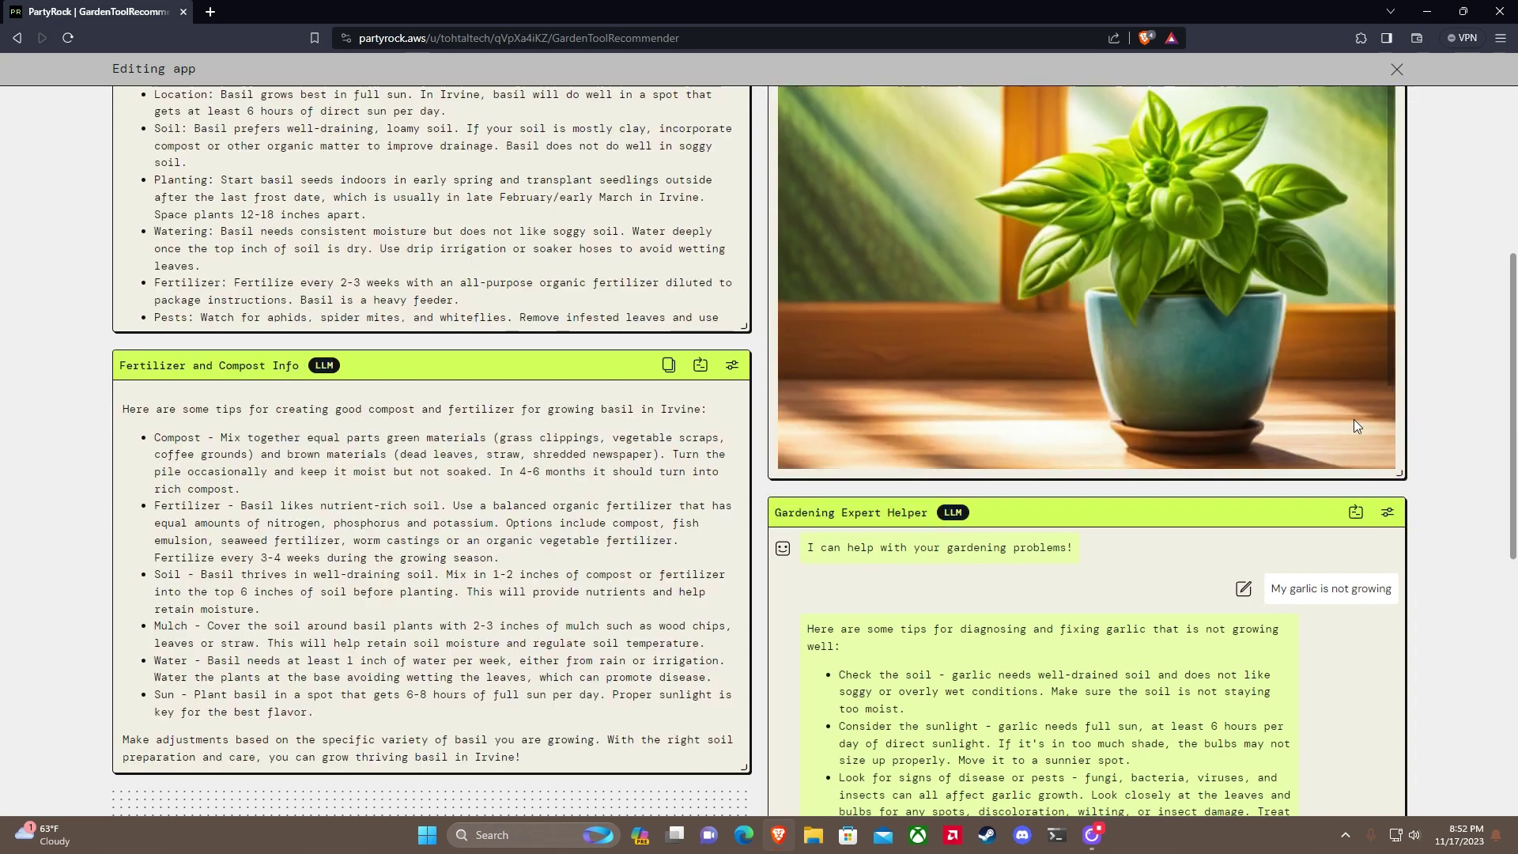
scroll(1453, 461, up, 3)
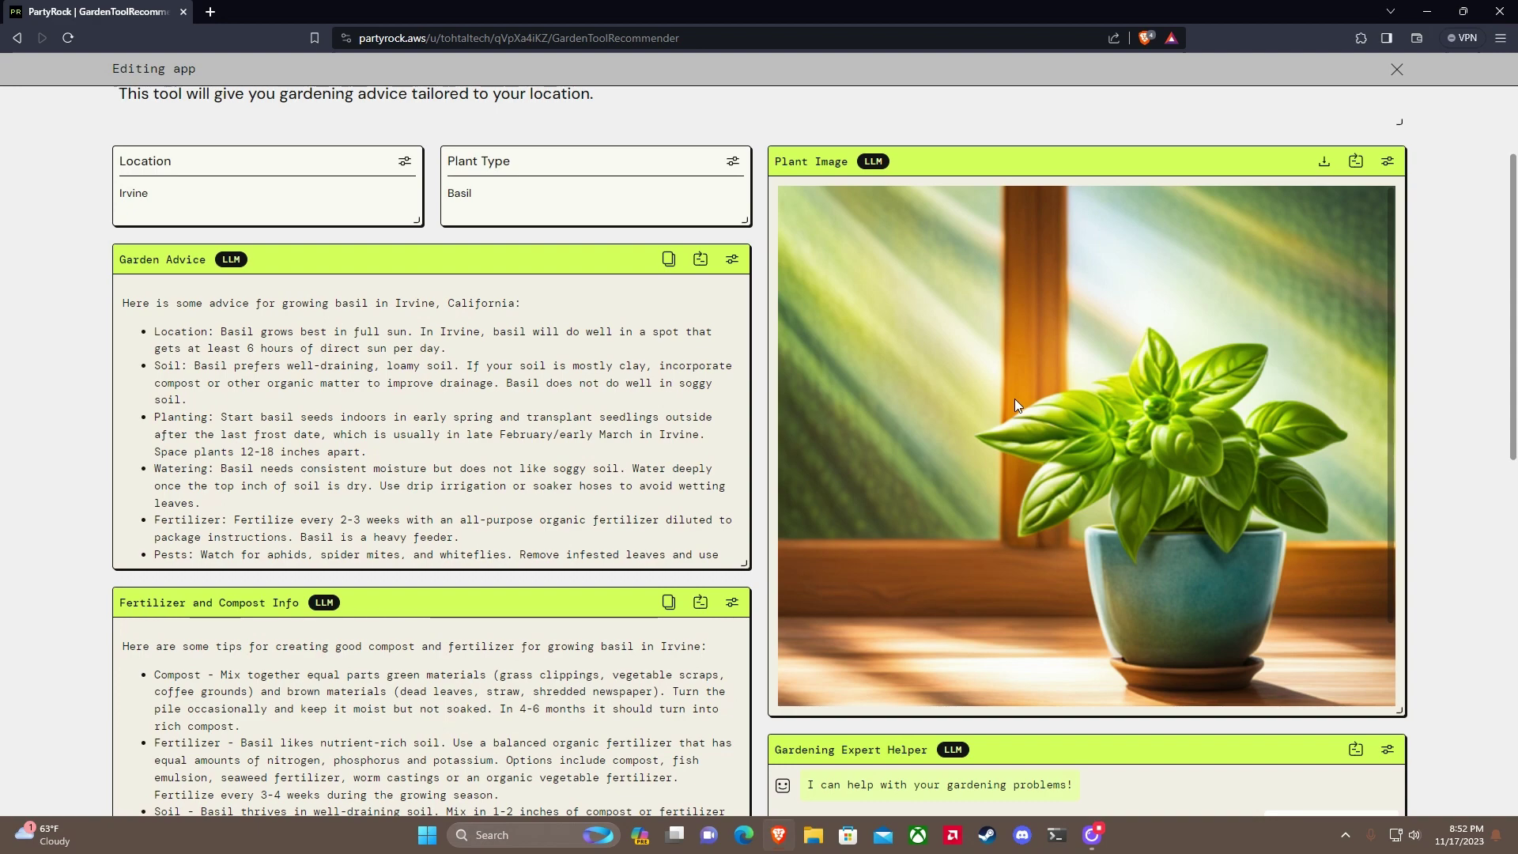
scroll(428, 408, down, 5)
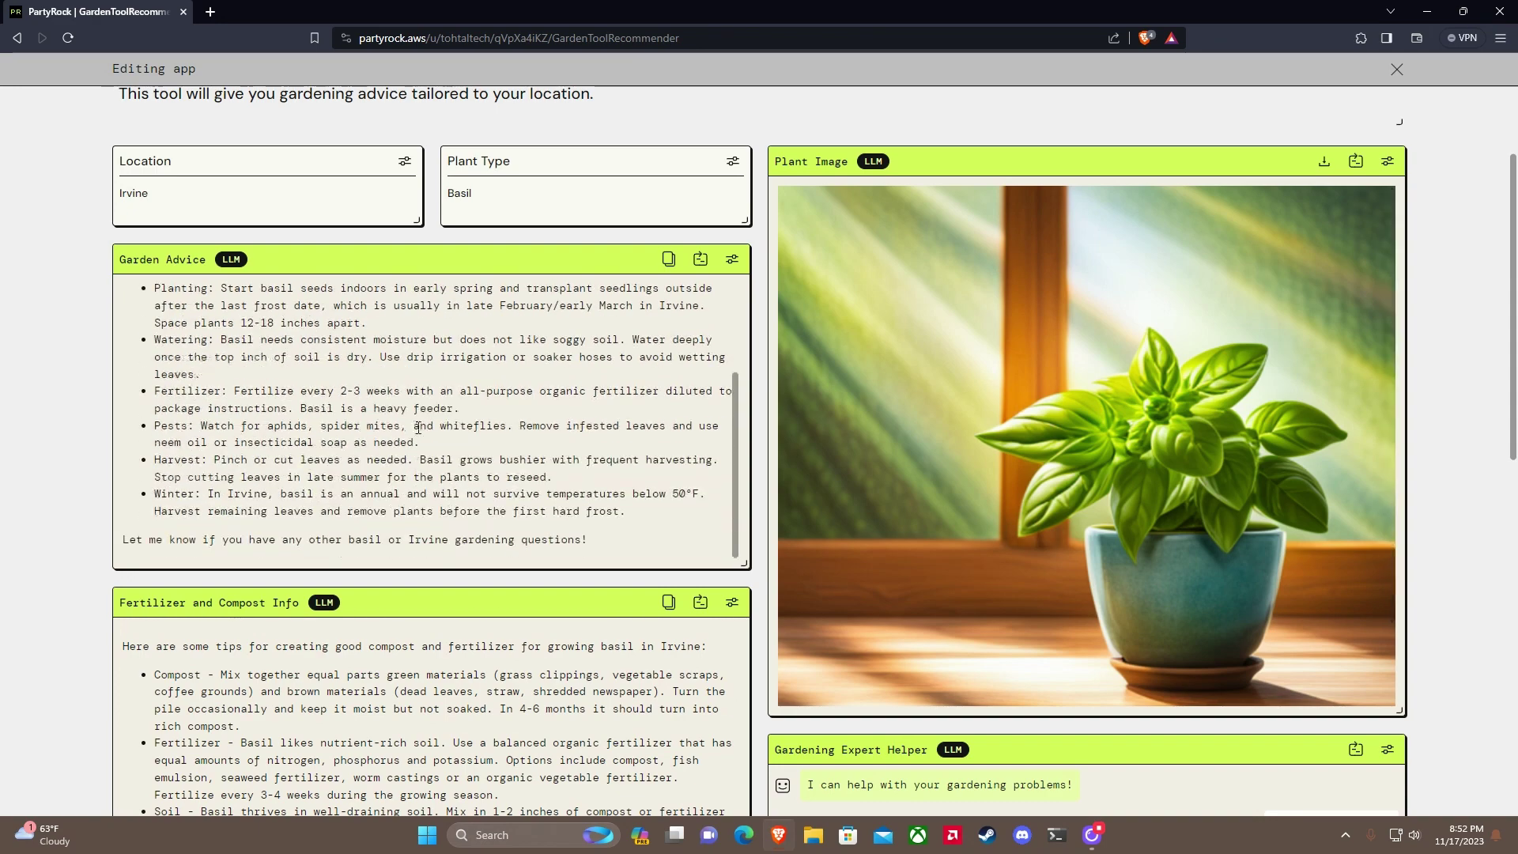
scroll(428, 408, down, 2)
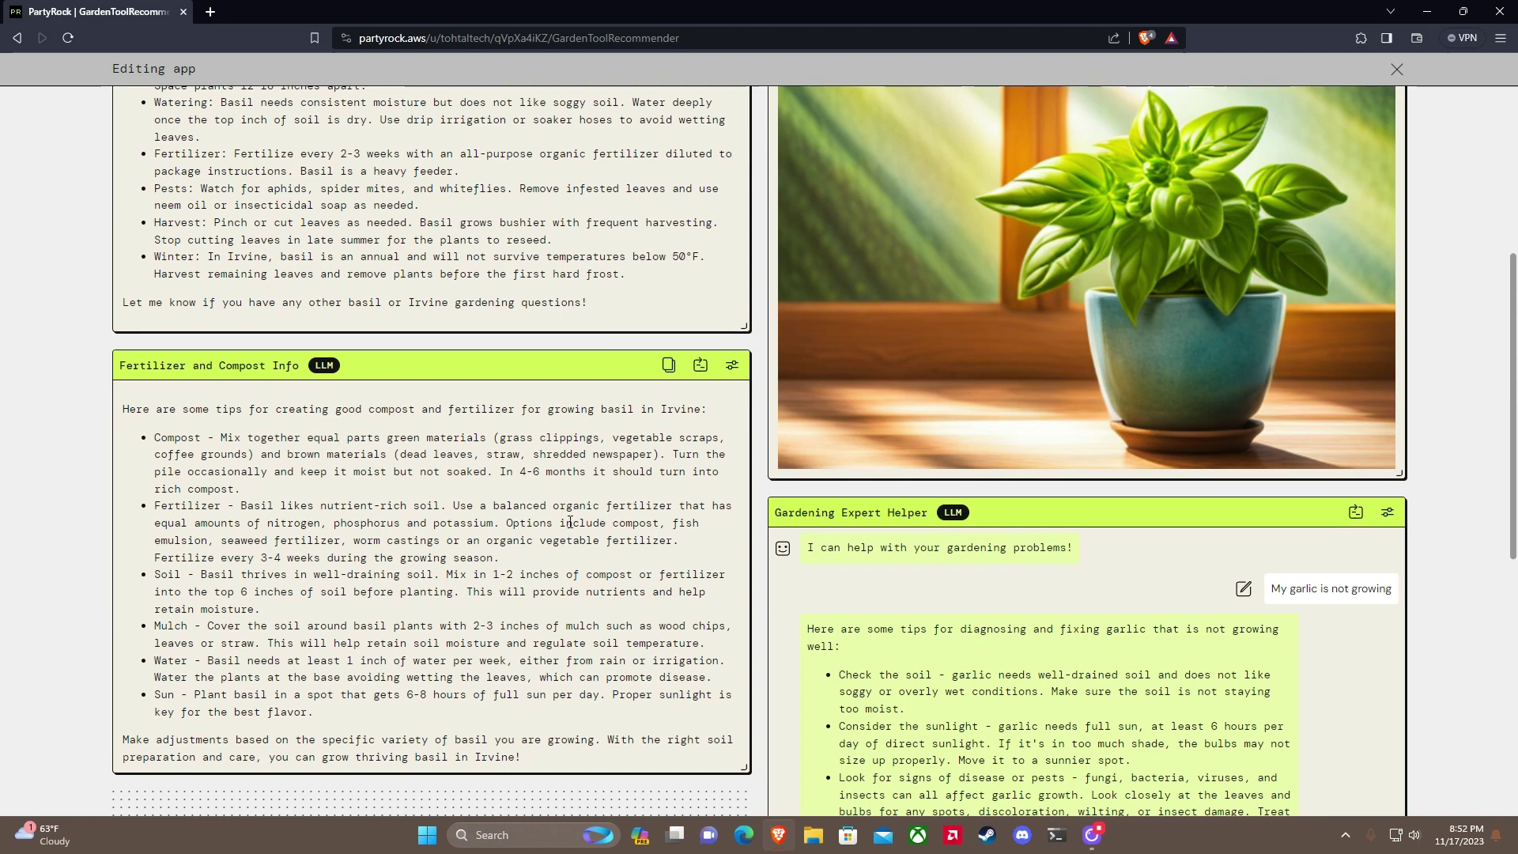
scroll(1269, 614, down, 5)
scroll(1232, 593, up, 5)
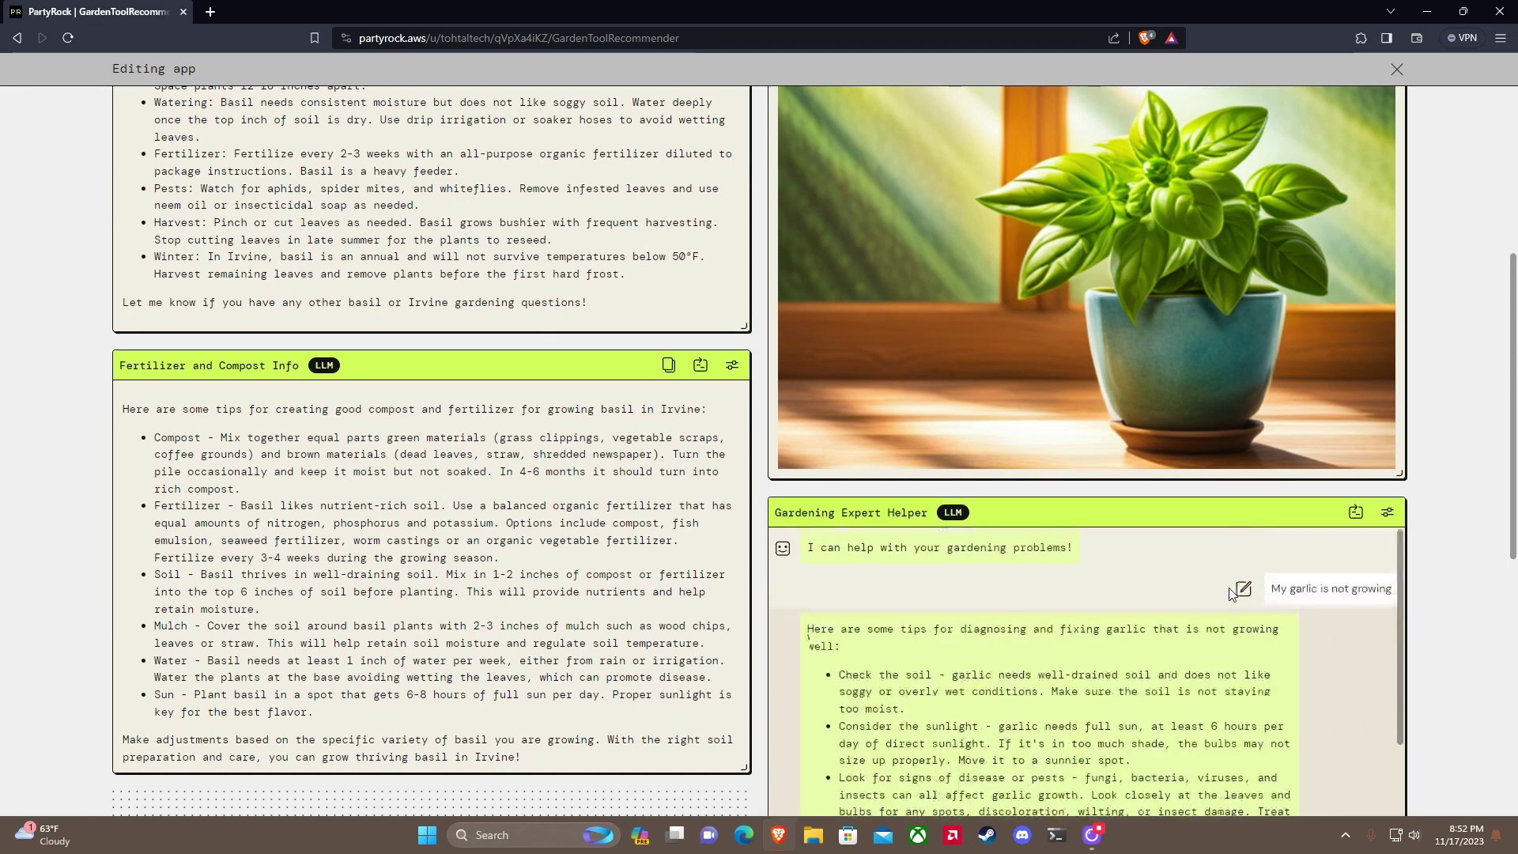
scroll(1371, 509, up, 5)
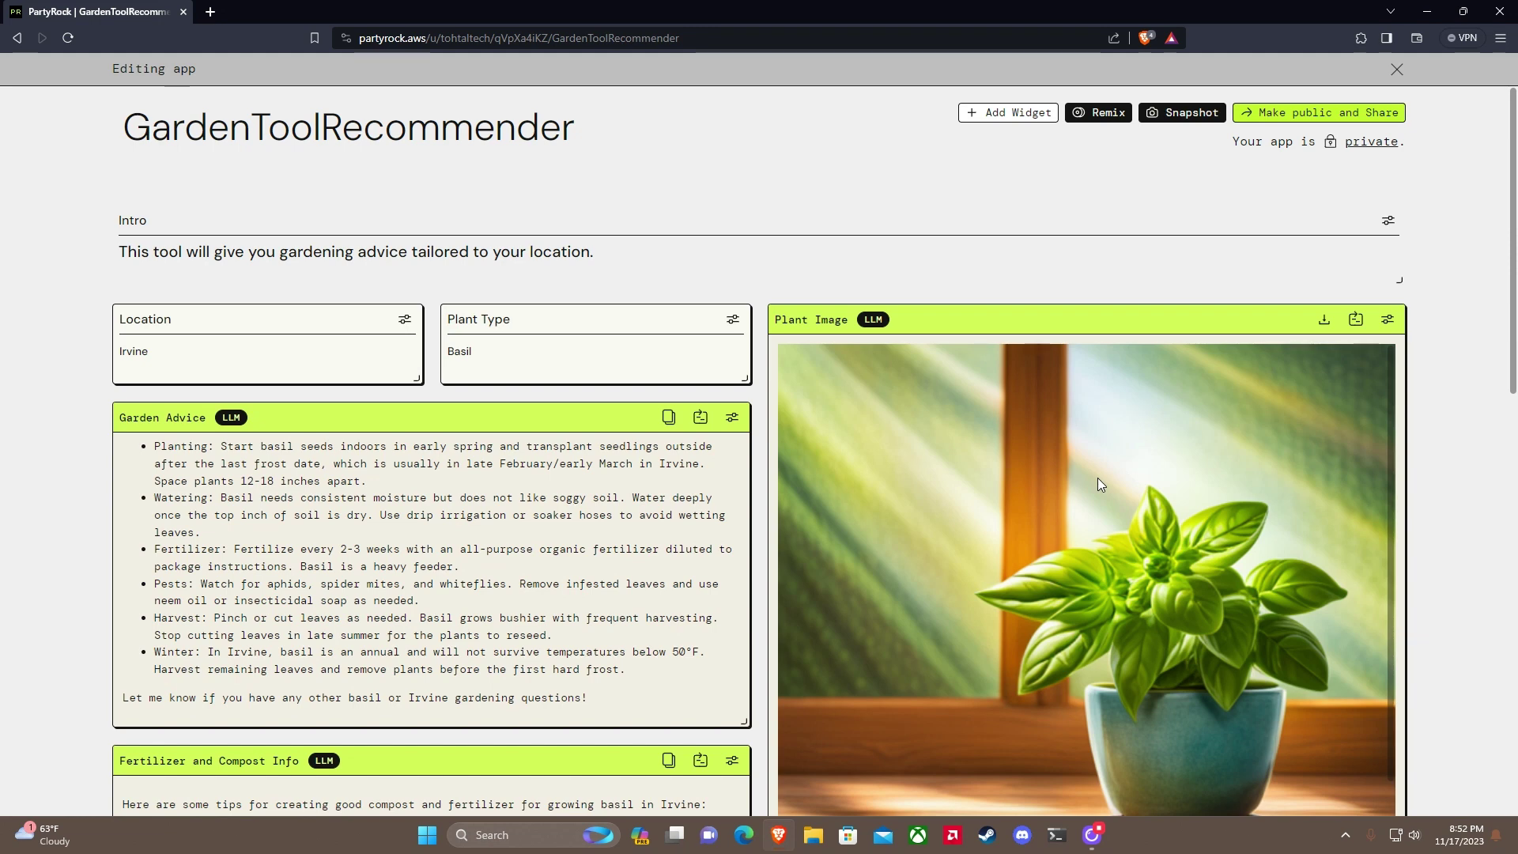
Step: Make the GardenToolRecommender app public, copy its share link, and close the confirmation
click(1297, 115)
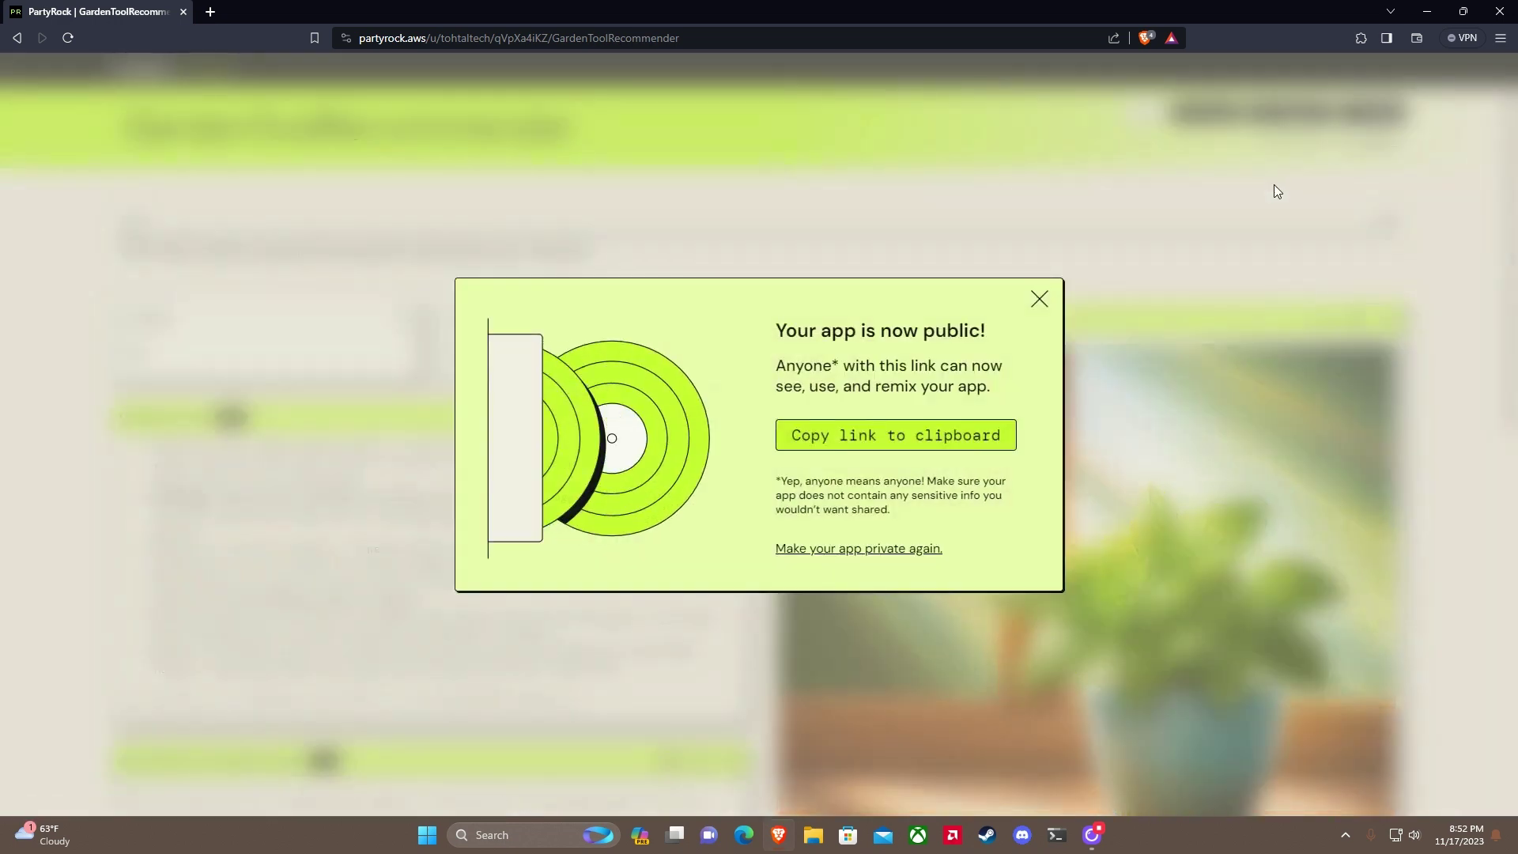
click(916, 450)
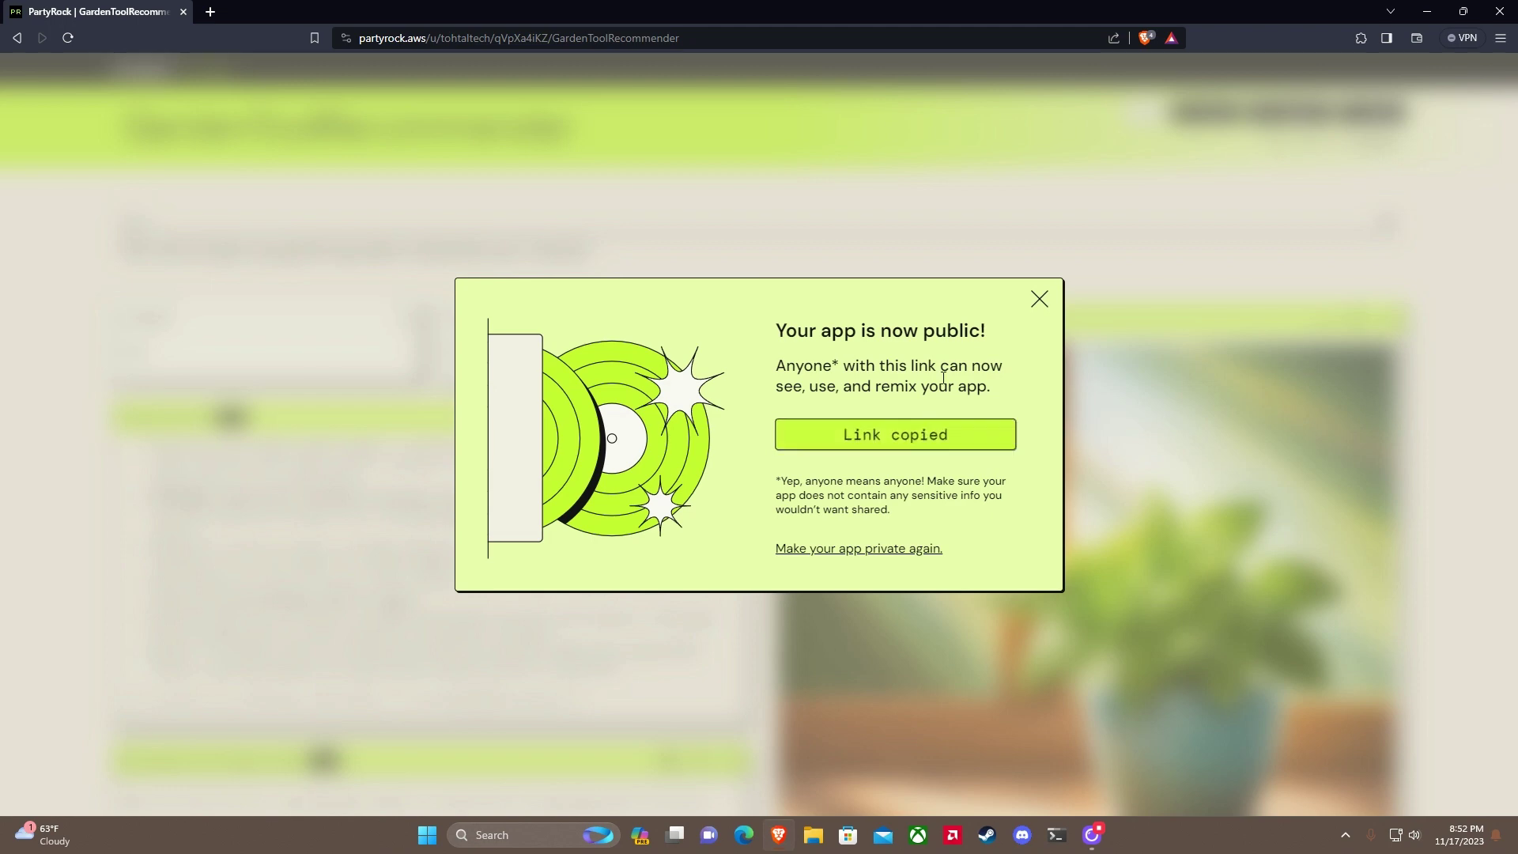
click(1044, 295)
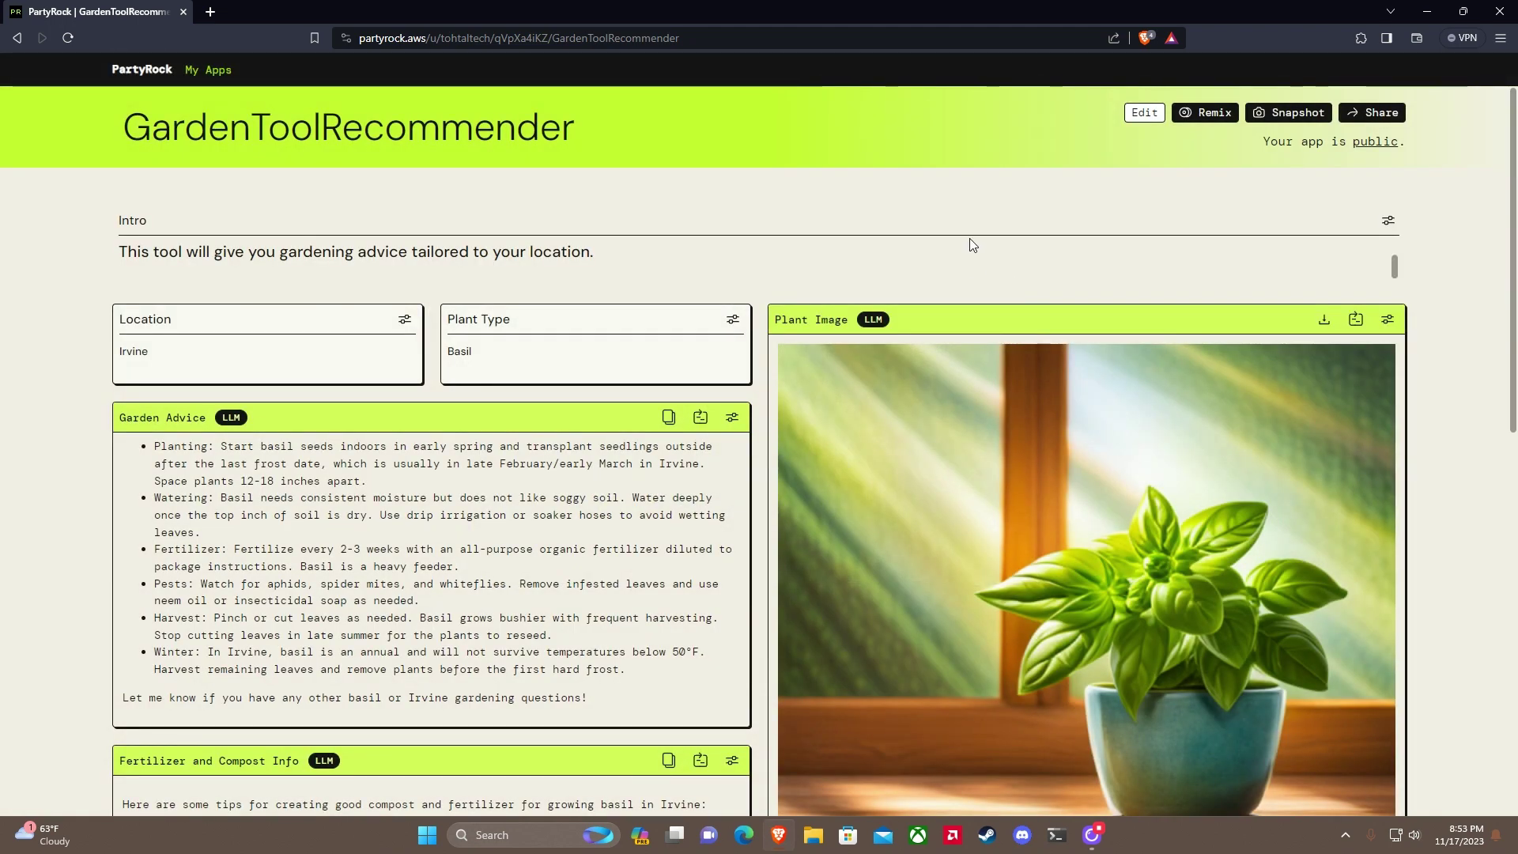